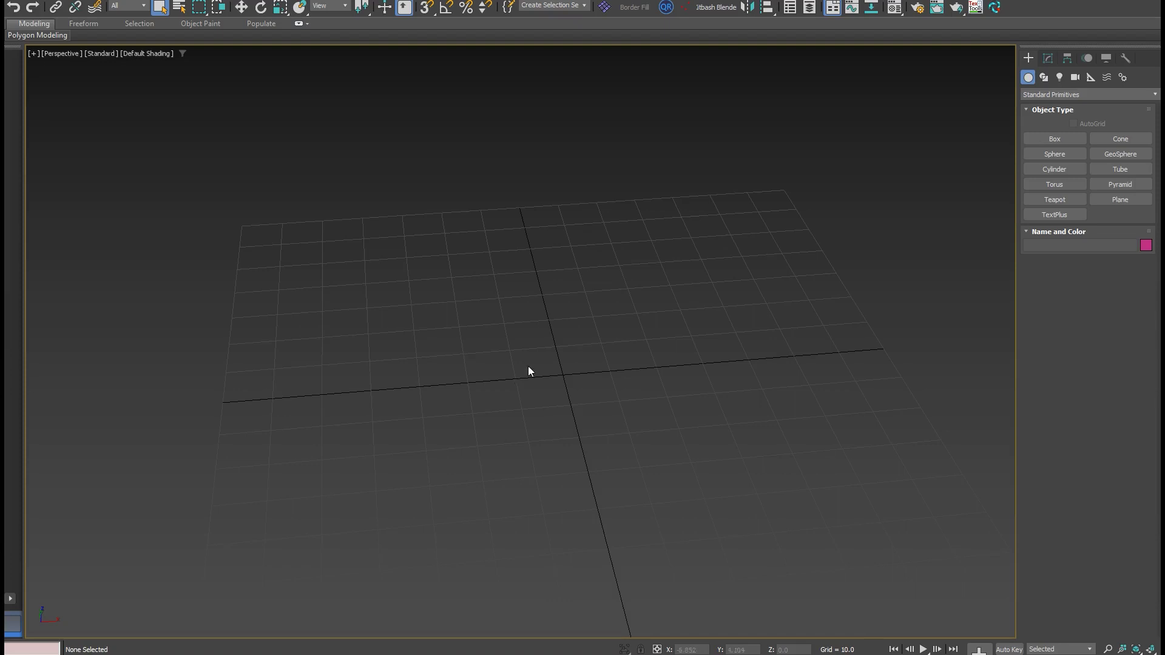
Step: Draw a spline circle about 10.1 in radius on the grid in front of the horizontal axis
{"action": "scroll", "coordinate": [528, 372], "scroll_direction": "up", "scroll_amount": 3}
{"action": "left_click", "coordinate": [1044, 77]}
{"action": "left_click", "coordinate": [1055, 169]}
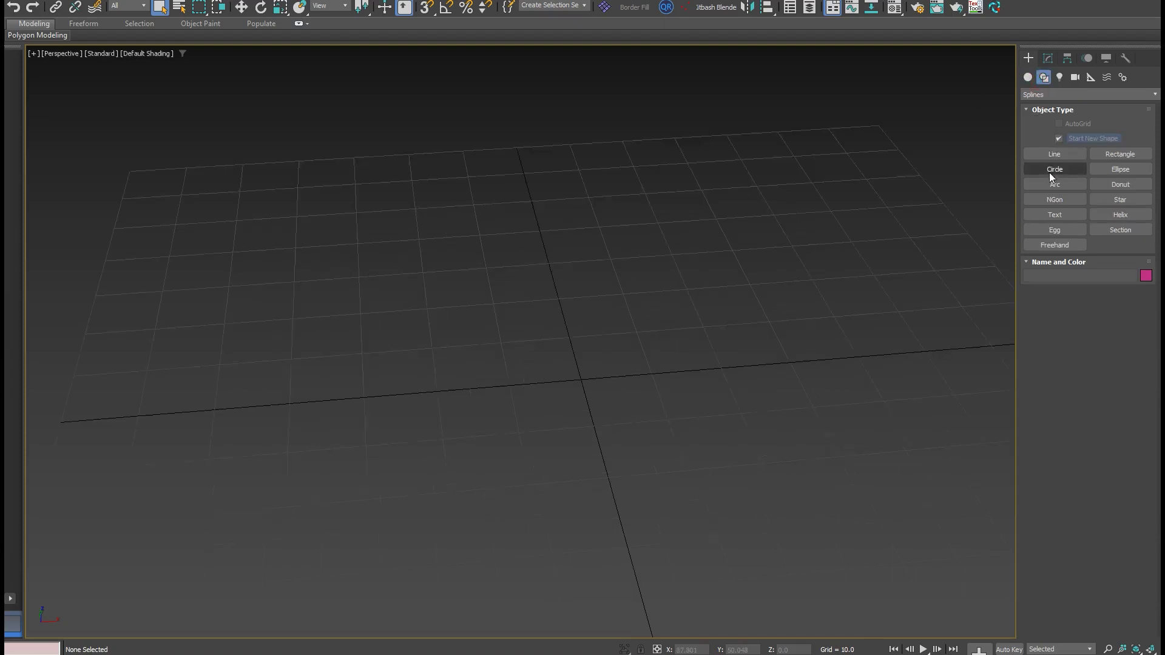
{"action": "left_click_drag", "start_coordinate": [430, 455], "coordinate": [482, 498]}
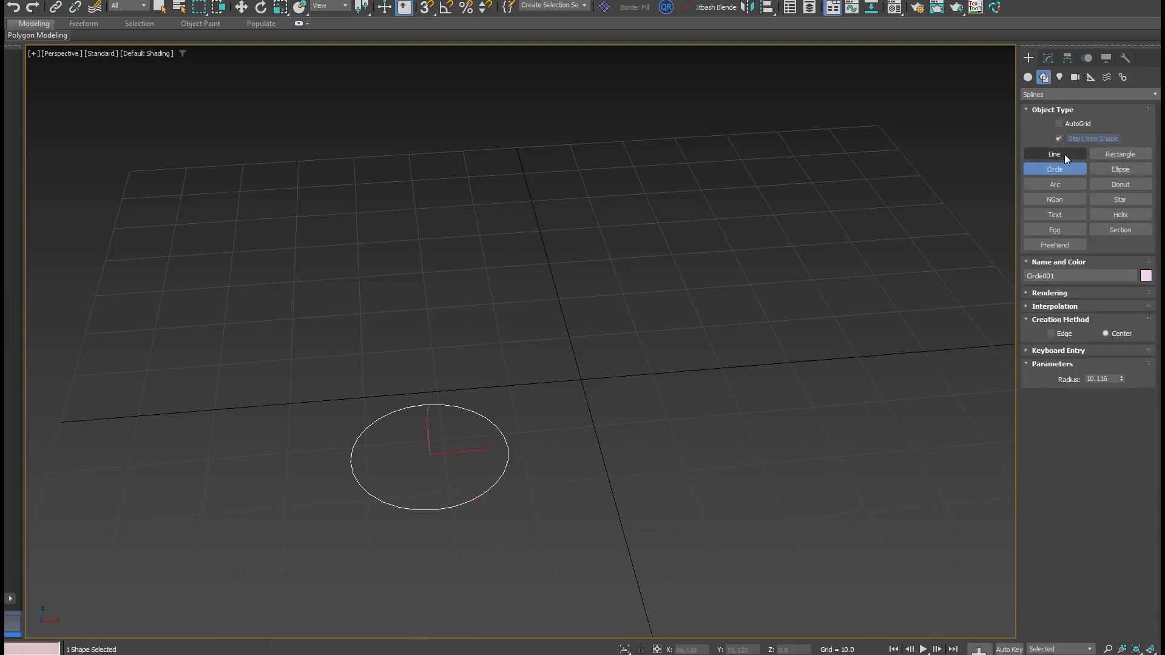
Step: Draw a rectangle about 10.7 by 26.1 beside the circle and an ellipse about 21.6 by 9.3 beyond it
{"action": "left_click_drag", "start_coordinate": [563, 425], "coordinate": [777, 459]}
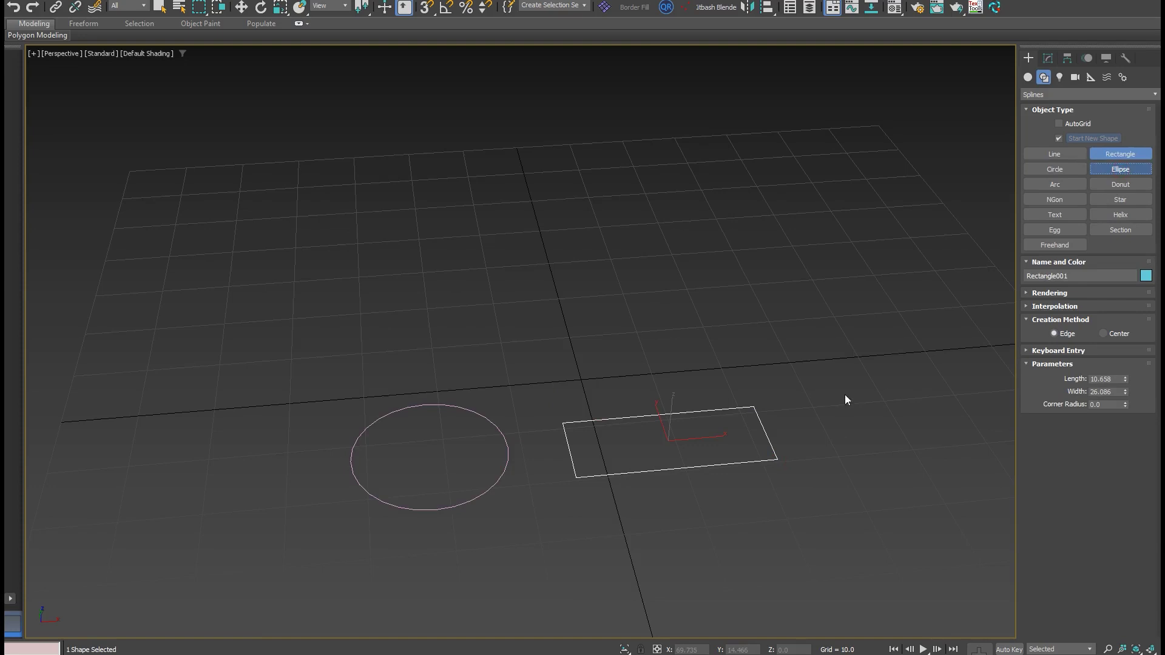
{"action": "left_click_drag", "start_coordinate": [846, 395], "coordinate": [981, 478]}
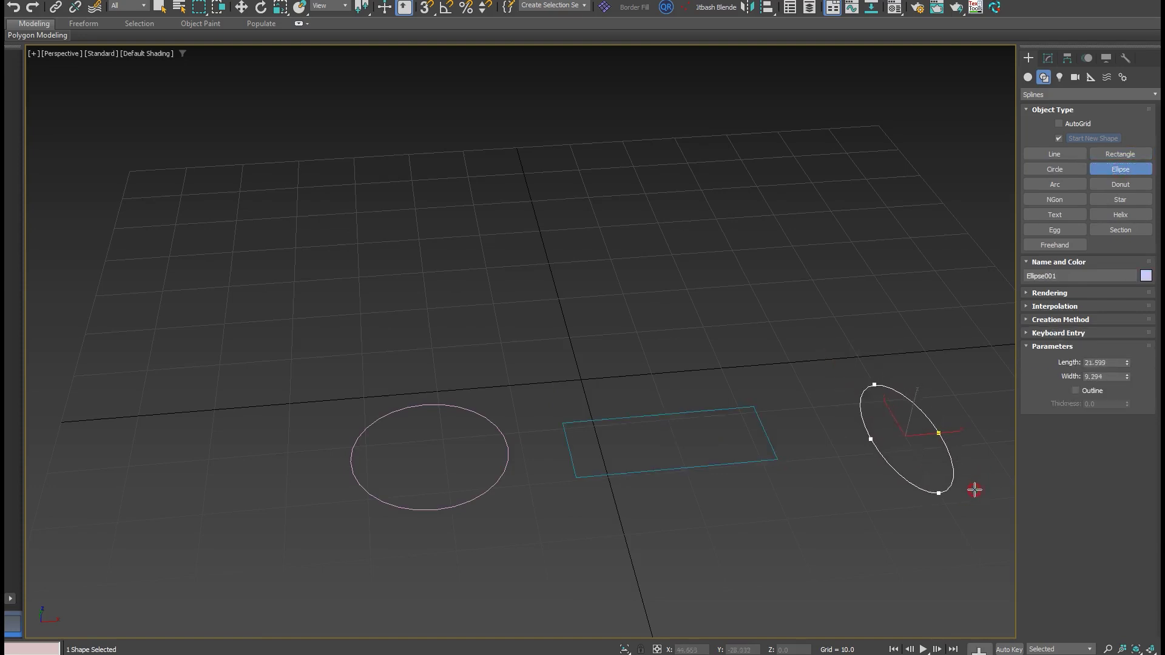
{"action": "right_click", "coordinate": [975, 487]}
Step: Draw a straight vertical two-point line in the front view, starting from the base line near the ellipse
{"action": "key", "text": "f"}
{"action": "key", "text": "z"}
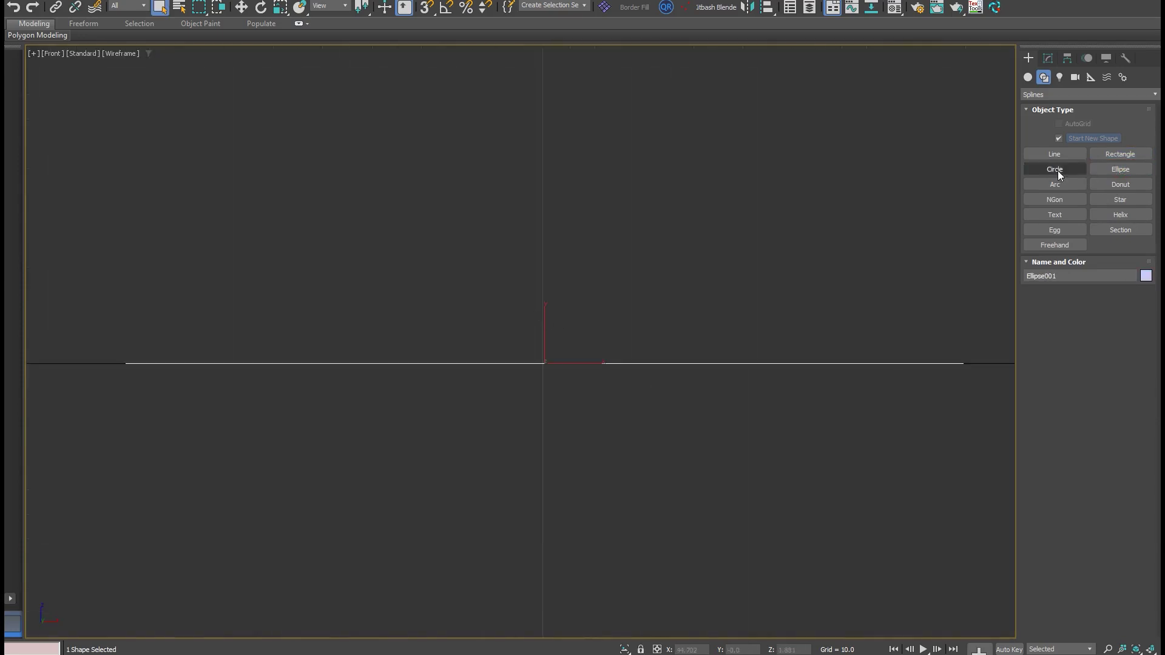
{"action": "left_click", "coordinate": [1055, 154]}
{"action": "left_click", "coordinate": [542, 363]}
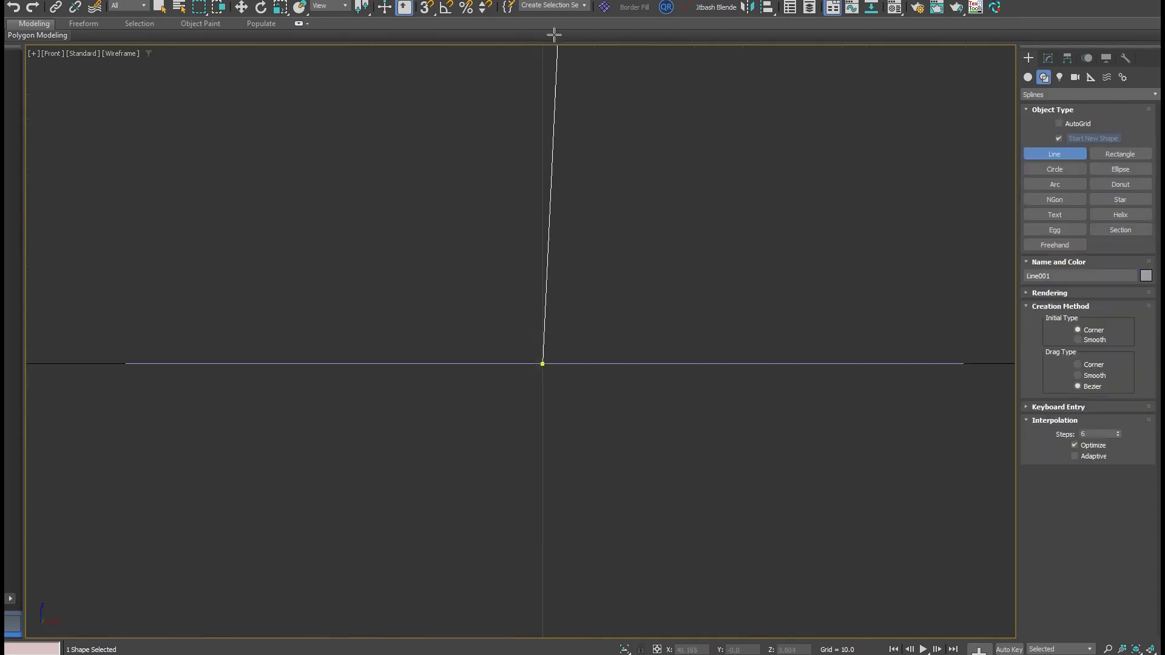
{"action": "left_click", "coordinate": [527, 23], "text": "shift"}
{"action": "right_click", "coordinate": [563, 155]}
{"action": "right_click", "coordinate": [571, 144]}
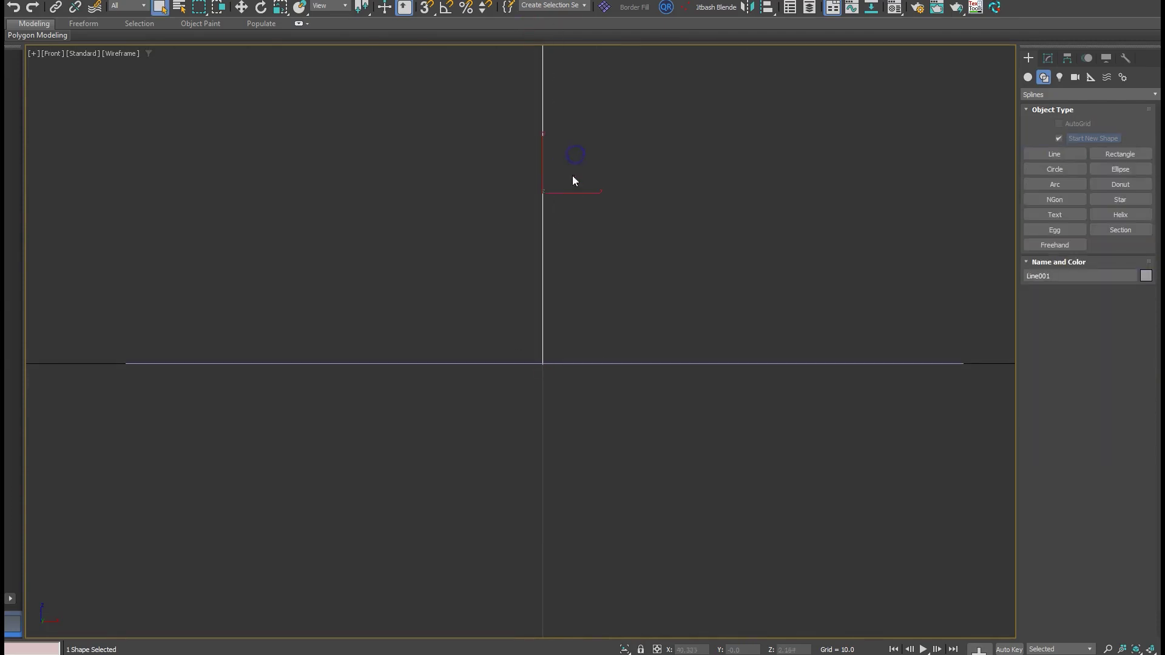
Step: Return to the perspective view and raise the vertical line along Z to about 7.74
{"action": "middle_click_drag", "start_coordinate": [573, 176], "coordinate": [598, 260], "text": "alt"}
{"action": "key", "text": "w"}
{"action": "scroll", "coordinate": [631, 246], "scroll_direction": "down", "scroll_amount": 4}
{"action": "scroll", "coordinate": [576, 231], "scroll_direction": "down", "scroll_amount": 8}
{"action": "scroll", "coordinate": [578, 232], "scroll_direction": "down", "scroll_amount": 3}
{"action": "key", "text": "p"}
{"action": "scroll", "coordinate": [599, 260], "scroll_direction": "up", "scroll_amount": 4}
{"action": "key", "text": "z"}
{"action": "scroll", "coordinate": [596, 313], "scroll_direction": "down", "scroll_amount": 5}
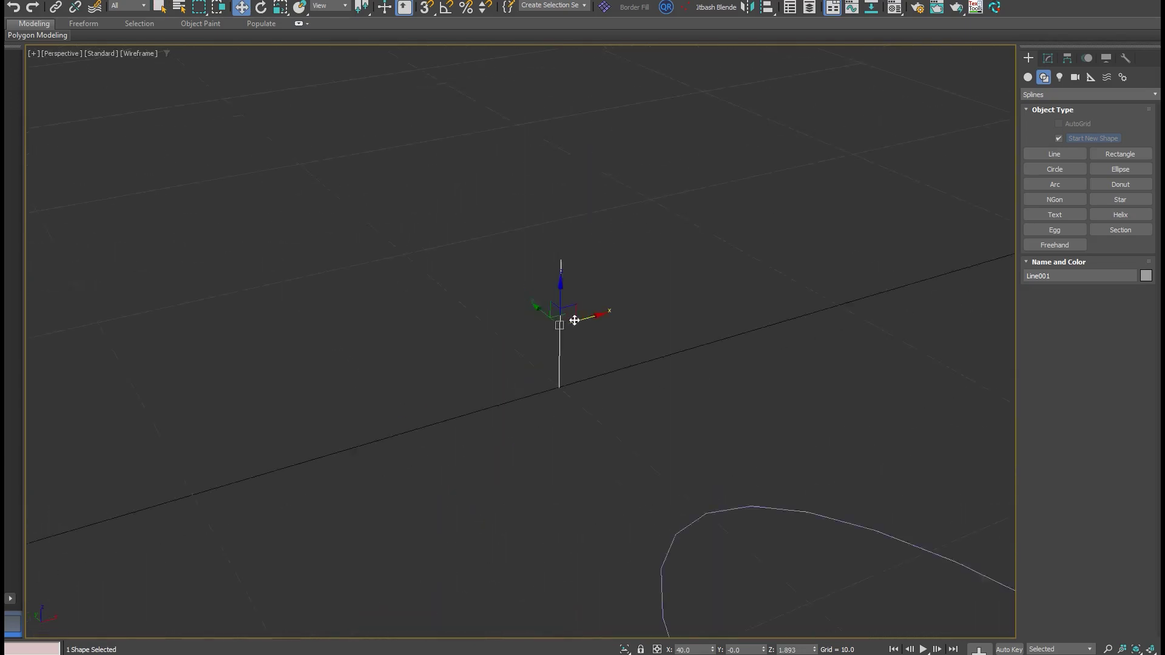
{"action": "key", "text": "r"}
{"action": "key", "text": "="}
{"action": "key", "text": "="}
{"action": "key", "text": "="}
{"action": "key", "text": "="}
{"action": "key", "text": "-"}
{"action": "key", "text": "-"}
{"action": "key", "text": "-"}
{"action": "key", "text": "-"}
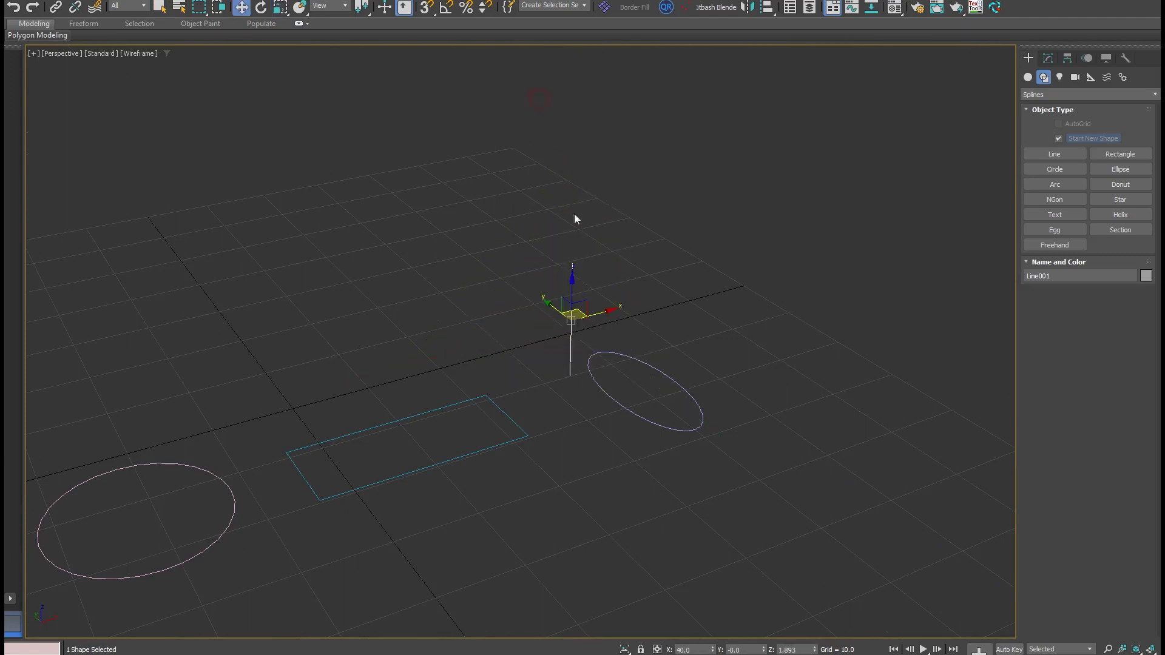
{"action": "key", "text": "w"}
Step: Lengthen the vertical line by moving its top vertex upward, then leave vertex editing
{"action": "key", "text": "1"}
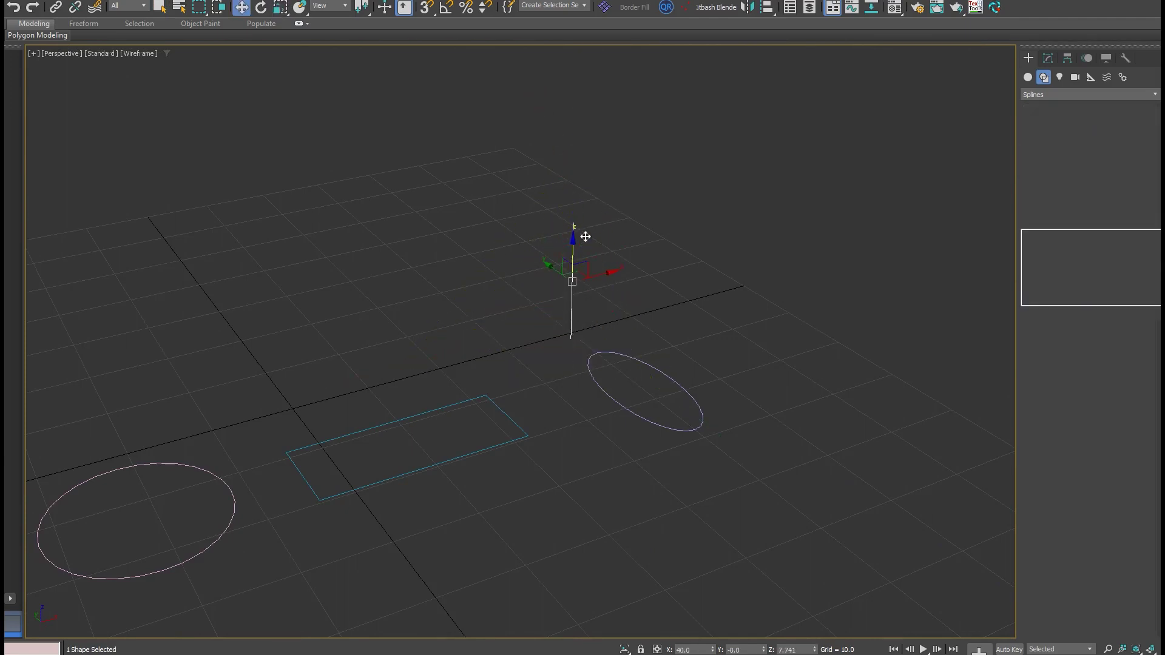
{"action": "left_click_drag", "start_coordinate": [584, 203], "coordinate": [569, 86]}
{"action": "scroll", "coordinate": [572, 229], "scroll_direction": "down", "scroll_amount": 4}
{"action": "middle_click_drag", "start_coordinate": [562, 228], "coordinate": [515, 328], "text": "alt"}
{"action": "scroll", "coordinate": [530, 233], "scroll_direction": "up", "scroll_amount": 1}
{"action": "key", "text": "1"}
Step: Select the circle and open the Compound Objects category for creating geometry
{"action": "scroll", "coordinate": [505, 241], "scroll_direction": "up", "scroll_amount": 3}
{"action": "left_click", "coordinate": [384, 353]}
{"action": "left_click", "coordinate": [380, 360]}
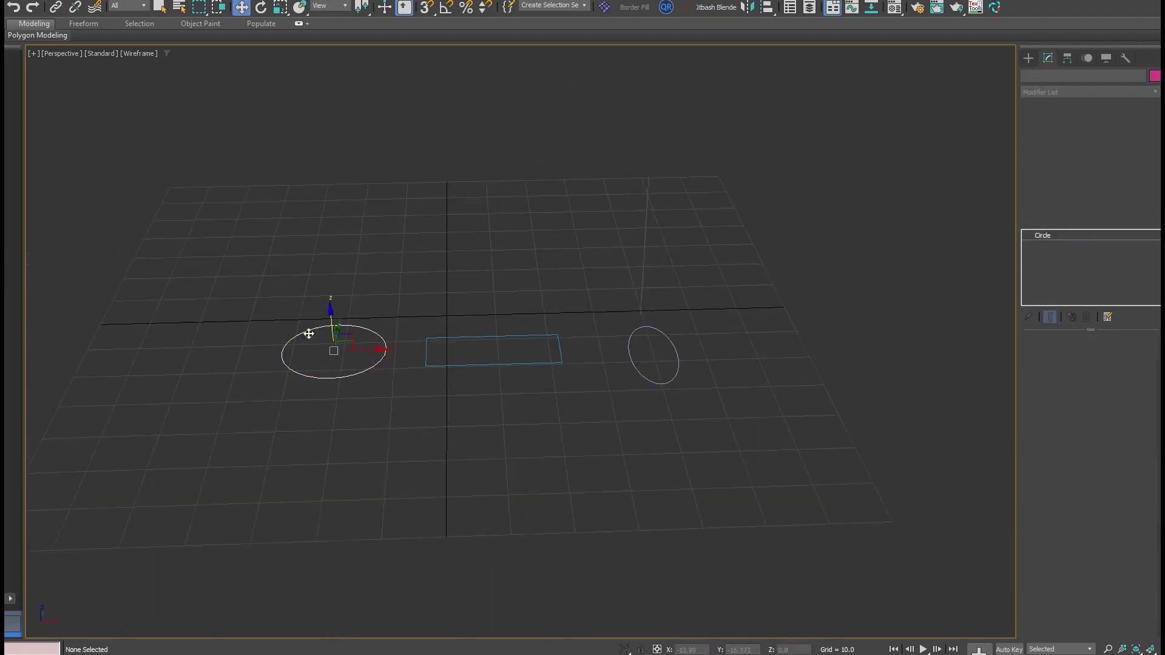
{"action": "middle_click_drag", "start_coordinate": [340, 347], "coordinate": [461, 389], "text": "alt"}
{"action": "scroll", "coordinate": [425, 367], "scroll_direction": "up", "scroll_amount": 2}
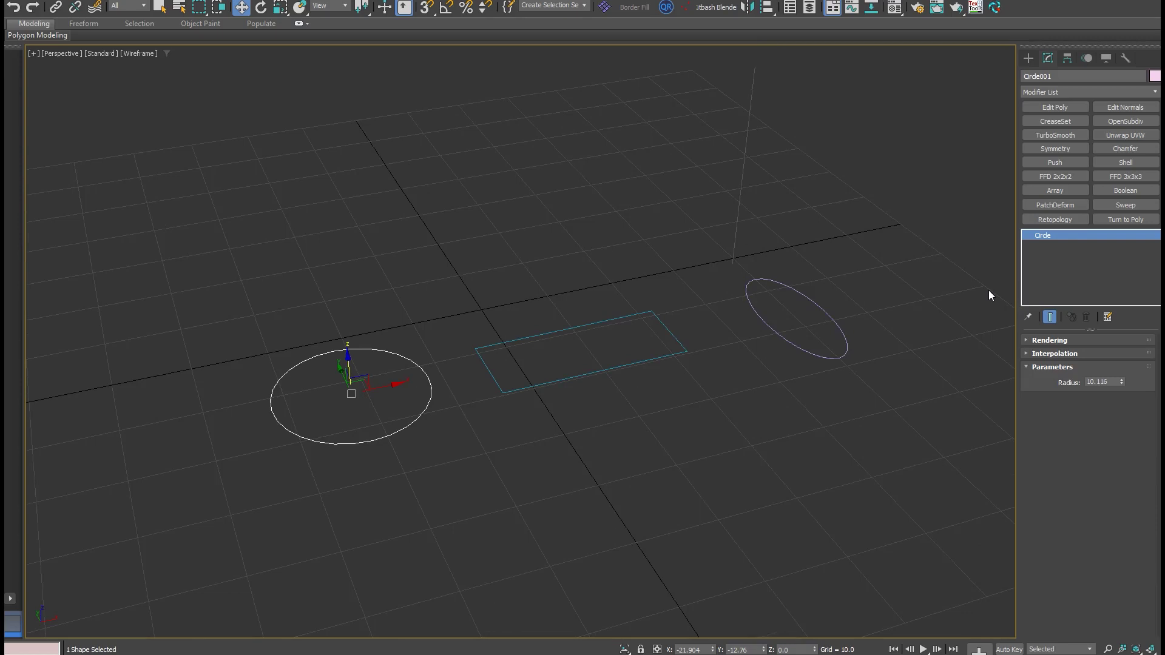
{"action": "left_click", "coordinate": [1028, 58]}
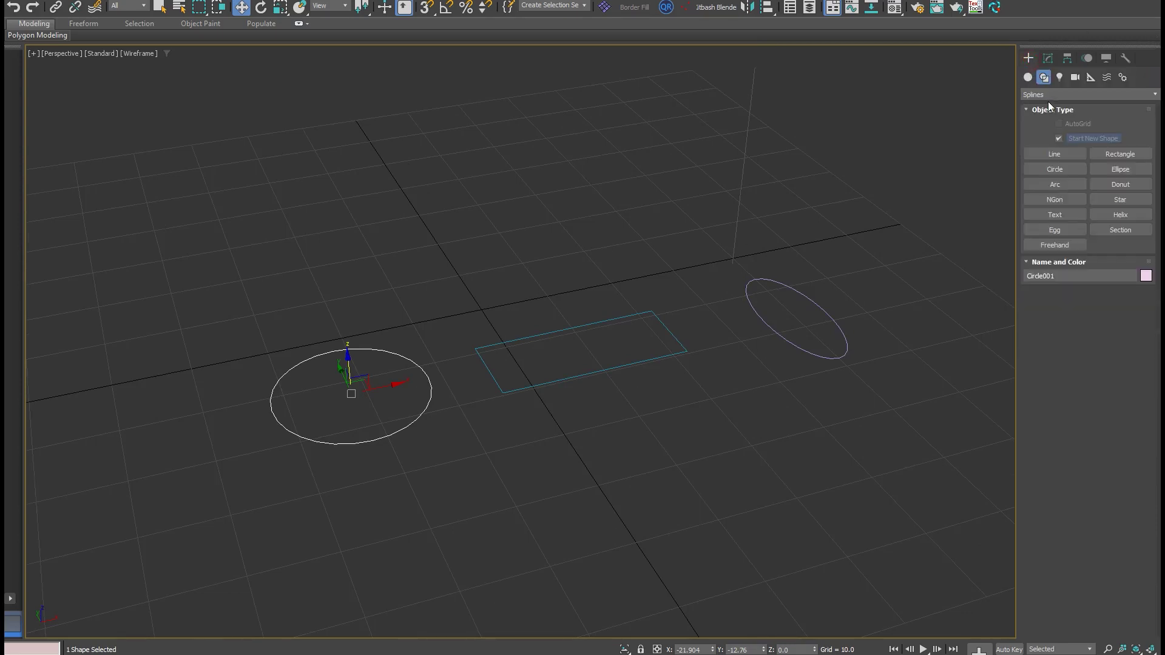
{"action": "left_click", "coordinate": [1033, 94]}
{"action": "left_click", "coordinate": [1033, 95]}
{"action": "left_click", "coordinate": [1027, 78]}
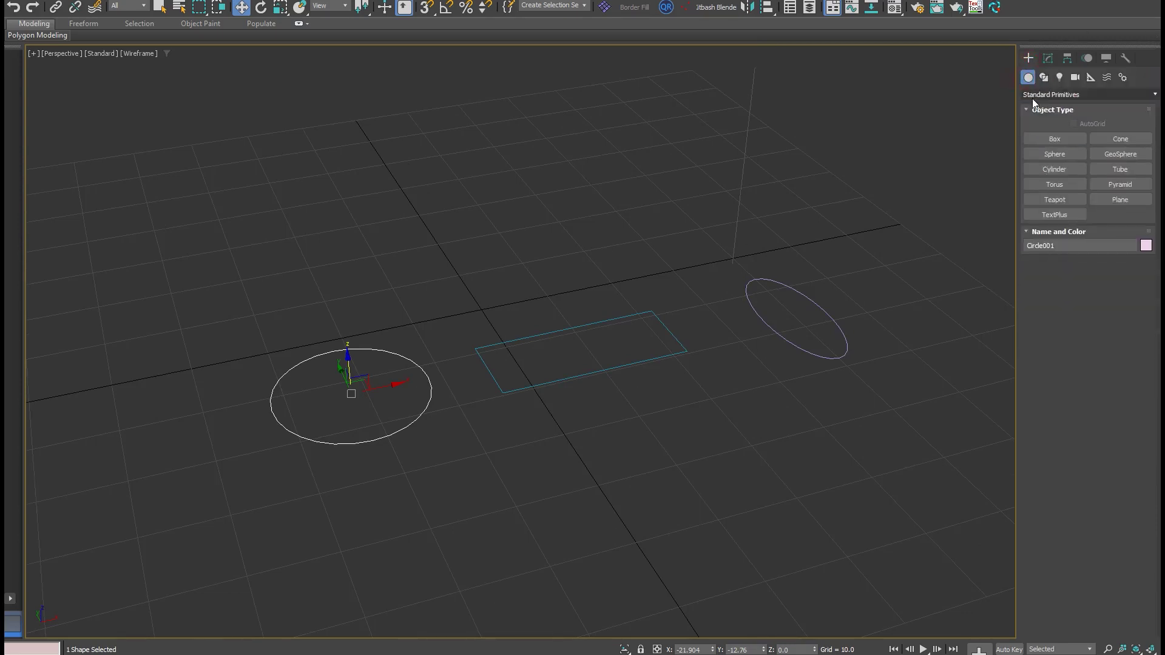
{"action": "left_click", "coordinate": [1039, 94]}
{"action": "left_click", "coordinate": [1056, 130]}
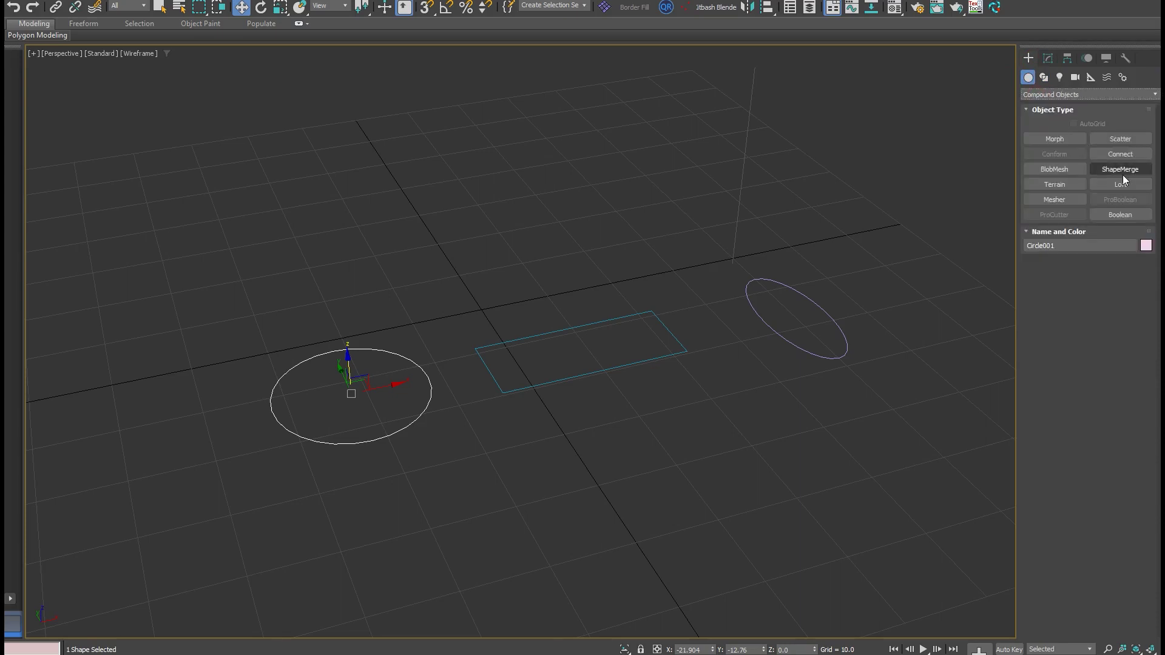
Step: Create a Loft from the selected circle, using the vertical line as its path
{"action": "left_click", "coordinate": [1122, 184]}
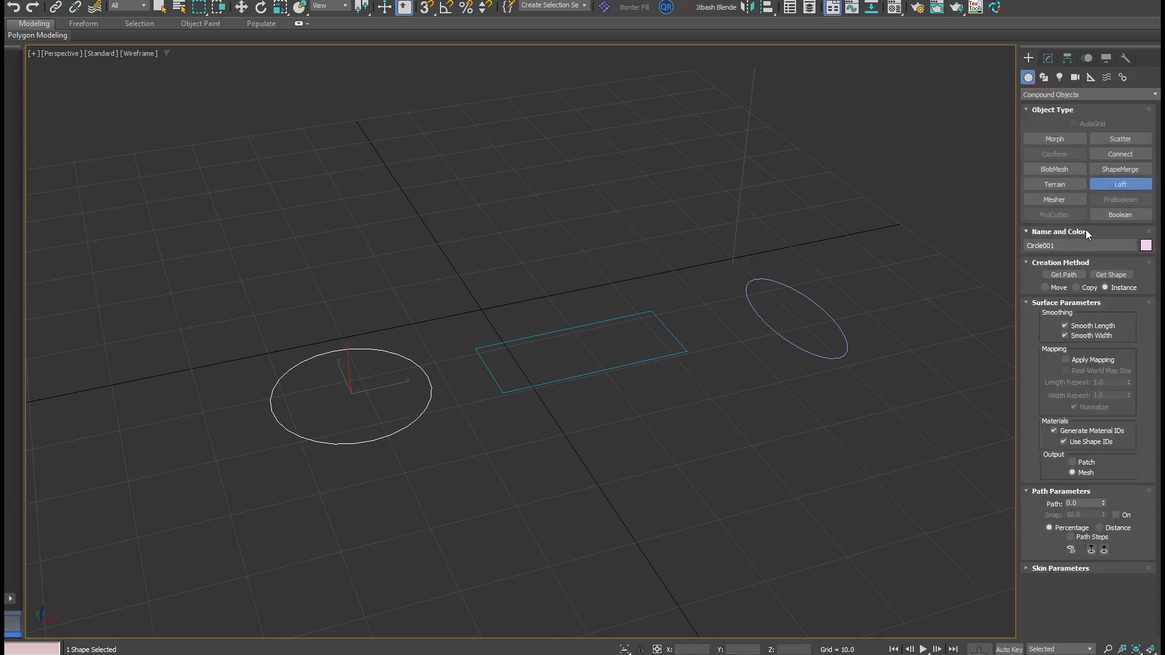
{"action": "left_click", "coordinate": [1076, 275]}
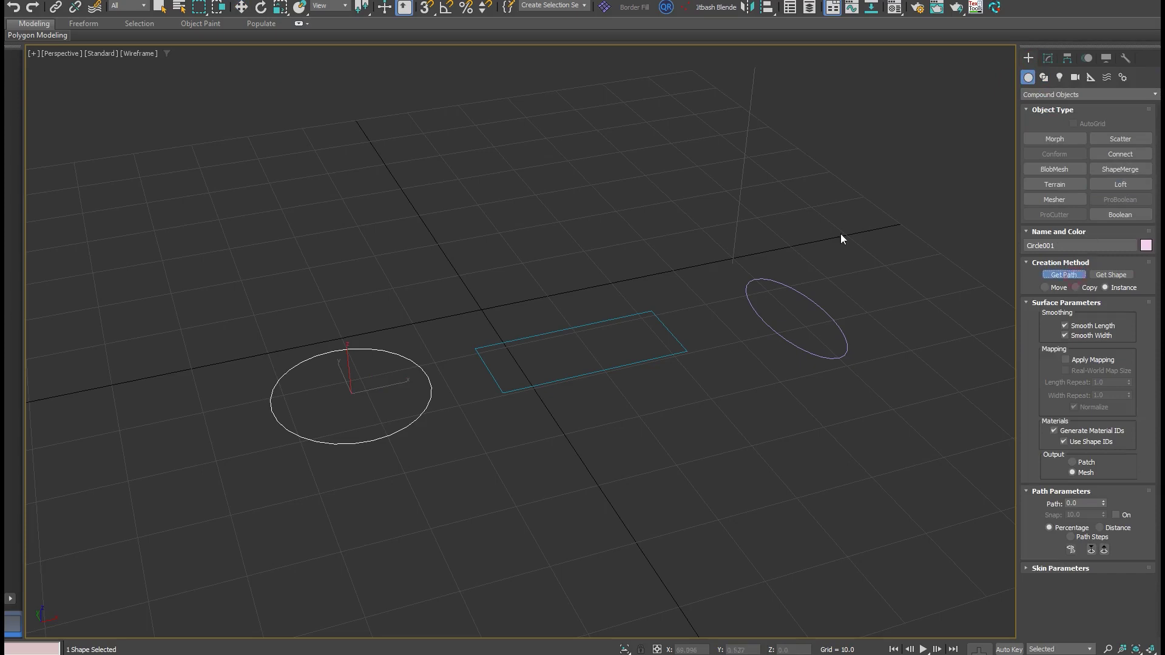
{"action": "left_click", "coordinate": [743, 177]}
{"action": "scroll", "coordinate": [739, 222], "scroll_direction": "down", "scroll_amount": 3}
{"action": "scroll", "coordinate": [732, 222], "scroll_direction": "up", "scroll_amount": 3}
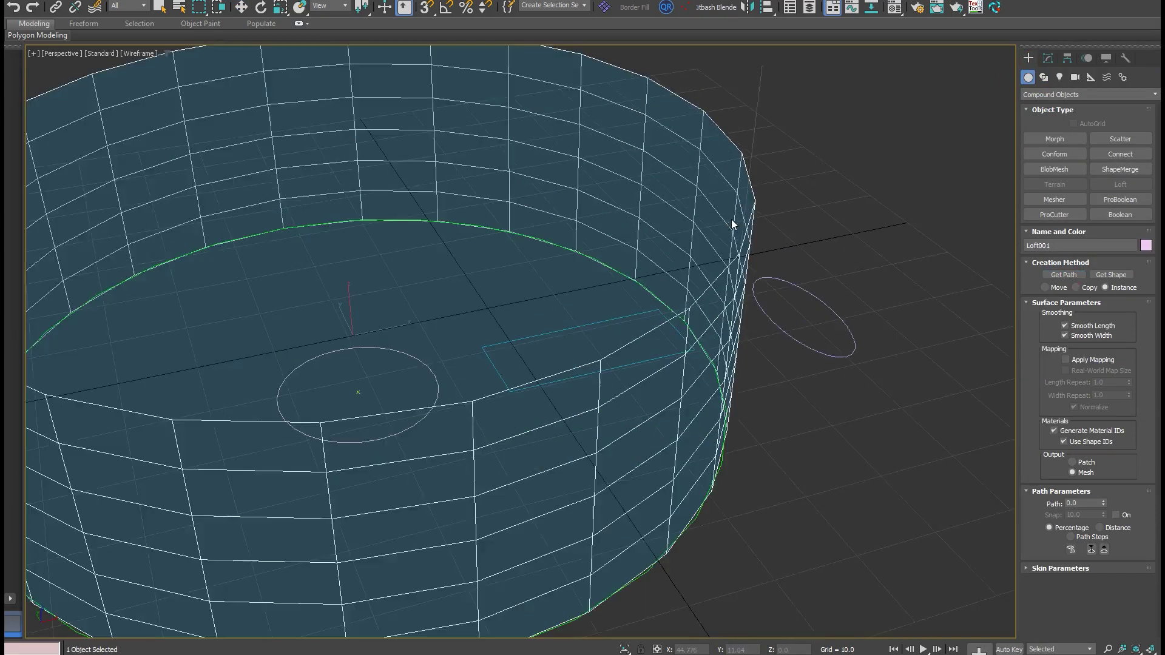
{"action": "scroll", "coordinate": [685, 230], "scroll_direction": "down", "scroll_amount": 3}
{"action": "scroll", "coordinate": [686, 237], "scroll_direction": "up", "scroll_amount": 5}
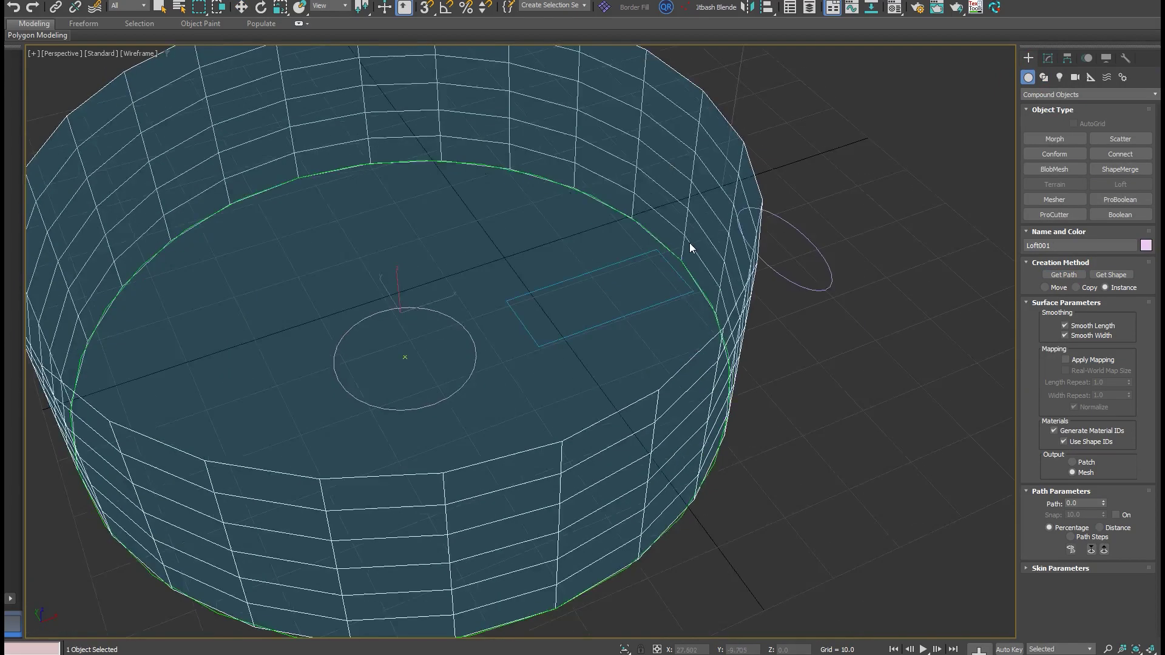
Step: Display the loft shaded and scale it down in the XY plane into a narrower cylinder
{"action": "key", "text": "F3"}
{"action": "scroll", "coordinate": [683, 265], "scroll_direction": "down", "scroll_amount": 5}
{"action": "mouse_move", "coordinate": [675, 284]}
{"action": "middle_mouse_down", "text": "alt"}
{"action": "mouse_move", "coordinate": [636, 265]}
{"action": "mouse_move", "coordinate": [664, 283]}
{"action": "middle_mouse_up", "text": "alt"}
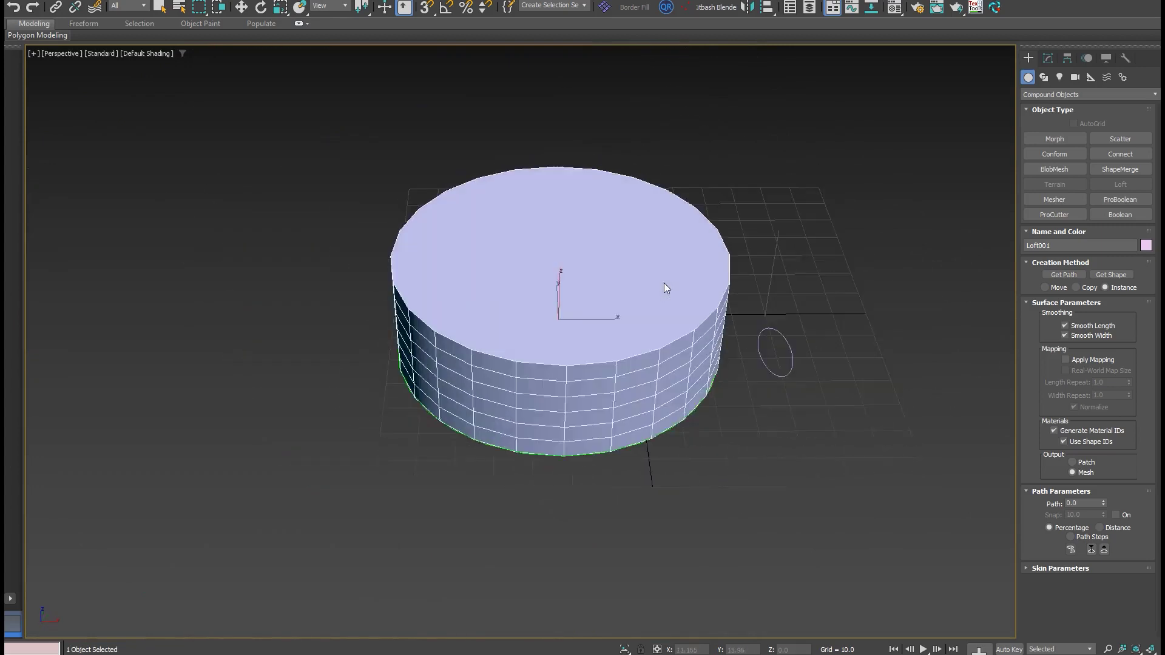
{"action": "scroll", "coordinate": [573, 336], "scroll_direction": "up", "scroll_amount": 2}
{"action": "key", "text": "r"}
{"action": "left_click_drag", "start_coordinate": [544, 328], "coordinate": [592, 265]}
{"action": "key", "text": "w"}
{"action": "mouse_move", "coordinate": [614, 262]}
{"action": "middle_mouse_down"}
{"action": "mouse_move", "coordinate": [625, 266]}
{"action": "mouse_move", "coordinate": [592, 261]}
{"action": "middle_mouse_up"}
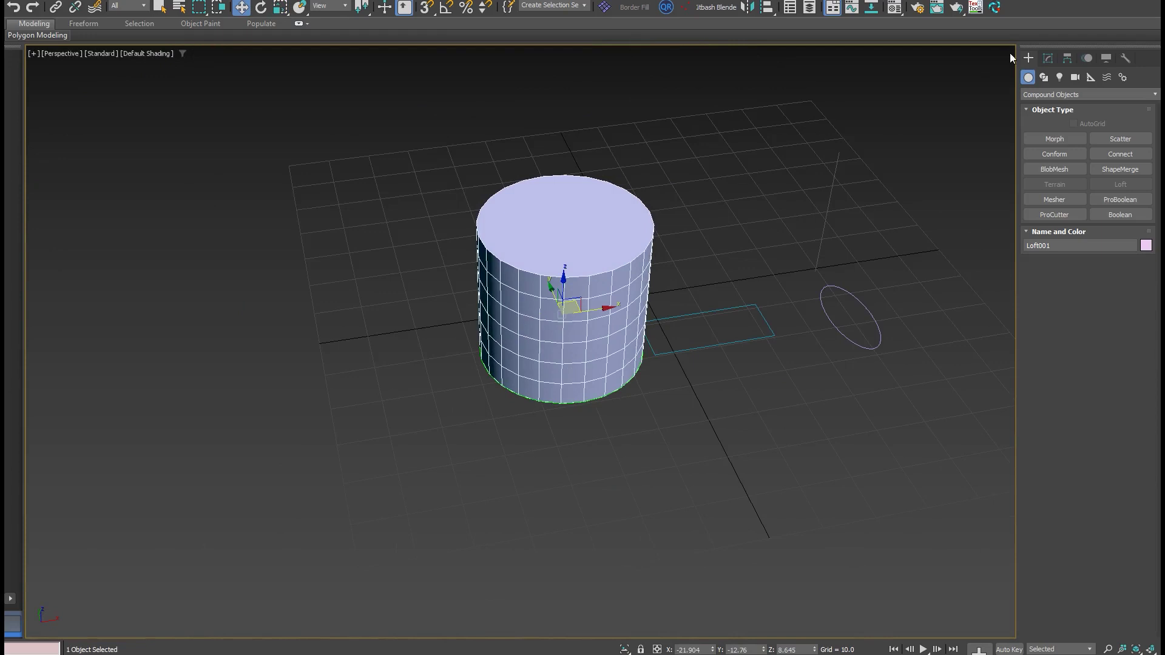
Step: Set the loft's Path parameter to 38.78 percent in its modify settings, with the view in wireframe
{"action": "left_click", "coordinate": [1053, 57]}
{"action": "middle_click_drag", "start_coordinate": [686, 243], "coordinate": [698, 270]}
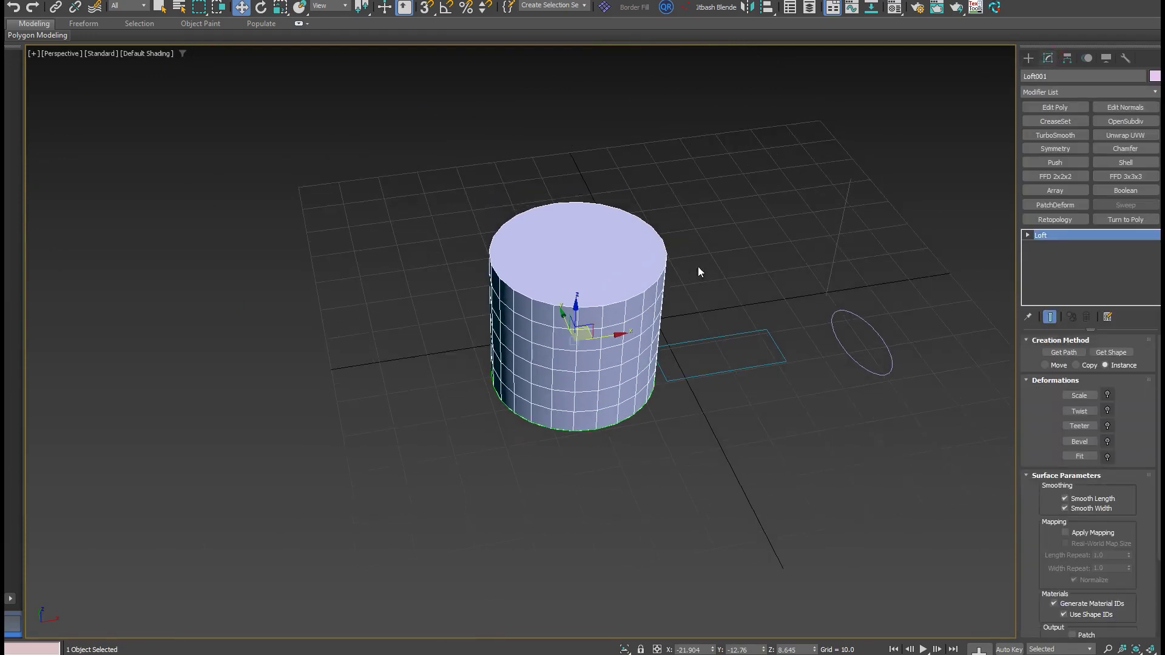
{"action": "scroll", "coordinate": [631, 374], "scroll_direction": "up", "scroll_amount": 3}
{"action": "key", "text": "F3"}
{"action": "scroll", "coordinate": [462, 381], "scroll_direction": "down", "scroll_amount": 1}
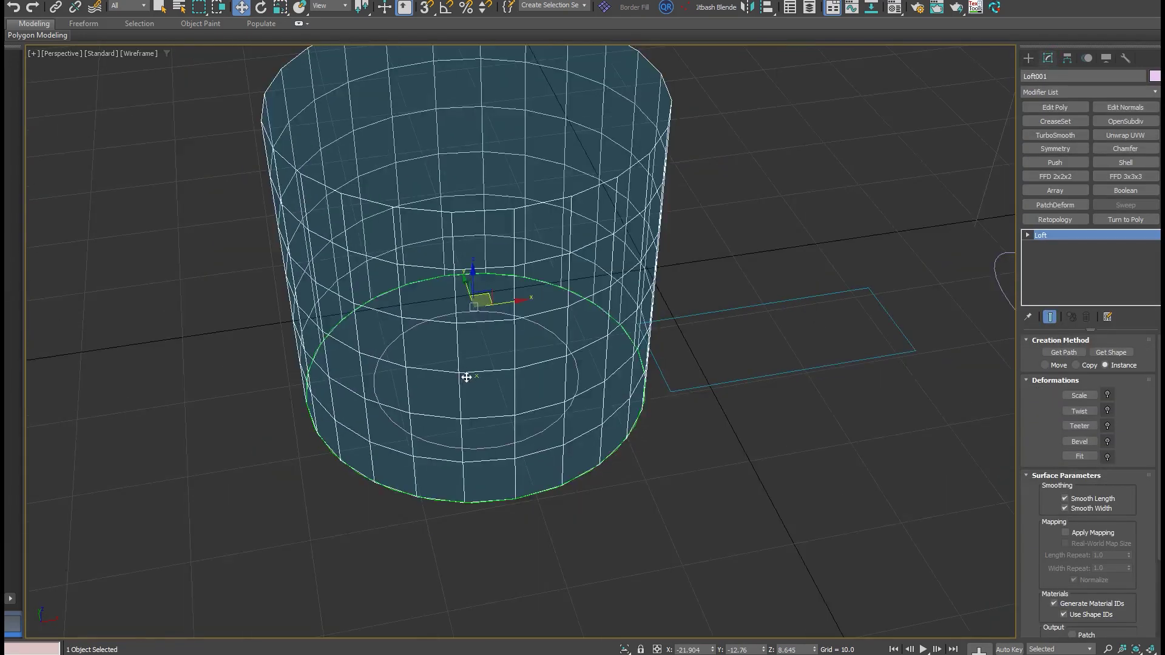
{"action": "scroll", "coordinate": [466, 377], "scroll_direction": "up", "scroll_amount": 1}
{"action": "scroll", "coordinate": [482, 387], "scroll_direction": "up", "scroll_amount": 2}
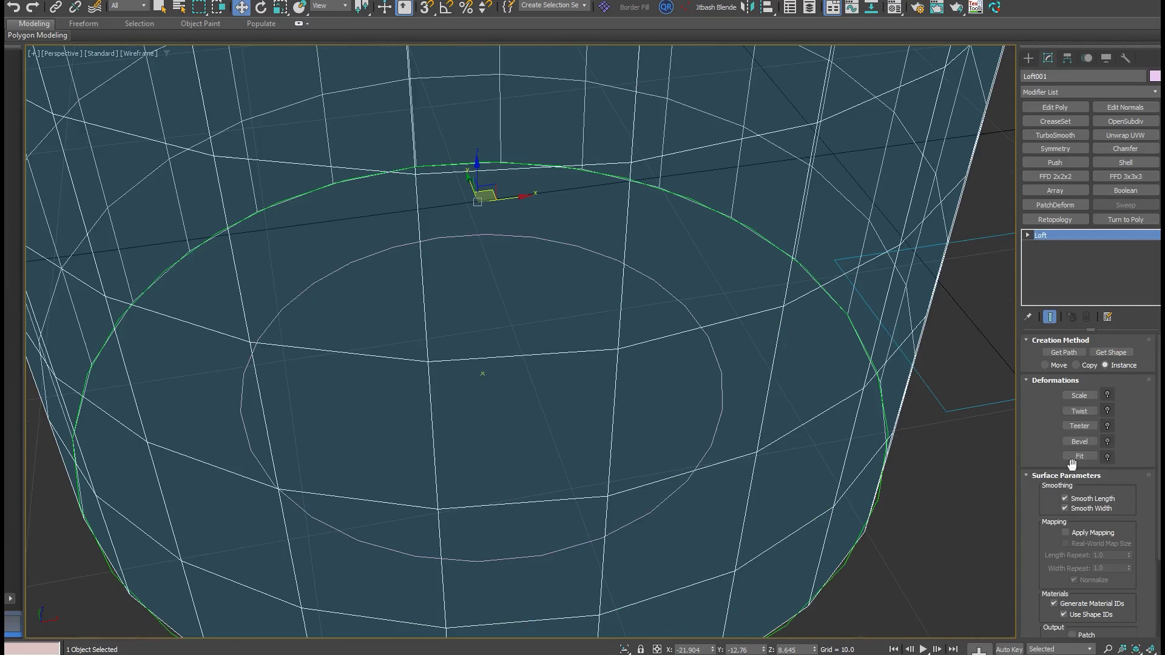
{"action": "scroll", "coordinate": [1127, 499], "scroll_direction": "down", "scroll_amount": 3}
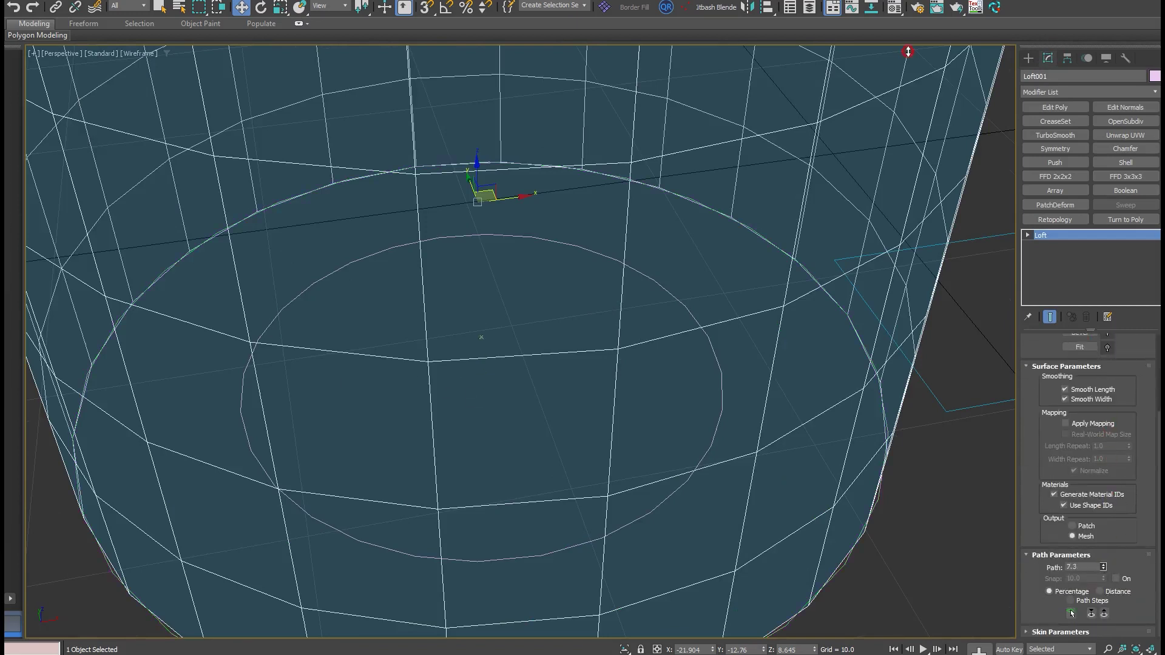
{"action": "left_click_drag", "start_coordinate": [908, 52], "coordinate": [894, 202]}
Step: Scale the loft's cross-section down to about 103.9 percent and return to shaded display
{"action": "scroll", "coordinate": [865, 307], "scroll_direction": "down", "scroll_amount": 6}
{"action": "scroll", "coordinate": [778, 341], "scroll_direction": "up", "scroll_amount": 2}
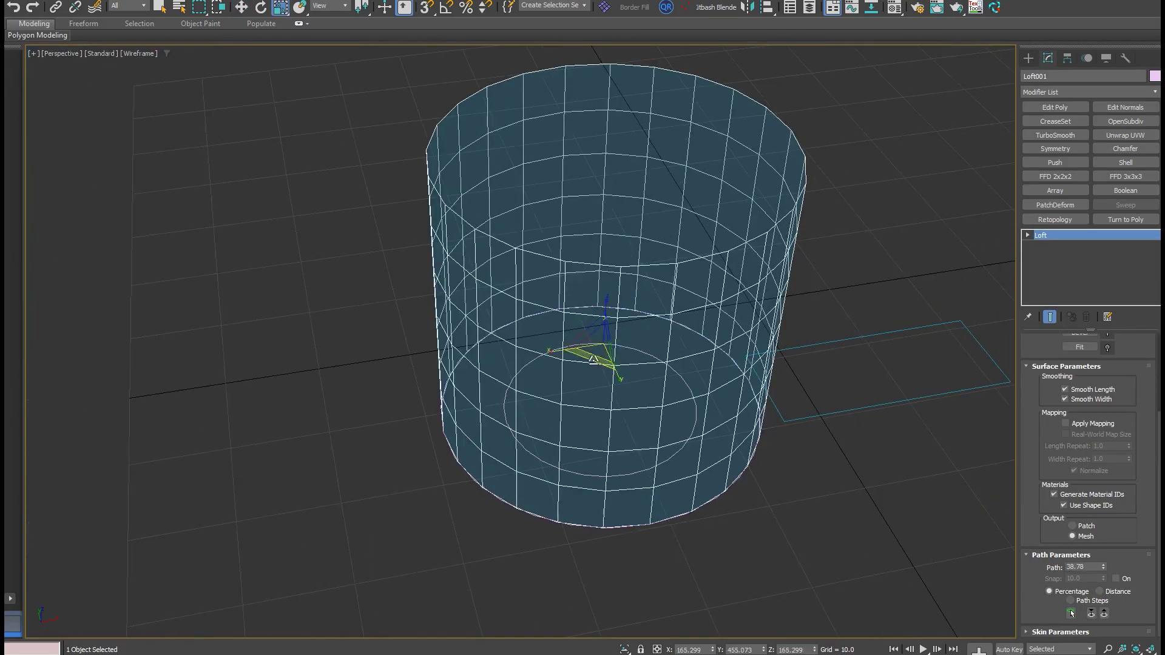
{"action": "scroll", "coordinate": [604, 335], "scroll_direction": "down", "scroll_amount": 1}
{"action": "scroll", "coordinate": [604, 335], "scroll_direction": "up", "scroll_amount": 2}
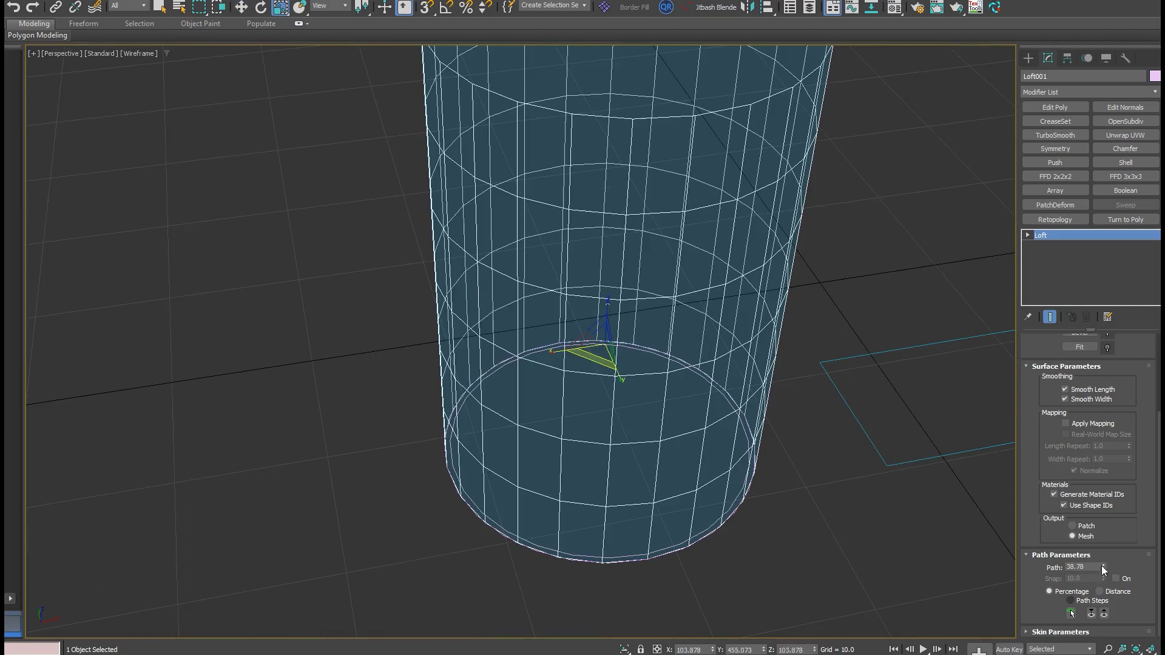
{"action": "scroll", "coordinate": [624, 452], "scroll_direction": "up", "scroll_amount": 2}
{"action": "key", "text": "F3"}
{"action": "scroll", "coordinate": [625, 417], "scroll_direction": "down", "scroll_amount": 6}
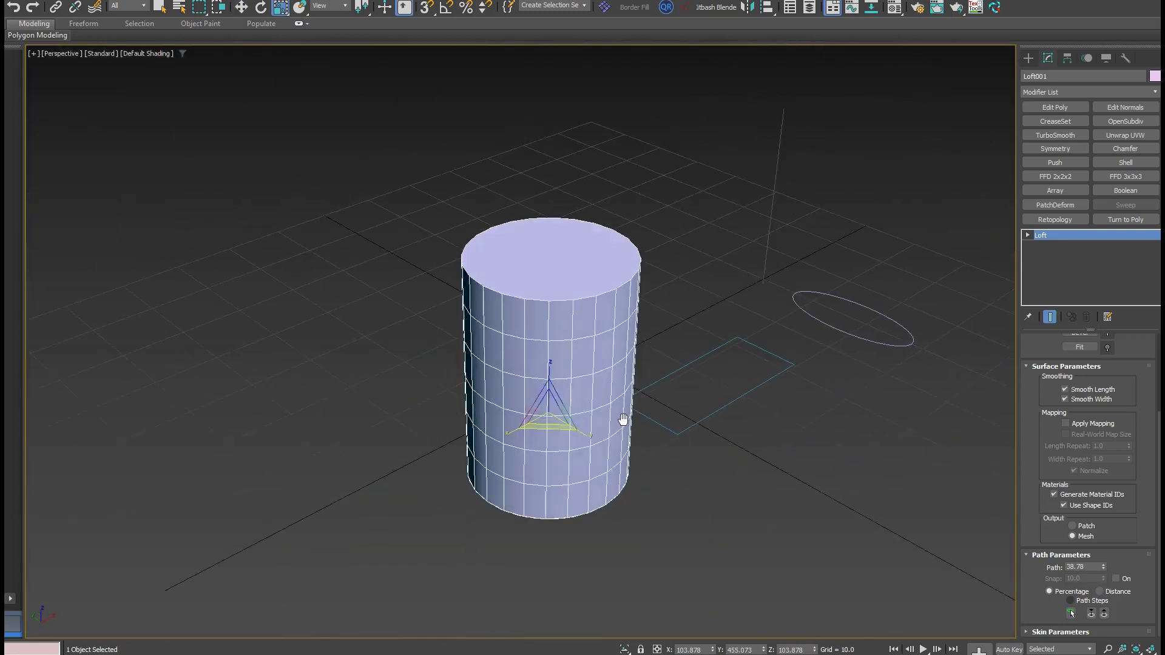
{"action": "key", "text": "w"}
{"action": "middle_click_drag", "start_coordinate": [550, 406], "coordinate": [485, 437]}
{"action": "middle_click_drag", "start_coordinate": [739, 408], "coordinate": [686, 435]}
Step: Add the rectangle to the loft as the cross-section shape at the current path level
{"action": "scroll", "coordinate": [1132, 386], "scroll_direction": "up", "scroll_amount": 3}
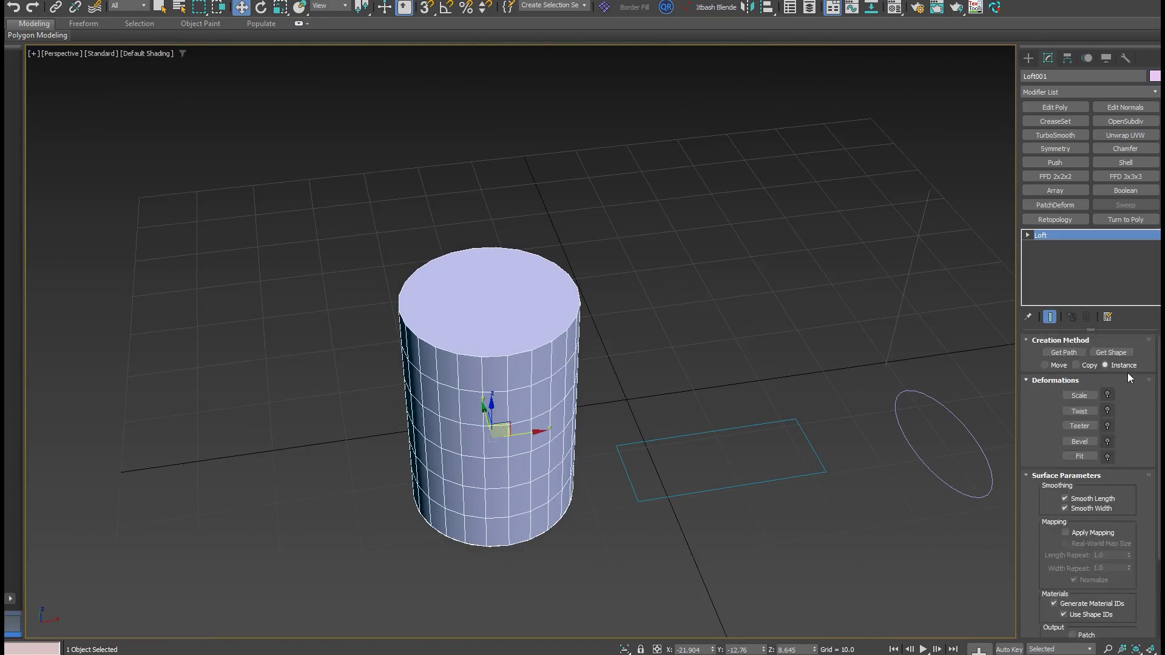
{"action": "left_click", "coordinate": [1116, 352]}
{"action": "left_click", "coordinate": [698, 486]}
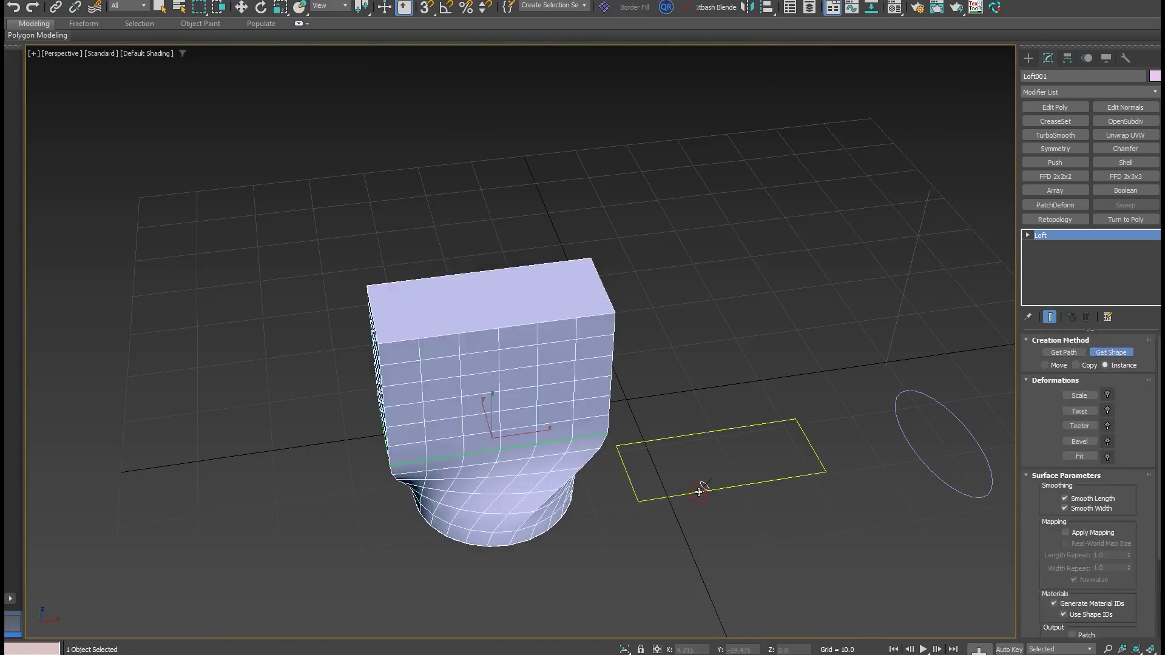
{"action": "middle_click_drag", "start_coordinate": [698, 486], "coordinate": [652, 459], "text": "alt"}
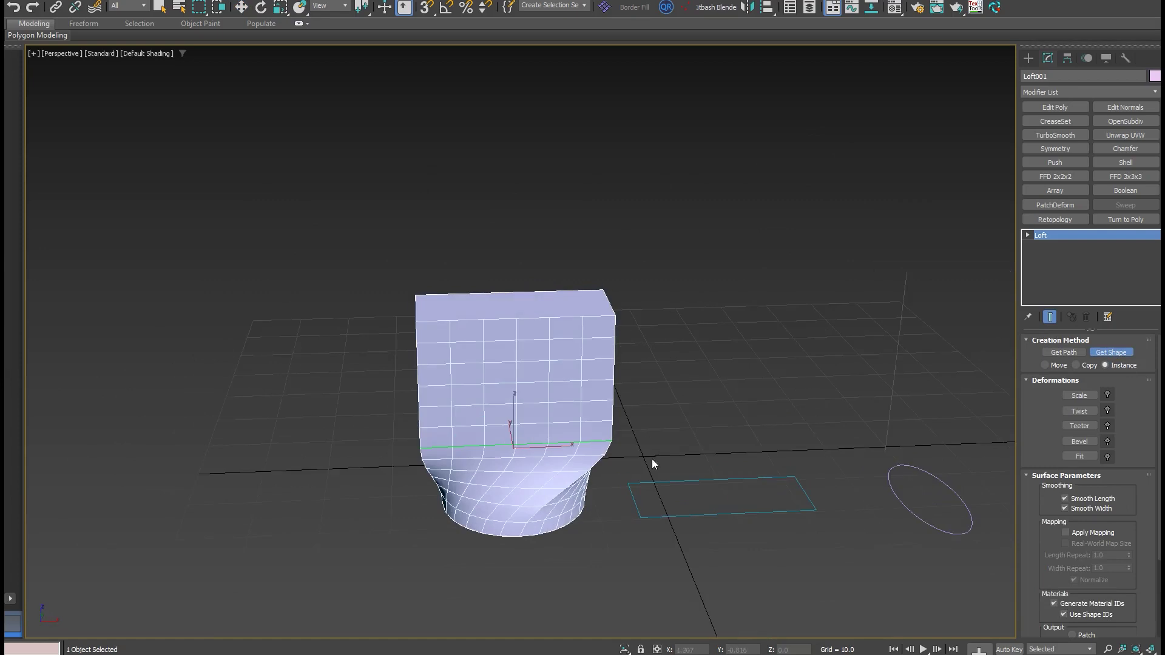
{"action": "right_click", "coordinate": [903, 308]}
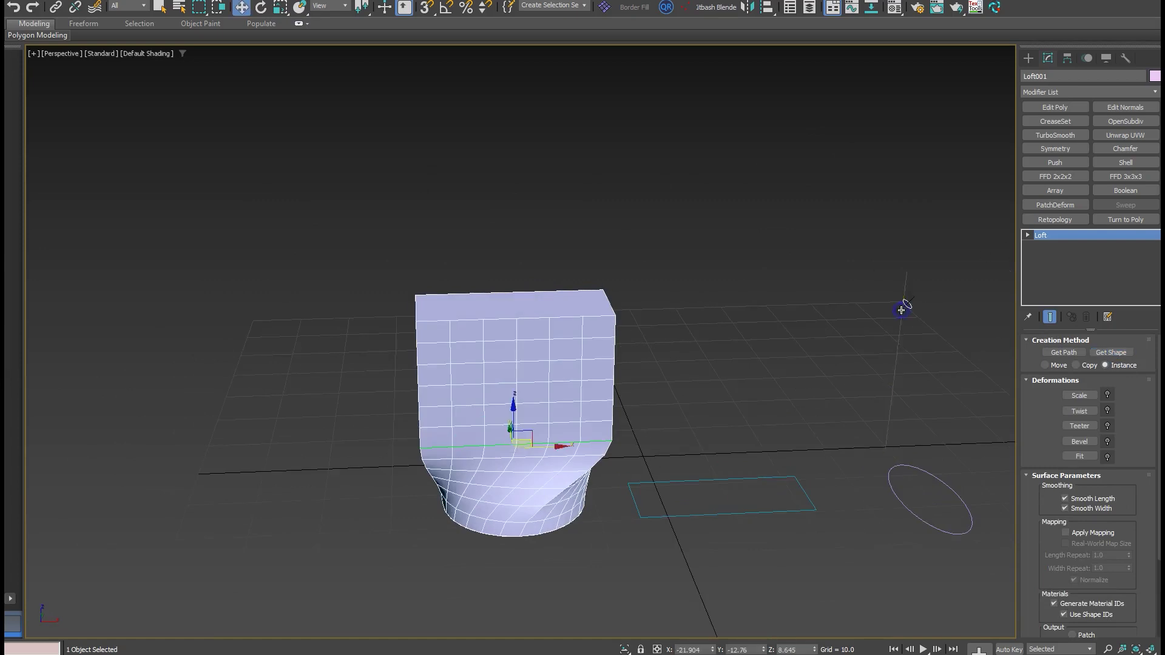
Step: Extend the loft's path by moving the top vertex of the vertical line upward
{"action": "left_click", "coordinate": [902, 308]}
{"action": "scroll", "coordinate": [901, 308], "scroll_direction": "down", "scroll_amount": 3}
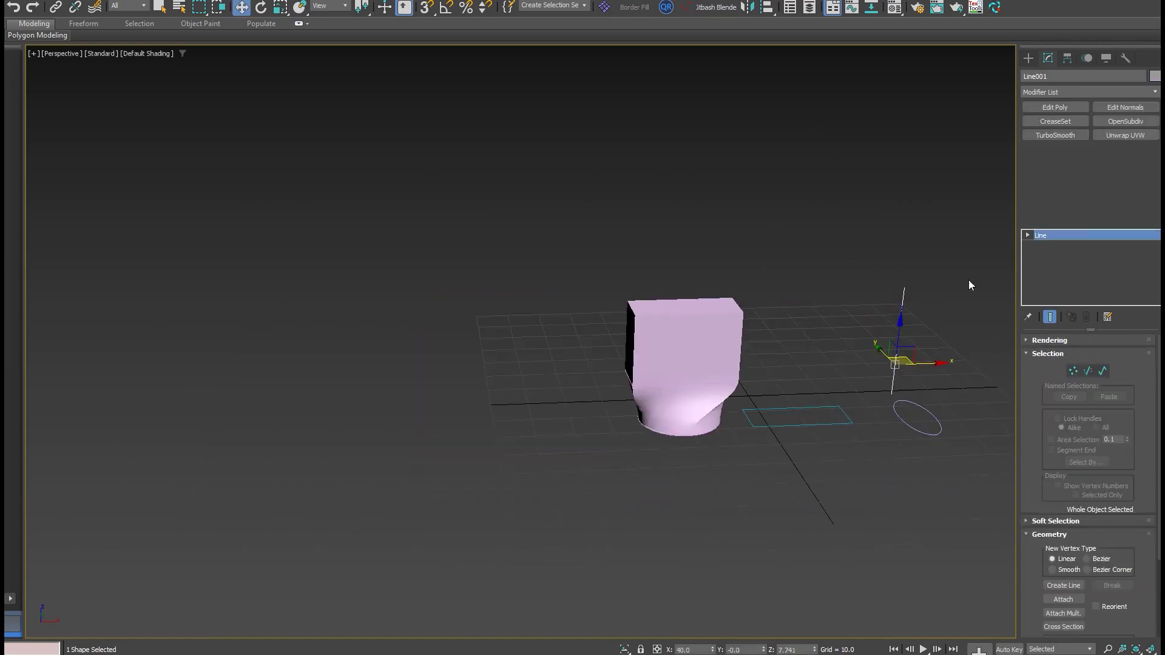
{"action": "left_click", "coordinate": [1028, 235]}
{"action": "left_click", "coordinate": [1051, 246]}
{"action": "left_click_drag", "start_coordinate": [910, 258], "coordinate": [922, 171]}
{"action": "scroll", "coordinate": [759, 350], "scroll_direction": "up", "scroll_amount": 5}
{"action": "key", "text": "1"}
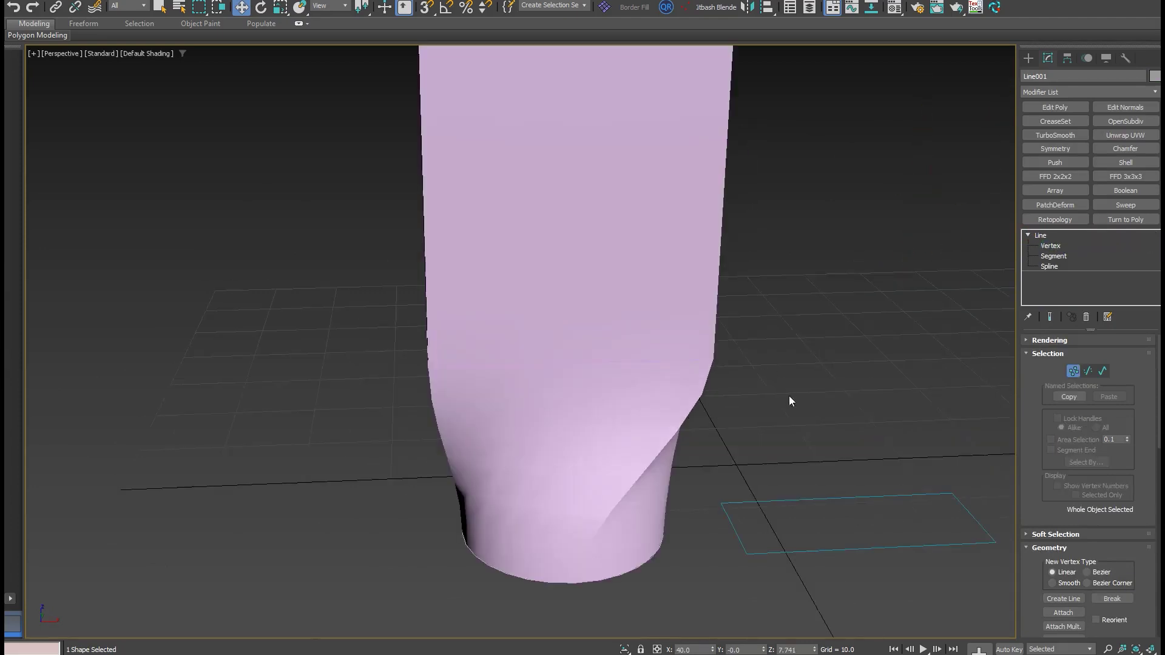
Step: Select the loft object and set its Path parameter to 100 percent, checking the level in wireframe before returning to shaded display
{"action": "left_click", "coordinate": [637, 459]}
{"action": "scroll", "coordinate": [637, 458], "scroll_direction": "down", "scroll_amount": 3}
{"action": "middle_click_drag", "start_coordinate": [638, 458], "coordinate": [733, 437], "text": "alt"}
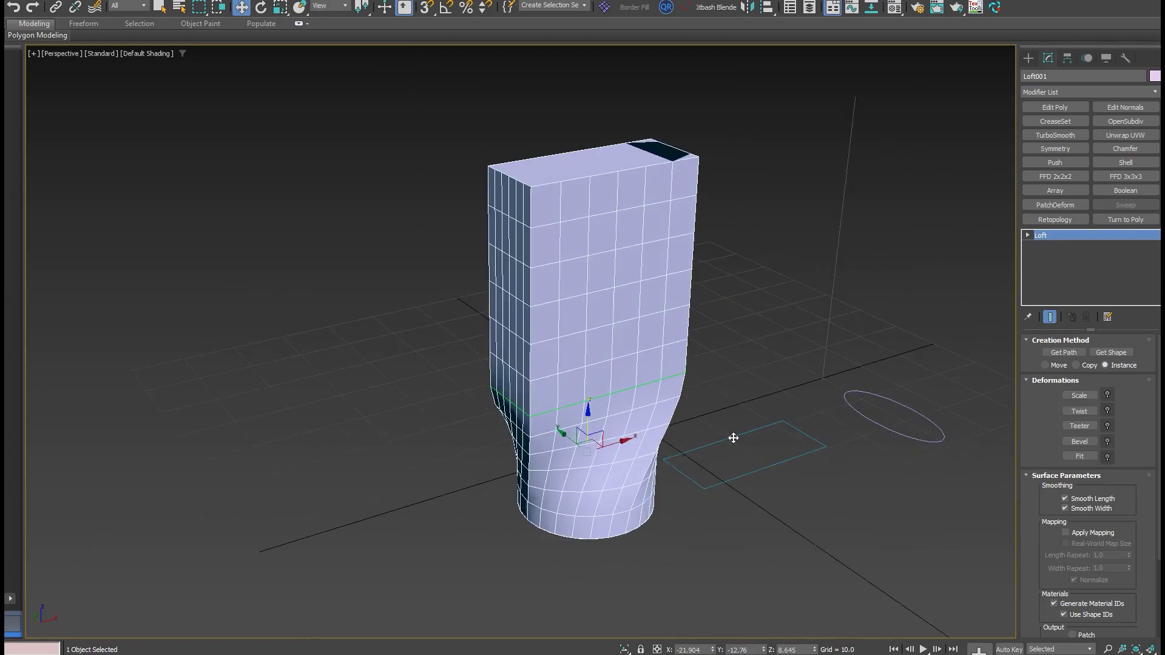
{"action": "scroll", "coordinate": [882, 436], "scroll_direction": "down", "scroll_amount": 3}
{"action": "scroll", "coordinate": [787, 420], "scroll_direction": "up", "scroll_amount": 3}
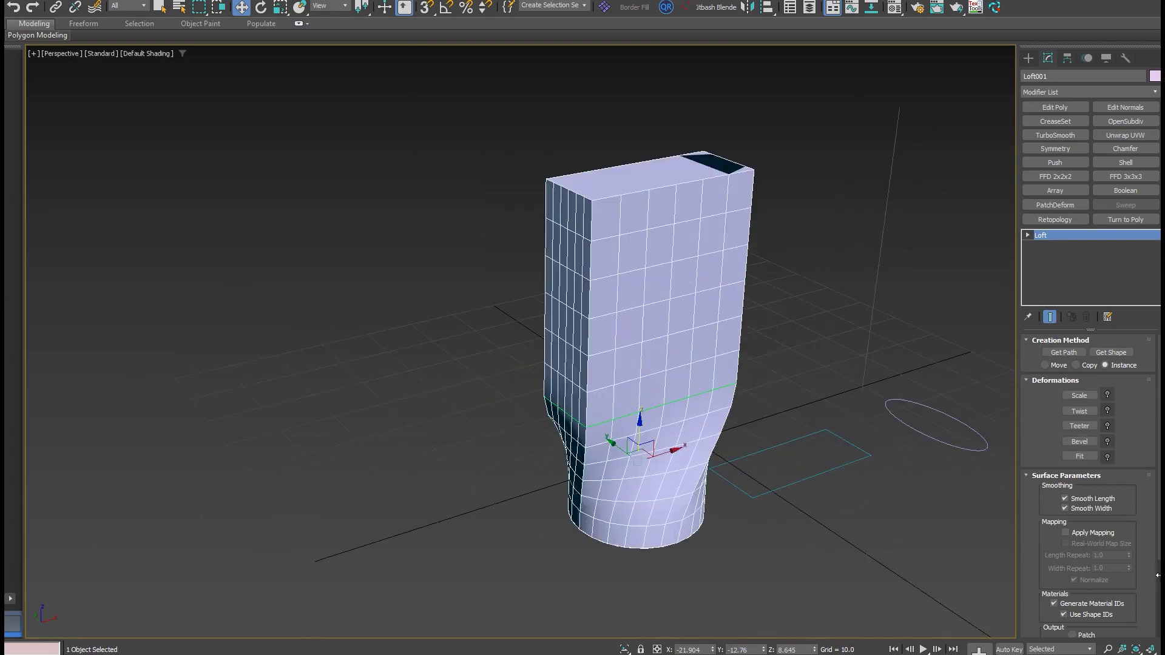
{"action": "scroll", "coordinate": [1136, 571], "scroll_direction": "down", "scroll_amount": 3}
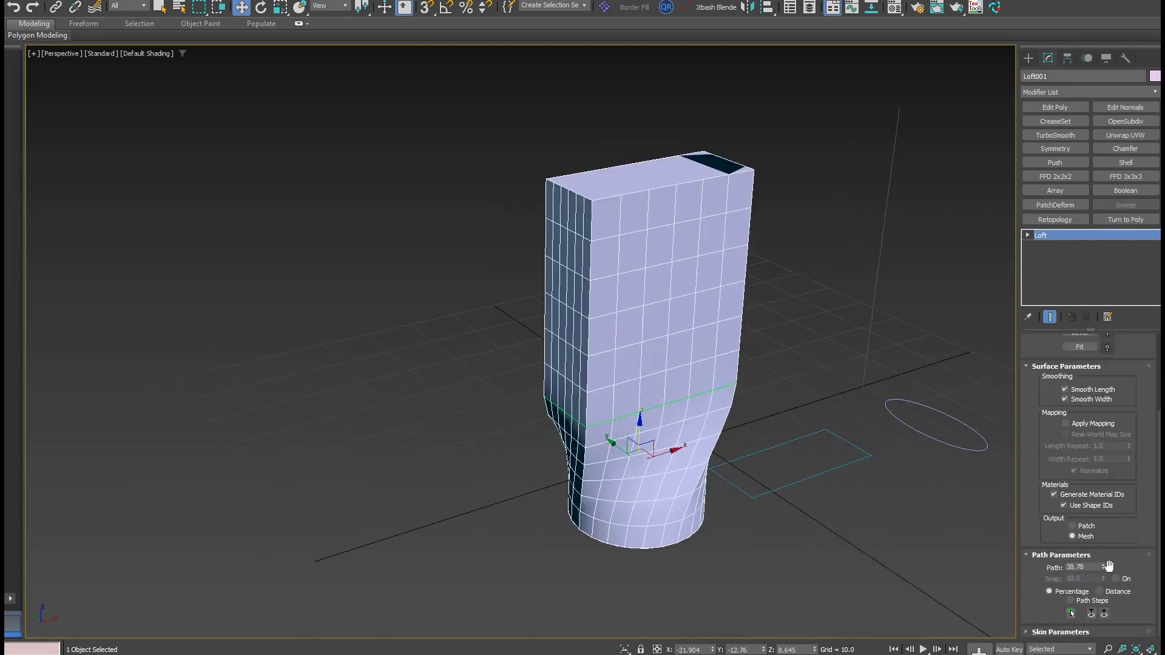
{"action": "mouse_move", "coordinate": [1103, 566]}
{"action": "left_mouse_down"}
{"action": "mouse_move", "coordinate": [1108, 513]}
{"action": "mouse_move", "coordinate": [1055, 208]}
{"action": "left_mouse_up"}
{"action": "key", "text": "F3"}
{"action": "middle_click_drag", "start_coordinate": [641, 213], "coordinate": [641, 254]}
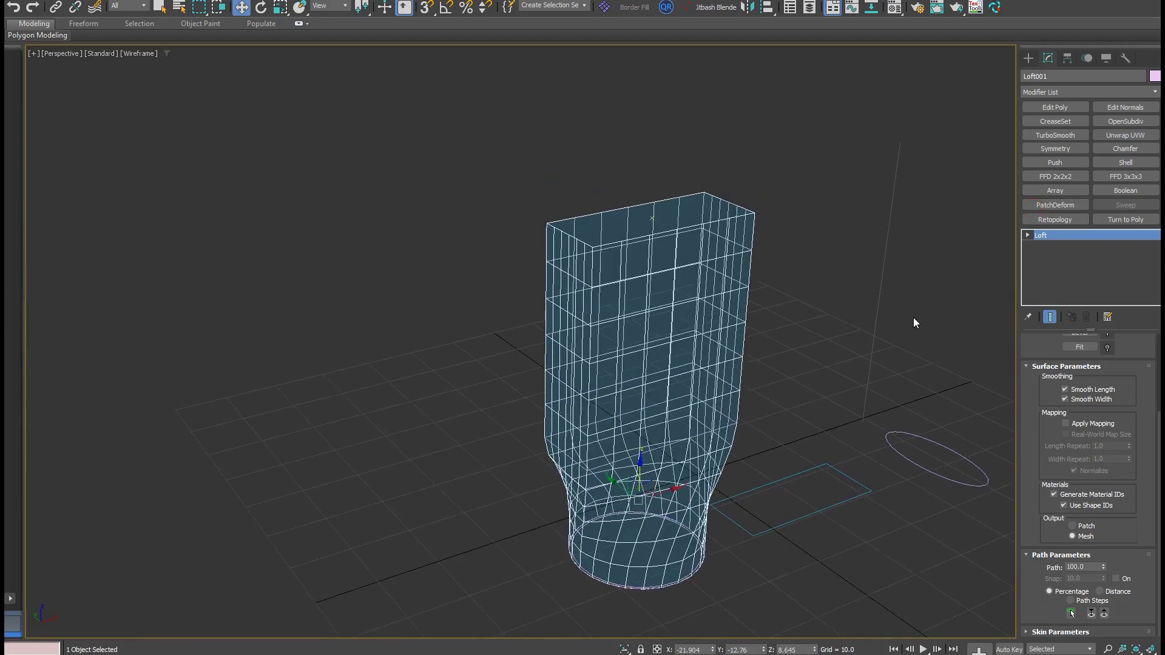
{"action": "key", "text": "F3"}
{"action": "middle_click_drag", "start_coordinate": [832, 364], "coordinate": [933, 472], "text": "alt"}
{"action": "scroll", "coordinate": [1127, 396], "scroll_direction": "up", "scroll_amount": 4}
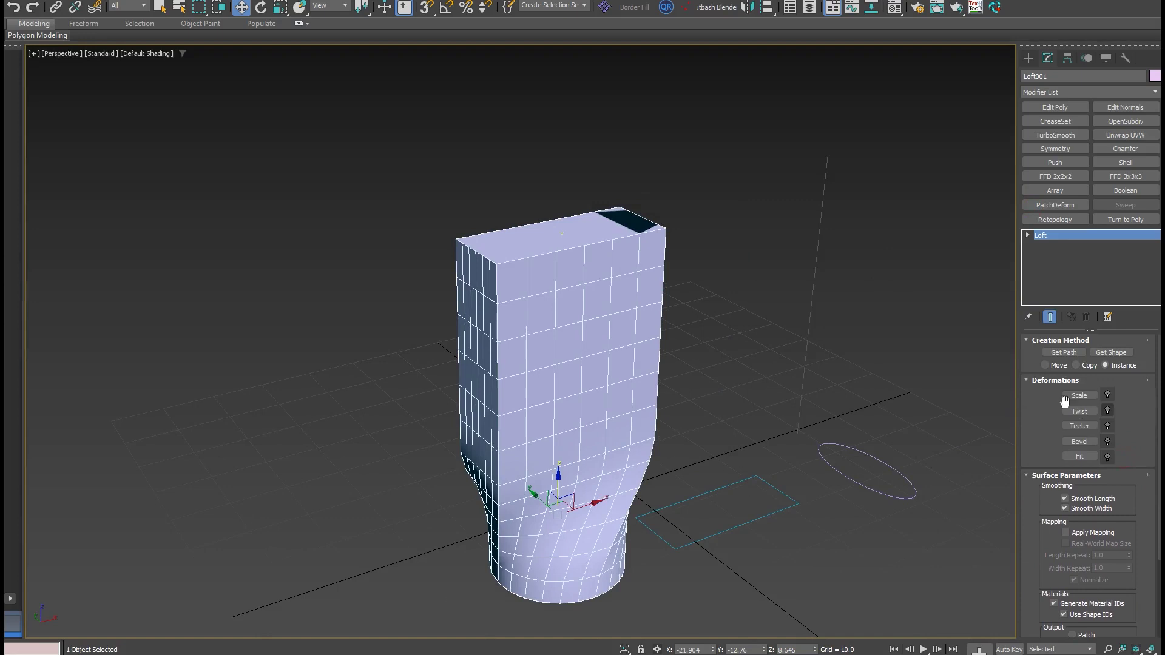
Step: Add the ellipse to the loft as the cross-section shape at the top of the path
{"action": "left_click", "coordinate": [1112, 353]}
{"action": "left_click", "coordinate": [913, 494]}
{"action": "middle_click_drag", "start_coordinate": [825, 471], "coordinate": [719, 441], "text": "alt"}
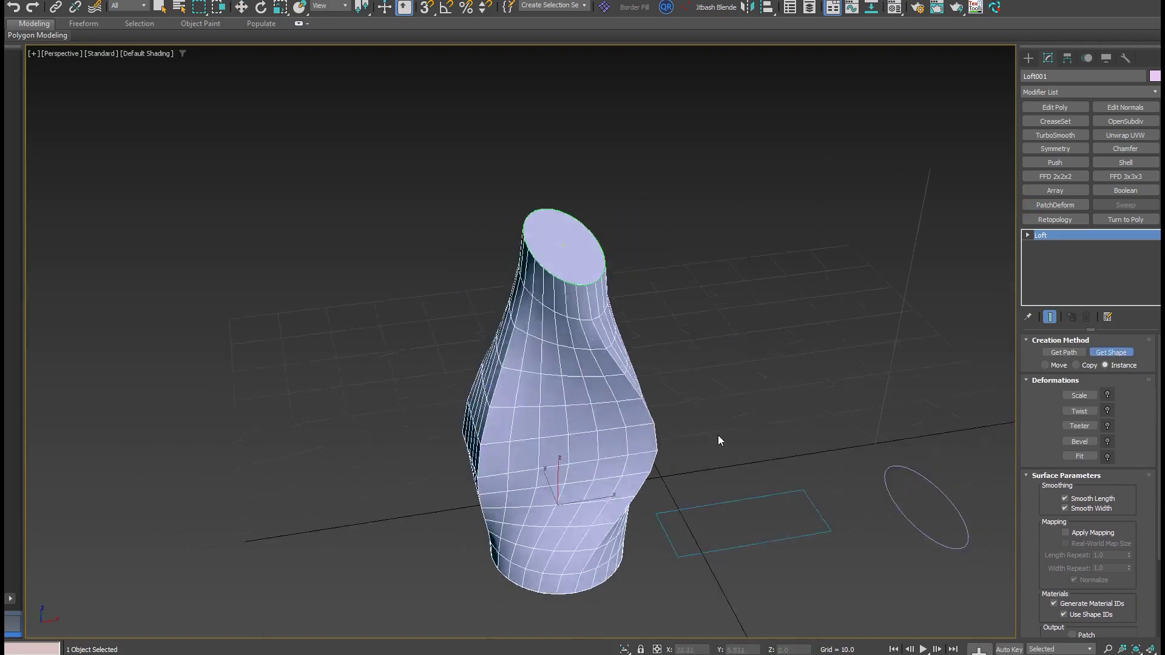
{"action": "middle_click_drag", "start_coordinate": [648, 308], "coordinate": [674, 372], "text": "alt"}
{"action": "right_click", "coordinate": [734, 341]}
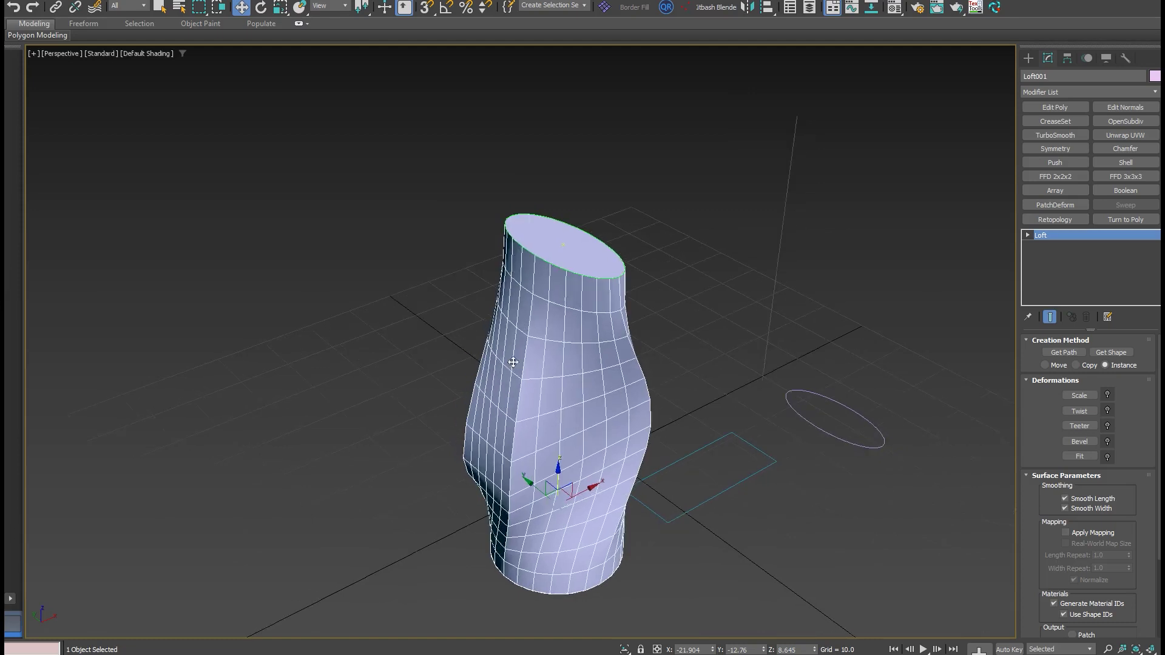
Step: Apply a Twist deformation to the loft, lowering the curve's end point at 100 to about -48.1
{"action": "left_click", "coordinate": [1080, 411]}
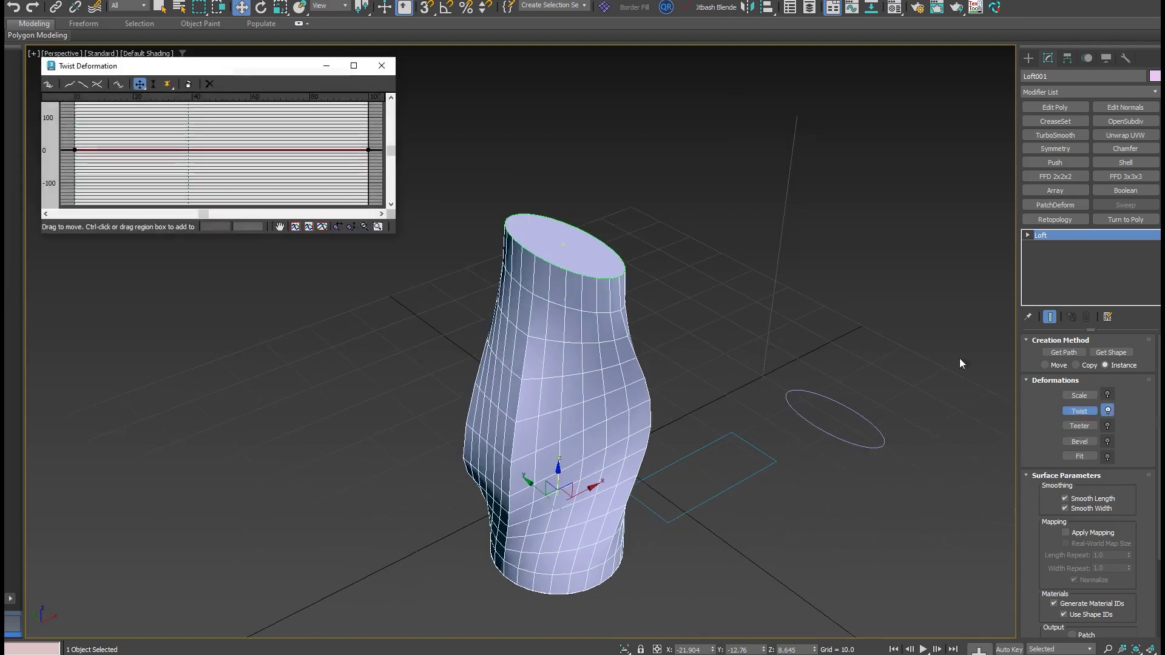
{"action": "mouse_move", "coordinate": [370, 153]}
{"action": "left_mouse_down"}
{"action": "mouse_move", "coordinate": [363, 135]}
{"action": "mouse_move", "coordinate": [364, 166]}
{"action": "left_mouse_up"}
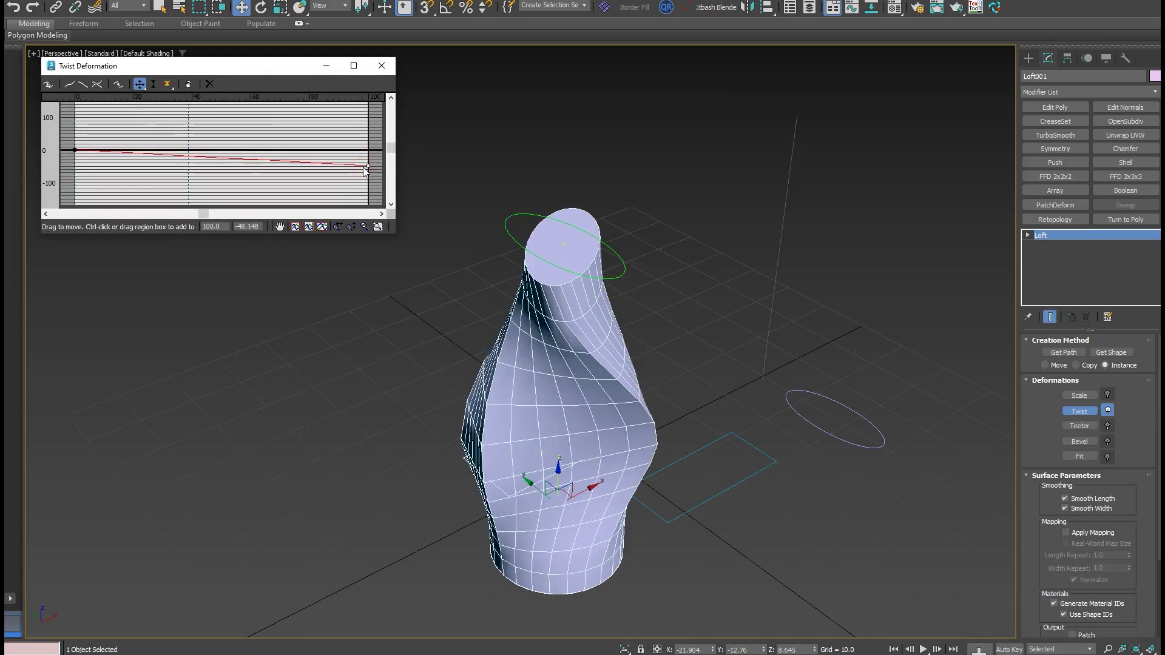
{"action": "left_click", "coordinate": [381, 65]}
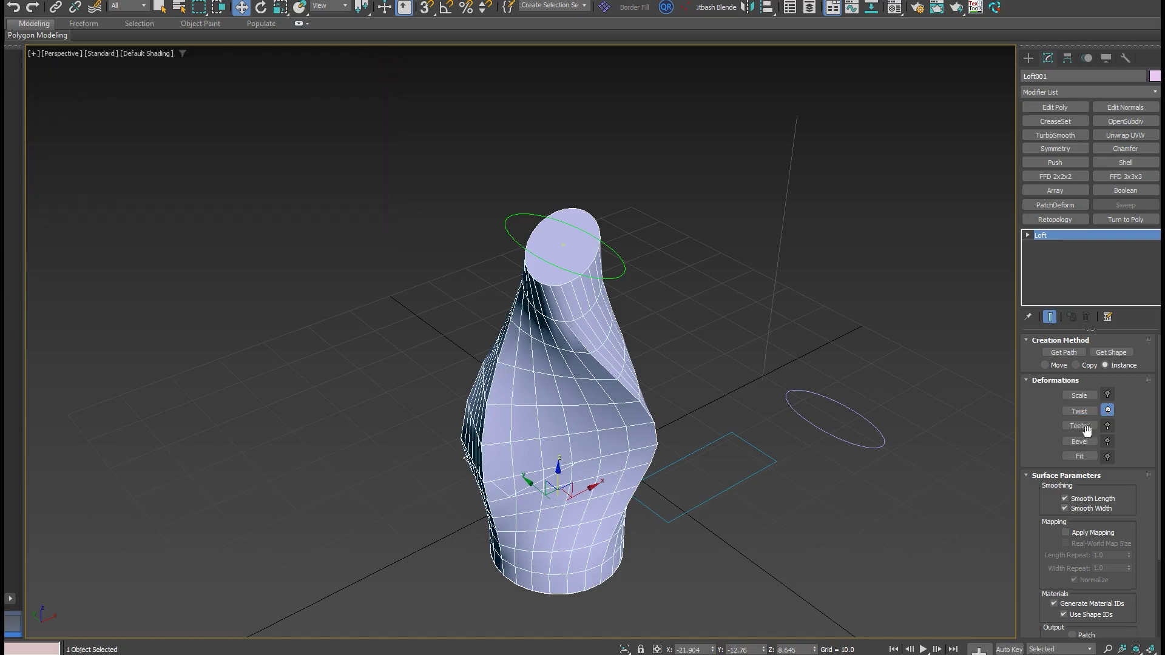
{"action": "scroll", "coordinate": [1090, 446], "scroll_direction": "down", "scroll_amount": 2}
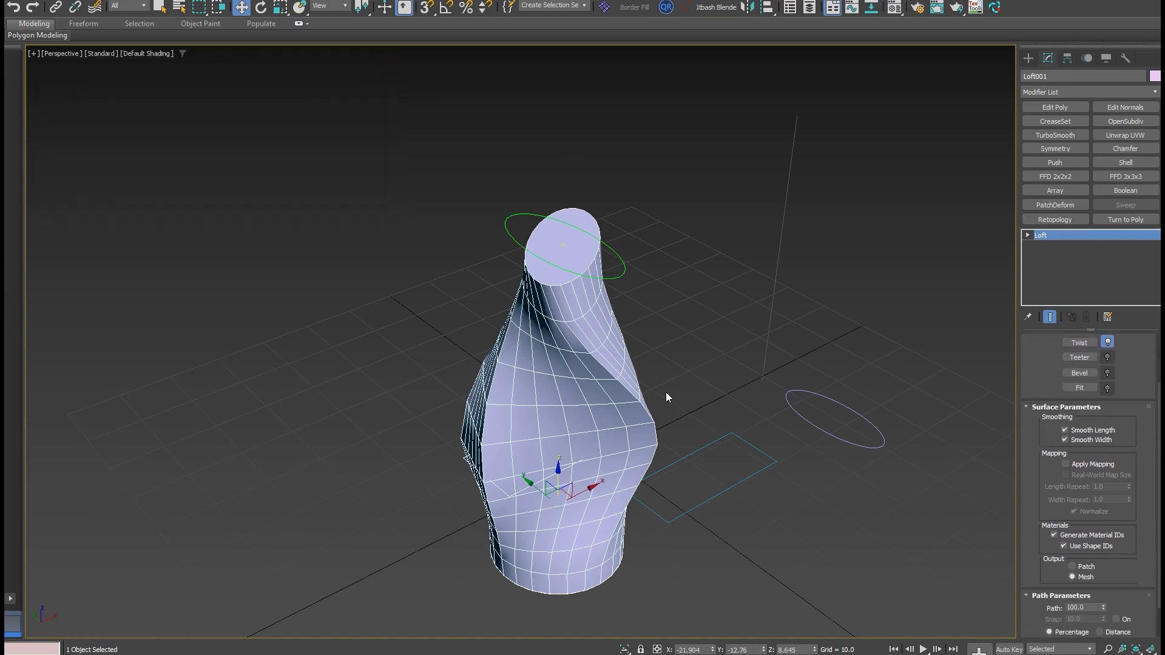
{"action": "middle_click_drag", "start_coordinate": [665, 392], "coordinate": [617, 387], "text": "alt"}
Step: Move the loft's ellipse cross-section down the path to about path level 83 at Shape sub-object level
{"action": "left_click", "coordinate": [1028, 235]}
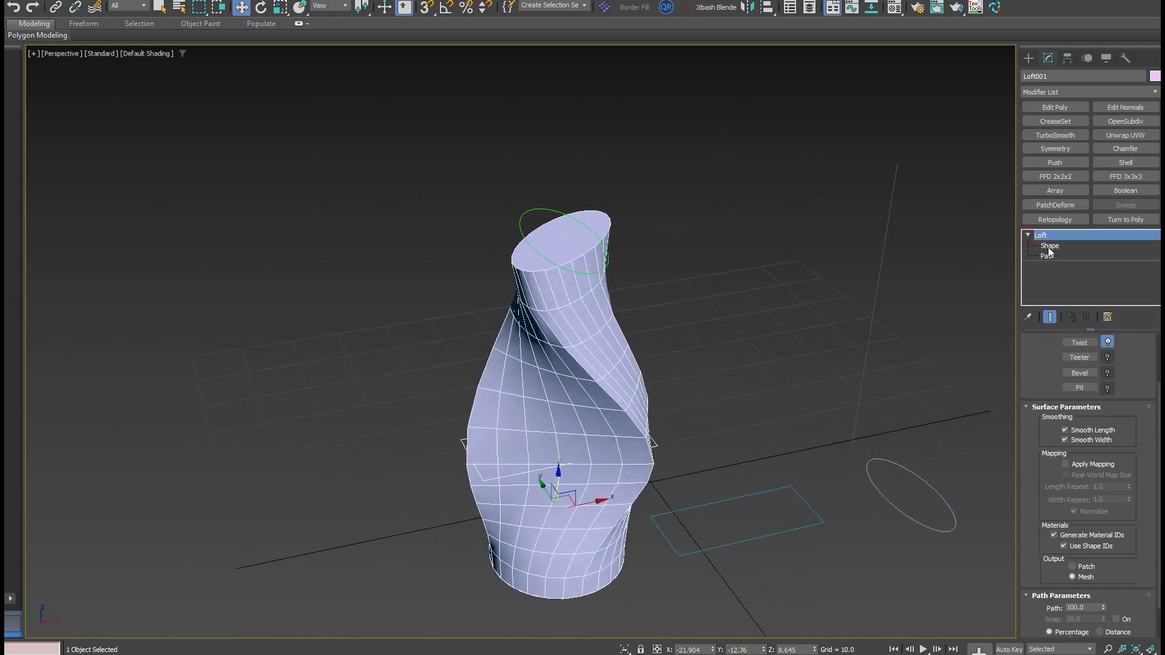
{"action": "left_click", "coordinate": [1050, 246]}
{"action": "middle_click_drag", "start_coordinate": [573, 424], "coordinate": [605, 369], "text": "alt"}
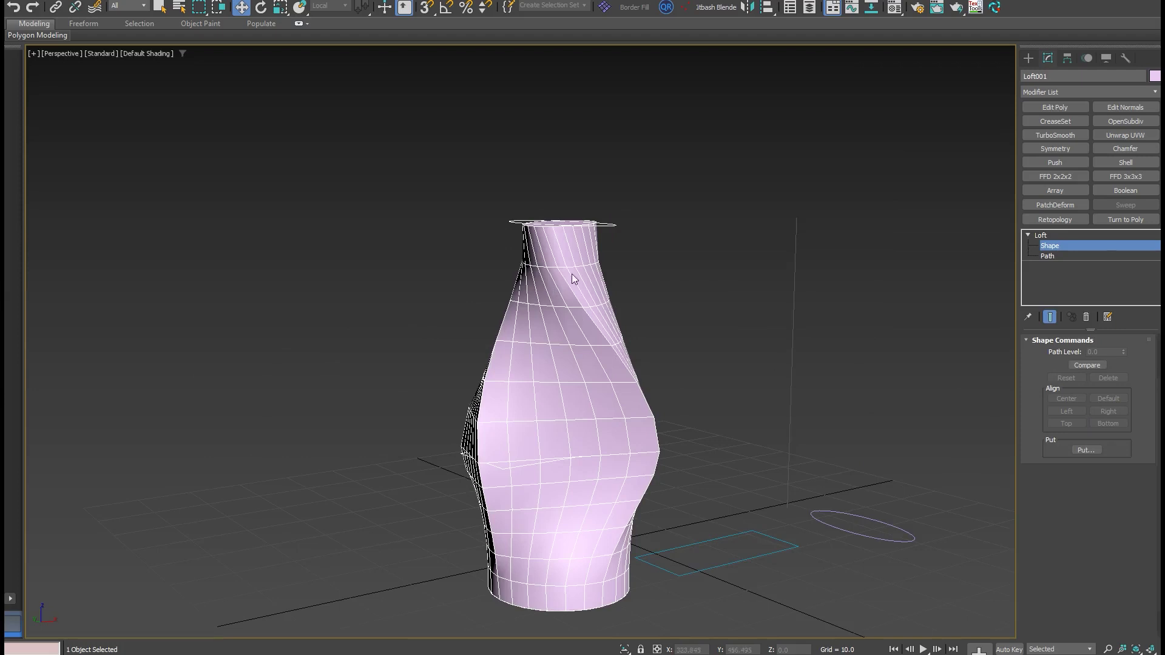
{"action": "left_click", "coordinate": [534, 223]}
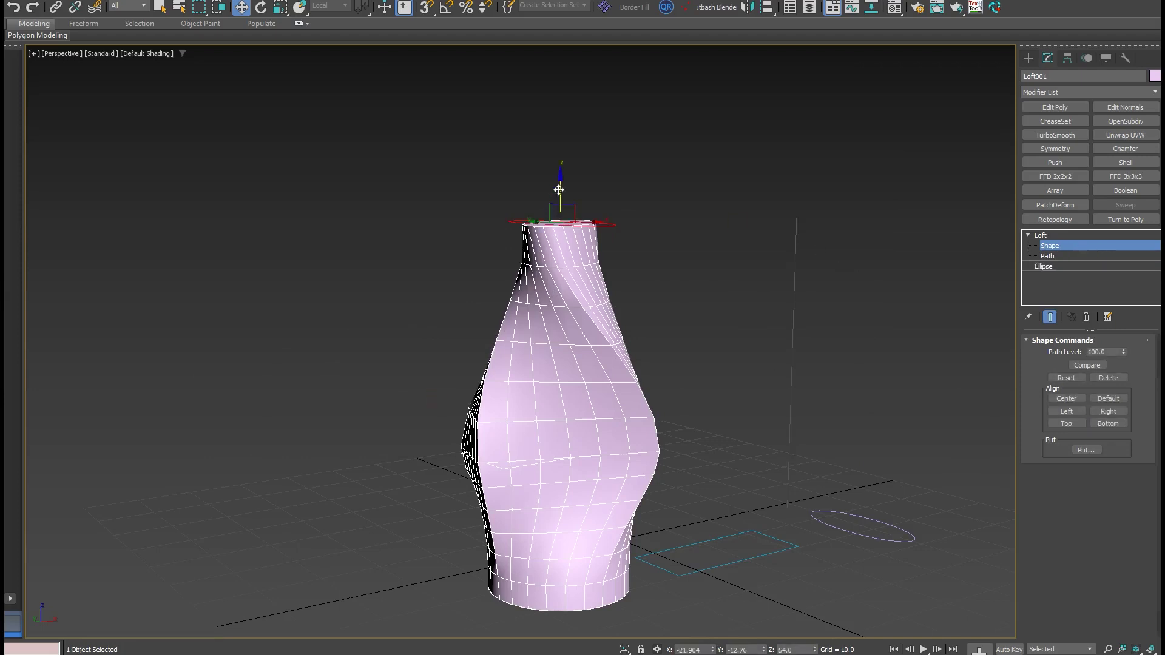
{"action": "mouse_move", "coordinate": [559, 190]}
{"action": "left_mouse_down"}
{"action": "mouse_move", "coordinate": [559, 228]}
{"action": "mouse_move", "coordinate": [554, 179]}
{"action": "mouse_move", "coordinate": [557, 203]}
{"action": "left_mouse_up"}
{"action": "middle_click_drag", "start_coordinate": [557, 203], "coordinate": [609, 308], "text": "alt"}
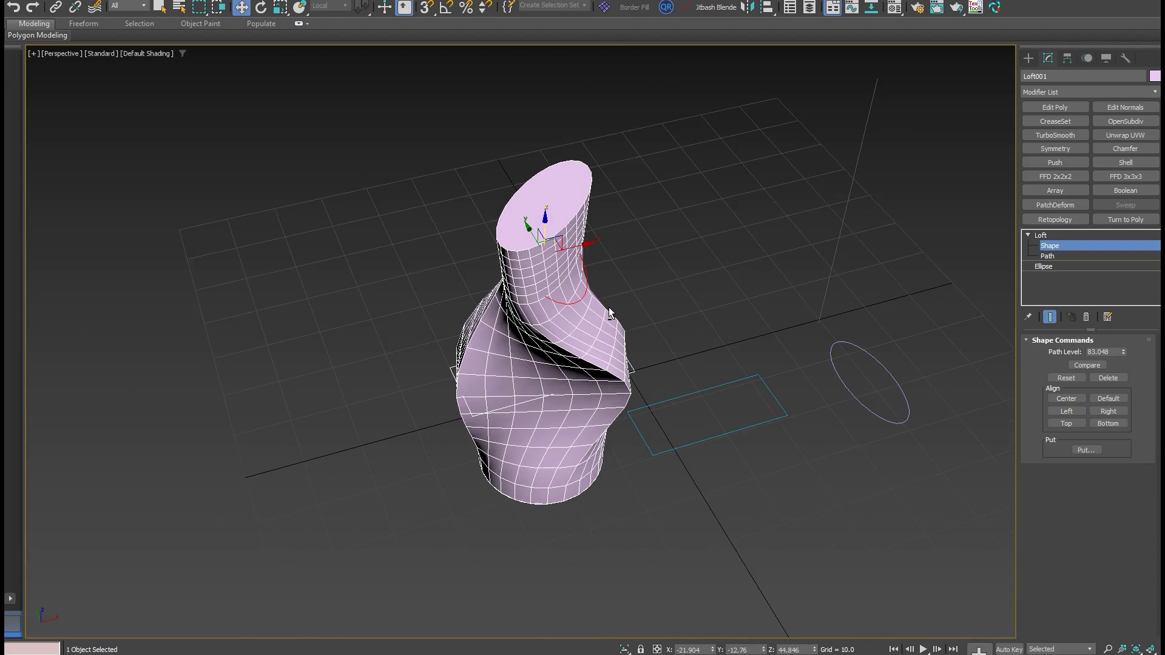
{"action": "middle_click_drag", "start_coordinate": [609, 309], "coordinate": [780, 284], "text": "alt"}
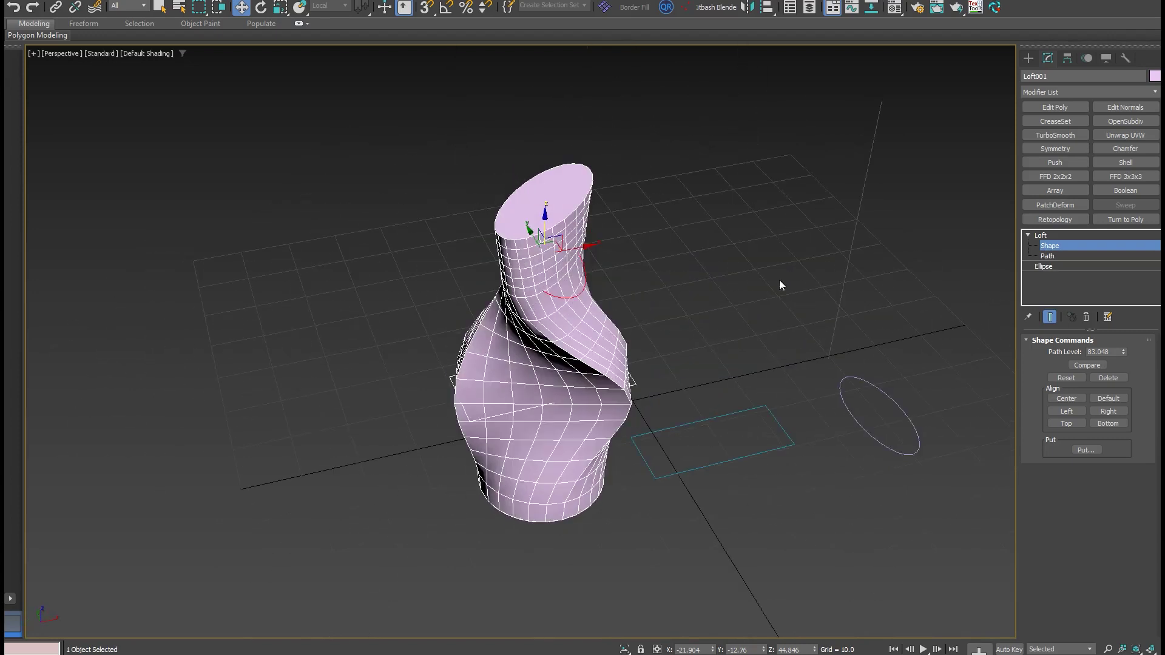
Step: Leave the Shape sub-object level and convert the twisted loft to an Editable Poly
{"action": "left_click", "coordinate": [558, 419]}
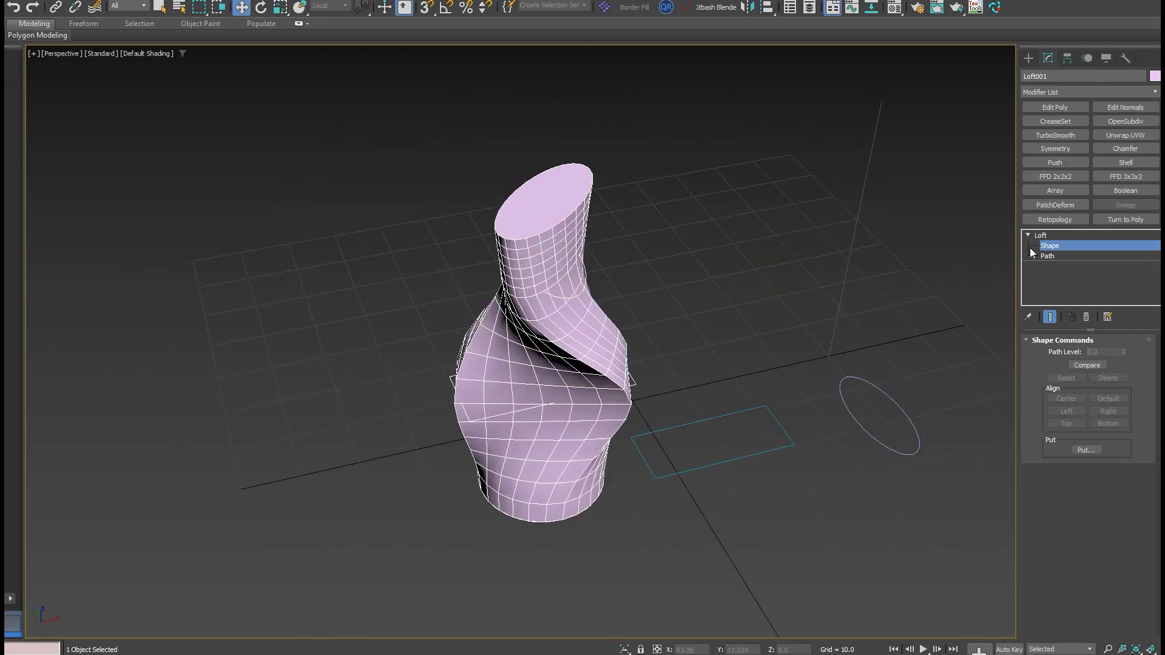
{"action": "left_click", "coordinate": [1030, 247]}
{"action": "key", "text": "ctrl+e"}
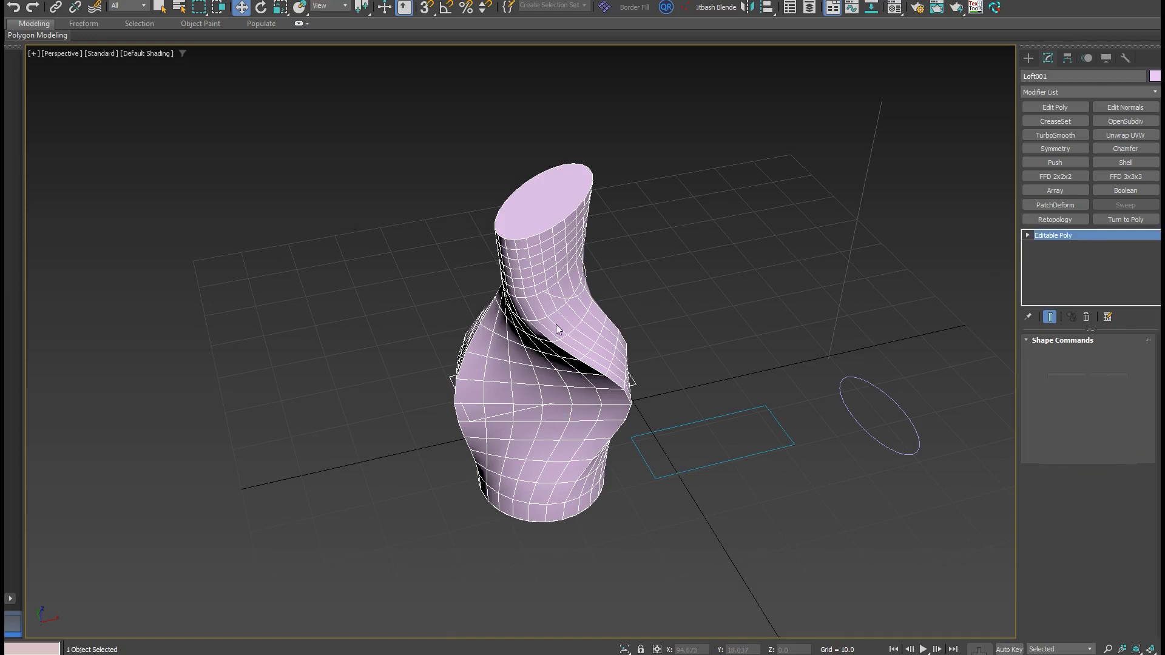
{"action": "scroll", "coordinate": [540, 291], "scroll_direction": "up", "scroll_amount": 2}
{"action": "mouse_move", "coordinate": [540, 292]}
{"action": "middle_mouse_down", "text": "alt"}
{"action": "mouse_move", "coordinate": [567, 272]}
{"action": "mouse_move", "coordinate": [598, 311]}
{"action": "mouse_move", "coordinate": [547, 297]}
{"action": "middle_mouse_up", "text": "alt"}
{"action": "middle_click_drag", "start_coordinate": [546, 297], "coordinate": [531, 250]}
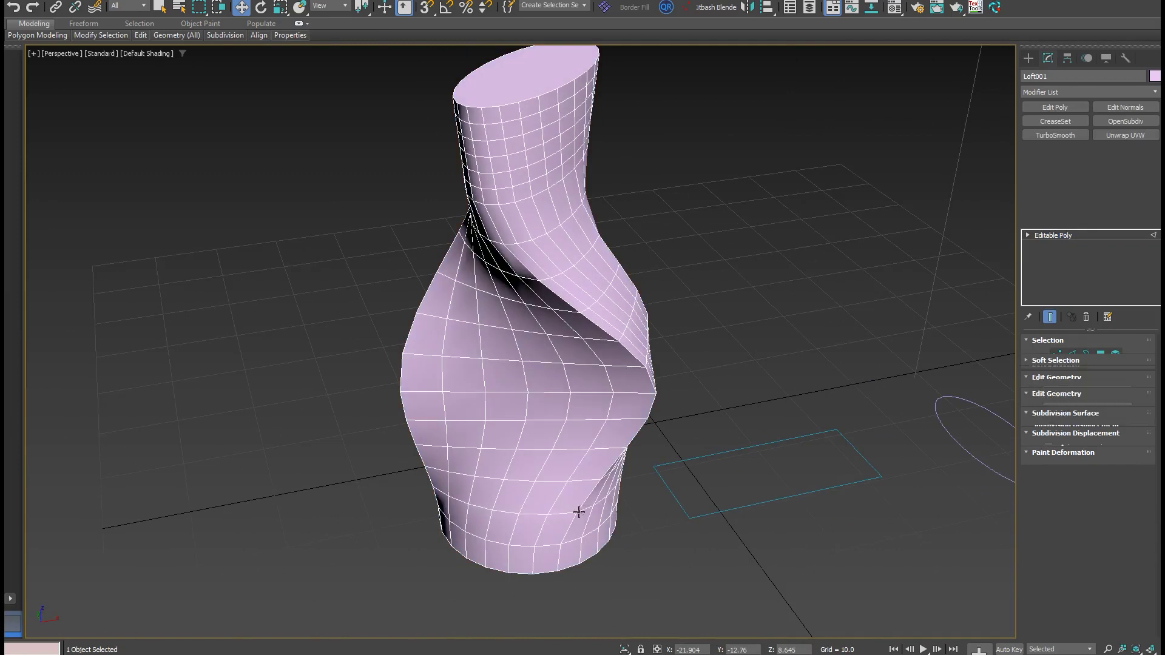
Step: Select two adjacent lengthwise edge loops running from the base to the top of the mesh
{"action": "key", "text": "2"}
{"action": "double_click", "coordinate": [581, 508]}
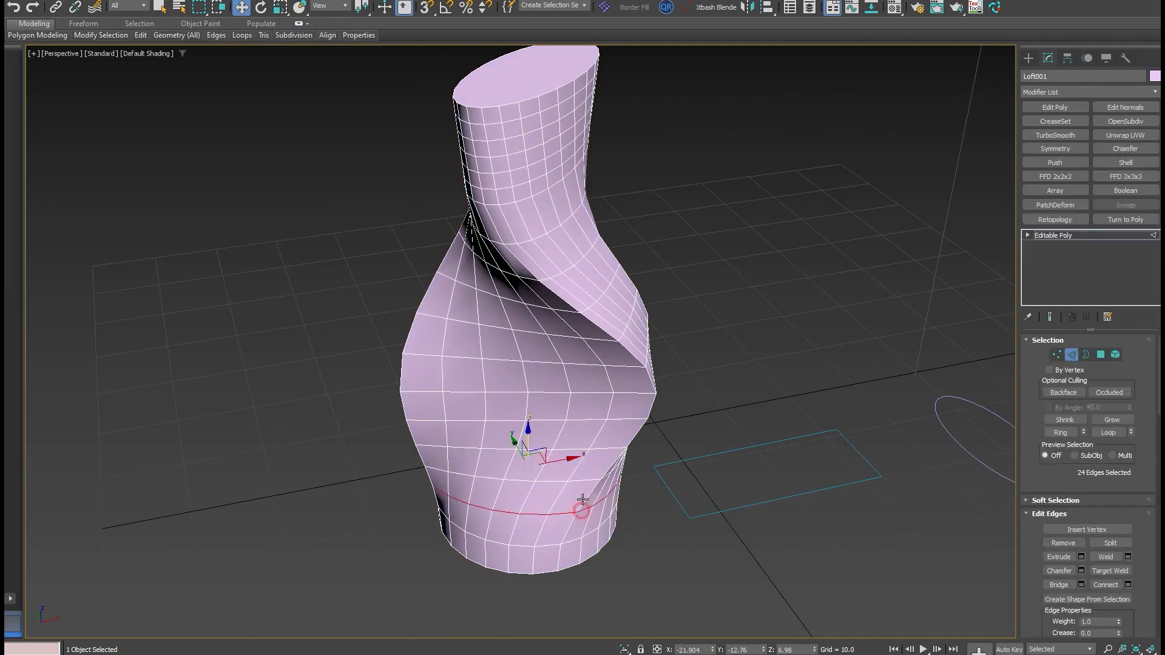
{"action": "double_click", "coordinate": [583, 498]}
{"action": "middle_click_drag", "start_coordinate": [585, 481], "coordinate": [543, 444], "text": "alt"}
{"action": "scroll", "coordinate": [580, 450], "scroll_direction": "up", "scroll_amount": 1}
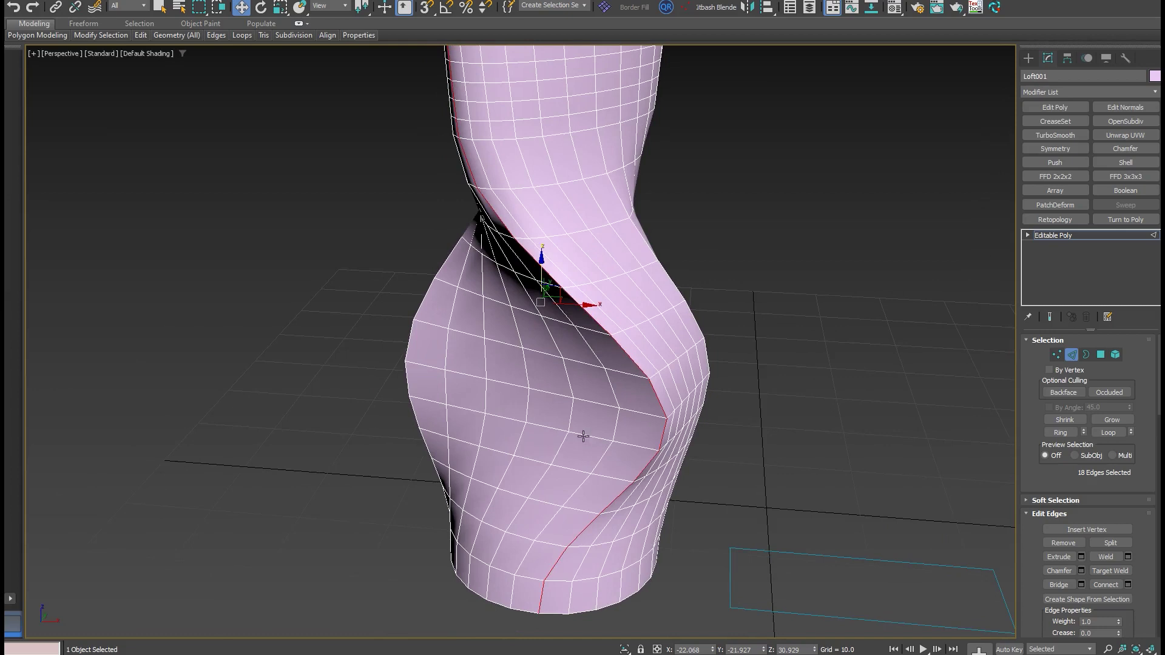
{"action": "middle_click_drag", "start_coordinate": [574, 436], "coordinate": [551, 443], "text": "alt"}
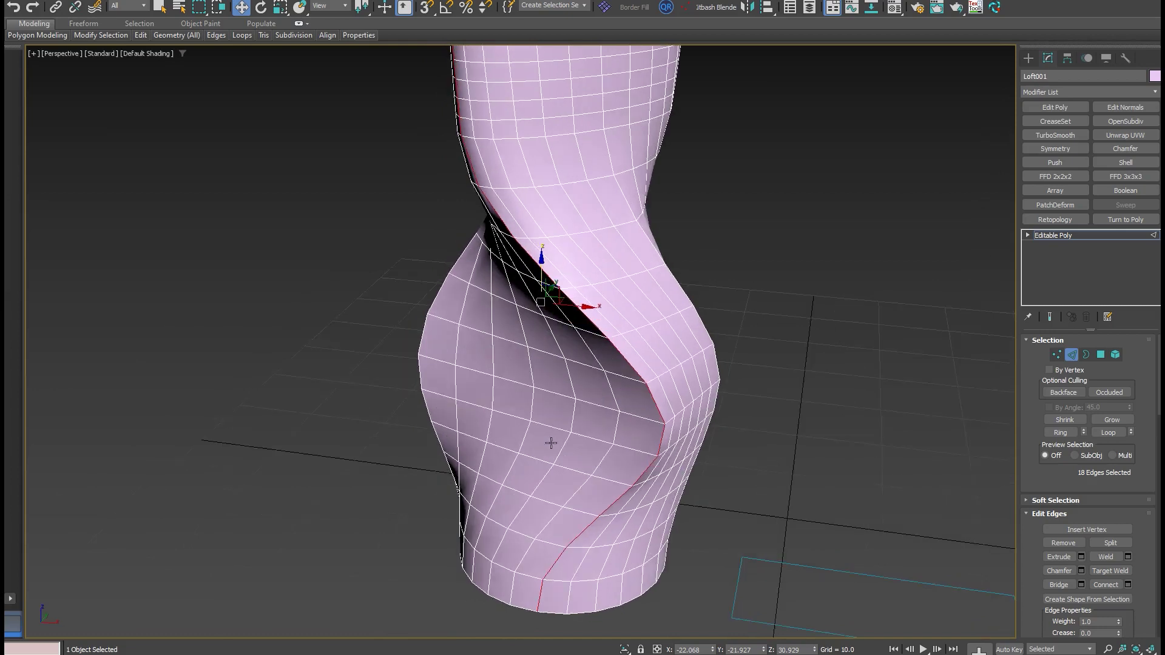
{"action": "double_click", "coordinate": [601, 533], "text": "ctrl"}
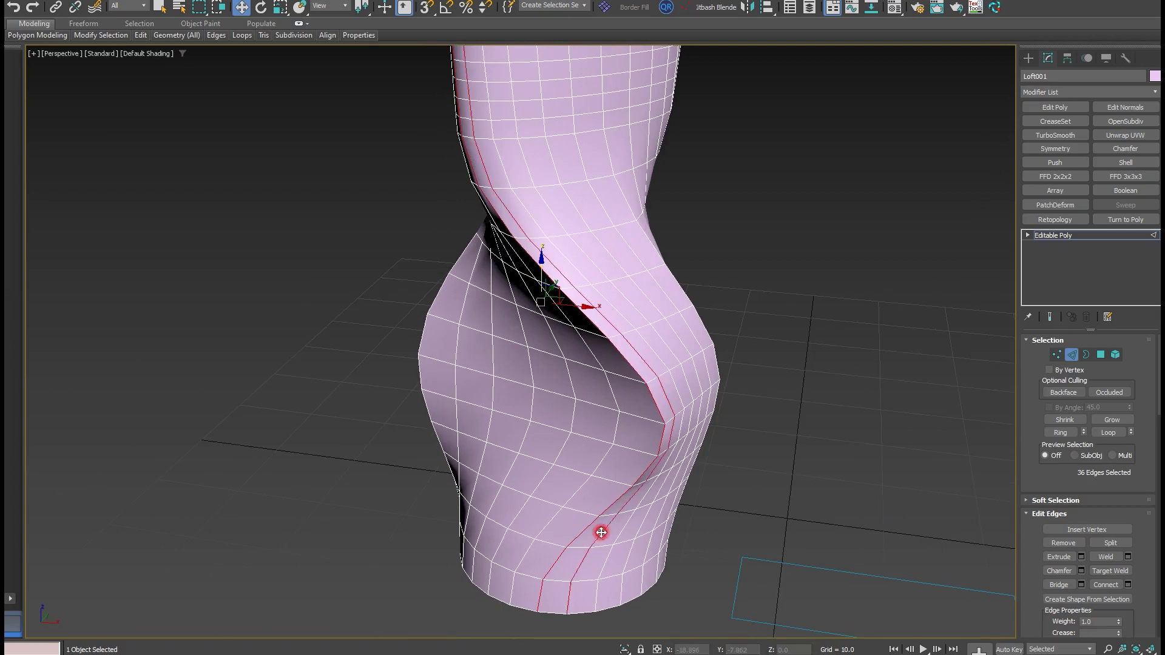
Step: Extend the edge selection with Ring to all lengthwise edges around the mesh
{"action": "right_click", "coordinate": [635, 433]}
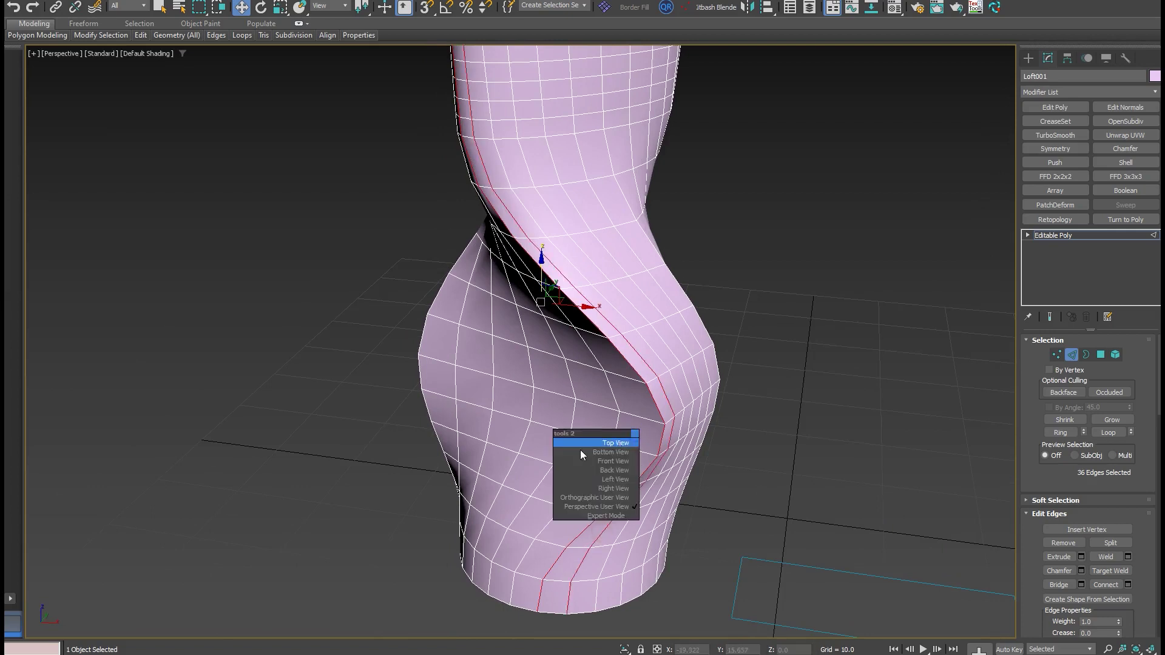
{"action": "left_click", "coordinate": [136, 36]}
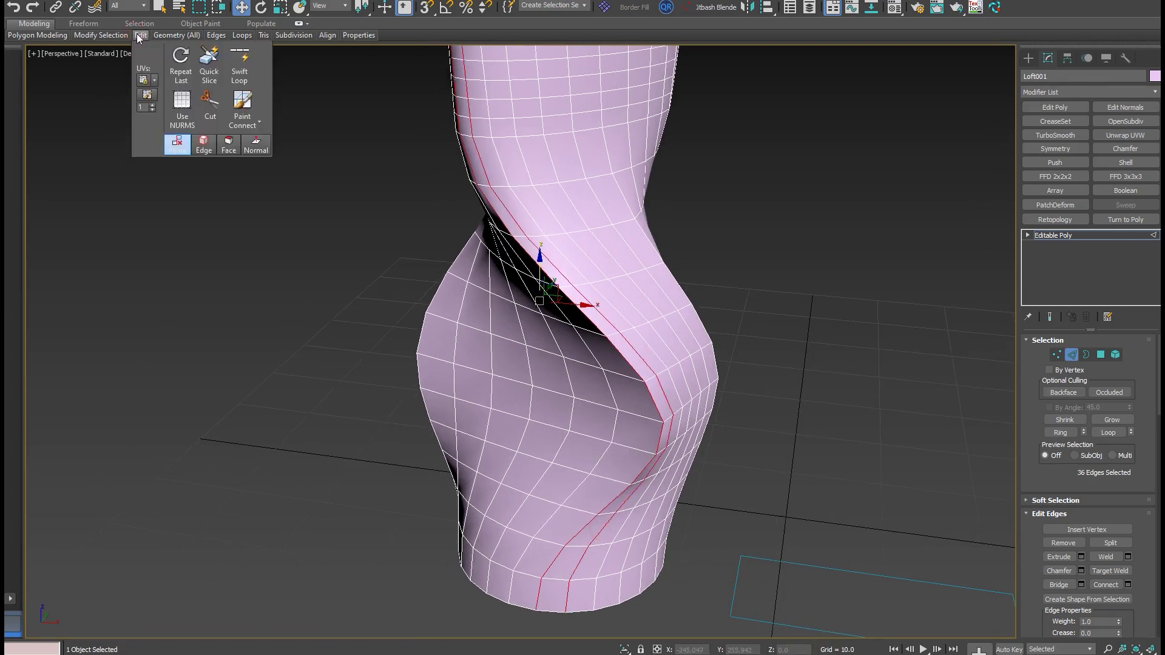
{"action": "mouse_move", "coordinate": [105, 37]}
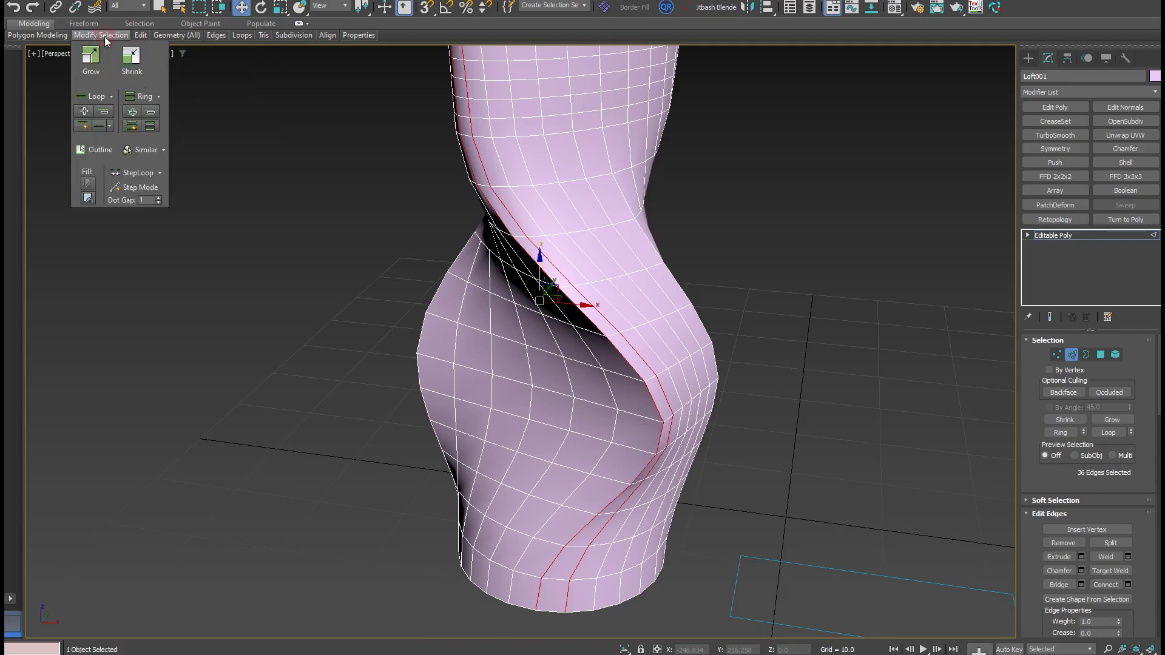
{"action": "left_click", "coordinate": [142, 96]}
{"action": "middle_click_drag", "start_coordinate": [728, 425], "coordinate": [776, 441], "text": "alt"}
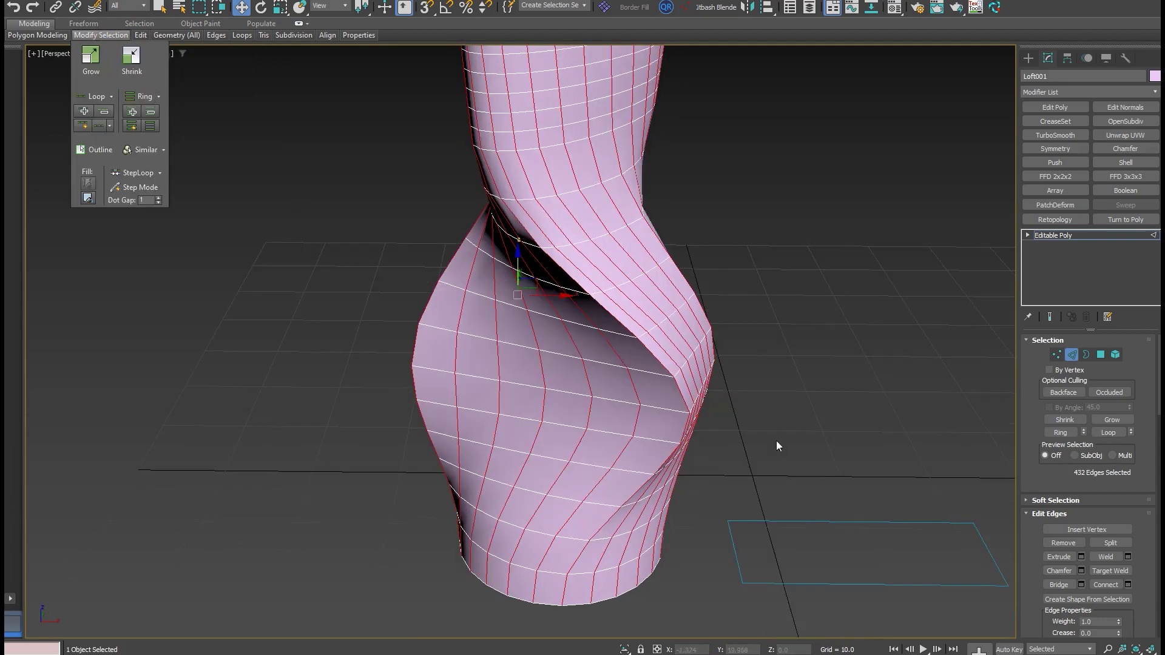
Step: Create a Smooth shape named Shape001 from the selected edges and move the poly mesh aside from it
{"action": "left_click", "coordinate": [1084, 600]}
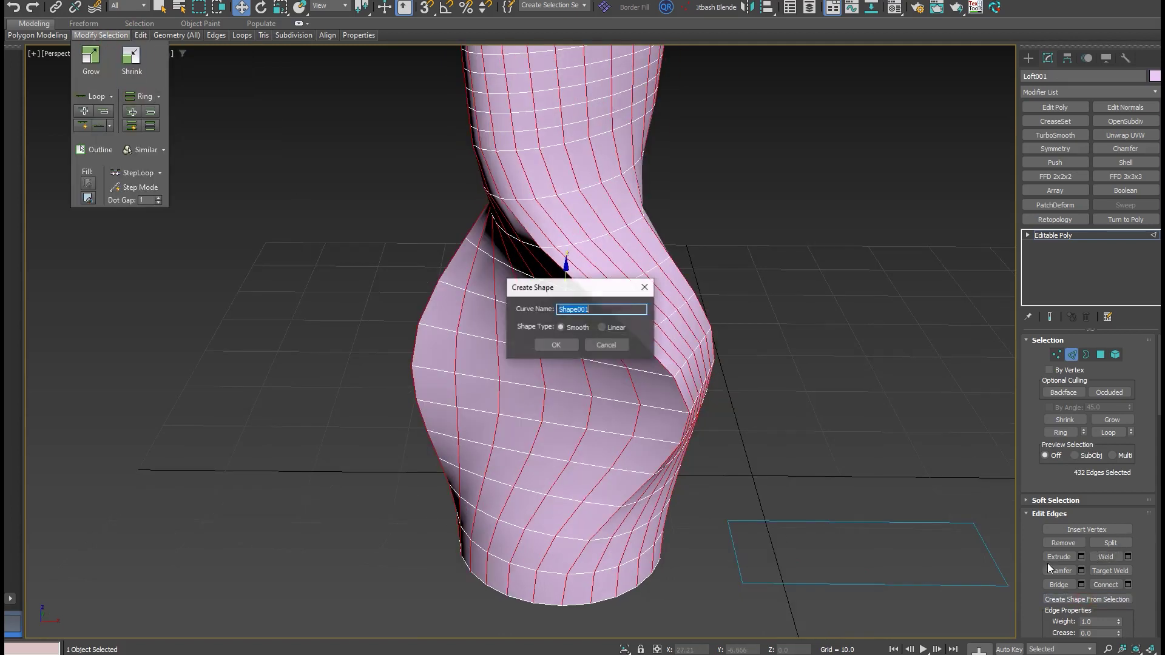
{"action": "left_click", "coordinate": [563, 344]}
{"action": "left_click", "coordinate": [1077, 354]}
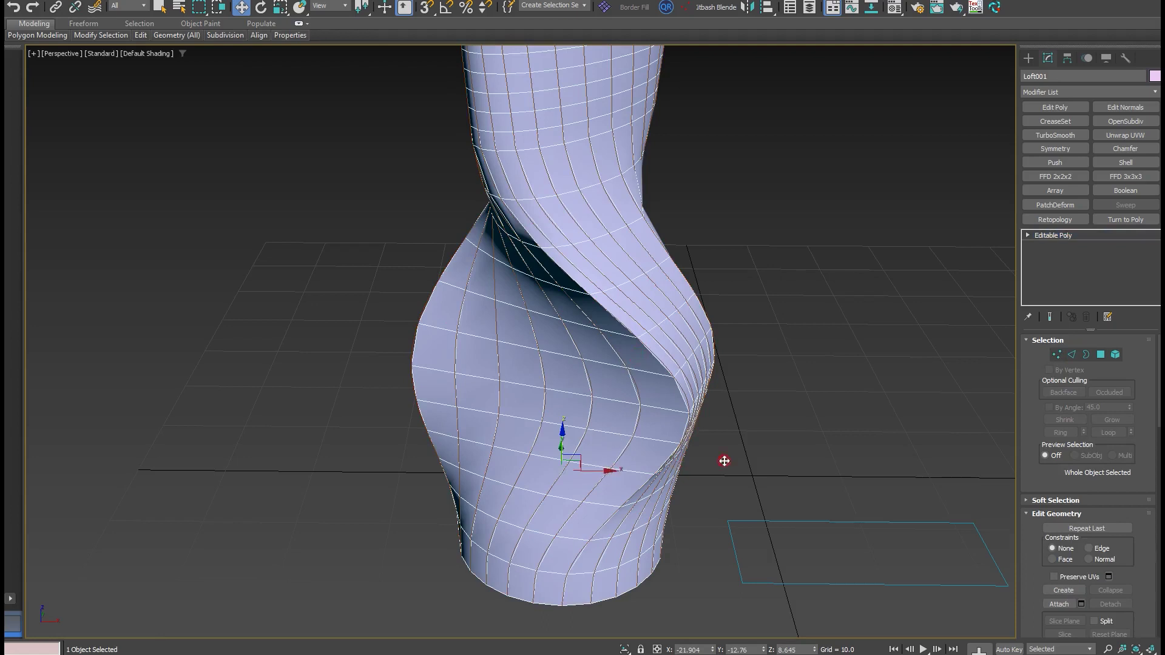
{"action": "left_click_drag", "start_coordinate": [819, 451], "coordinate": [911, 413]}
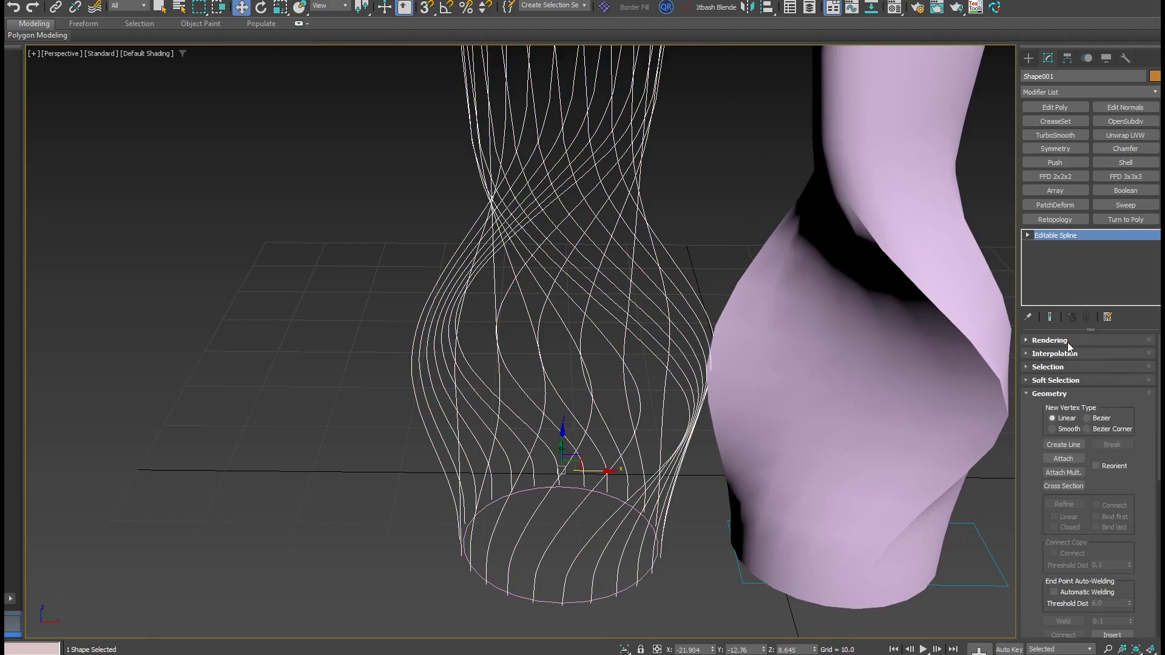
Step: Turn on Enable In Viewport for the extracted spline shape, leaving Enable In Renderer off
{"action": "left_click", "coordinate": [1068, 342]}
{"action": "left_click", "coordinate": [1070, 353]}
{"action": "left_click", "coordinate": [1075, 362]}
{"action": "left_click", "coordinate": [1075, 353]}
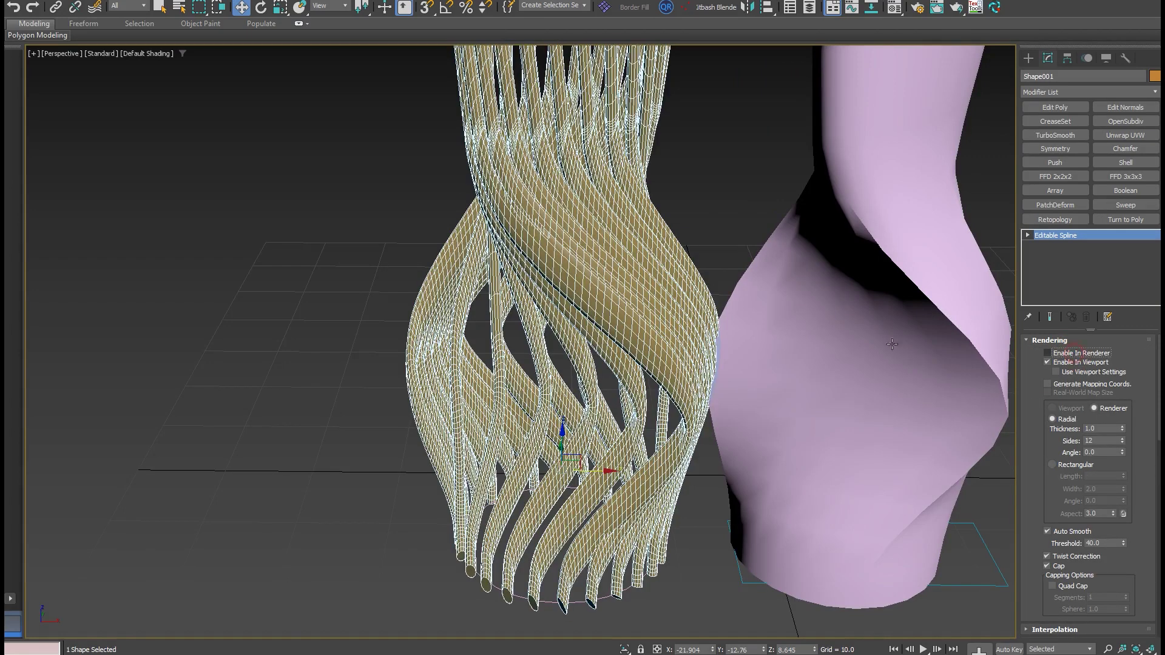
{"action": "middle_click_drag", "start_coordinate": [652, 326], "coordinate": [735, 320], "text": "alt"}
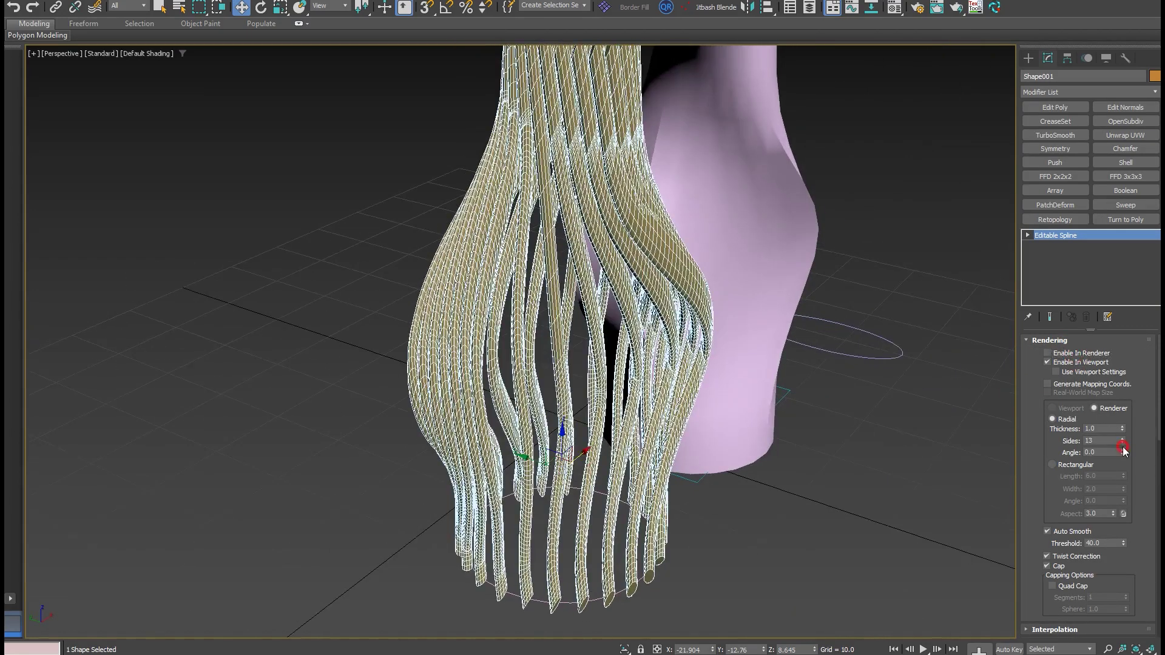
Step: Try the spline's thickness with 3 radial sides and with a Rectangular cross-section
{"action": "left_click_drag", "start_coordinate": [1123, 447], "coordinate": [1123, 454]}
{"action": "middle_click_drag", "start_coordinate": [801, 413], "coordinate": [898, 413], "text": "alt"}
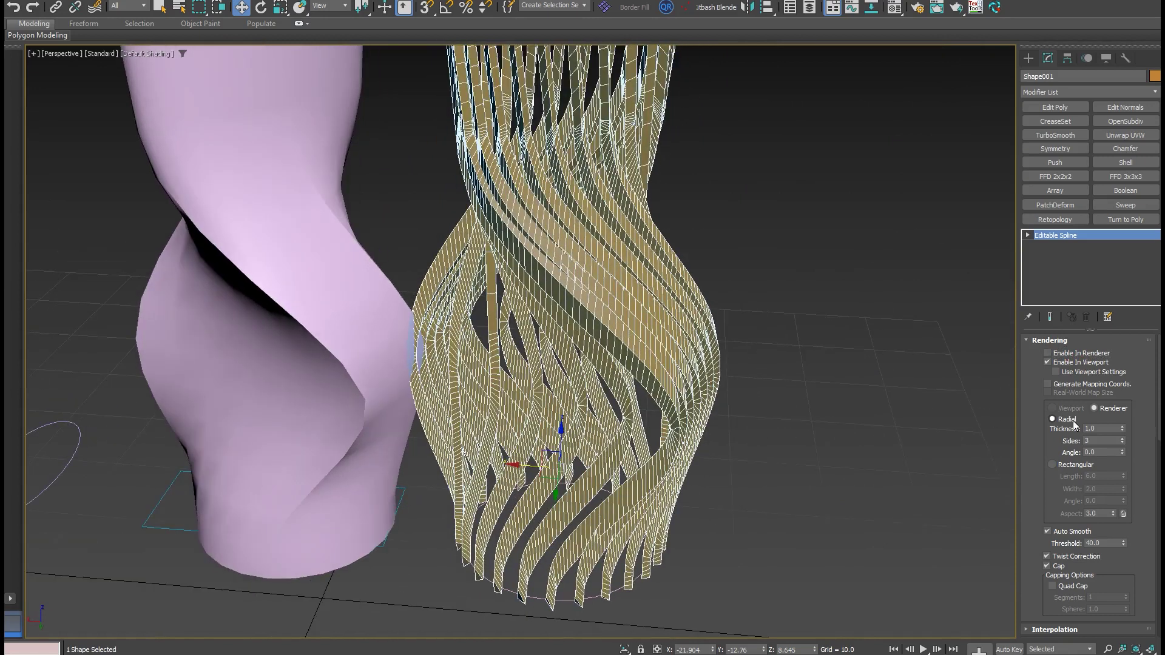
{"action": "left_click", "coordinate": [1059, 464]}
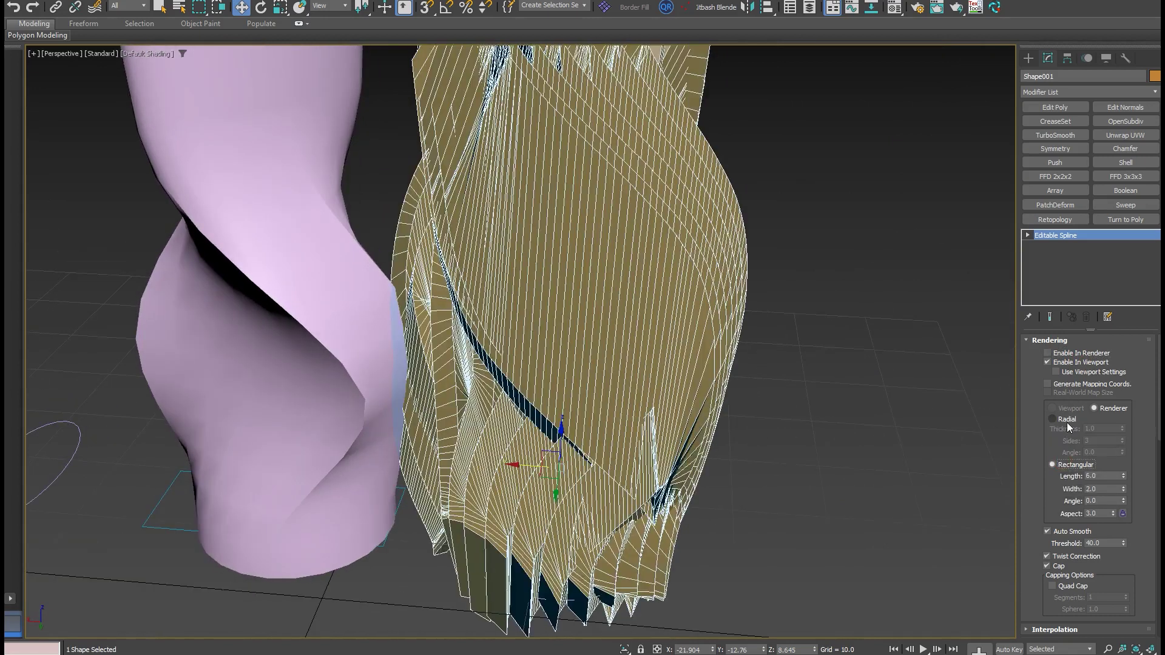
Step: Set the spline's rendering to a Radial cross-section with 9 sides
{"action": "left_click", "coordinate": [1067, 421]}
{"action": "left_click_drag", "start_coordinate": [1122, 440], "coordinate": [1122, 440]}
{"action": "middle_click_drag", "start_coordinate": [723, 420], "coordinate": [318, 437], "text": "alt"}
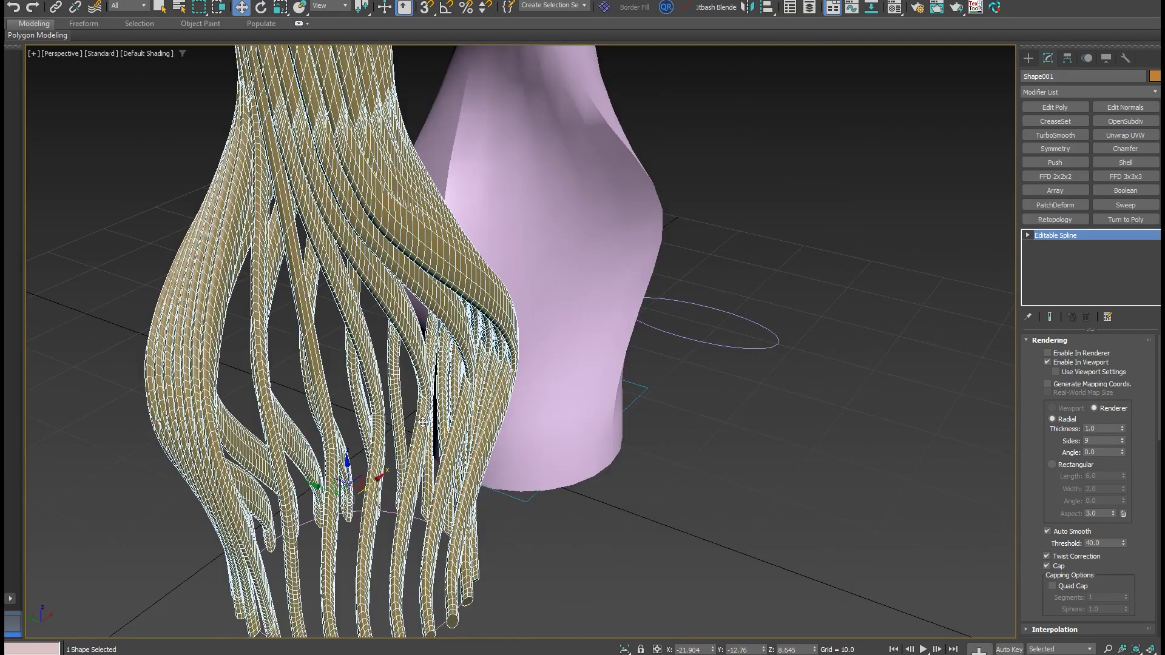
Step: Reduce the extracted spline's radial thickness to 0.62 and its sides to 5
{"action": "scroll", "coordinate": [400, 397], "scroll_direction": "down", "scroll_amount": 10}
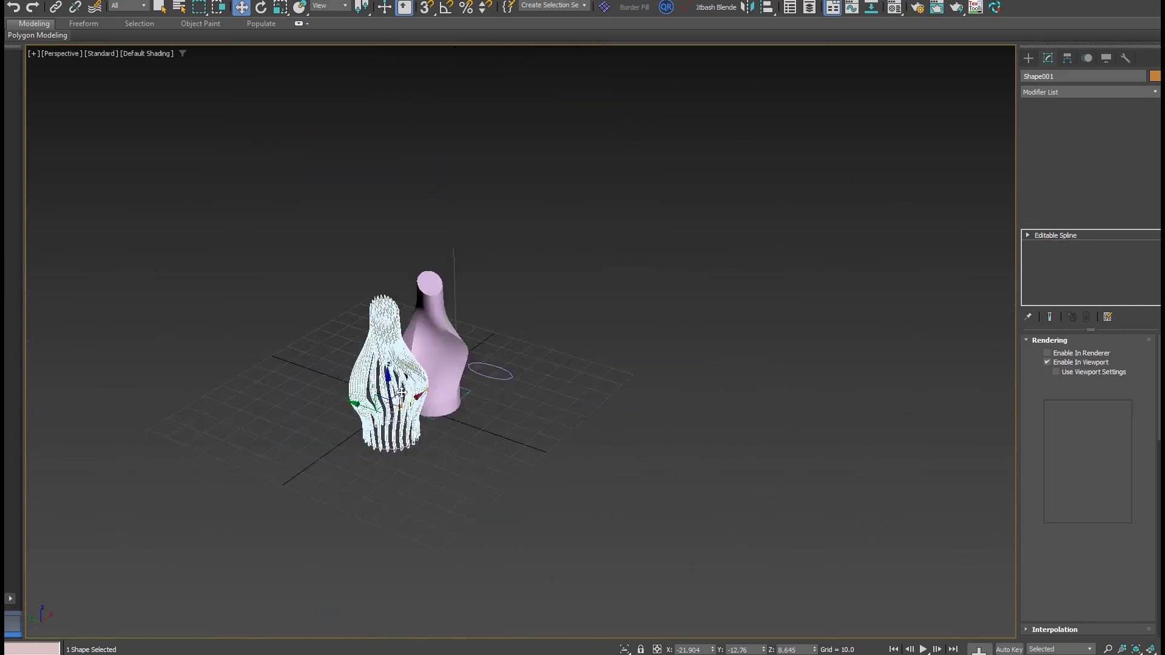
{"action": "scroll", "coordinate": [319, 370], "scroll_direction": "up", "scroll_amount": 3}
{"action": "scroll", "coordinate": [333, 419], "scroll_direction": "up", "scroll_amount": 5}
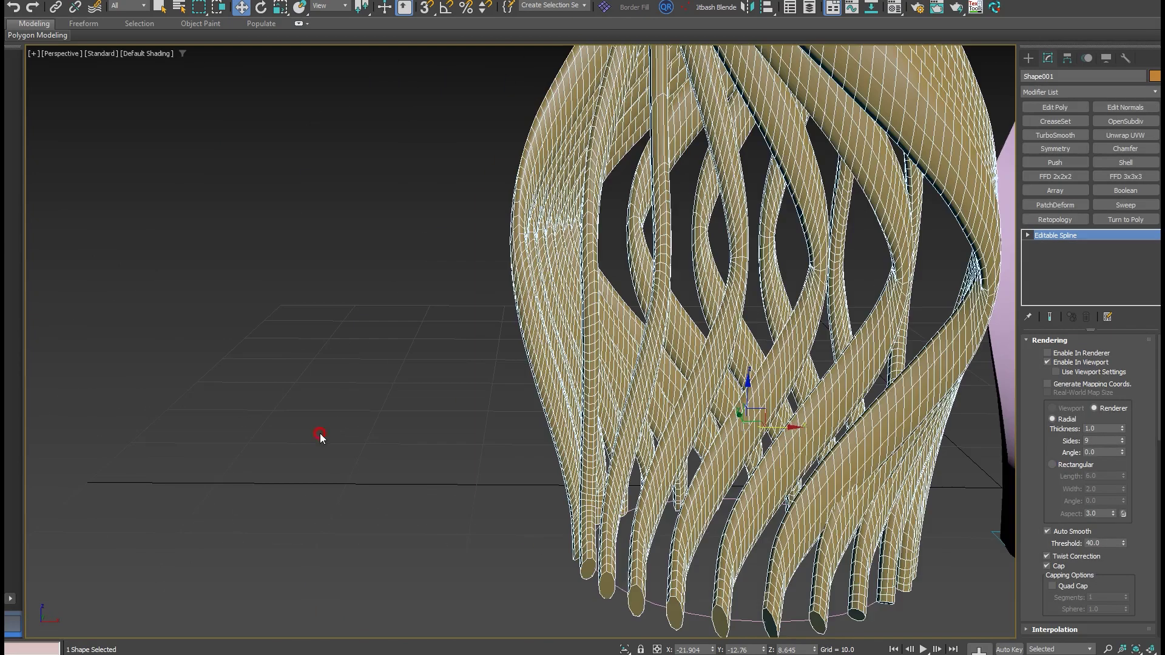
{"action": "left_click", "coordinate": [319, 434]}
{"action": "middle_click_drag", "start_coordinate": [546, 387], "coordinate": [422, 409]}
{"action": "left_click", "coordinate": [811, 228]}
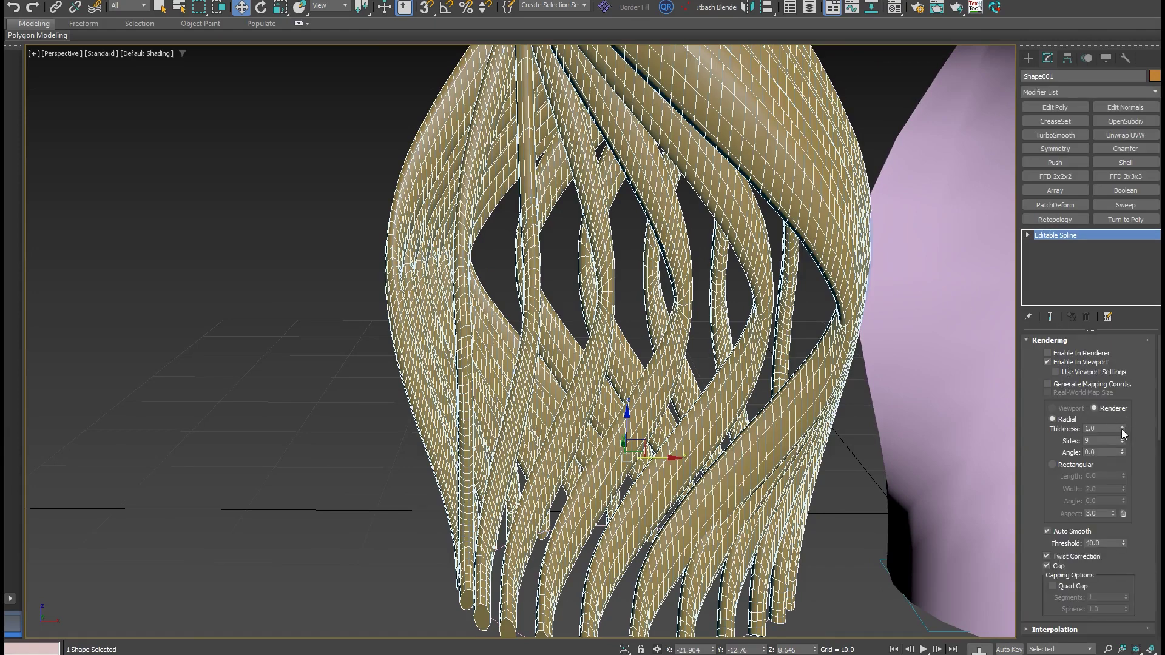
{"action": "left_click_drag", "start_coordinate": [1122, 428], "coordinate": [1124, 446]}
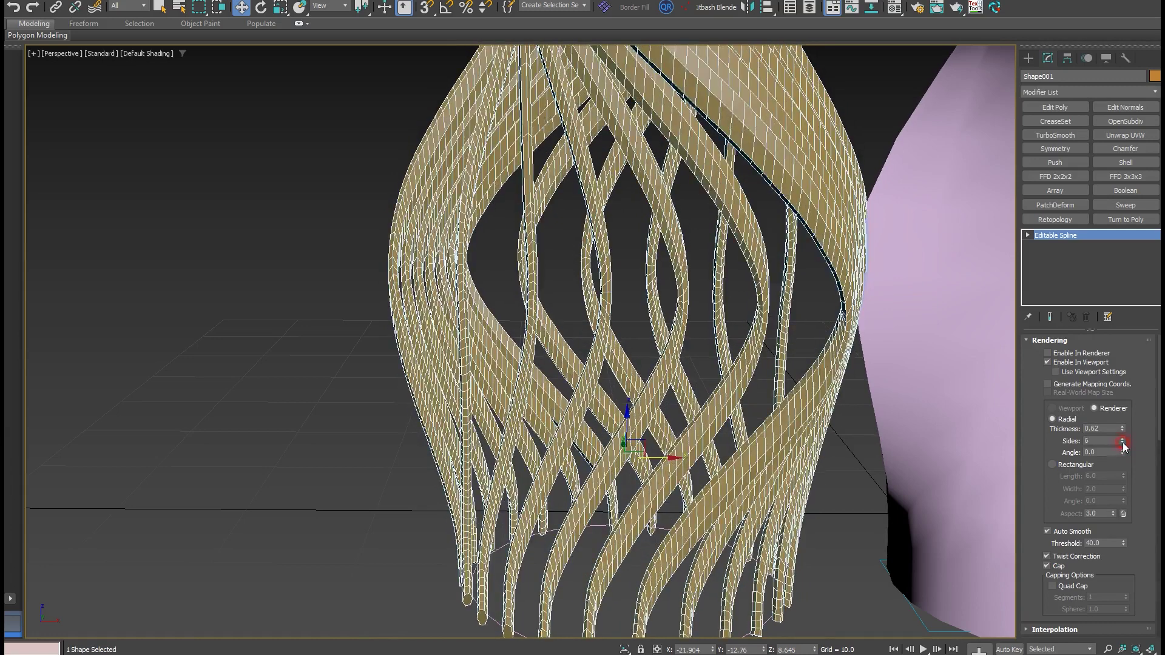
{"action": "left_click", "coordinate": [1122, 442]}
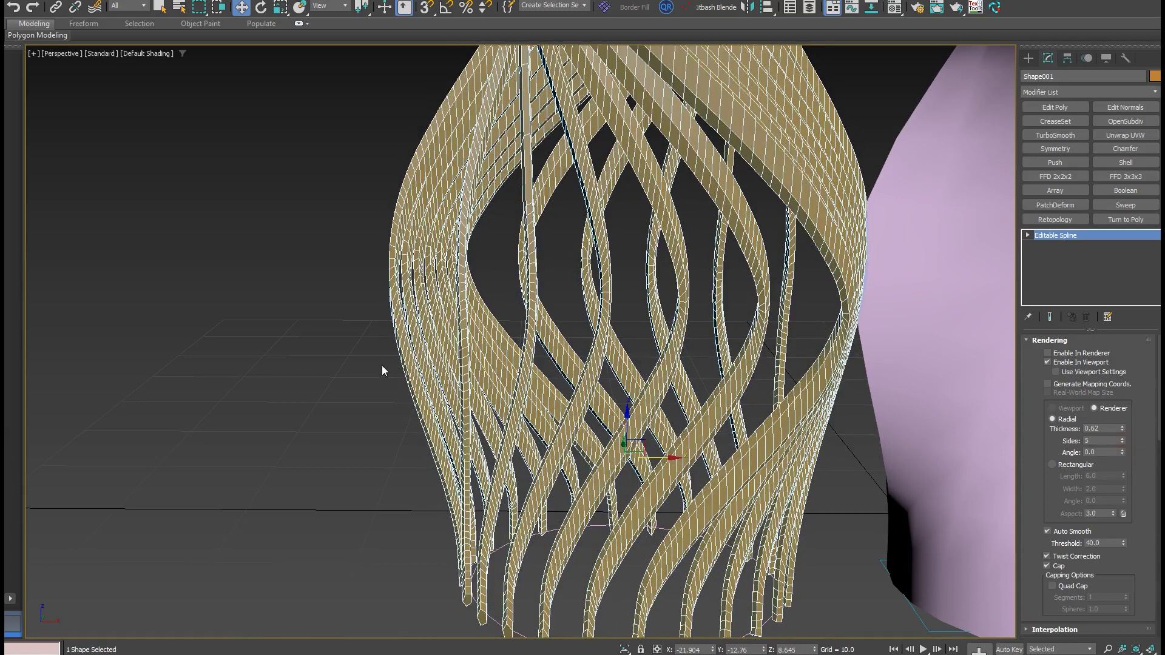
Step: Switch the spline's rendering to a Rectangular cross-section with length 0.0 and width 2.0 to form flat strips
{"action": "scroll", "coordinate": [381, 366], "scroll_direction": "down", "scroll_amount": 3}
{"action": "middle_click_drag", "start_coordinate": [381, 365], "coordinate": [357, 402], "text": "alt"}
{"action": "middle_click_drag", "start_coordinate": [356, 402], "coordinate": [189, 418]}
{"action": "middle_click_drag", "start_coordinate": [188, 419], "coordinate": [372, 404], "text": "alt"}
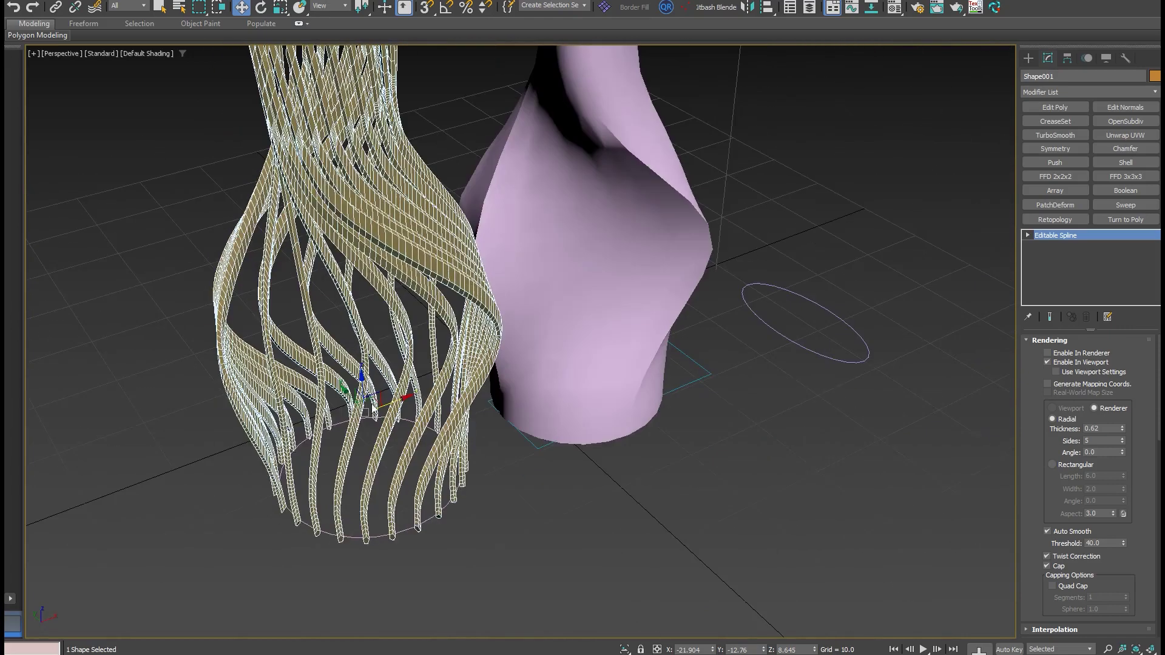
{"action": "left_click", "coordinate": [1053, 464]}
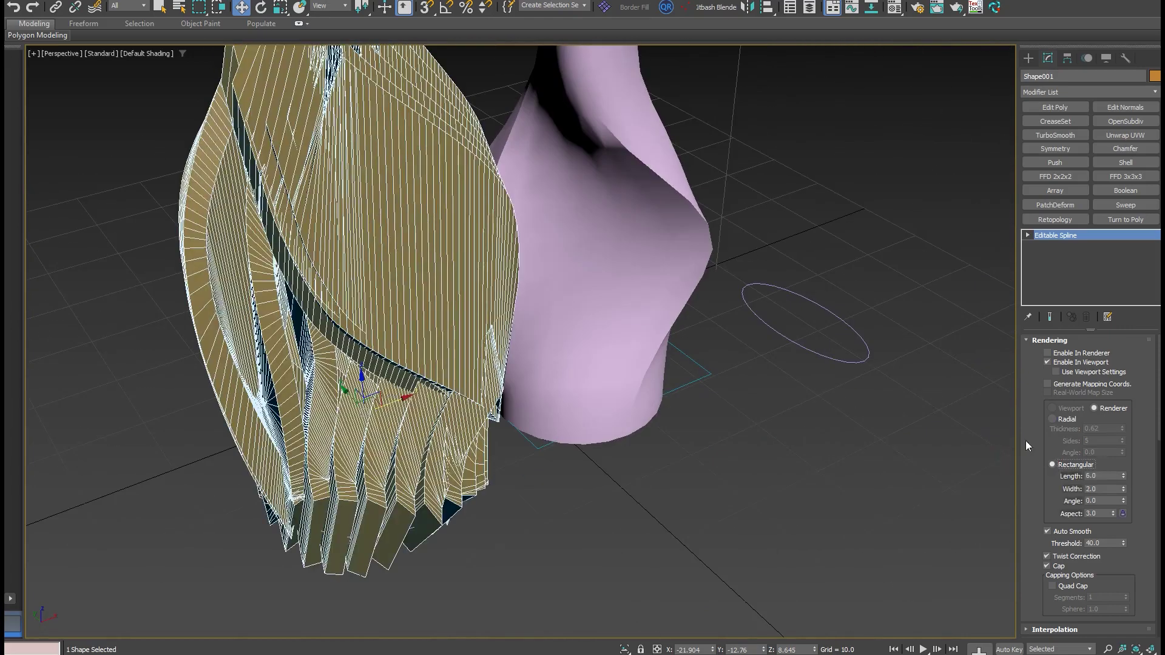
{"action": "left_click_drag", "start_coordinate": [1123, 478], "coordinate": [1123, 544]}
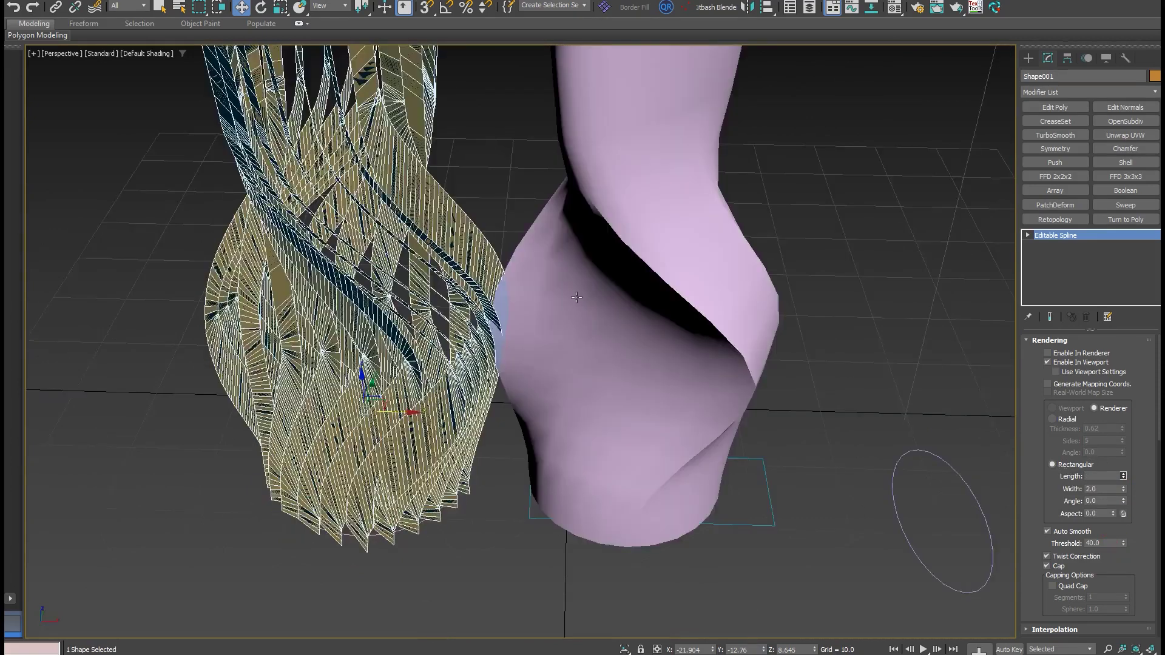
{"action": "middle_click_drag", "start_coordinate": [576, 298], "coordinate": [611, 333], "text": "alt"}
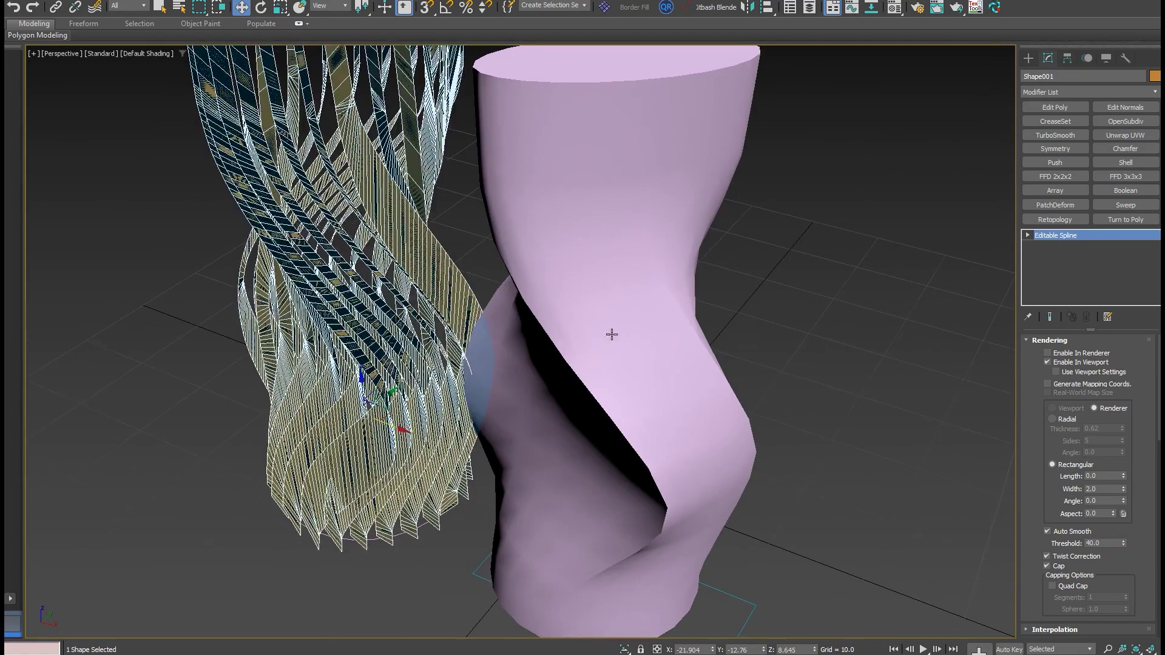
Step: Delete the spline strip shape, the lofted poly mesh and all remaining source shapes to empty the scene
{"action": "key", "text": "Delete"}
{"action": "left_click", "coordinate": [637, 375]}
{"action": "middle_click_drag", "start_coordinate": [636, 375], "coordinate": [707, 236], "text": "alt"}
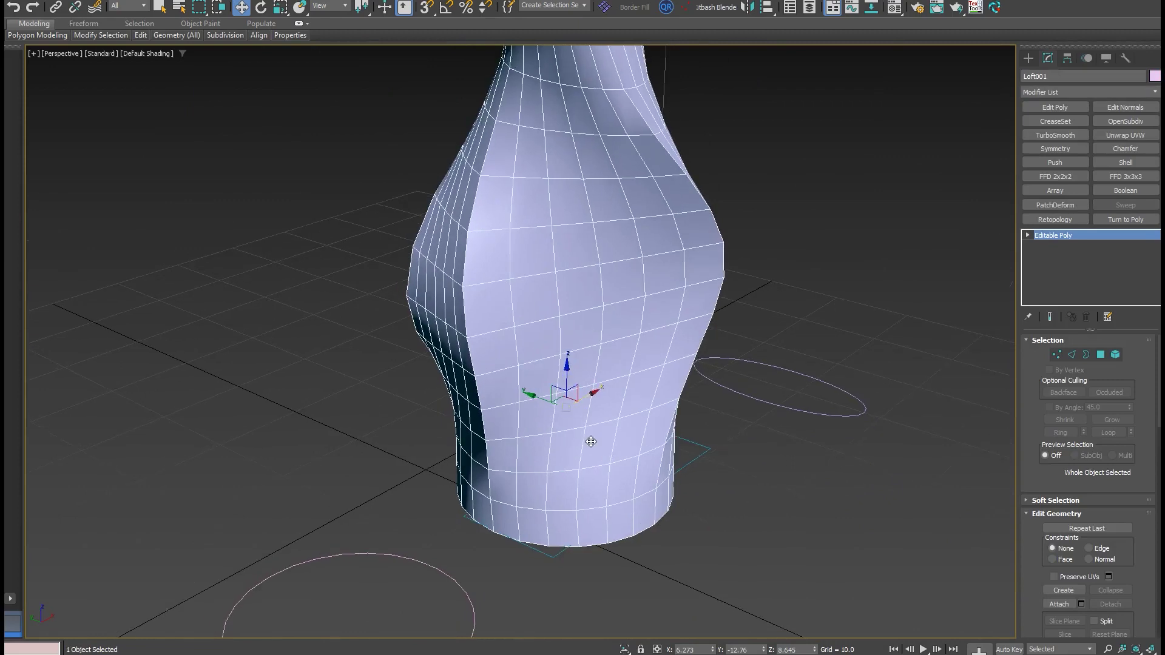
{"action": "middle_click_drag", "start_coordinate": [613, 203], "coordinate": [622, 307]}
{"action": "scroll", "coordinate": [600, 333], "scroll_direction": "down", "scroll_amount": 3}
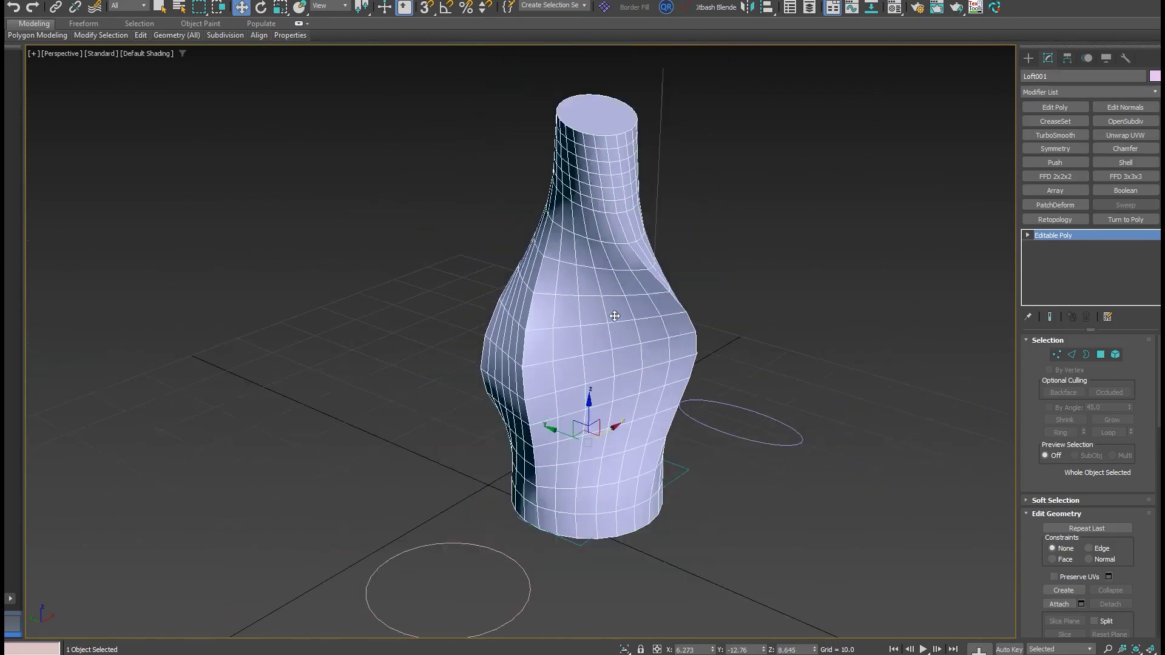
{"action": "scroll", "coordinate": [561, 183], "scroll_direction": "down", "scroll_amount": 3}
{"action": "scroll", "coordinate": [632, 325], "scroll_direction": "up", "scroll_amount": 5}
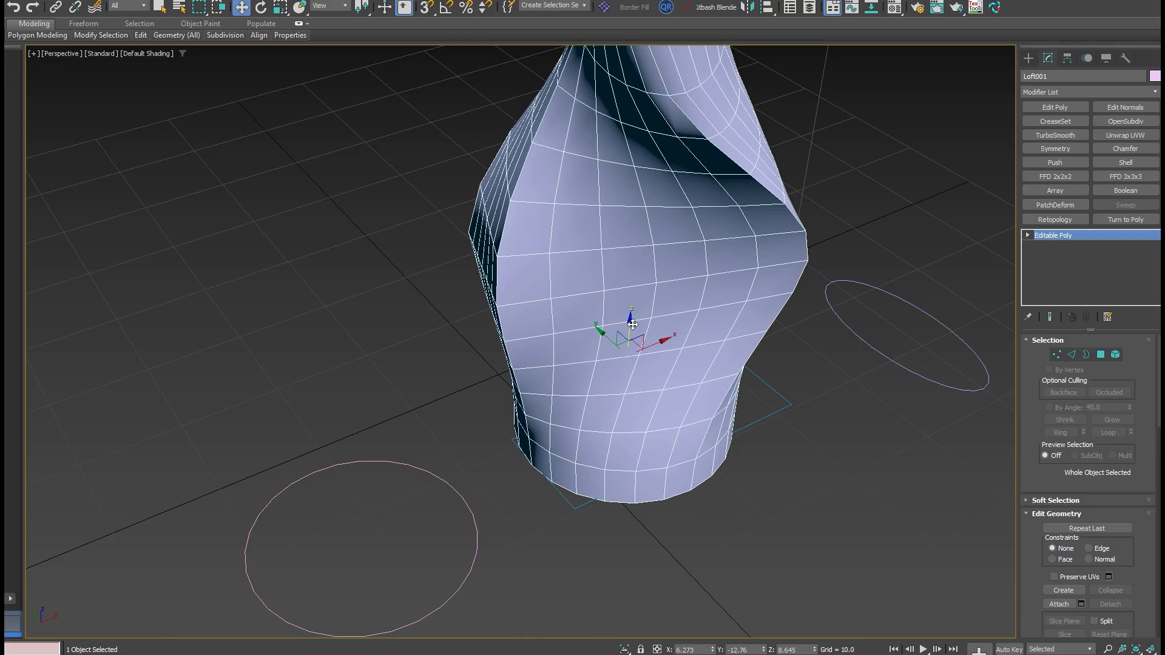
{"action": "scroll", "coordinate": [633, 325], "scroll_direction": "down", "scroll_amount": 4}
{"action": "middle_click_drag", "start_coordinate": [632, 324], "coordinate": [674, 319], "text": "alt"}
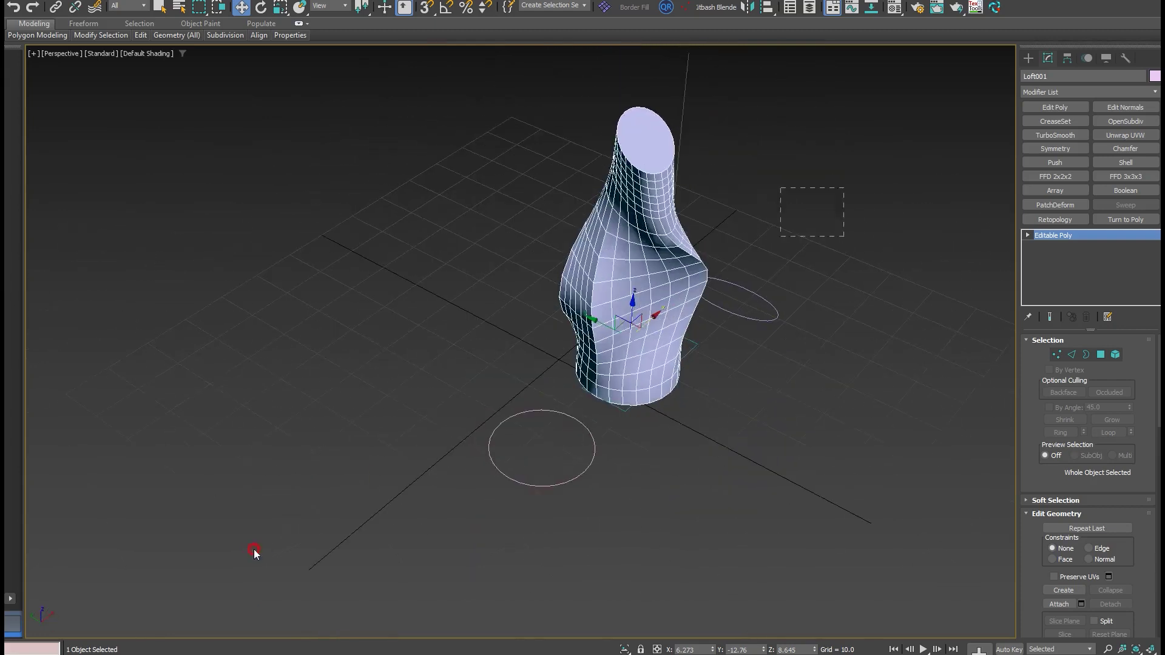
{"action": "left_click_drag", "start_coordinate": [254, 550], "coordinate": [255, 550]}
{"action": "key", "text": "Delete"}
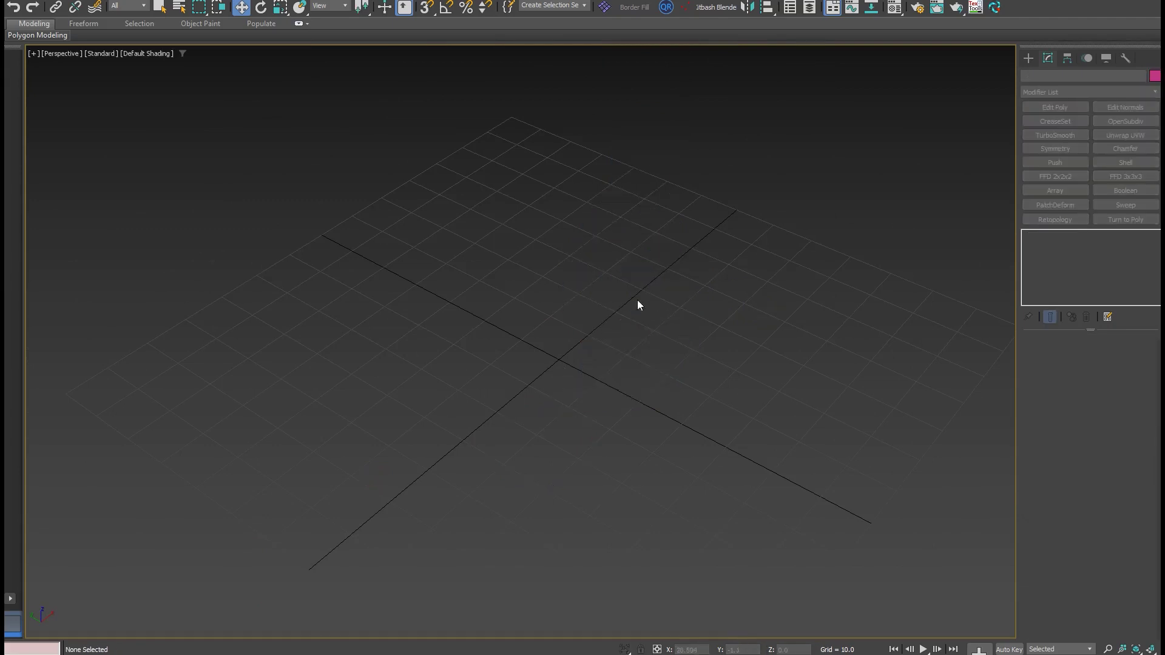
{"action": "middle_click_drag", "start_coordinate": [627, 351], "coordinate": [580, 360], "text": "alt"}
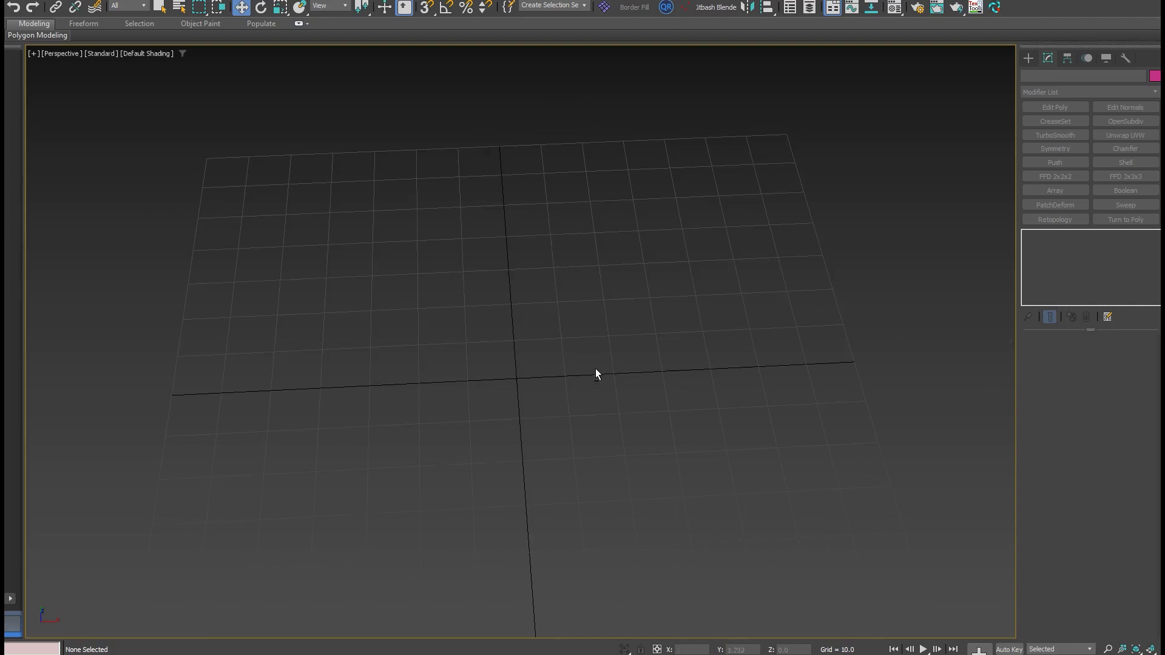
{"action": "right_click", "coordinate": [595, 364], "text": "alt"}
{"action": "right_click", "coordinate": [548, 391]}
{"action": "right_click", "coordinate": [582, 388], "text": "alt"}
{"action": "left_click", "coordinate": [506, 406]}
Step: Draw an open, stepped 11-point profile with the Line tool, starting and ending on the Y axis from about Y 7 to Y -32
{"action": "left_click", "coordinate": [1030, 59]}
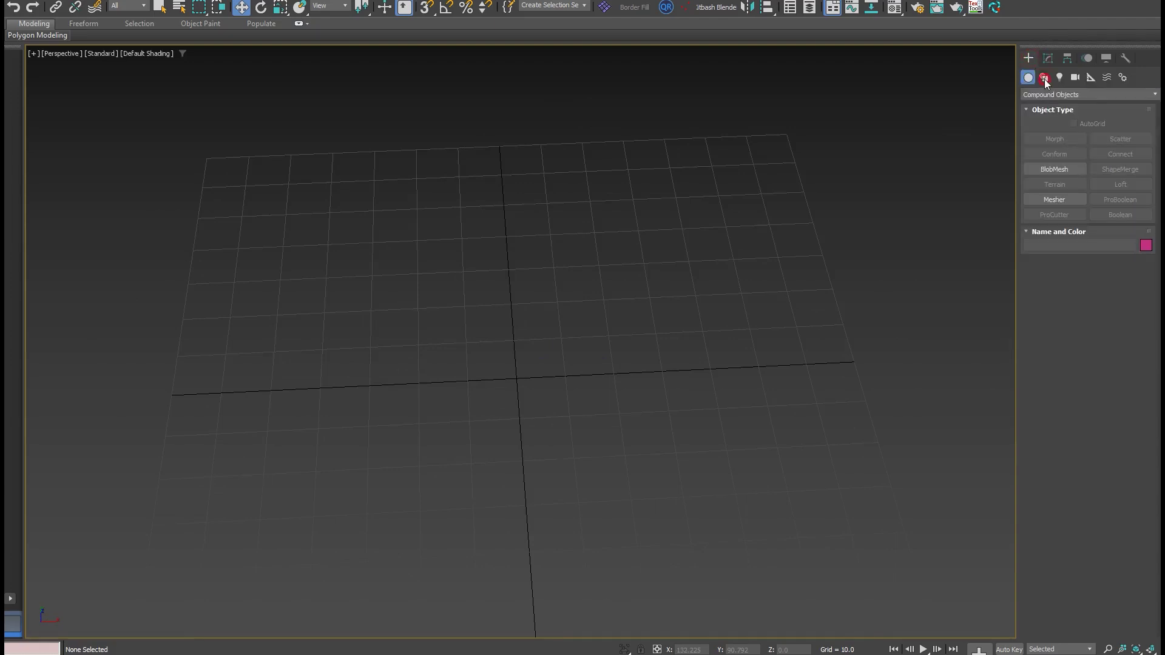
{"action": "left_click", "coordinate": [1044, 78]}
{"action": "left_click", "coordinate": [1037, 156]}
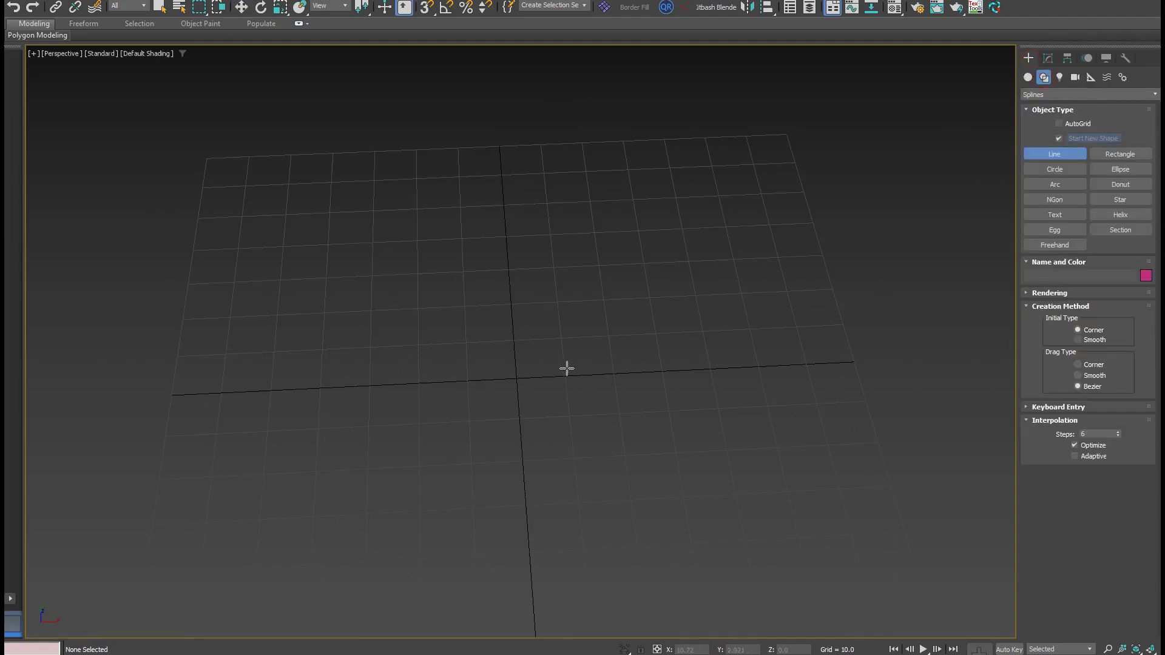
{"action": "scroll", "coordinate": [568, 370], "scroll_direction": "up", "scroll_amount": 2}
{"action": "left_click", "coordinate": [487, 340]}
{"action": "right_click", "coordinate": [500, 333]}
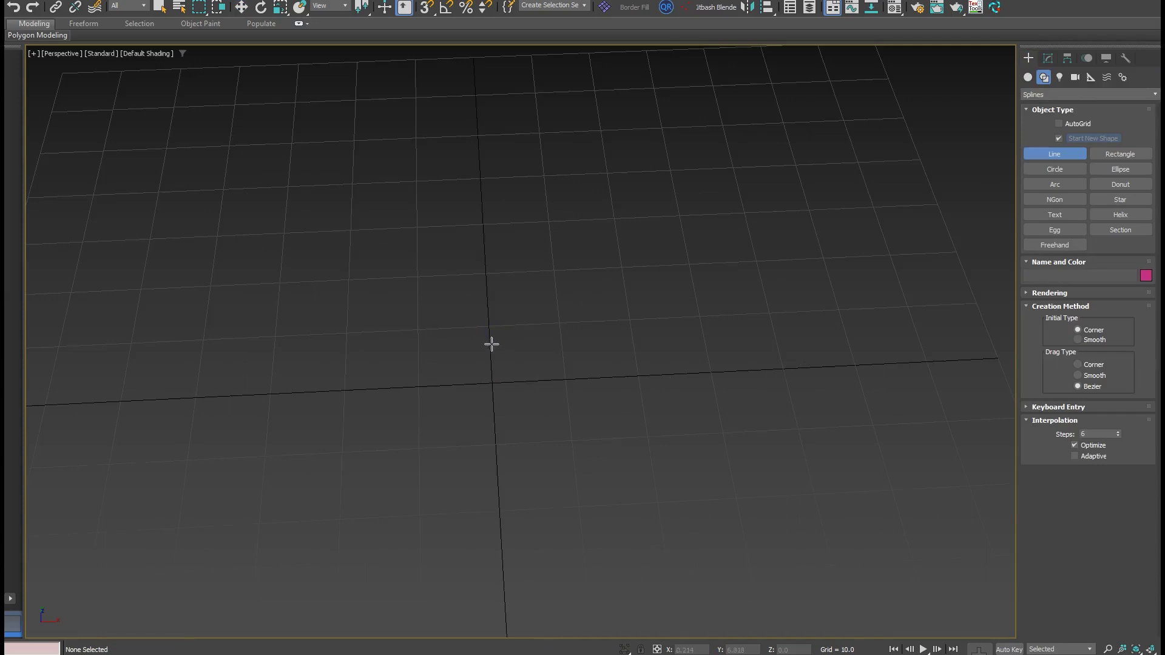
{"action": "left_click", "coordinate": [491, 344]}
{"action": "left_click", "coordinate": [562, 339]}
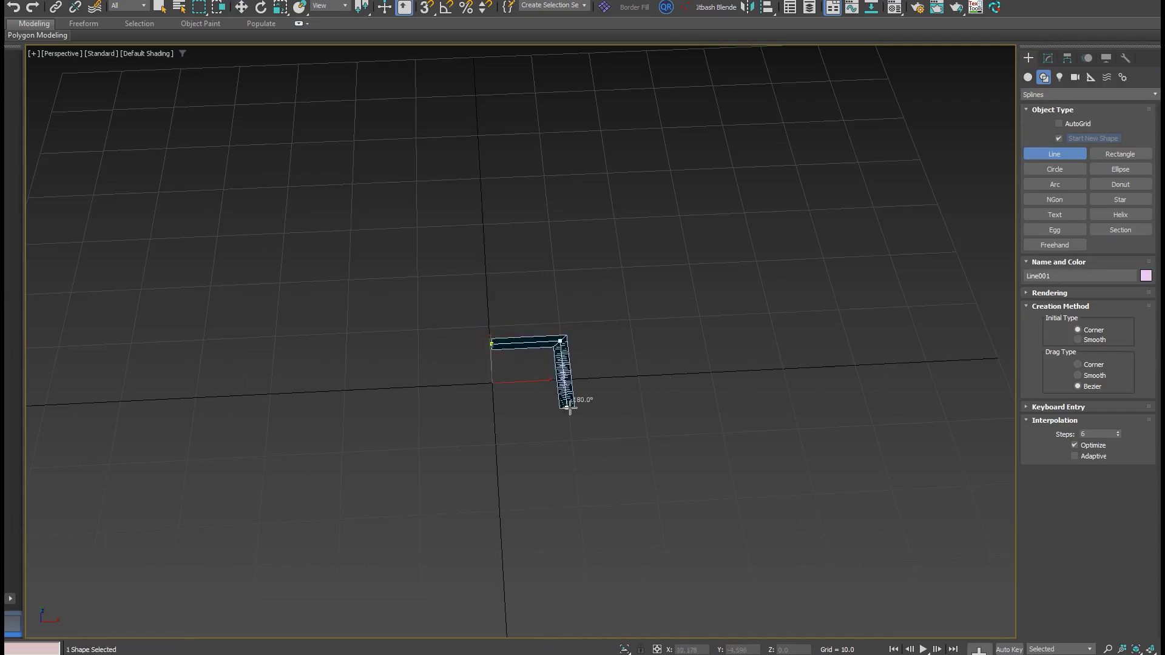
{"action": "left_click", "coordinate": [566, 408]}
{"action": "left_click", "coordinate": [546, 430]}
{"action": "left_click", "coordinate": [551, 466]}
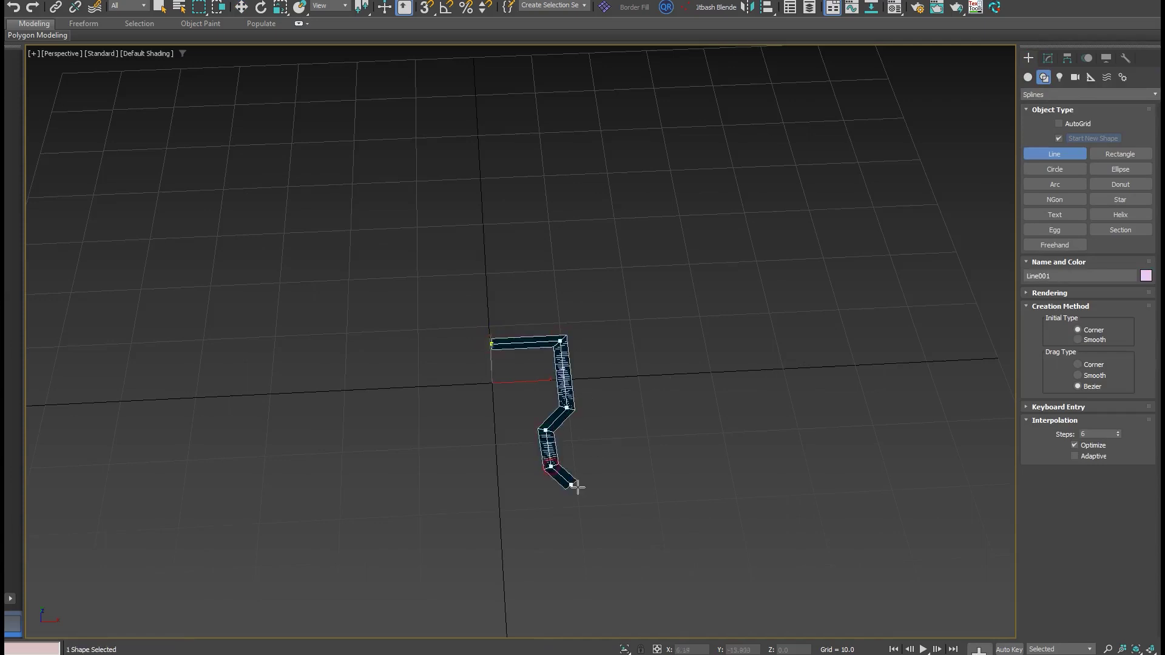
{"action": "left_click", "coordinate": [575, 491]}
{"action": "left_click", "coordinate": [658, 513]}
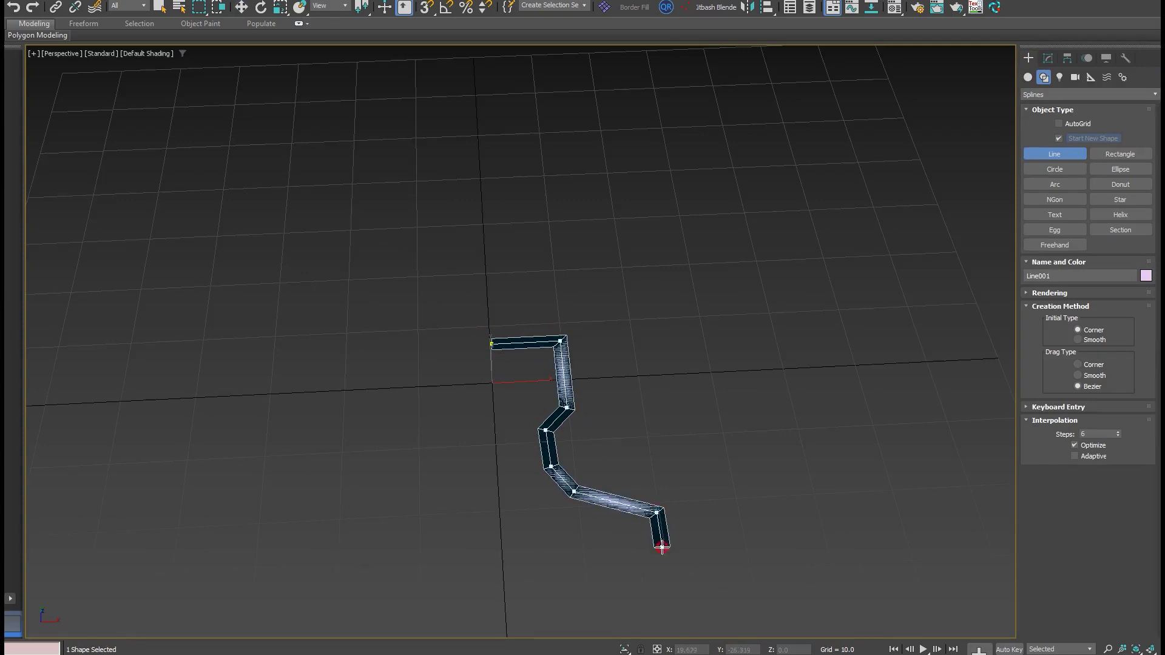
{"action": "left_click", "coordinate": [663, 548]}
{"action": "left_click", "coordinate": [577, 549]}
{"action": "left_click", "coordinate": [574, 587]}
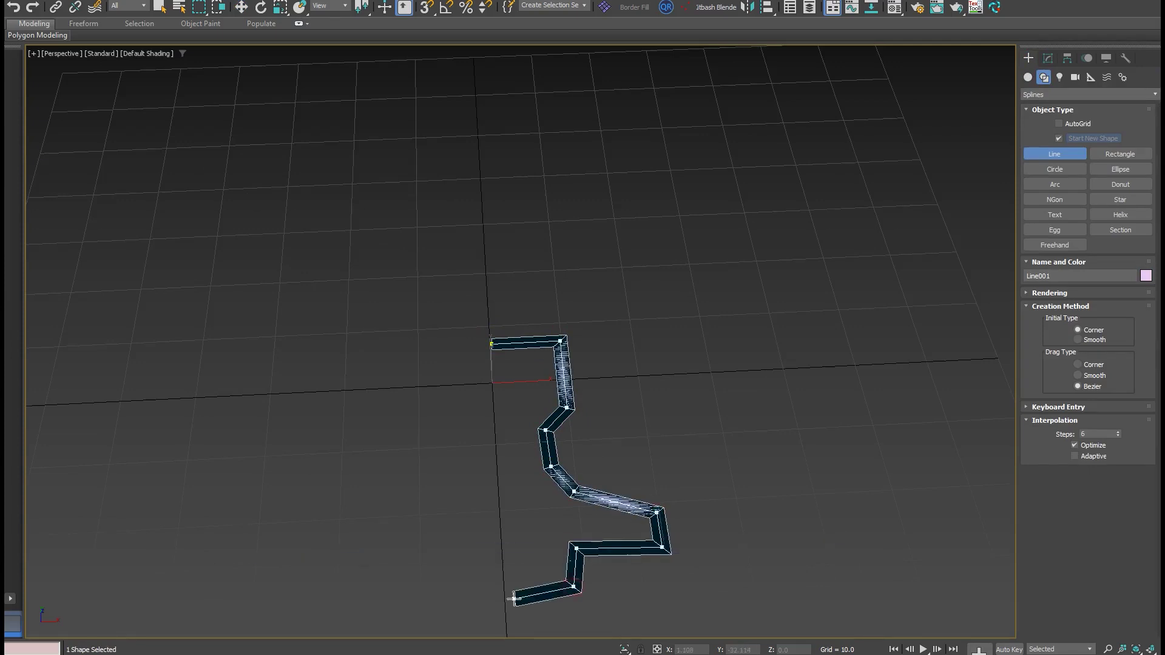
{"action": "left_click", "coordinate": [504, 599]}
{"action": "right_click", "coordinate": [498, 394]}
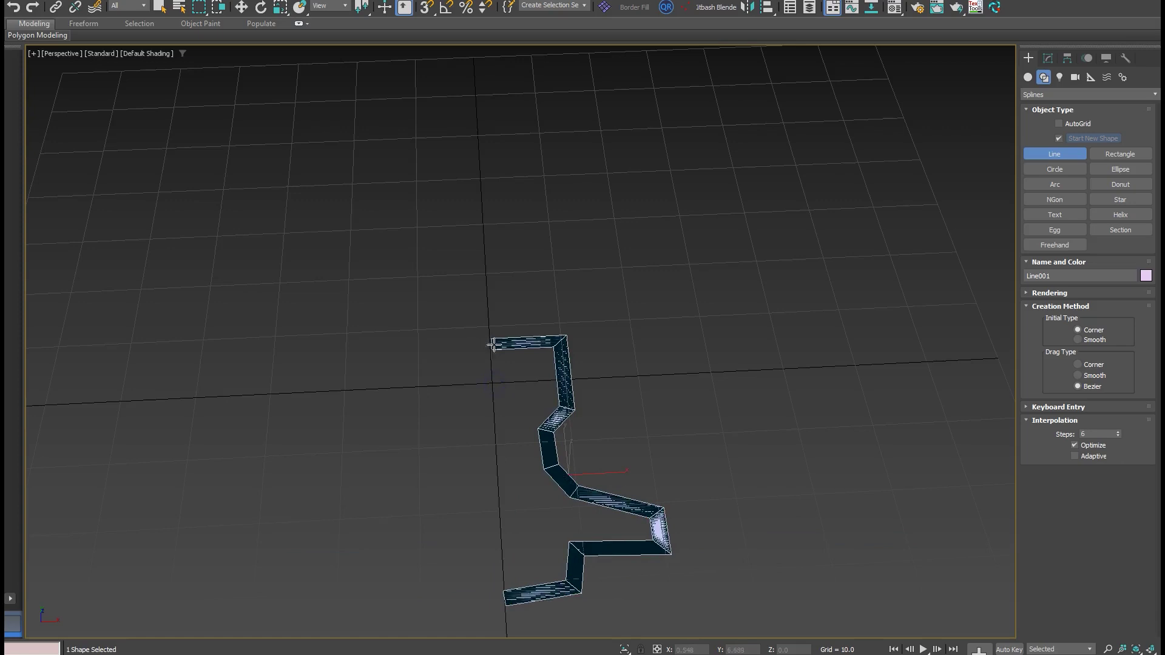
{"action": "right_click", "coordinate": [581, 302]}
Step: Apply a Lathe modifier to the profile line
{"action": "middle_click_drag", "start_coordinate": [454, 403], "coordinate": [504, 330], "text": "alt"}
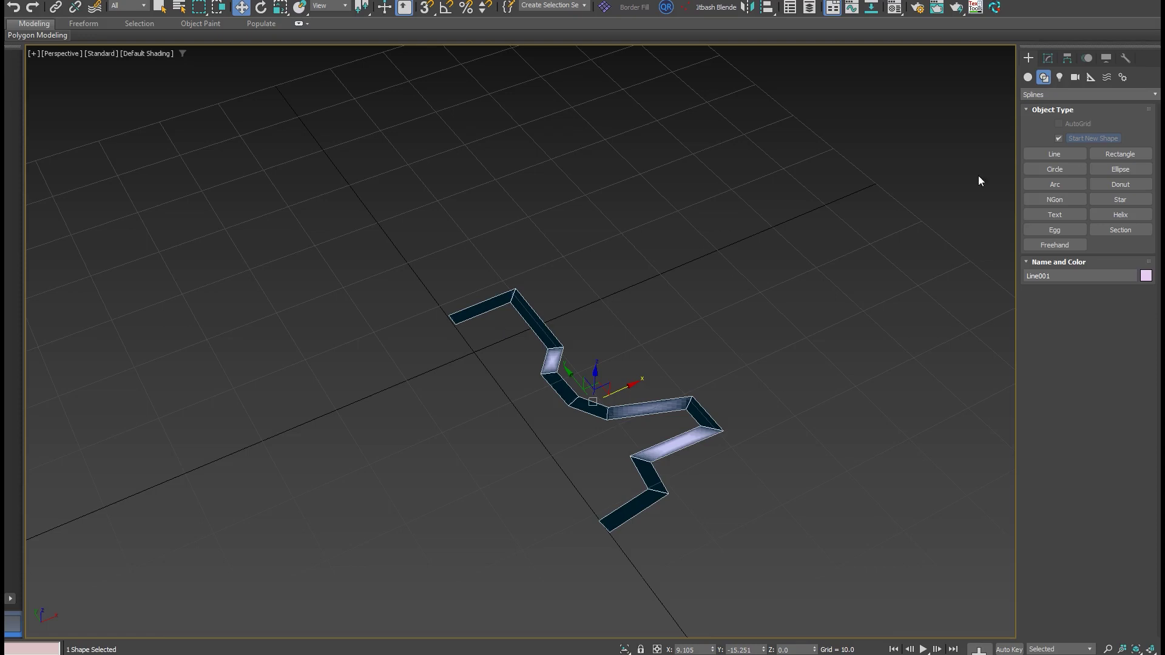
{"action": "left_click", "coordinate": [1049, 58]}
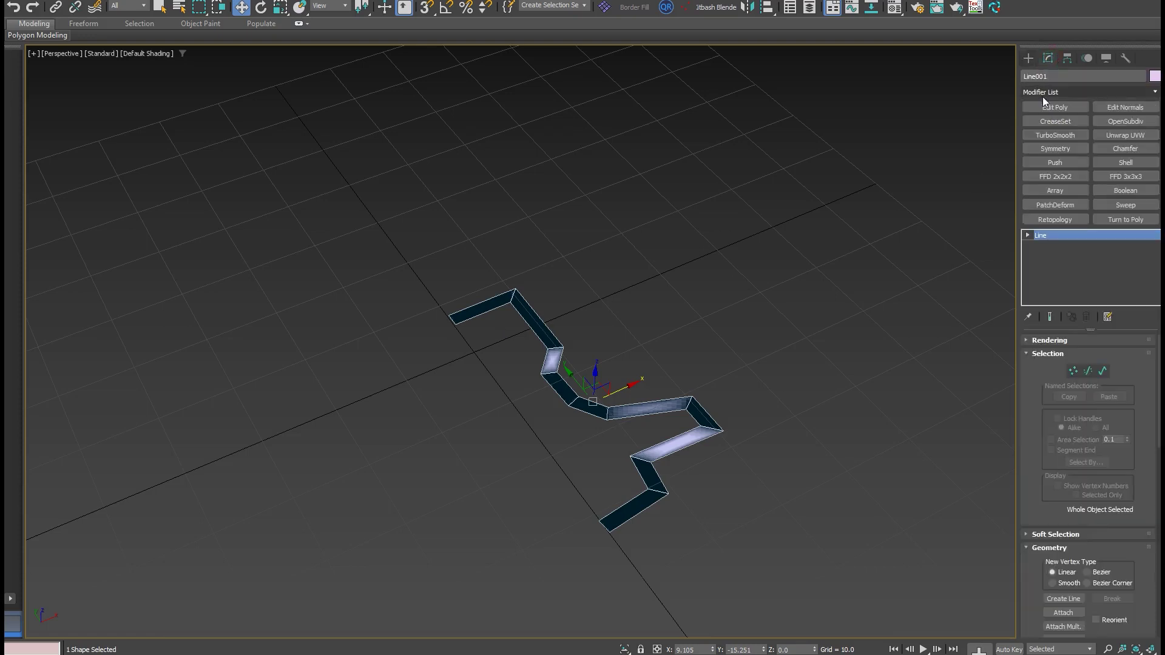
{"action": "left_click", "coordinate": [1055, 90]}
{"action": "type", "text": "la"}
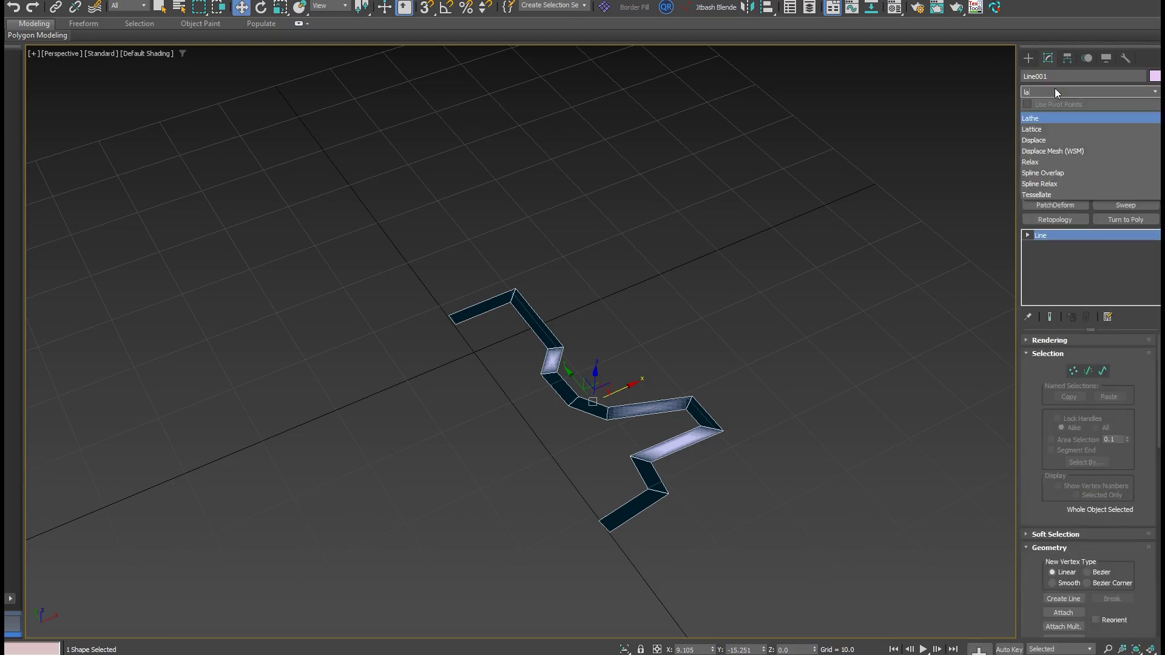
{"action": "left_click", "coordinate": [1071, 119]}
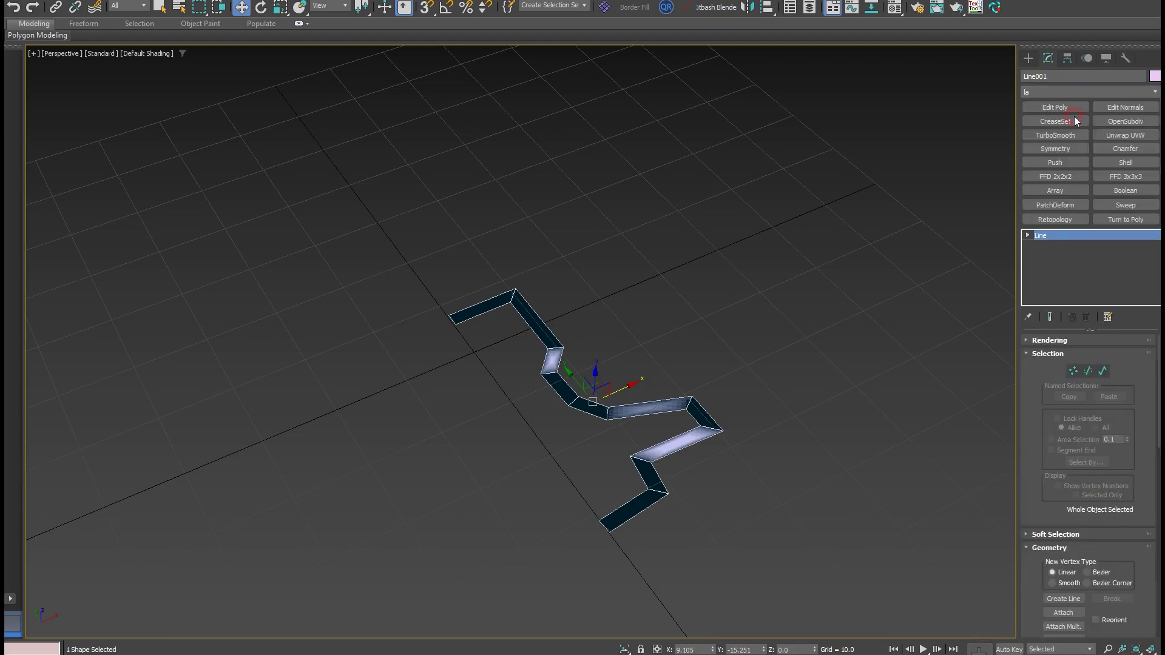
Step: Move the Lathe modifier's axis away from the profile's centre to about X 19.9, Y -25.7
{"action": "left_click", "coordinate": [1041, 236]}
{"action": "left_click", "coordinate": [1059, 245]}
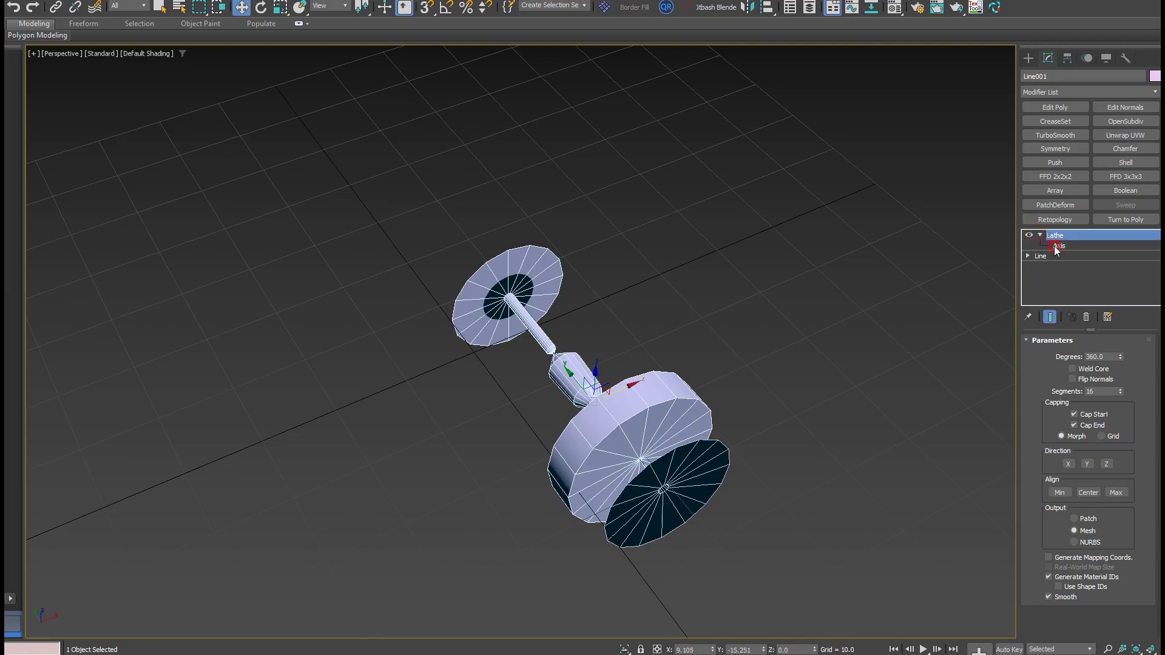
{"action": "left_click_drag", "start_coordinate": [617, 390], "coordinate": [687, 359]}
{"action": "mouse_move", "coordinate": [686, 359]}
{"action": "middle_mouse_down", "text": "alt"}
{"action": "mouse_move", "coordinate": [751, 365]}
{"action": "mouse_move", "coordinate": [720, 343]}
{"action": "mouse_move", "coordinate": [677, 372]}
{"action": "middle_mouse_up", "text": "alt"}
{"action": "mouse_move", "coordinate": [644, 363]}
{"action": "left_mouse_down"}
{"action": "mouse_move", "coordinate": [590, 343]}
{"action": "mouse_move", "coordinate": [719, 388]}
{"action": "left_mouse_up"}
{"action": "key", "text": "F3"}
{"action": "scroll", "coordinate": [631, 424], "scroll_direction": "up", "scroll_amount": 5}
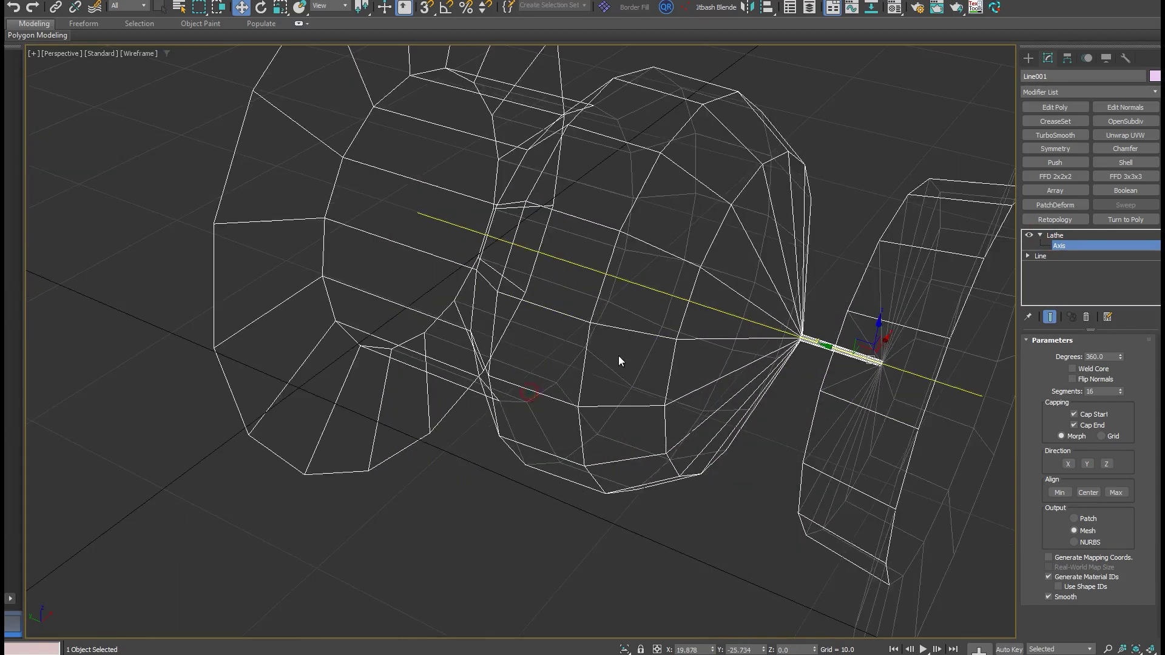
{"action": "scroll", "coordinate": [618, 360], "scroll_direction": "down", "scroll_amount": 6}
{"action": "left_click", "coordinate": [1055, 235]}
{"action": "key", "text": "F3"}
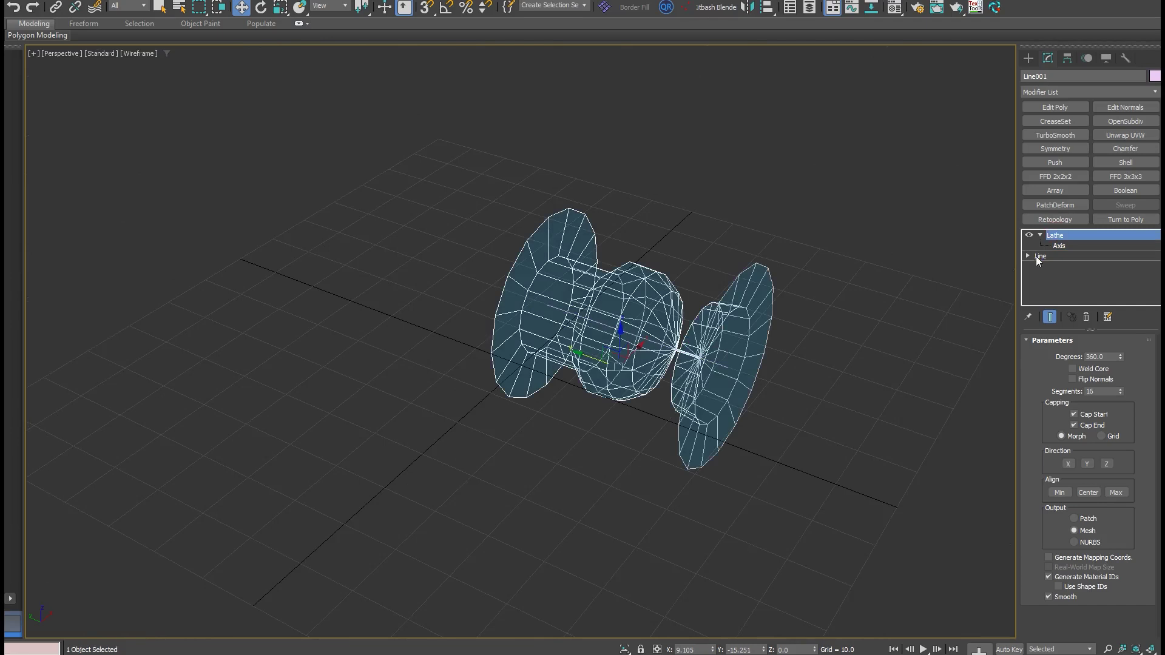
Step: Turn off Enable In Viewport for the base line and show the shaded lathe end result while at its Vertex level
{"action": "left_click", "coordinate": [1036, 257]}
{"action": "left_click", "coordinate": [1025, 257]}
{"action": "left_click", "coordinate": [1044, 266]}
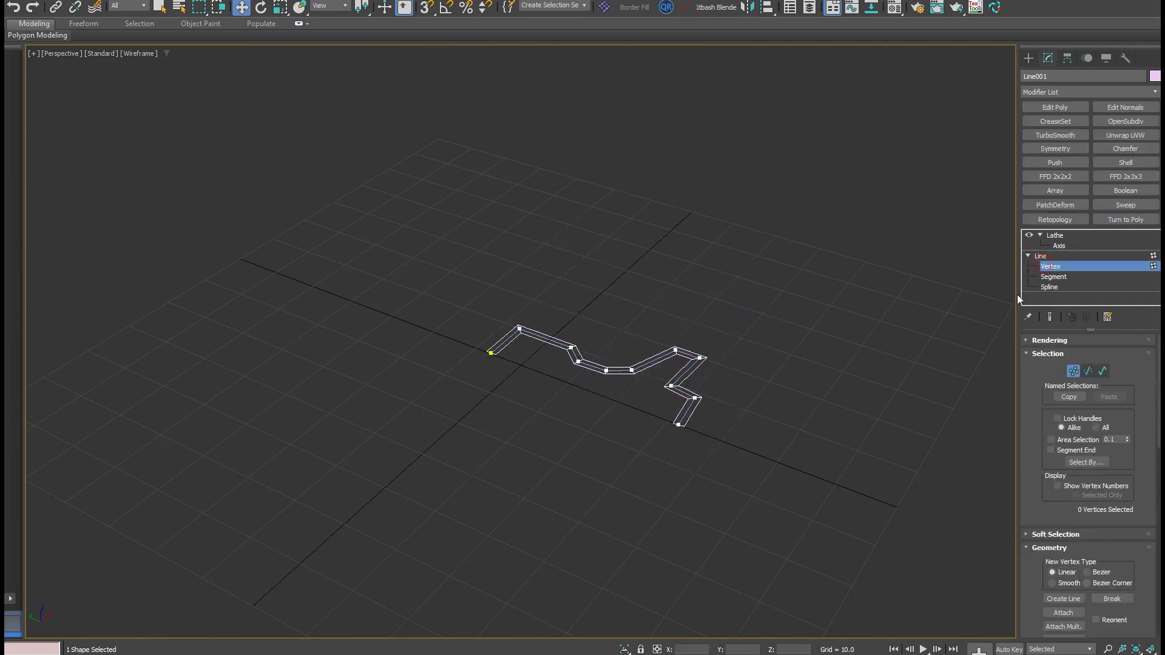
{"action": "scroll", "coordinate": [661, 355], "scroll_direction": "up", "scroll_amount": 3}
{"action": "left_click", "coordinate": [1039, 341]}
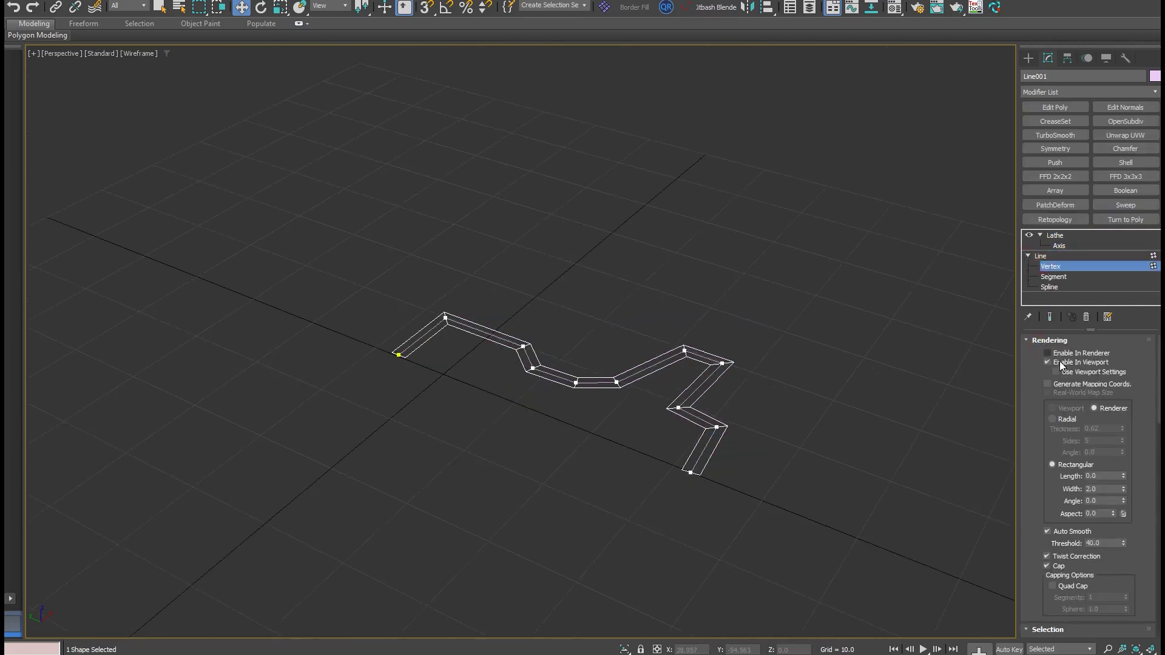
{"action": "left_click", "coordinate": [1058, 363]}
{"action": "left_click", "coordinate": [1040, 341]}
{"action": "left_click", "coordinate": [1049, 317]}
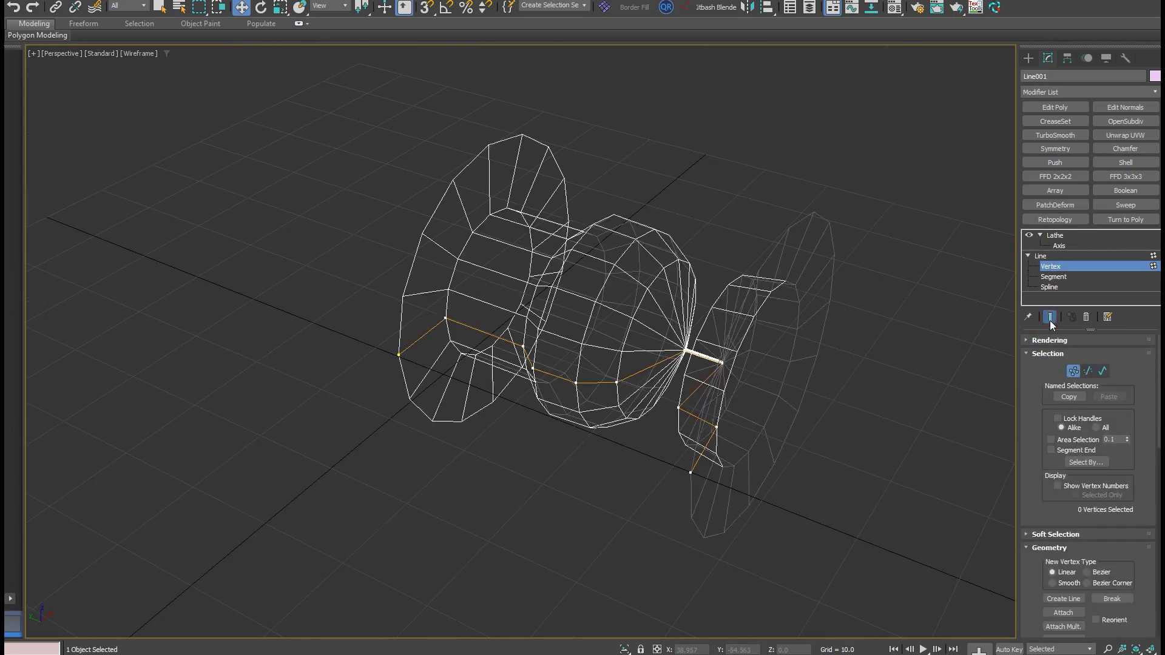
{"action": "key", "text": "F3"}
Step: Move the profile's last vertex outward along the Y axis to about Y -39.8, flaring that end of the lathe
{"action": "left_click", "coordinate": [691, 472]}
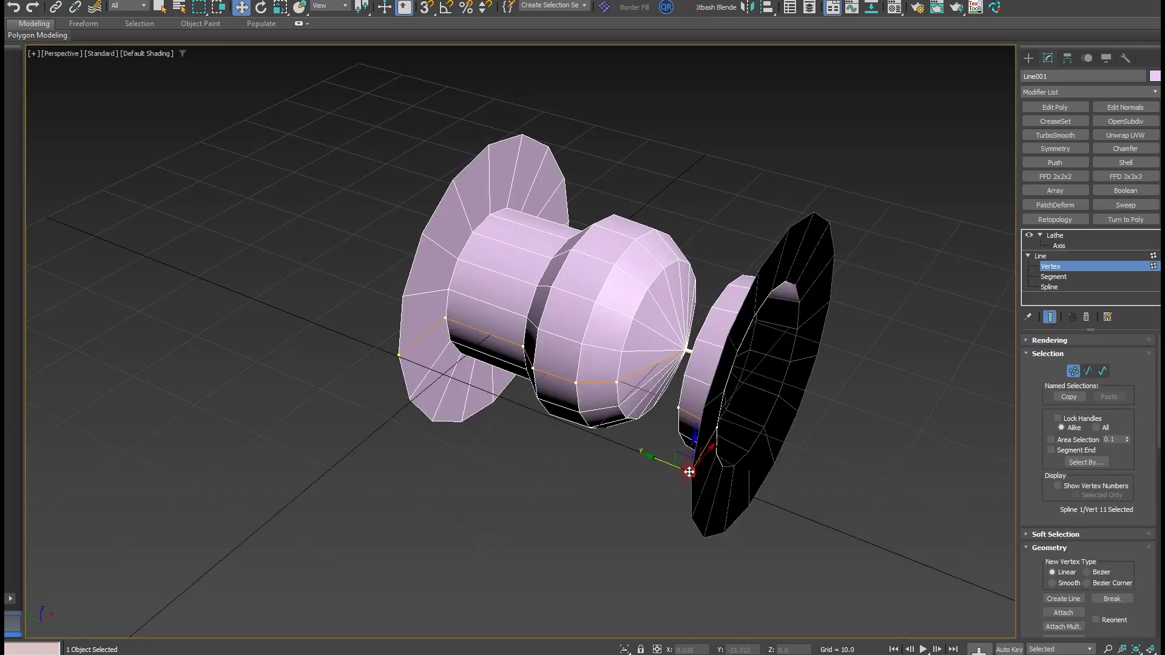
{"action": "middle_click_drag", "start_coordinate": [724, 459], "coordinate": [844, 461], "text": "alt"}
{"action": "left_click_drag", "start_coordinate": [658, 477], "coordinate": [723, 460]}
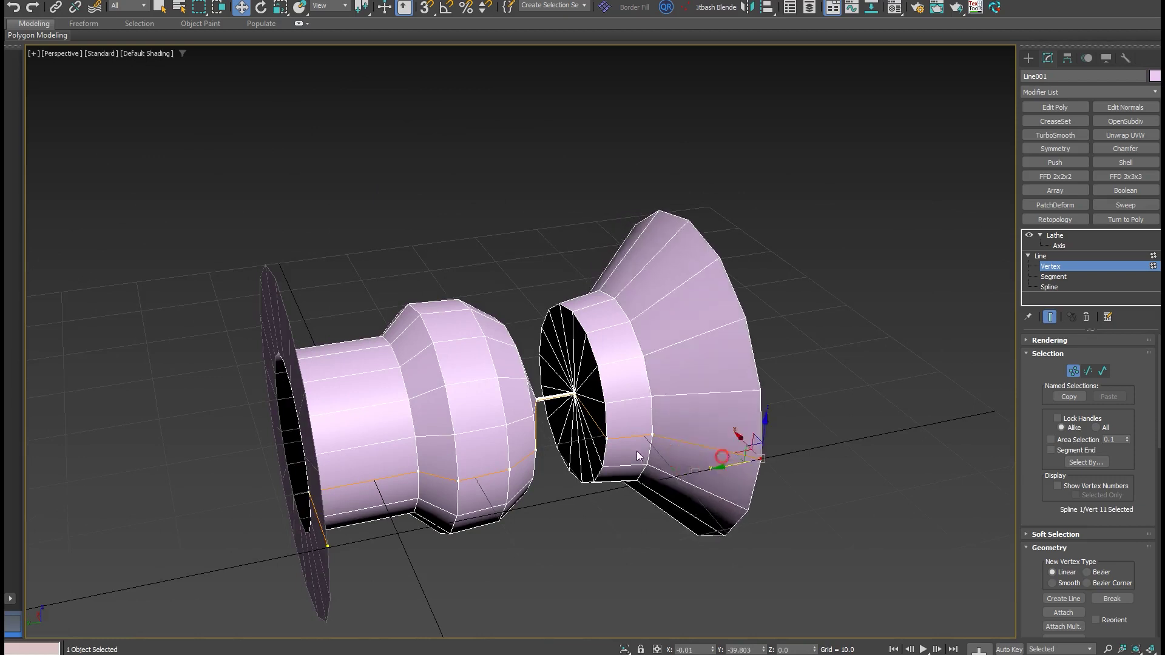
Step: Move the profile's narrow neck vertices away from the lathe axis to thicken the thin neck
{"action": "middle_click_drag", "start_coordinate": [637, 455], "coordinate": [541, 415], "text": "alt"}
{"action": "key", "text": "F3"}
{"action": "scroll", "coordinate": [610, 359], "scroll_direction": "up", "scroll_amount": 3}
{"action": "left_click_drag", "start_coordinate": [829, 264], "coordinate": [721, 328]}
{"action": "left_click_drag", "start_coordinate": [763, 268], "coordinate": [702, 302]}
{"action": "key", "text": "F3"}
{"action": "middle_click_drag", "start_coordinate": [492, 320], "coordinate": [563, 428]}
Step: Move the profile's first vertex to about X 14.2, Y 19.4, reshaping the flat end disc into a tapered nose
{"action": "left_click_drag", "start_coordinate": [312, 421], "coordinate": [489, 250]}
{"action": "left_click", "coordinate": [355, 326]}
{"action": "left_click", "coordinate": [411, 368]}
{"action": "middle_click_drag", "start_coordinate": [489, 249], "coordinate": [545, 263], "text": "alt"}
{"action": "middle_click_drag", "start_coordinate": [912, 358], "coordinate": [768, 364]}
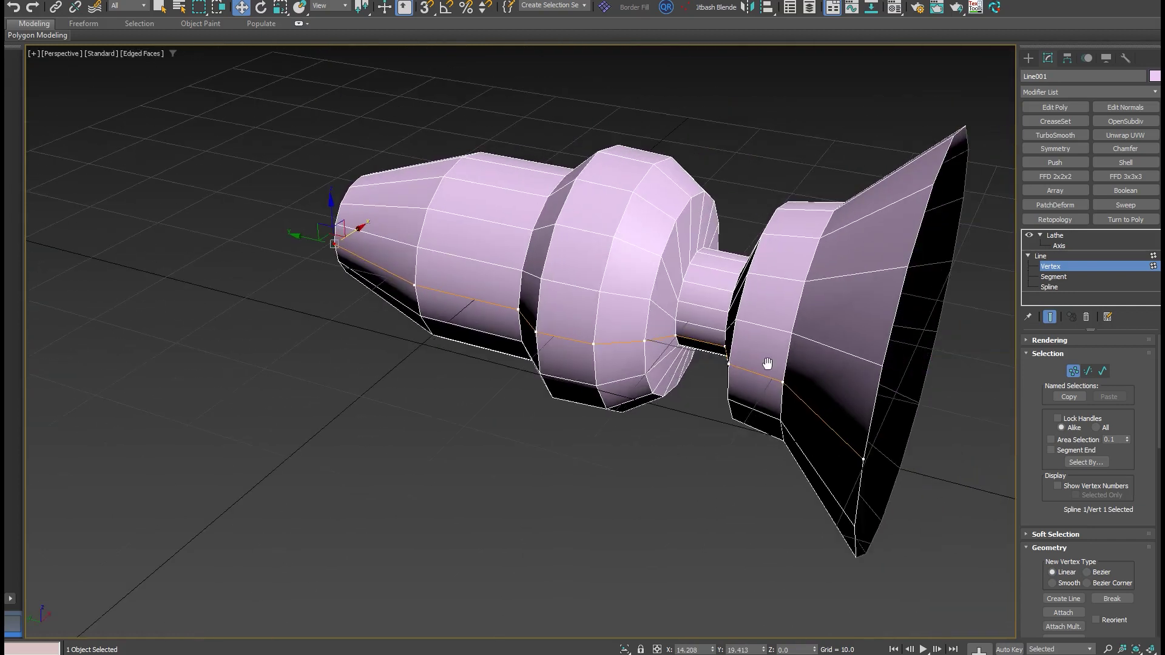
Step: Select the eight profile vertices from the collar to the base of the flare and convert them to Smooth
{"action": "left_click_drag", "start_coordinate": [766, 308], "coordinate": [637, 385]}
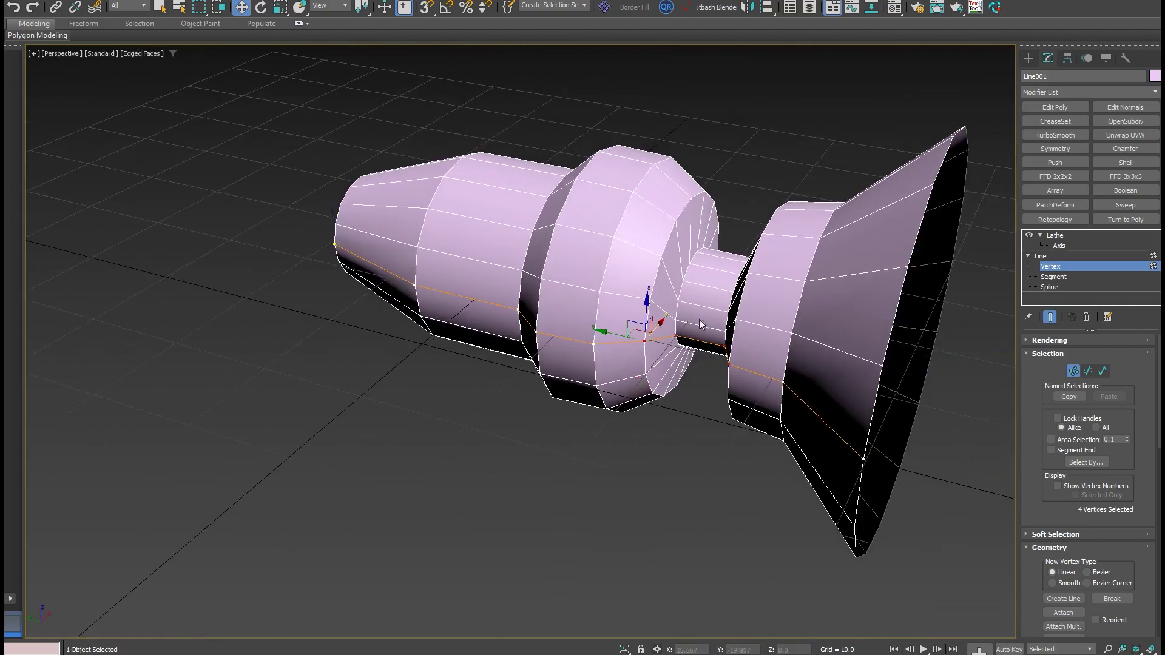
{"action": "left_click_drag", "start_coordinate": [522, 412], "coordinate": [510, 405]}
{"action": "right_click", "coordinate": [659, 315]}
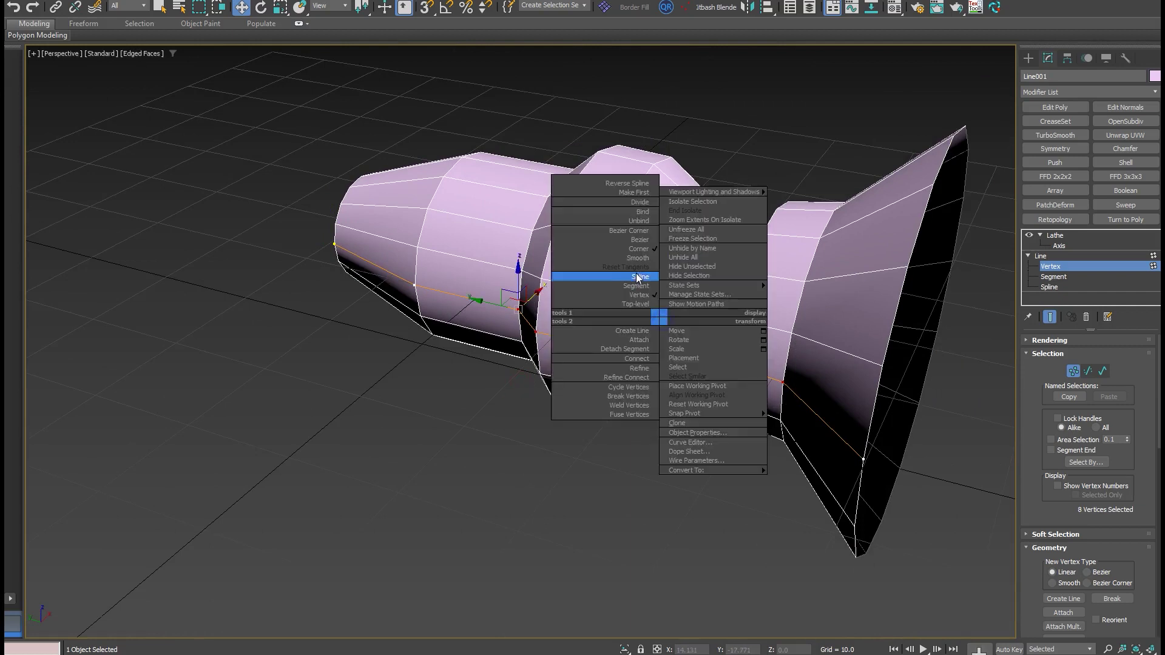
{"action": "left_click", "coordinate": [641, 256]}
{"action": "right_click", "coordinate": [659, 253]}
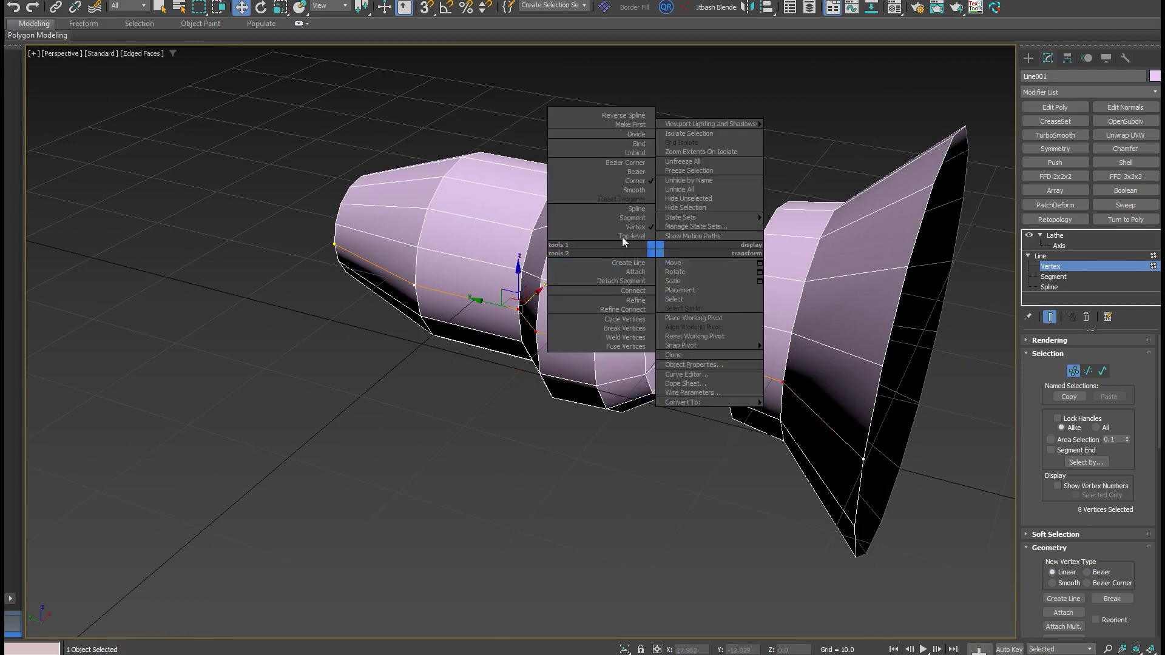
{"action": "left_click", "coordinate": [634, 192]}
{"action": "middle_click_drag", "start_coordinate": [630, 252], "coordinate": [641, 310], "text": "alt"}
Step: Try Adaptive interpolation on the profile line, turn it off again, and set the interpolation Steps to 1
{"action": "scroll", "coordinate": [1125, 492], "scroll_direction": "down", "scroll_amount": 5}
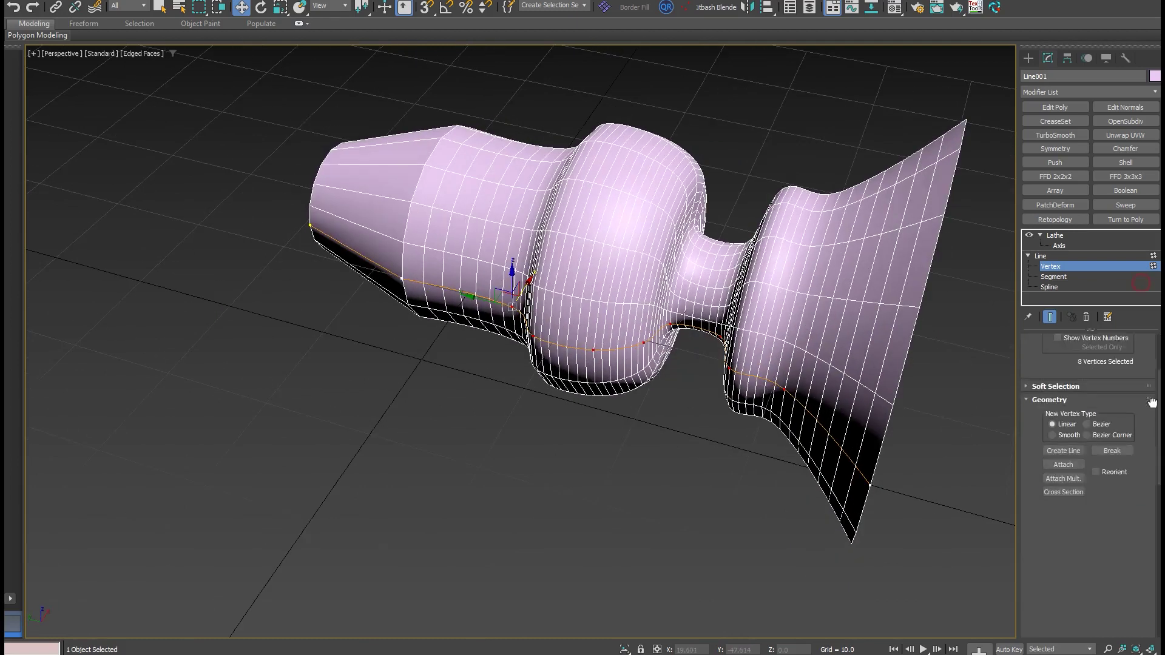
{"action": "scroll", "coordinate": [1125, 492], "scroll_direction": "down", "scroll_amount": 4}
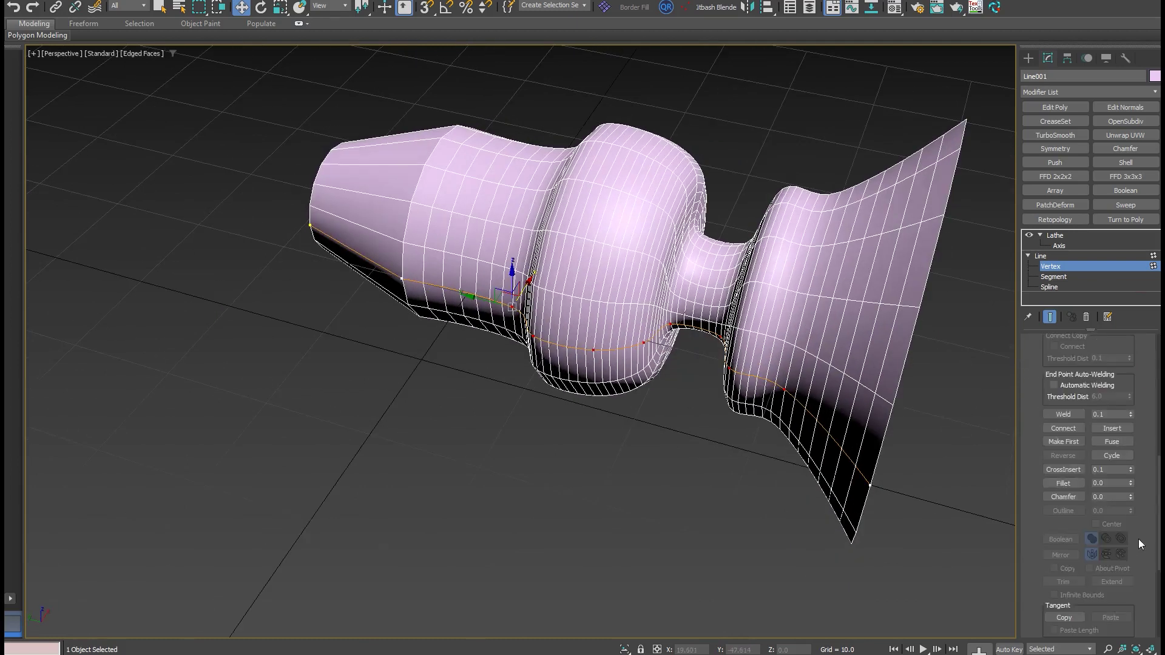
{"action": "scroll", "coordinate": [1113, 329], "scroll_direction": "down", "scroll_amount": 3}
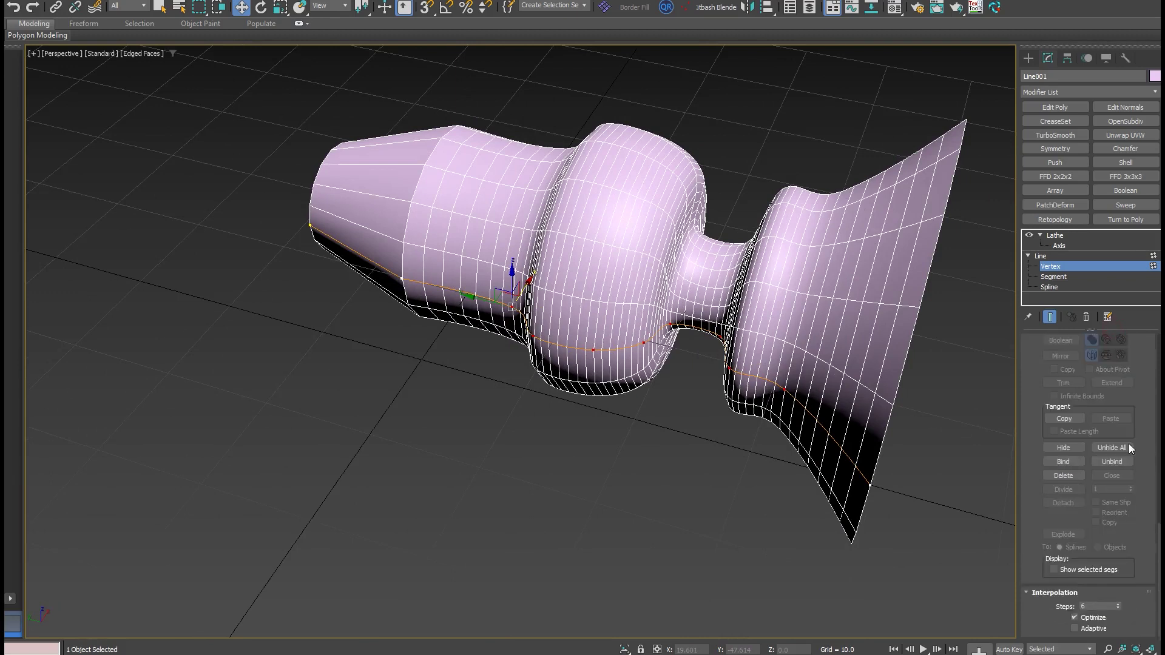
{"action": "left_click", "coordinate": [1088, 629]}
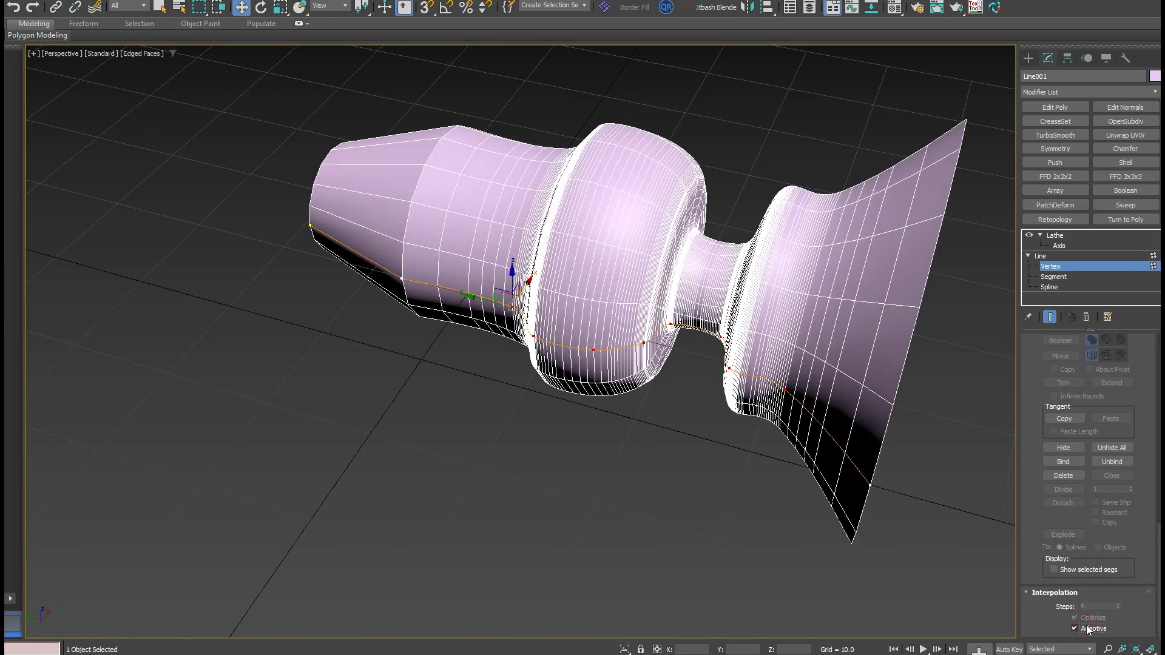
{"action": "left_click", "coordinate": [1084, 629]}
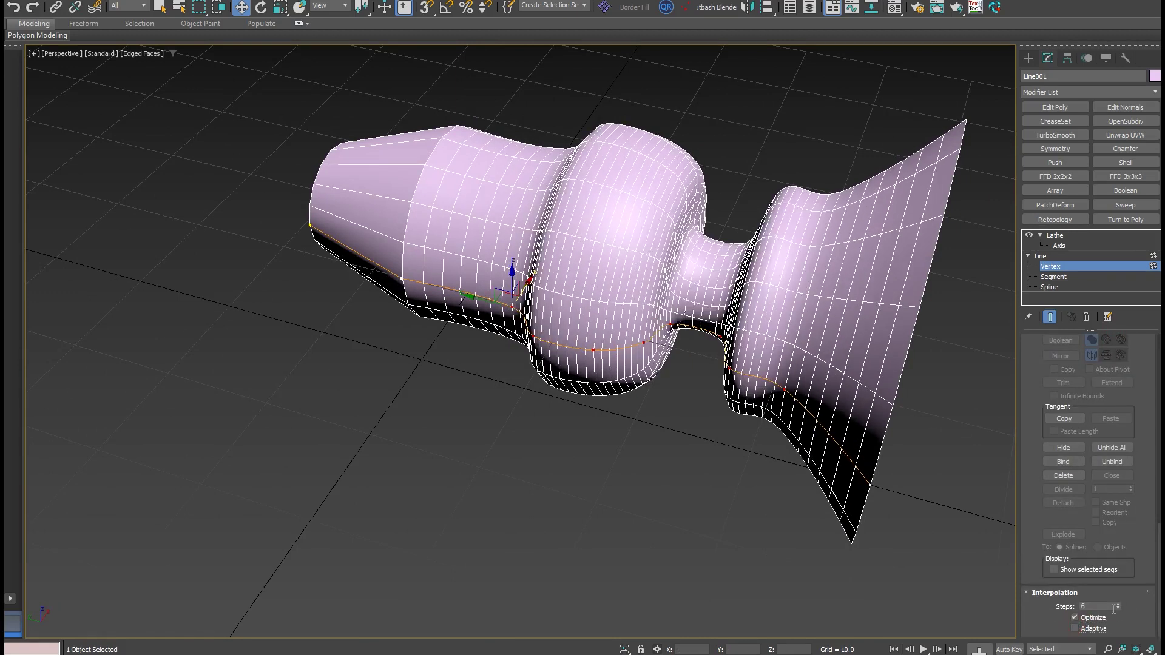
{"action": "left_click", "coordinate": [1120, 608]}
{"action": "left_click", "coordinate": [1119, 608]}
{"action": "left_click", "coordinate": [1120, 608]}
{"action": "left_click", "coordinate": [1119, 608]}
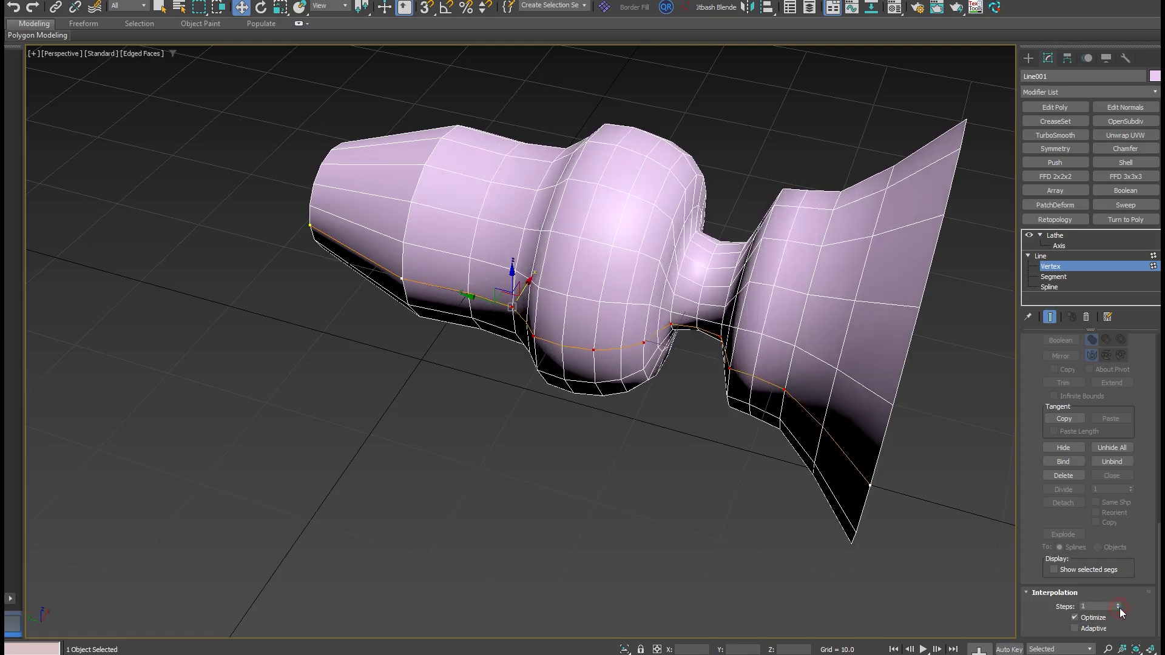
Step: Return to the Lathe level, inspect the smoothed form and delete the lathed object
{"action": "middle_click_drag", "start_coordinate": [614, 347], "coordinate": [678, 314], "text": "alt"}
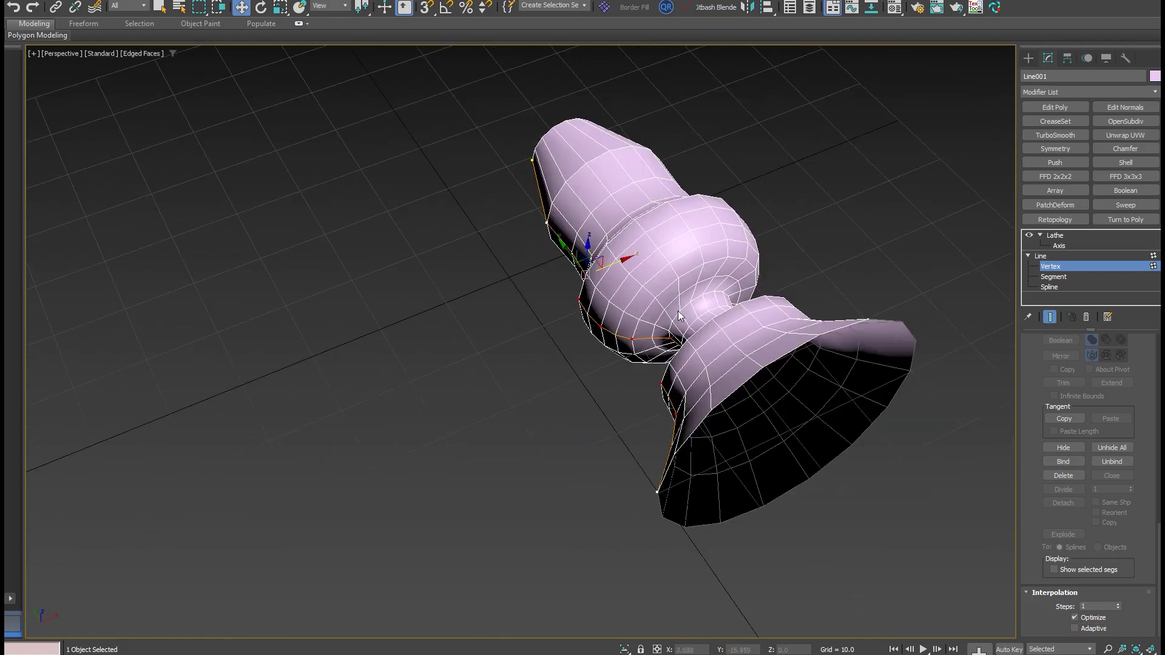
{"action": "left_click", "coordinate": [1086, 236]}
{"action": "middle_click_drag", "start_coordinate": [765, 267], "coordinate": [709, 289], "text": "alt"}
{"action": "scroll", "coordinate": [710, 289], "scroll_direction": "down", "scroll_amount": 3}
{"action": "key", "text": "Delete"}
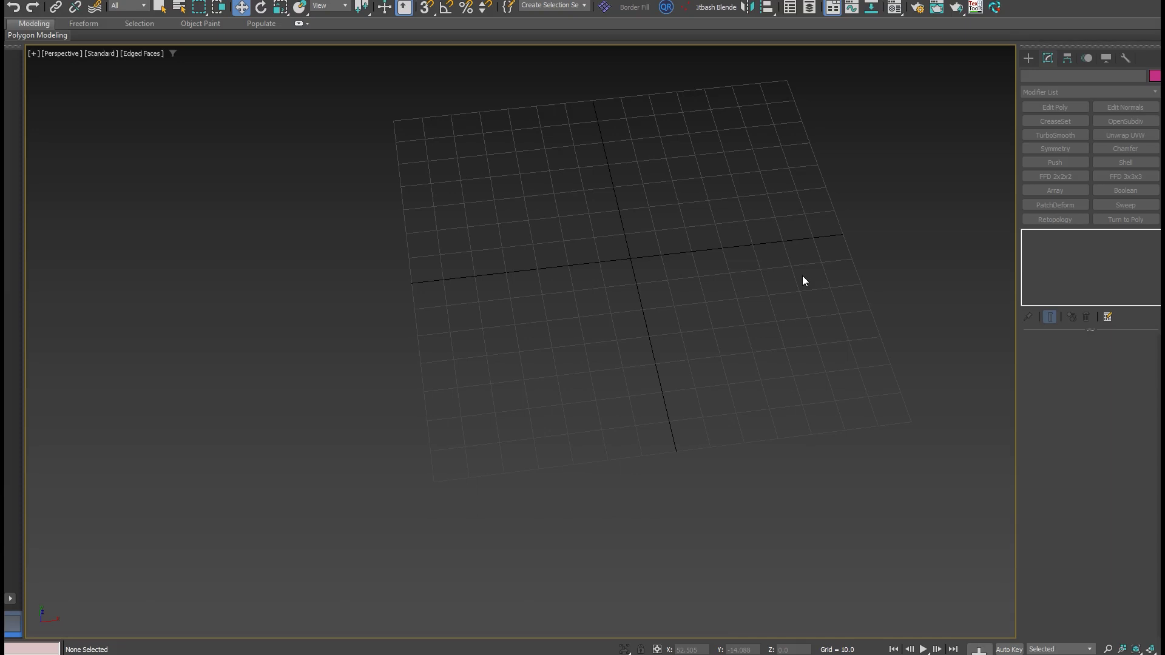
Step: Draw an open L-shaped line with three corner points on the grid as a sweep path
{"action": "middle_click_drag", "start_coordinate": [734, 141], "coordinate": [781, 202]}
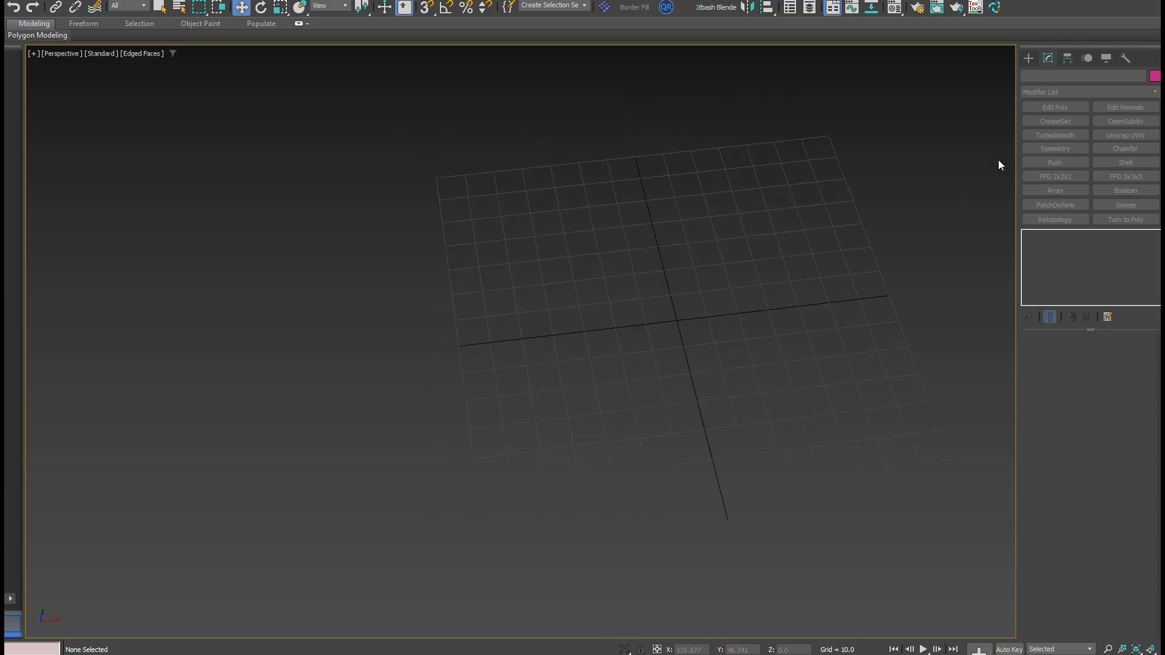
{"action": "left_click", "coordinate": [1036, 59]}
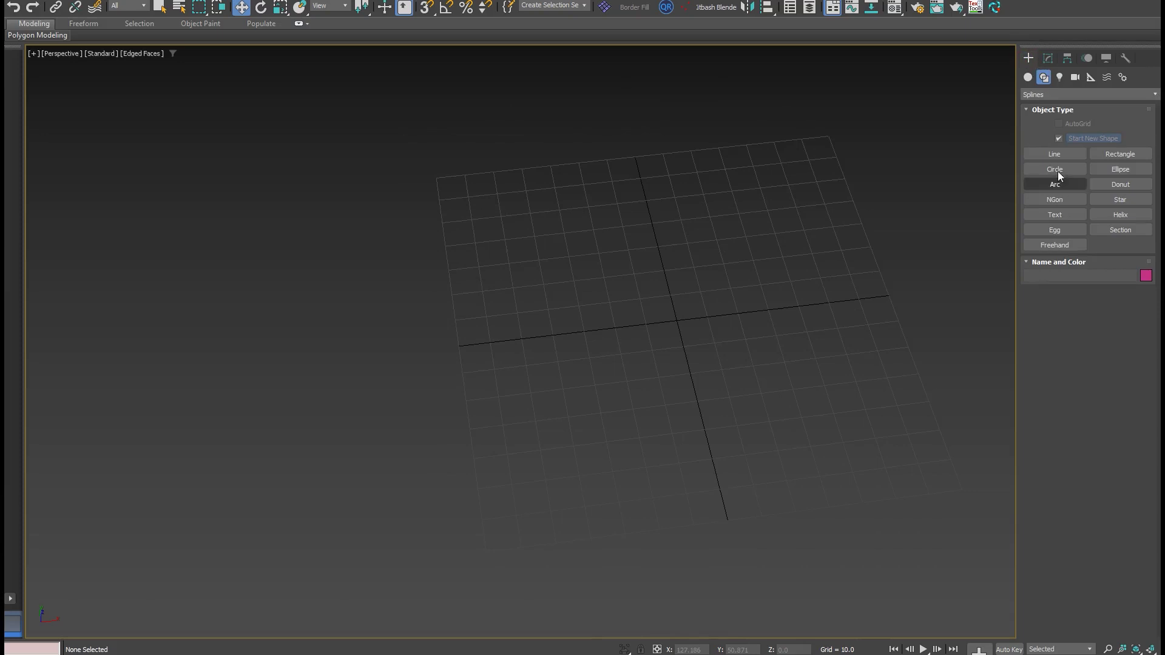
{"action": "left_click", "coordinate": [1055, 154]}
{"action": "left_click", "coordinate": [782, 258]}
{"action": "left_click", "coordinate": [837, 429]}
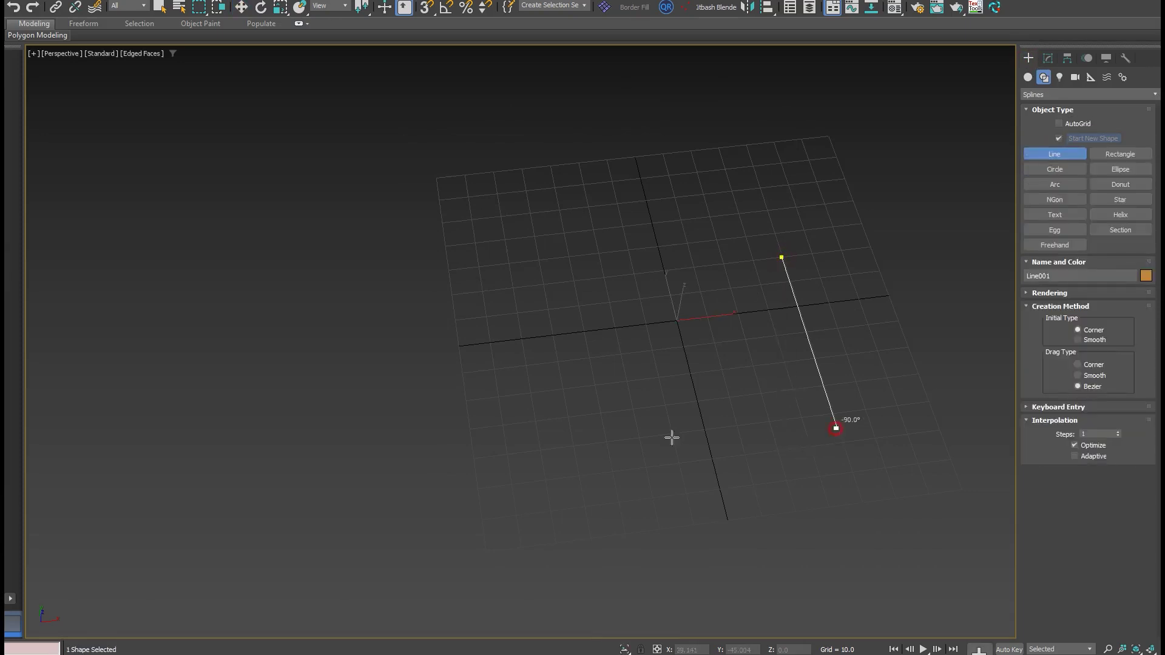
{"action": "left_click", "coordinate": [533, 466]}
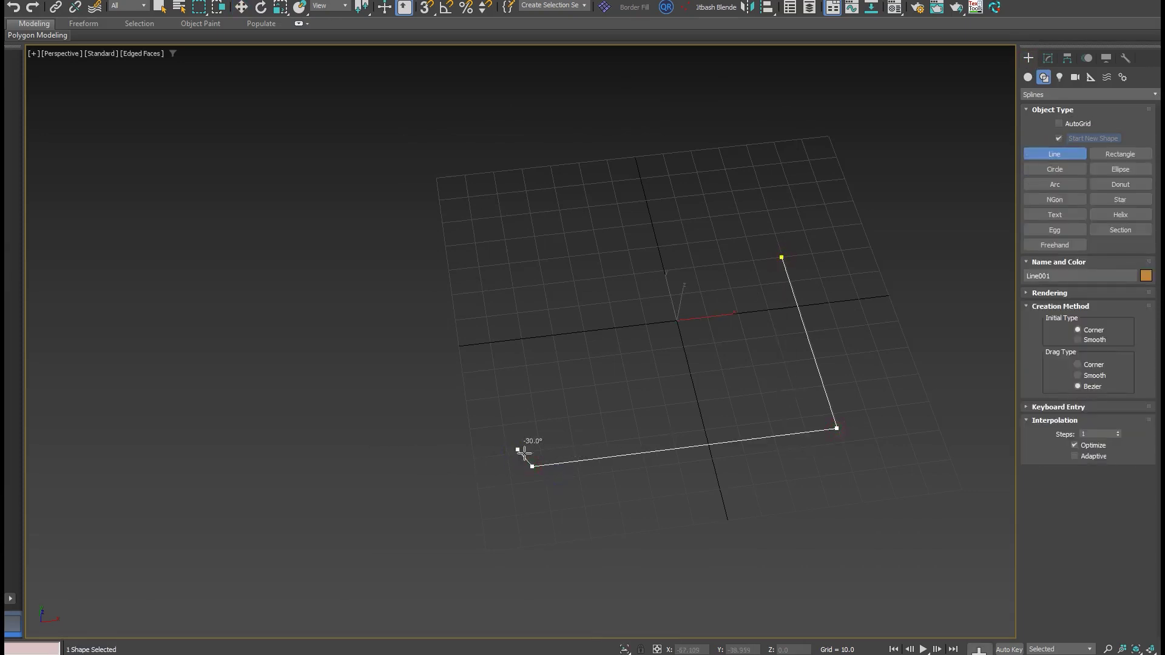
{"action": "right_click", "coordinate": [524, 454]}
{"action": "right_click", "coordinate": [807, 427]}
{"action": "left_click", "coordinate": [658, 232]}
{"action": "scroll", "coordinate": [773, 353], "scroll_direction": "up", "scroll_amount": 3}
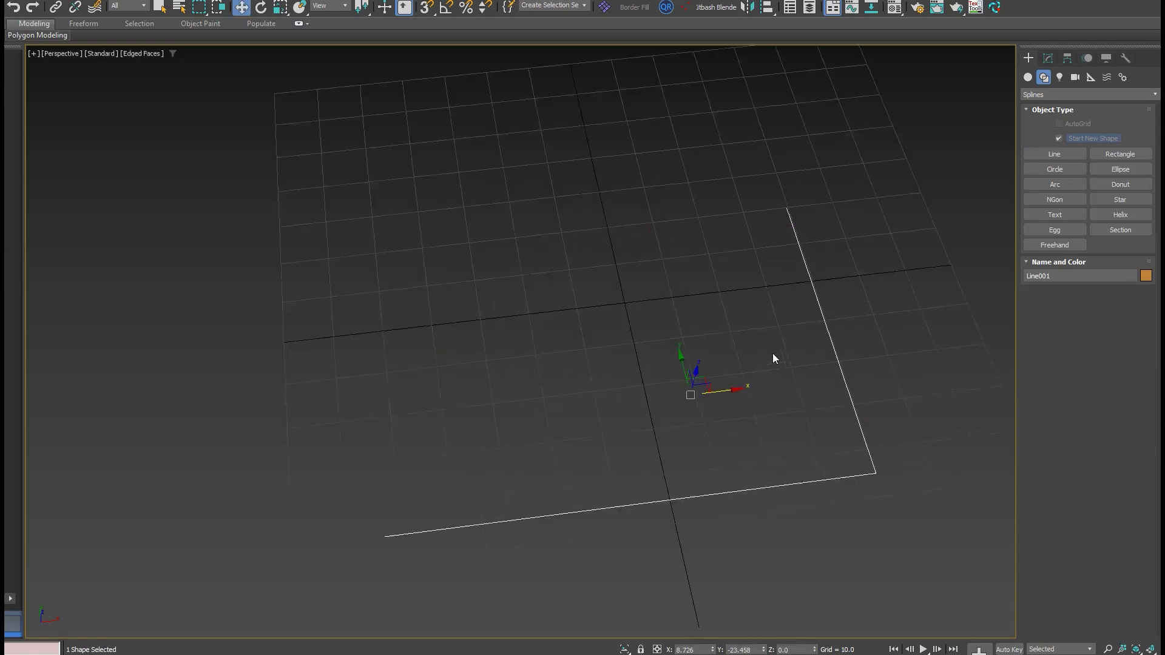
{"action": "scroll", "coordinate": [771, 355], "scroll_direction": "down", "scroll_amount": 3}
Step: Apply a Sweep modifier to the L-shaped line
{"action": "left_click", "coordinate": [1049, 60]}
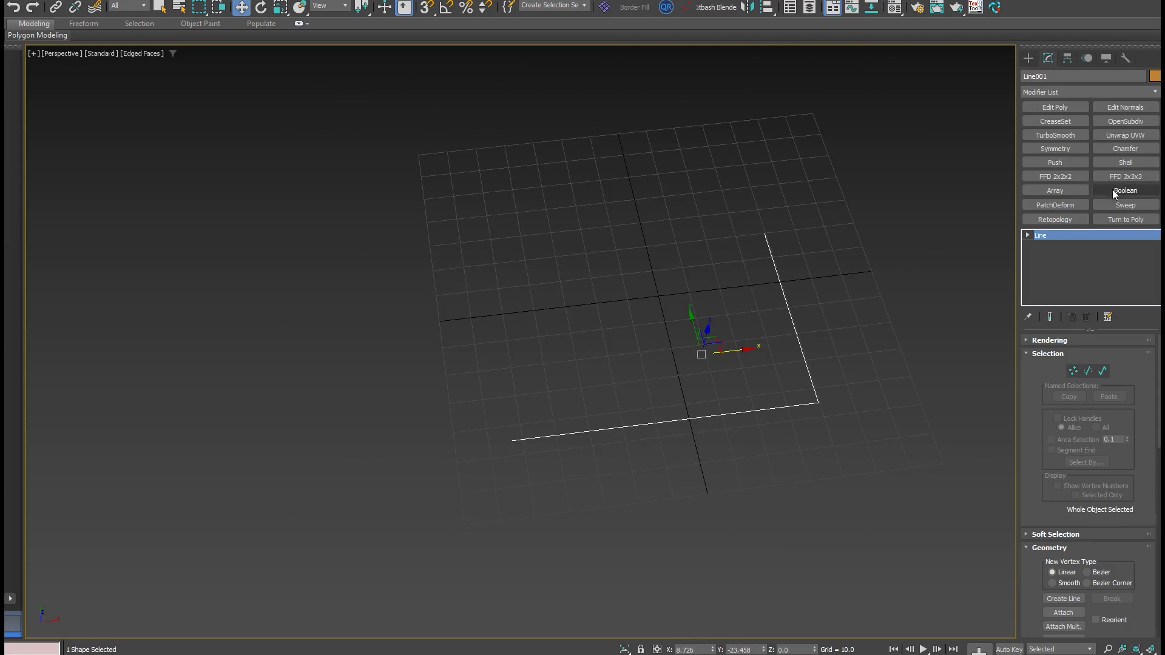
{"action": "left_click", "coordinate": [1121, 210]}
{"action": "scroll", "coordinate": [806, 387], "scroll_direction": "up", "scroll_amount": 3}
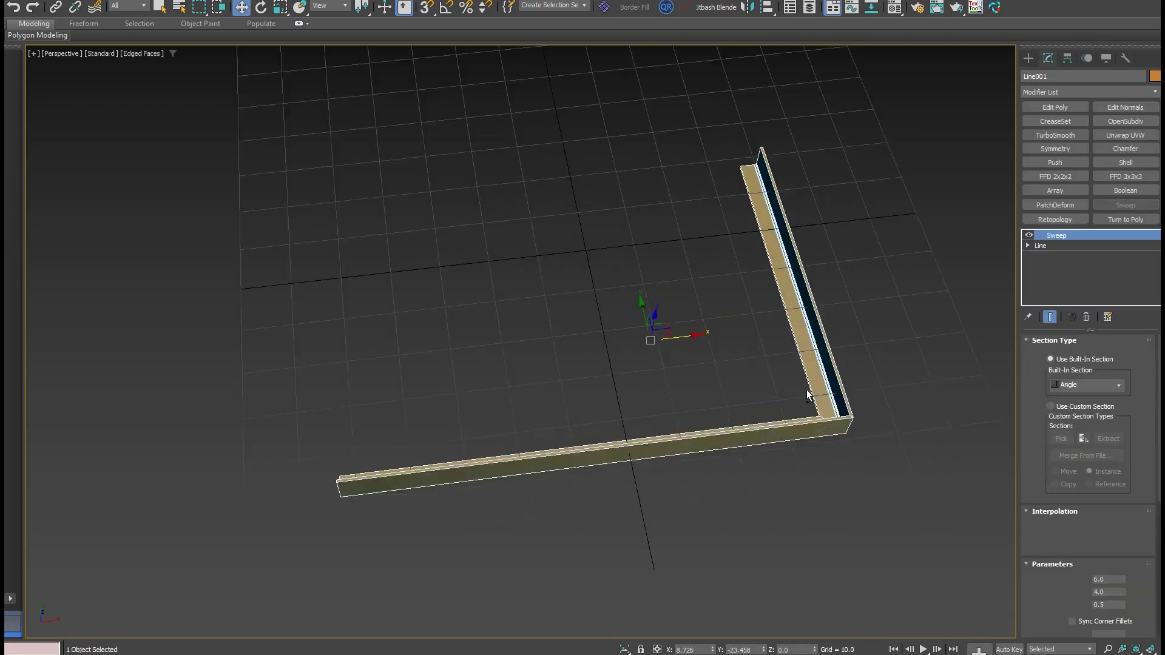
{"action": "middle_click_drag", "start_coordinate": [809, 395], "coordinate": [983, 368], "text": "alt"}
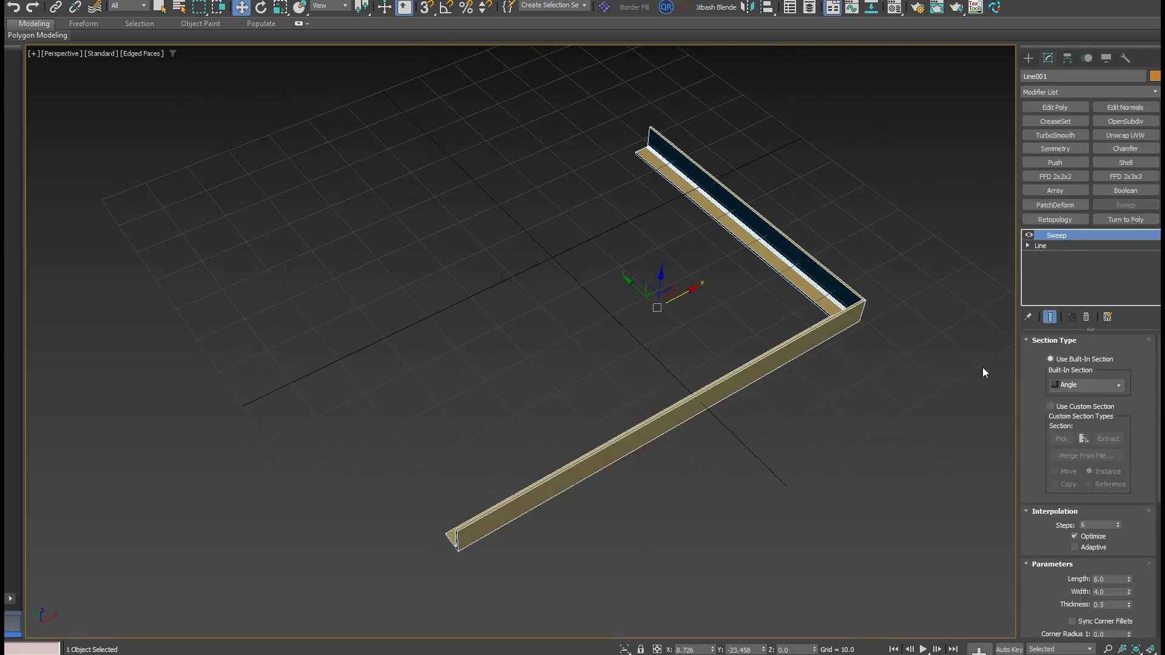
Step: Try other built-in sections for the Sweep, ending with Bar
{"action": "left_click", "coordinate": [1088, 386]}
{"action": "left_click", "coordinate": [1069, 438]}
{"action": "scroll", "coordinate": [843, 365], "scroll_direction": "up", "scroll_amount": 3}
{"action": "middle_click_drag", "start_coordinate": [1005, 380], "coordinate": [1002, 334], "text": "alt"}
{"action": "left_click", "coordinate": [1091, 380]}
{"action": "left_click", "coordinate": [1078, 405]}
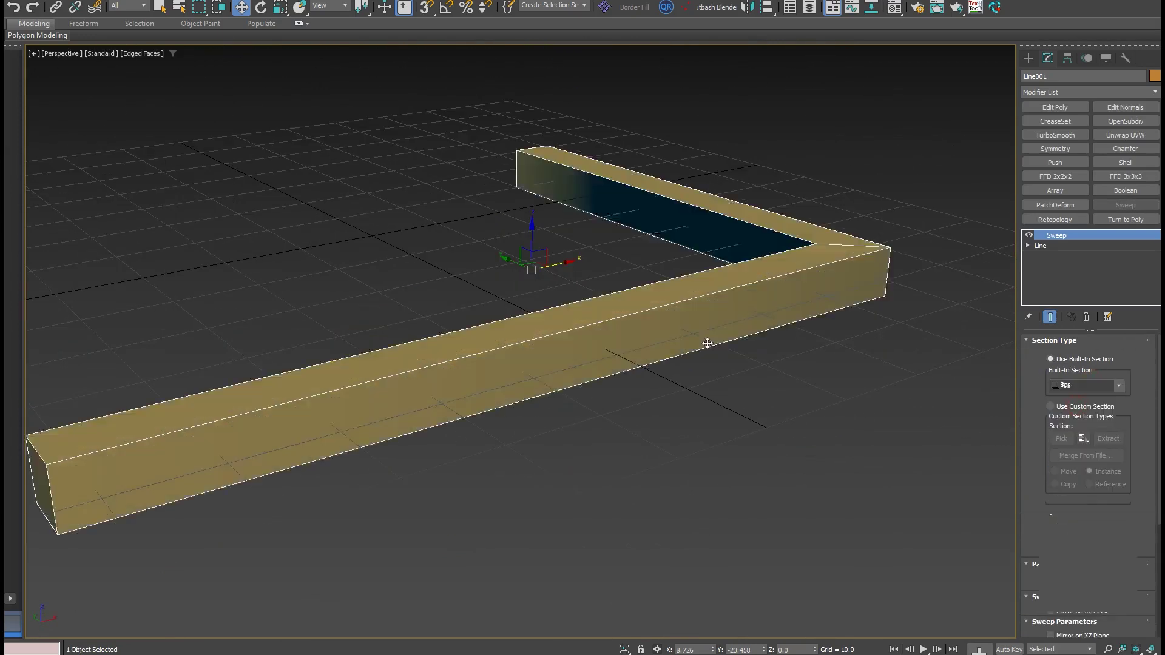
{"action": "scroll", "coordinate": [707, 341], "scroll_direction": "down", "scroll_amount": 3}
{"action": "mouse_move", "coordinate": [790, 325]}
{"action": "middle_mouse_down", "text": "alt"}
{"action": "mouse_move", "coordinate": [838, 320]}
{"action": "mouse_move", "coordinate": [807, 323]}
{"action": "middle_mouse_up", "text": "alt"}
Step: Try the Wide Flange built-in section on the Sweep and view the beam
{"action": "left_click", "coordinate": [1087, 386]}
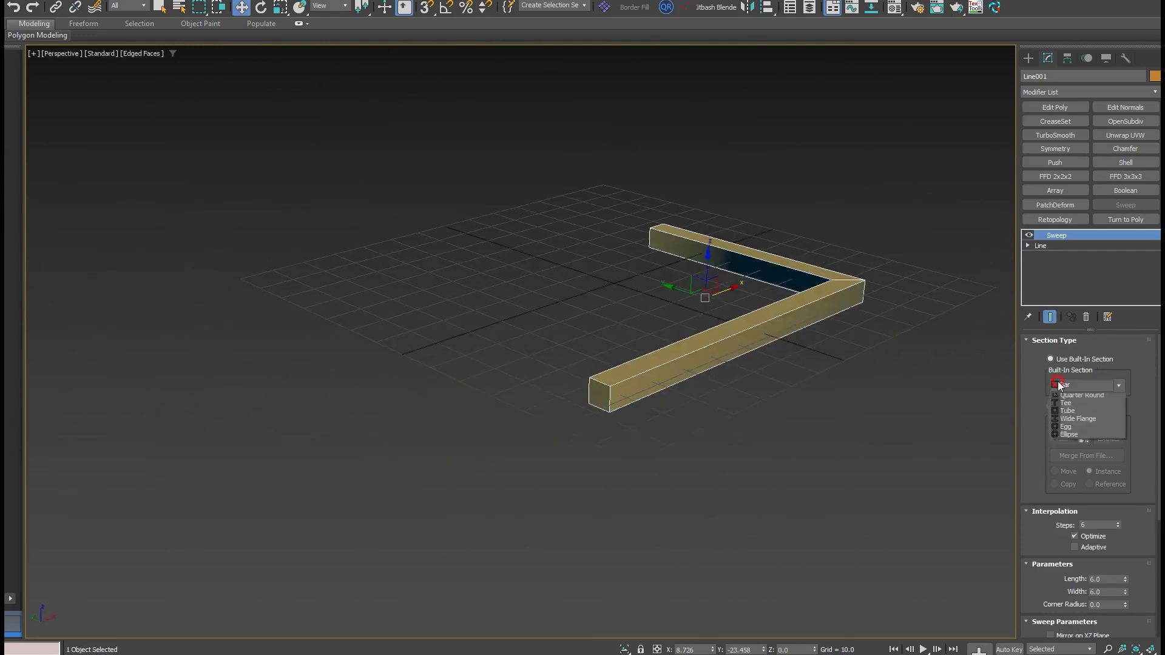
{"action": "left_click", "coordinate": [1074, 482]}
{"action": "middle_click_drag", "start_coordinate": [892, 380], "coordinate": [904, 400], "text": "alt"}
{"action": "middle_click_drag", "start_coordinate": [755, 404], "coordinate": [775, 346], "text": "alt"}
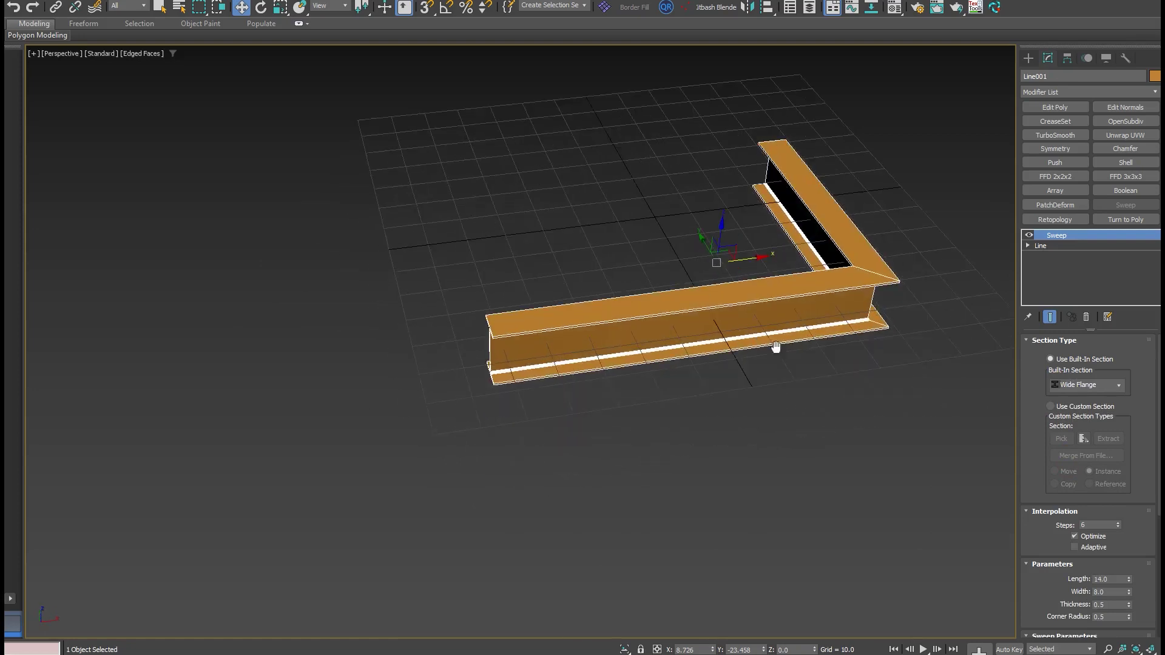
Step: Switch the Sweep's section type to Use Custom Section
{"action": "left_click", "coordinate": [1052, 407]}
{"action": "scroll", "coordinate": [506, 394], "scroll_direction": "up", "scroll_amount": 3}
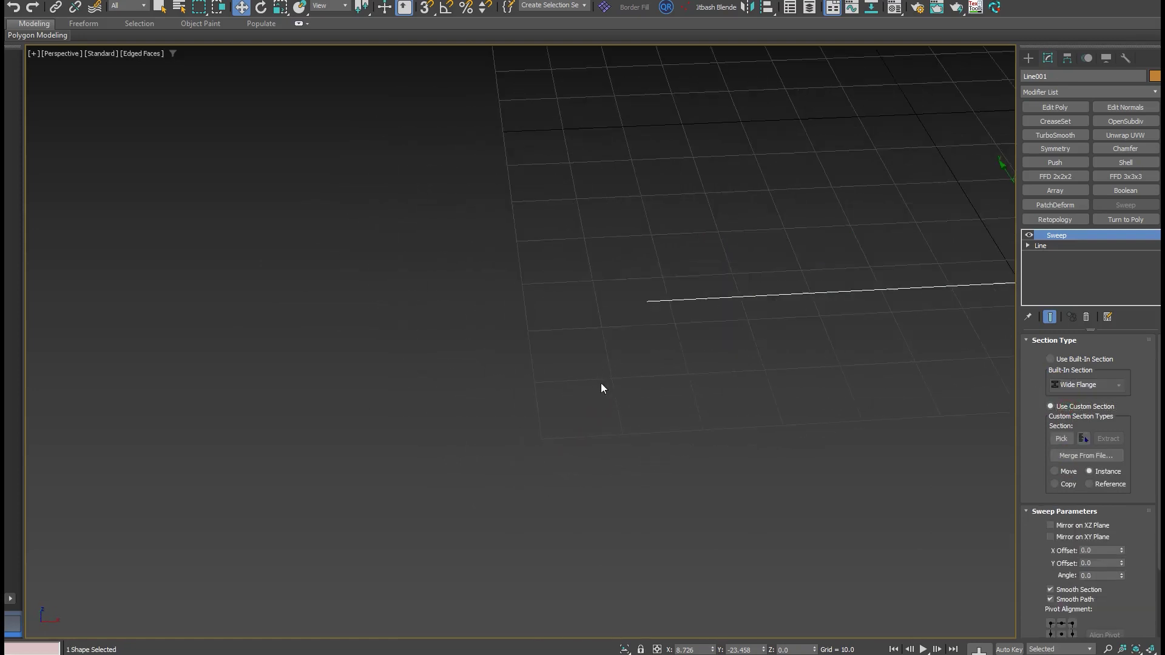
{"action": "right_click", "coordinate": [601, 388]}
{"action": "left_click", "coordinate": [515, 357]}
Step: Draw an open, stepped moulding profile line of about ten corner points near the free end of the sweep path
{"action": "left_click", "coordinate": [1028, 58]}
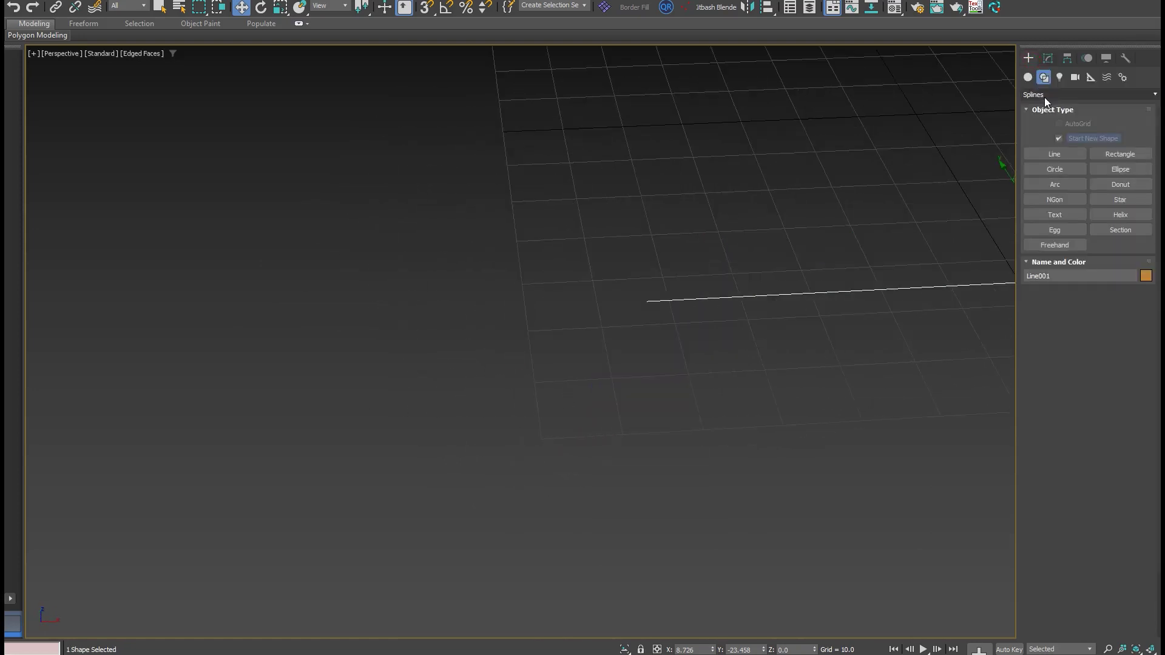
{"action": "left_click", "coordinate": [1055, 155]}
{"action": "scroll", "coordinate": [606, 385], "scroll_direction": "up", "scroll_amount": 3}
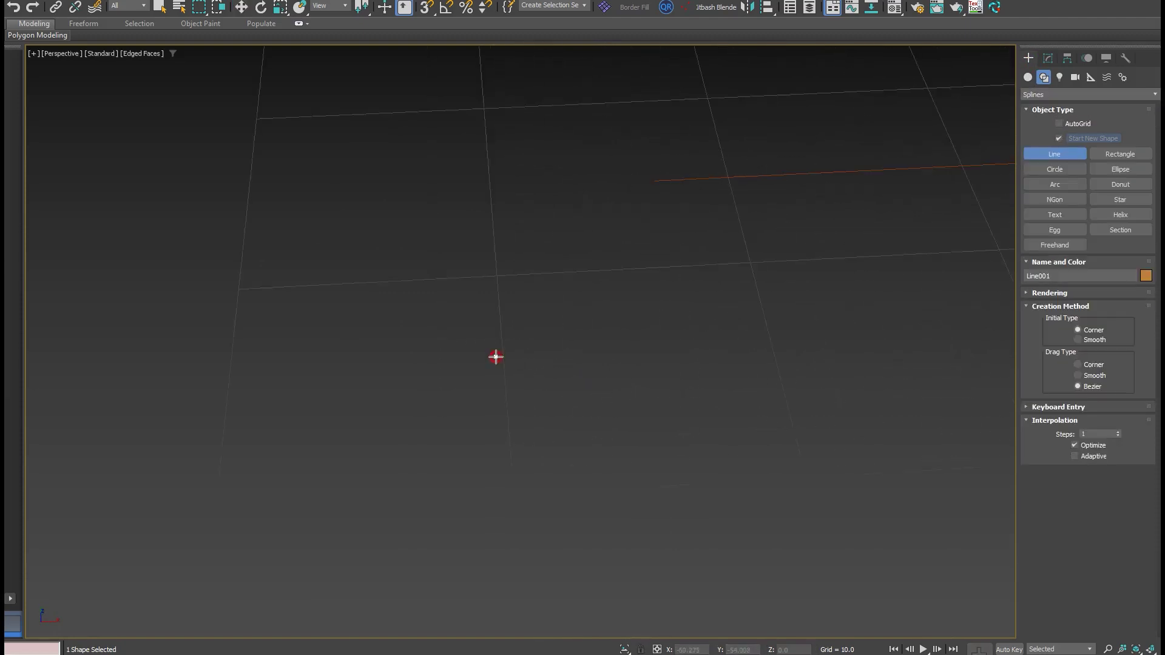
{"action": "left_click", "coordinate": [496, 358]}
{"action": "left_click", "coordinate": [584, 456]}
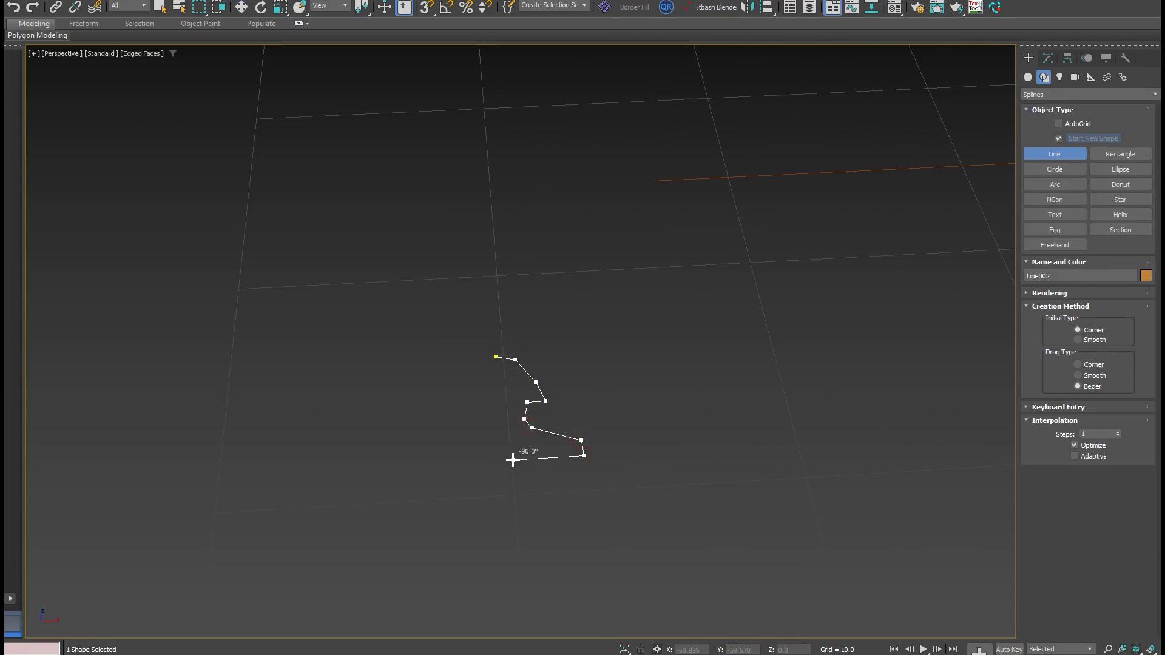
{"action": "right_click", "coordinate": [458, 367]}
{"action": "right_click", "coordinate": [450, 363]}
{"action": "scroll", "coordinate": [400, 344], "scroll_direction": "down", "scroll_amount": 3}
{"action": "middle_click_drag", "start_coordinate": [400, 343], "coordinate": [429, 369], "text": "alt"}
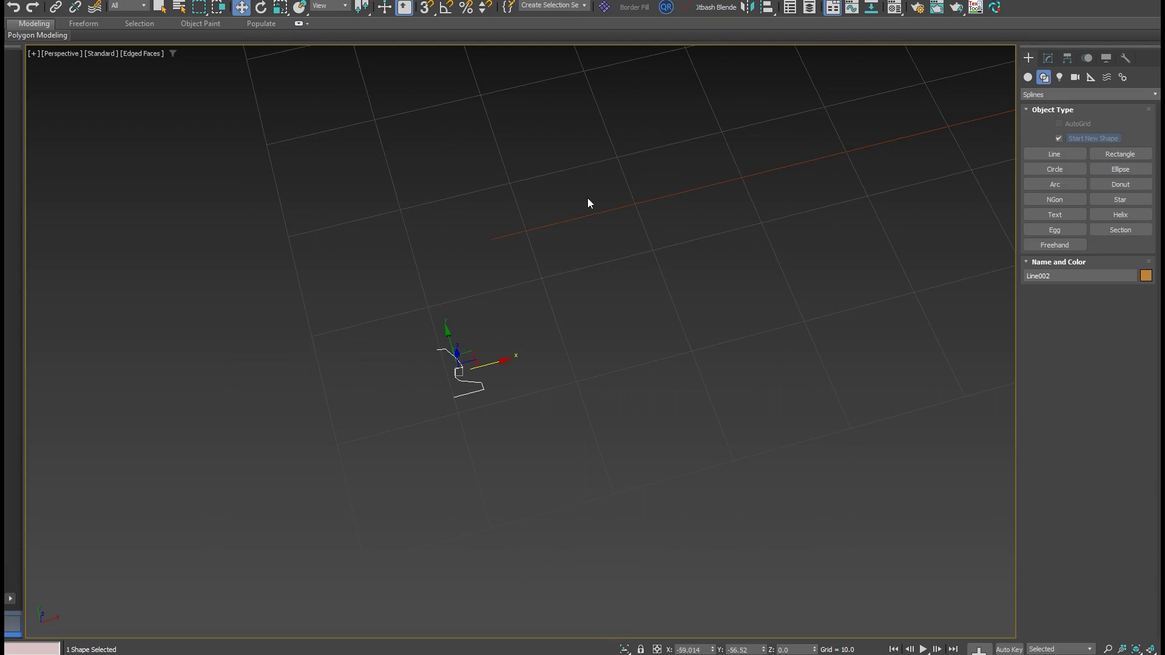
Step: Select the L-shaped path and pick the moulding profile line as its Sweep's custom section
{"action": "left_click", "coordinate": [578, 214]}
{"action": "left_click", "coordinate": [1047, 58]}
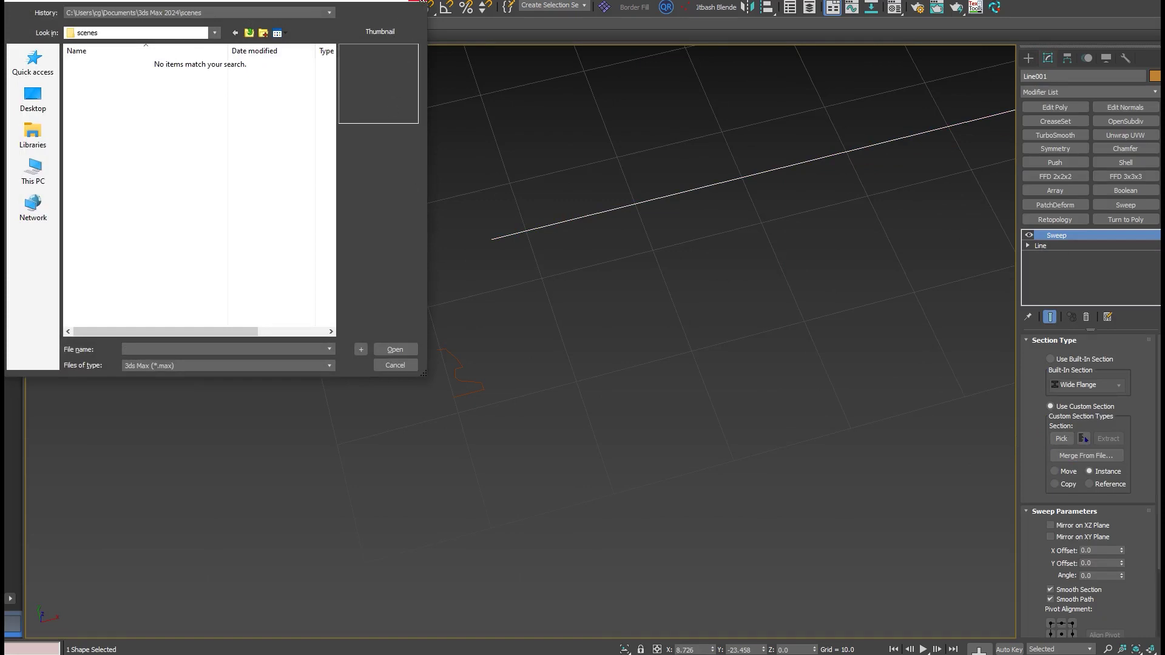
{"action": "left_click", "coordinate": [418, 0]}
{"action": "left_click", "coordinate": [461, 367]}
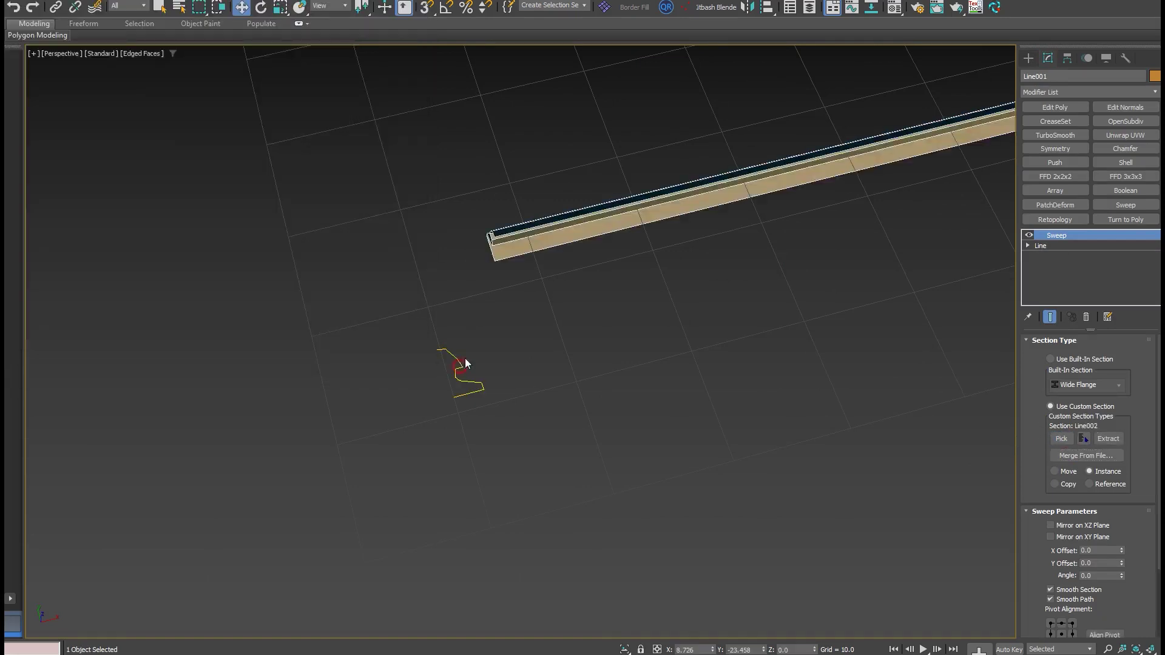
{"action": "scroll", "coordinate": [465, 358], "scroll_direction": "down", "scroll_amount": 4}
{"action": "middle_click_drag", "start_coordinate": [465, 358], "coordinate": [642, 184], "text": "alt"}
{"action": "scroll", "coordinate": [585, 204], "scroll_direction": "up", "scroll_amount": 5}
{"action": "scroll", "coordinate": [584, 256], "scroll_direction": "down", "scroll_amount": 5}
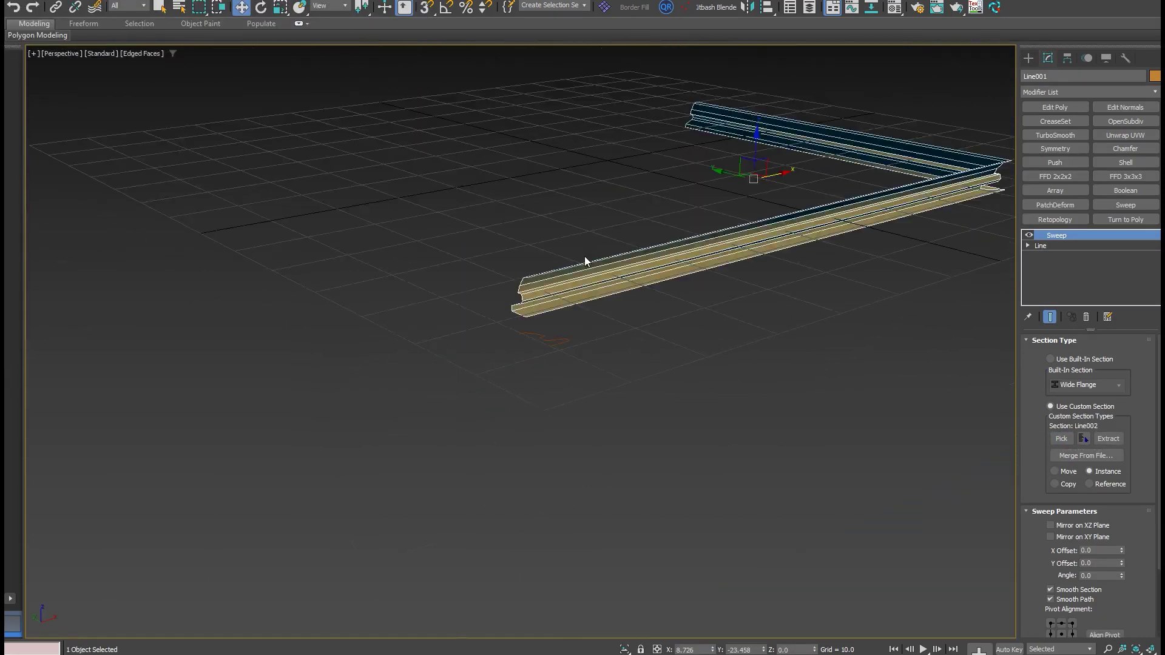
Step: Select the moulding profile line and move the two vertices of its short outer edge slightly along the Y axis
{"action": "scroll", "coordinate": [554, 327], "scroll_direction": "up", "scroll_amount": 4}
{"action": "right_click", "coordinate": [534, 348]}
{"action": "left_click", "coordinate": [525, 358]}
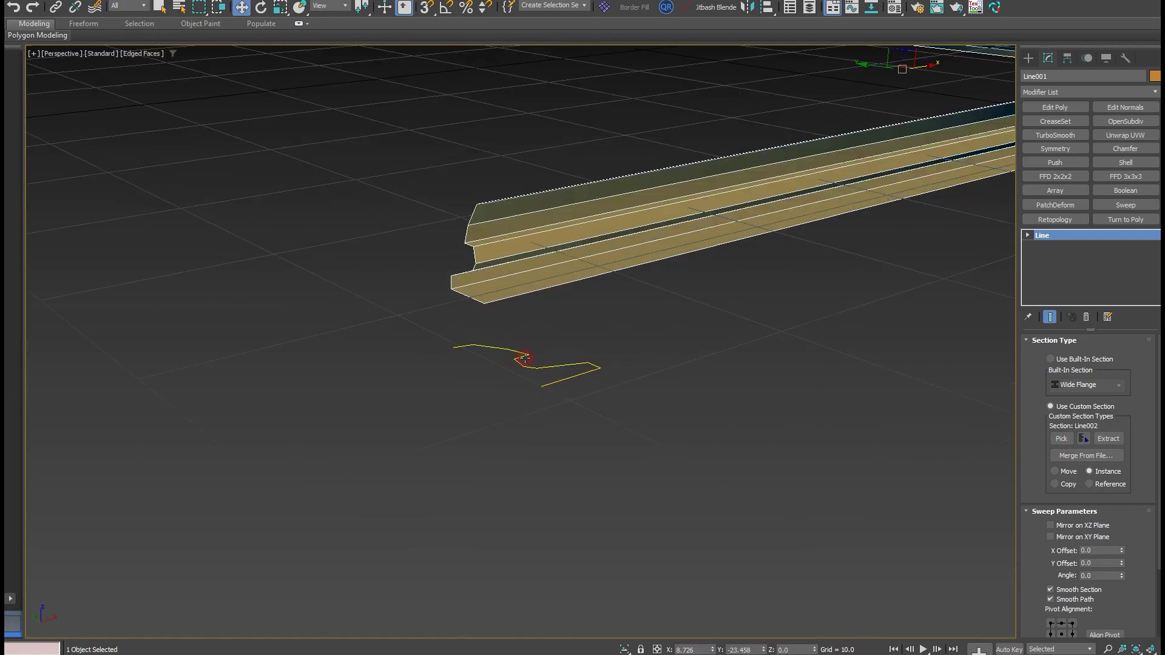
{"action": "middle_click_drag", "start_coordinate": [582, 248], "coordinate": [573, 284]}
{"action": "key", "text": "1"}
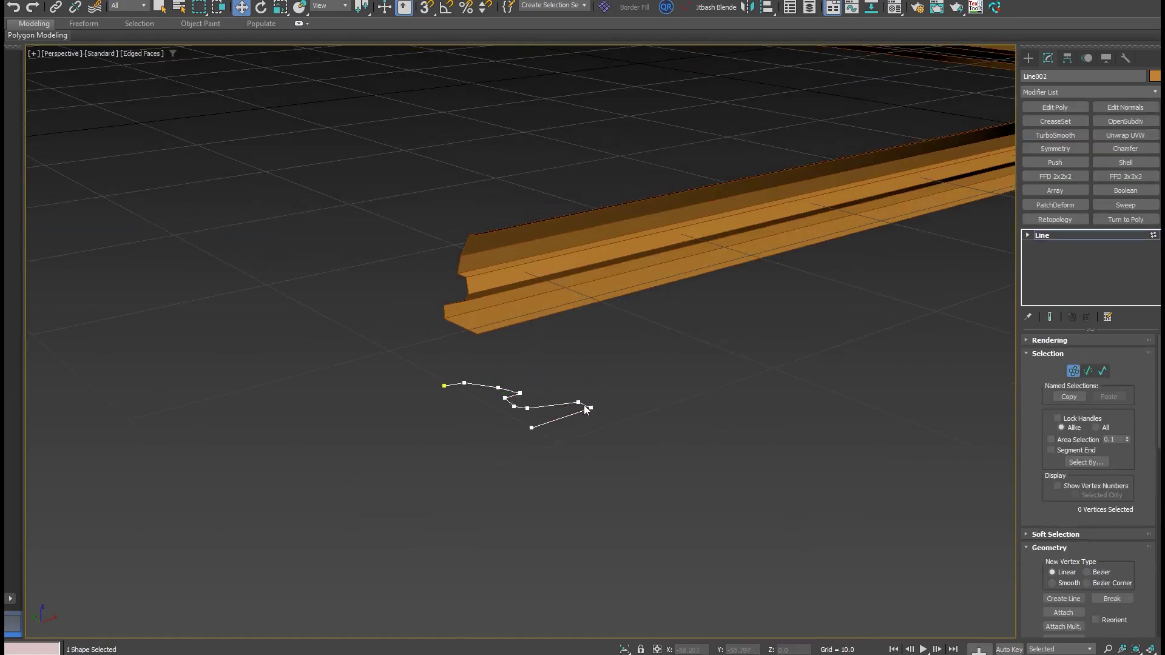
{"action": "left_click_drag", "start_coordinate": [575, 418], "coordinate": [576, 419]}
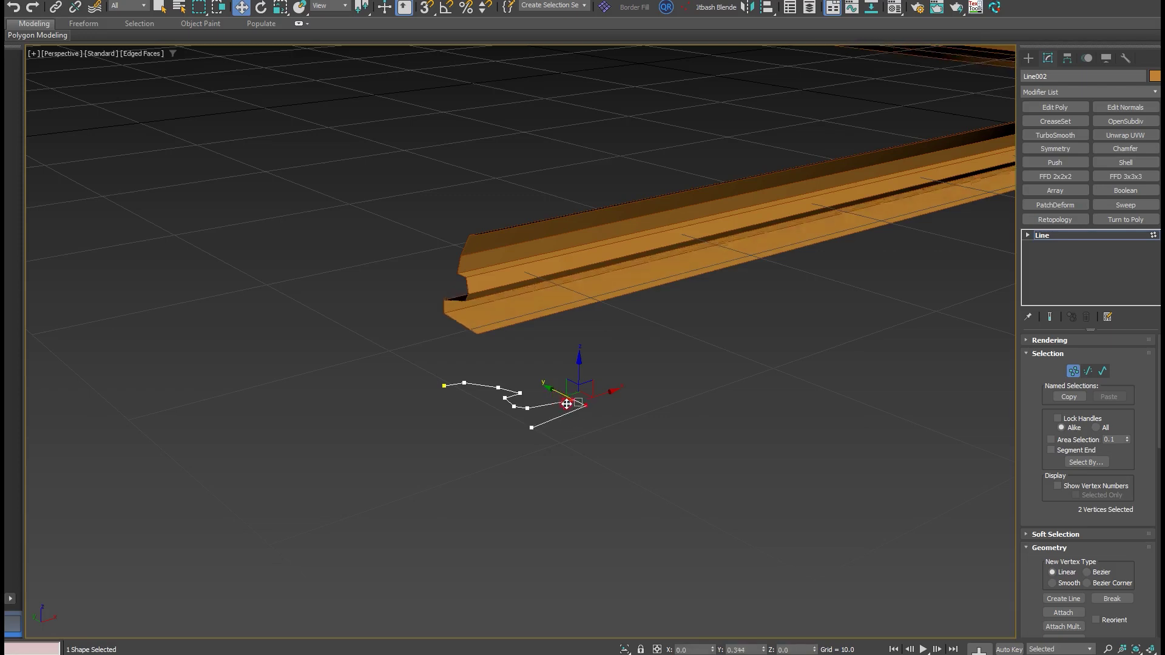
Step: Move the moulding profile's last outer segment outward along the Y axis to widen the profile
{"action": "key", "text": "2"}
{"action": "left_click", "coordinate": [567, 414]}
{"action": "left_click_drag", "start_coordinate": [544, 412], "coordinate": [583, 442]}
Step: Change five vertices along the stepped part of the moulding profile to Smooth
{"action": "left_click", "coordinate": [464, 383]}
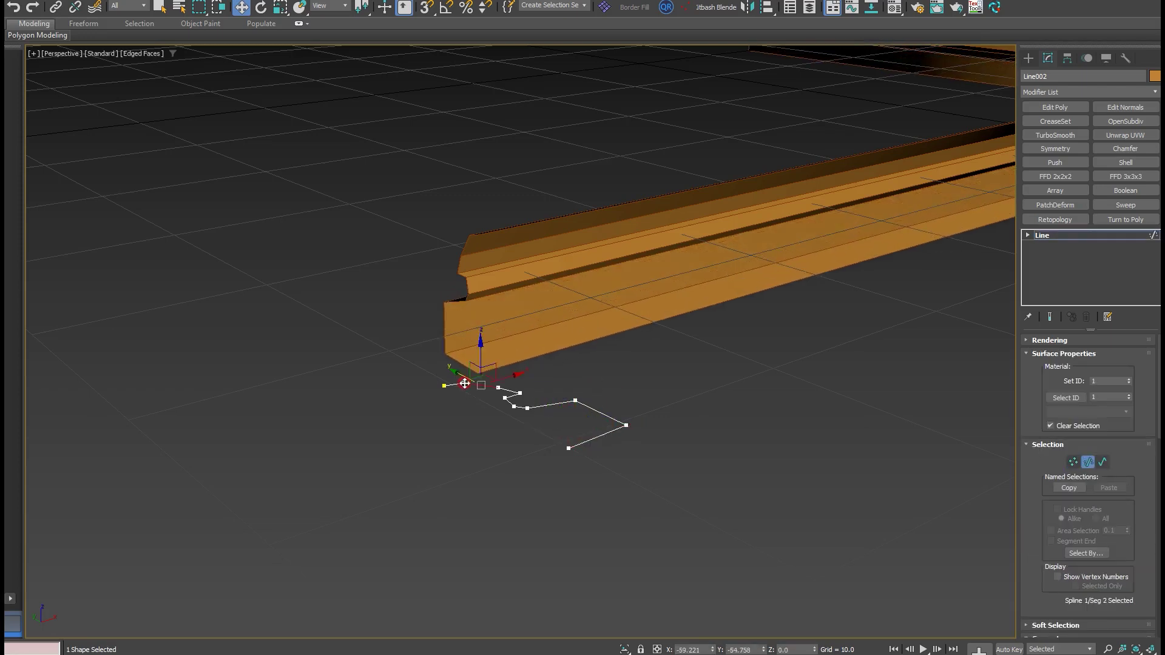
{"action": "key", "text": "1"}
{"action": "right_click", "coordinate": [565, 354]}
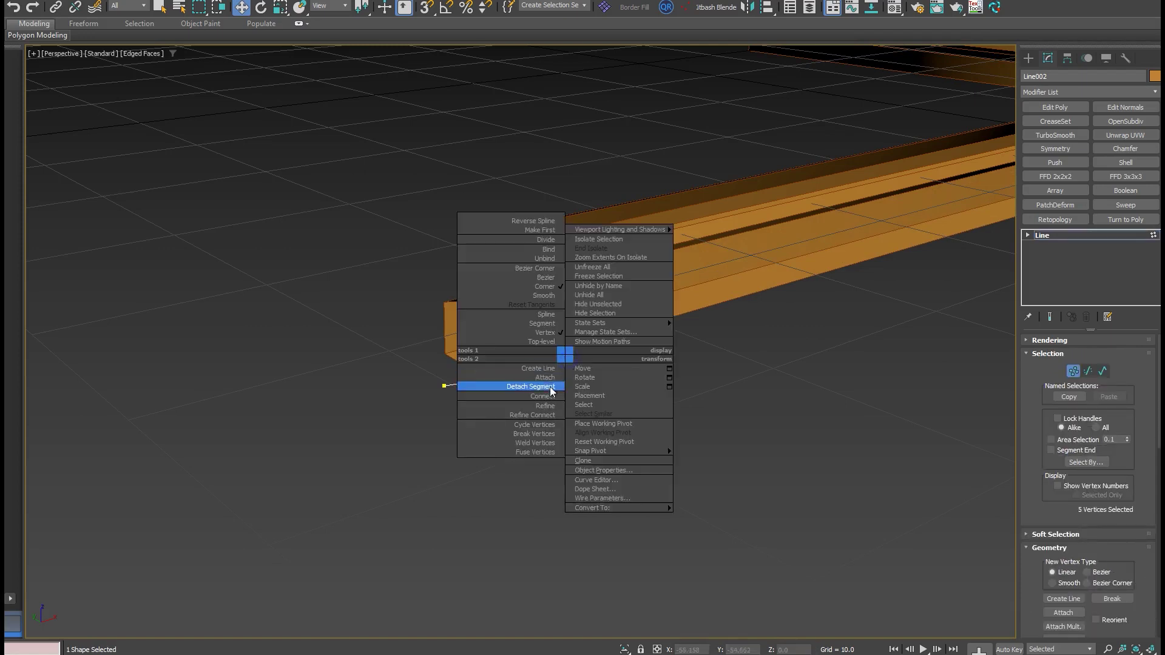
{"action": "left_click", "coordinate": [548, 296]}
Step: Try pulling the profile's end vertex back and forth along the Y axis to reshape the swept moulding's upper part
{"action": "middle_click_drag", "start_coordinate": [586, 368], "coordinate": [497, 365], "text": "alt"}
{"action": "left_click_drag", "start_coordinate": [528, 379], "coordinate": [588, 338]}
{"action": "middle_click_drag", "start_coordinate": [588, 338], "coordinate": [559, 355], "text": "alt"}
{"action": "key", "text": "2"}
{"action": "key", "text": "1"}
{"action": "left_click", "coordinate": [530, 335]}
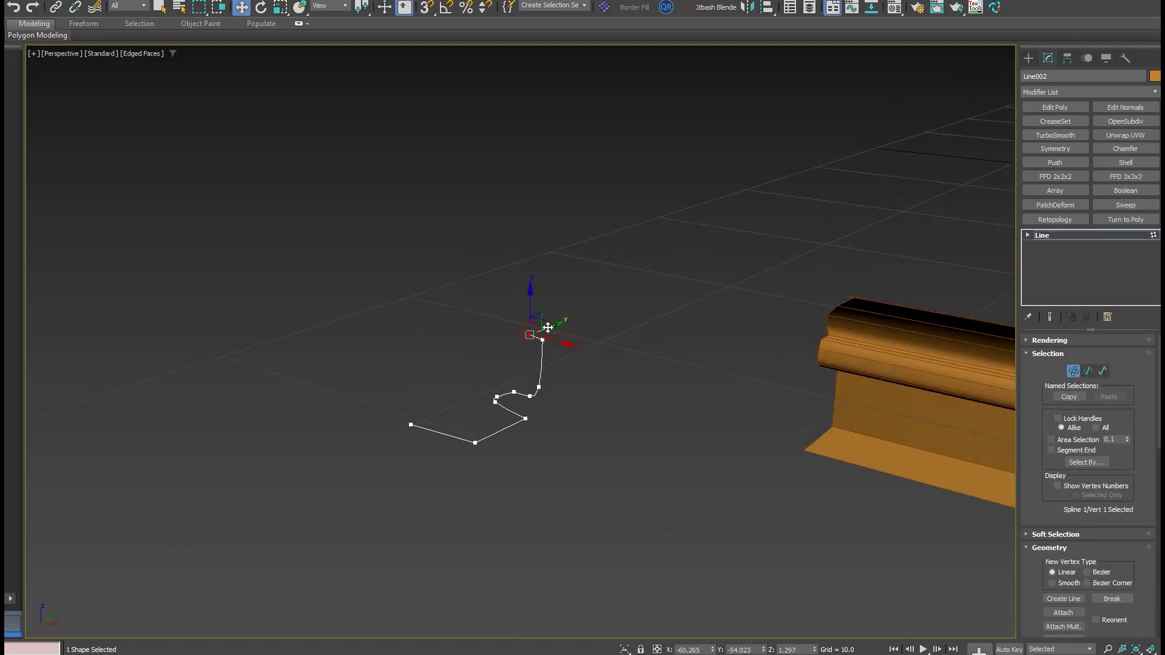
{"action": "left_click_drag", "start_coordinate": [549, 329], "coordinate": [607, 286]}
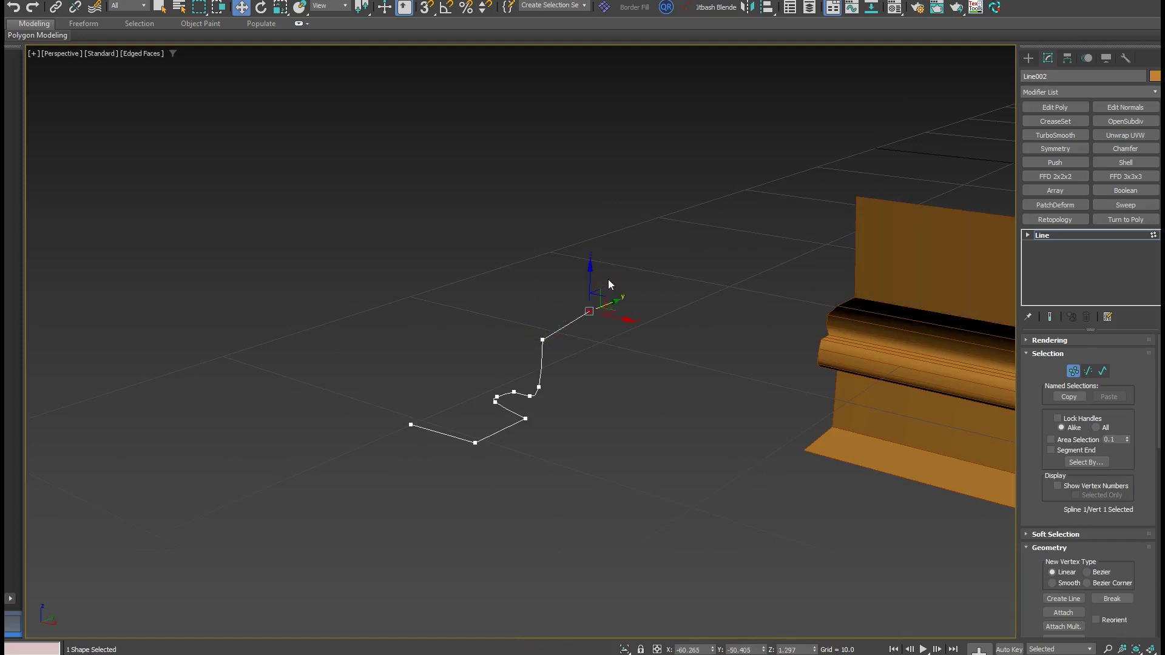
{"action": "key", "text": "Delete"}
{"action": "left_click_drag", "start_coordinate": [521, 363], "coordinate": [555, 328]}
{"action": "middle_click_drag", "start_coordinate": [556, 341], "coordinate": [598, 349], "text": "alt"}
{"action": "middle_click_drag", "start_coordinate": [598, 350], "coordinate": [429, 370]}
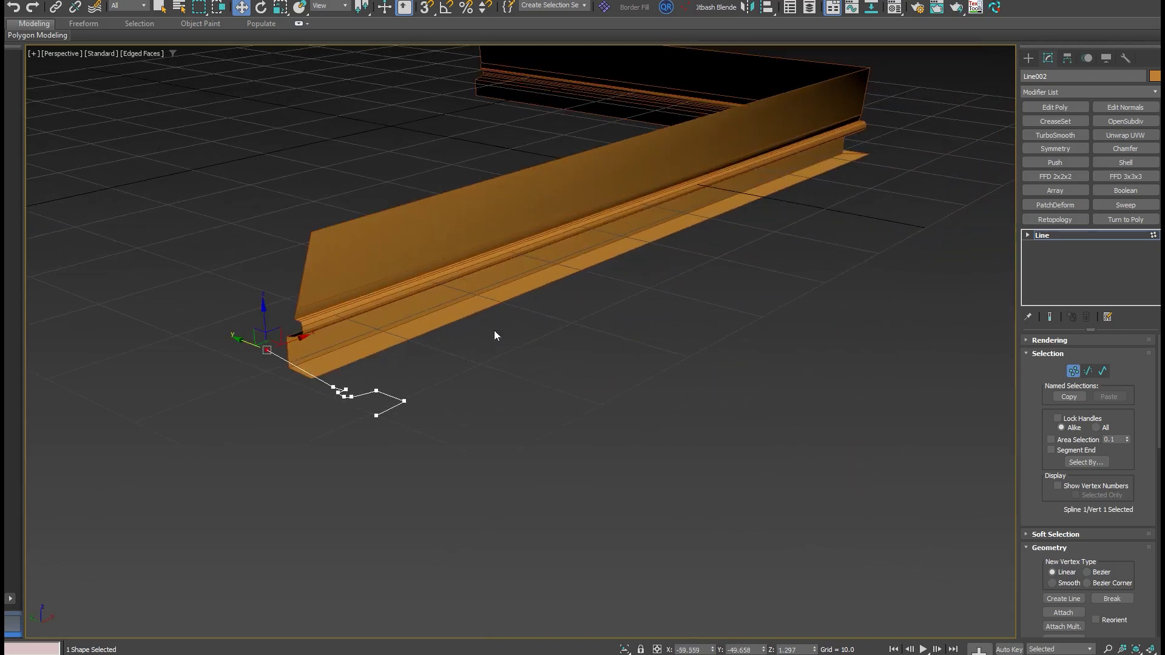
{"action": "left_click_drag", "start_coordinate": [258, 344], "coordinate": [334, 398]}
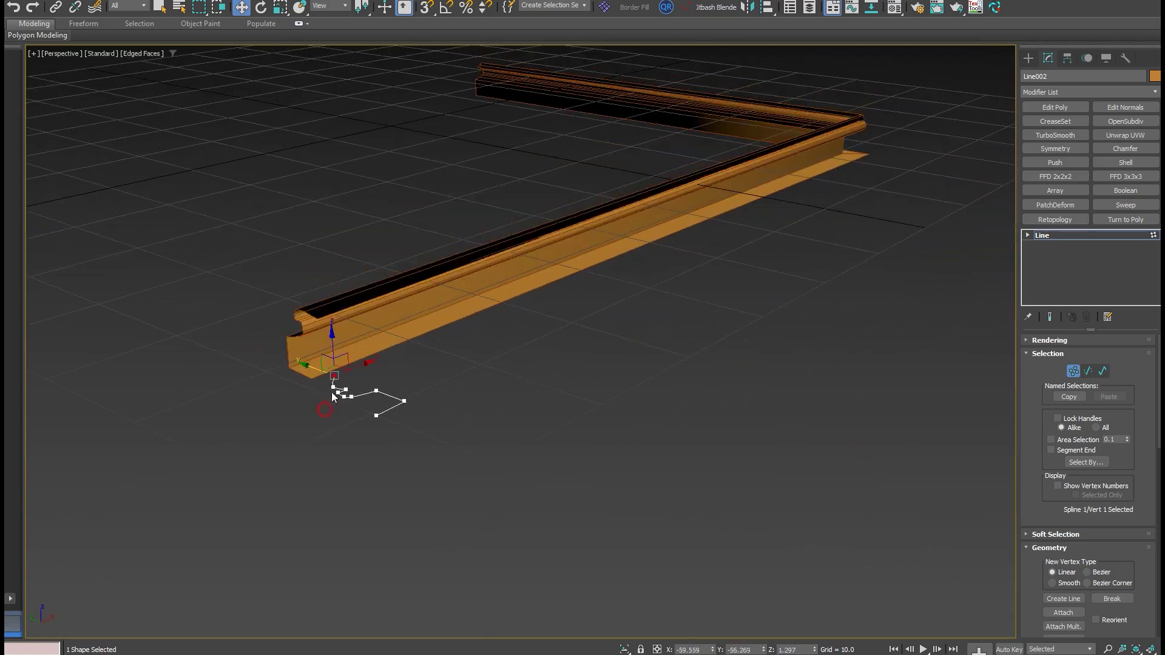
{"action": "scroll", "coordinate": [334, 377], "scroll_direction": "up", "scroll_amount": 4}
Step: Undo the trial moves of the profile's end vertex
{"action": "key", "text": "ctrl+z"}
{"action": "key", "text": "ctrl+z"}
{"action": "key", "text": "ctrl+z"}
{"action": "key", "text": "ctrl+z"}
{"action": "key", "text": "ctrl+z"}
{"action": "key", "text": "ctrl+z"}
{"action": "key", "text": "ctrl+z"}
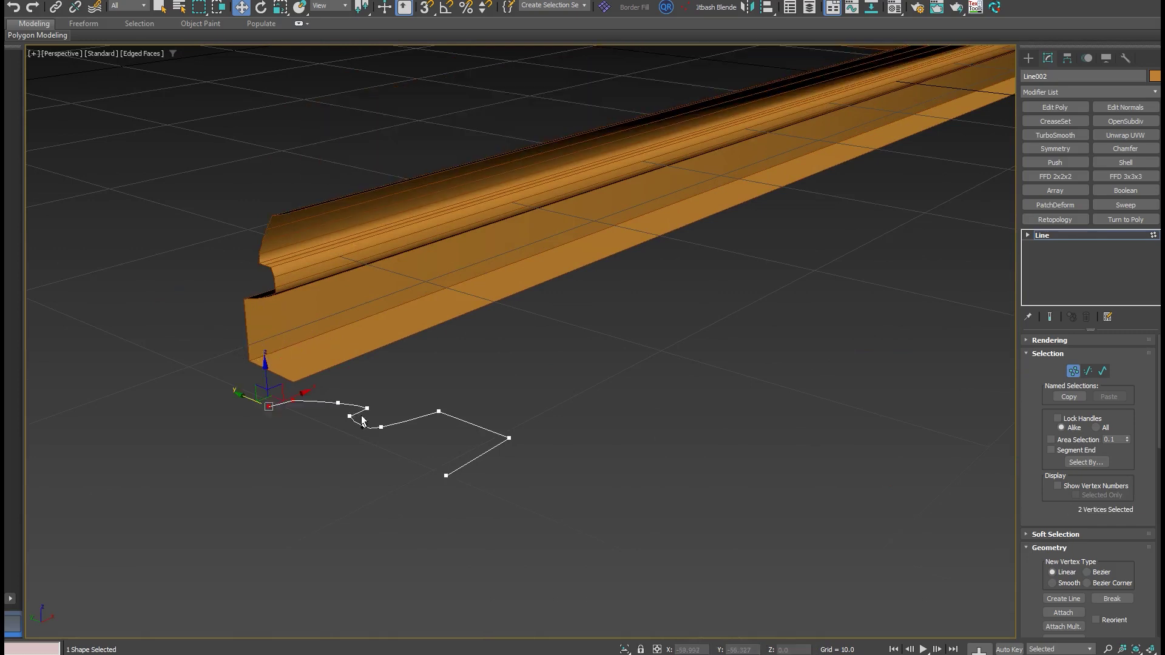
Step: Finish editing the profile's vertices and select the swept L-shaped moulding
{"action": "left_click", "coordinate": [350, 417]}
{"action": "scroll", "coordinate": [349, 413], "scroll_direction": "down", "scroll_amount": 3}
{"action": "middle_click_drag", "start_coordinate": [349, 406], "coordinate": [267, 418], "text": "alt"}
{"action": "middle_click_drag", "start_coordinate": [804, 349], "coordinate": [645, 391]}
{"action": "key", "text": "1"}
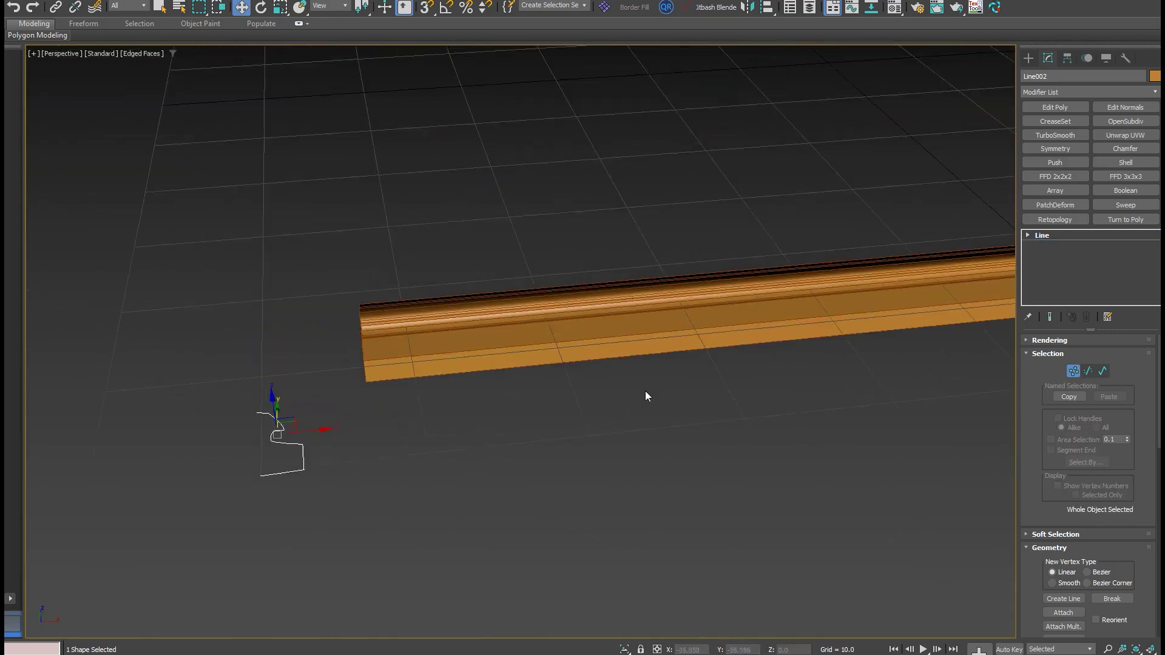
{"action": "scroll", "coordinate": [646, 397], "scroll_direction": "down", "scroll_amount": 3}
{"action": "left_click", "coordinate": [553, 366]}
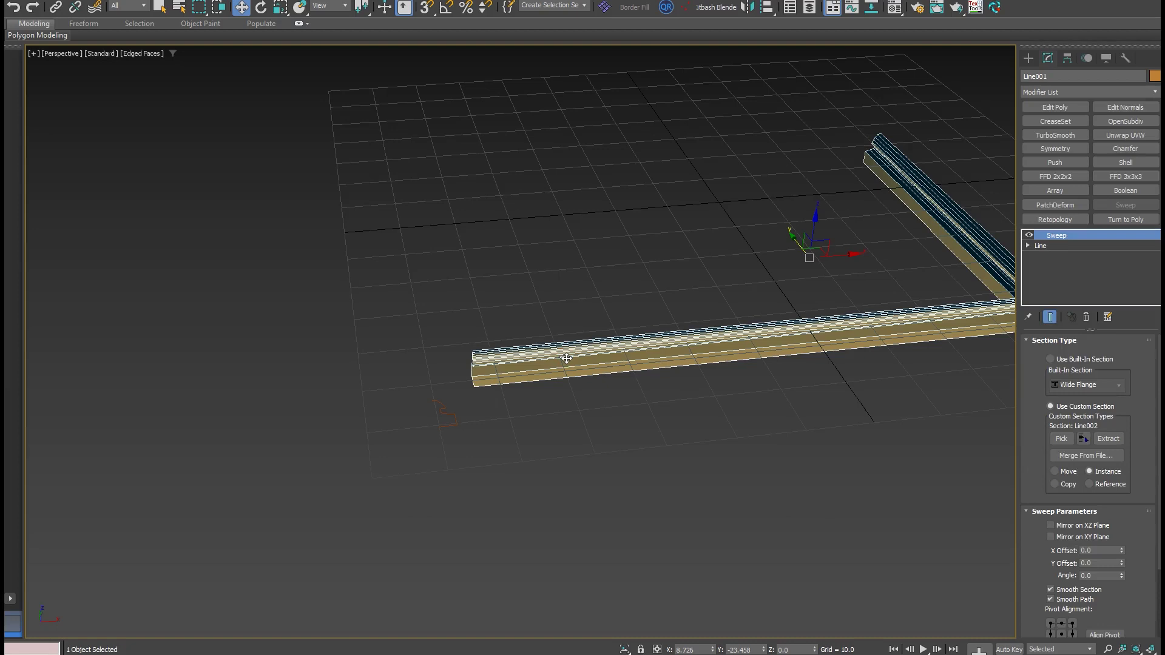
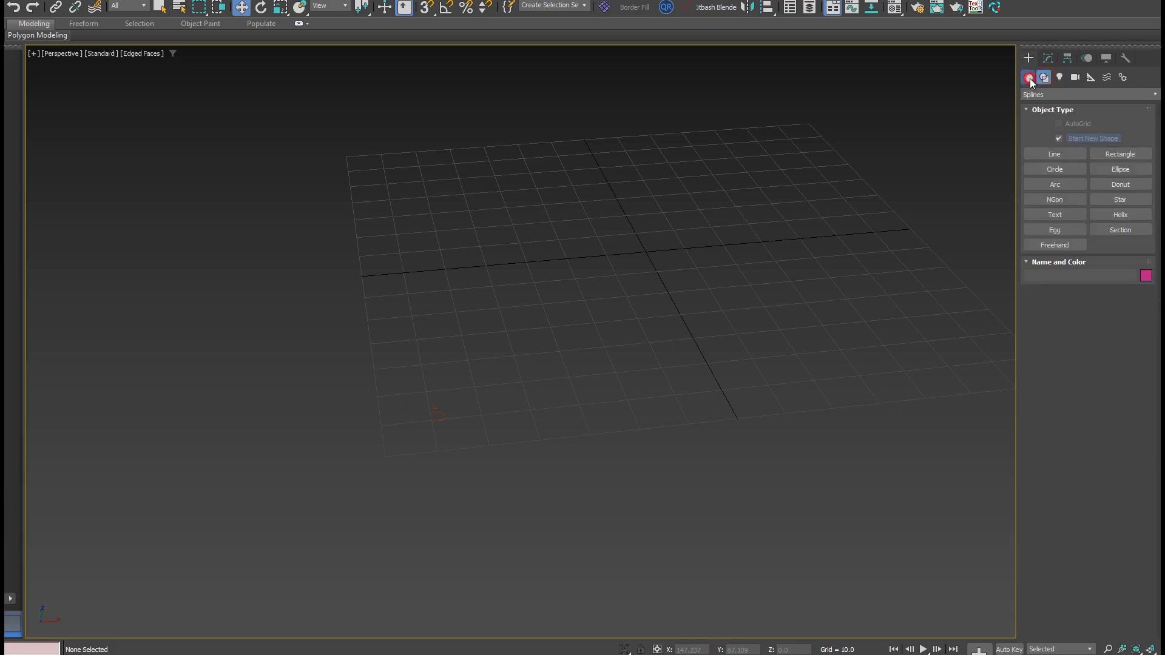
Step: Create a standard primitive plane about 76 by 76 units on the grid beside the moulding profile line
{"action": "left_click", "coordinate": [1048, 94]}
{"action": "left_click", "coordinate": [1043, 106]}
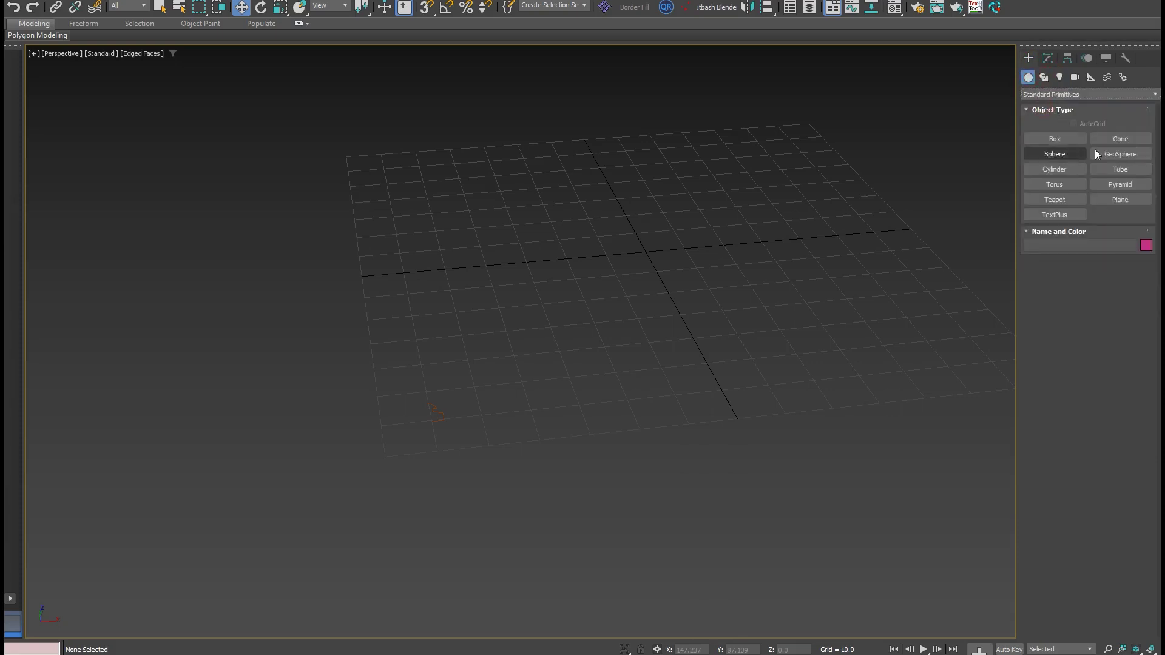
{"action": "left_click", "coordinate": [1124, 202]}
{"action": "left_click_drag", "start_coordinate": [545, 261], "coordinate": [983, 406]}
{"action": "right_click", "coordinate": [882, 279]}
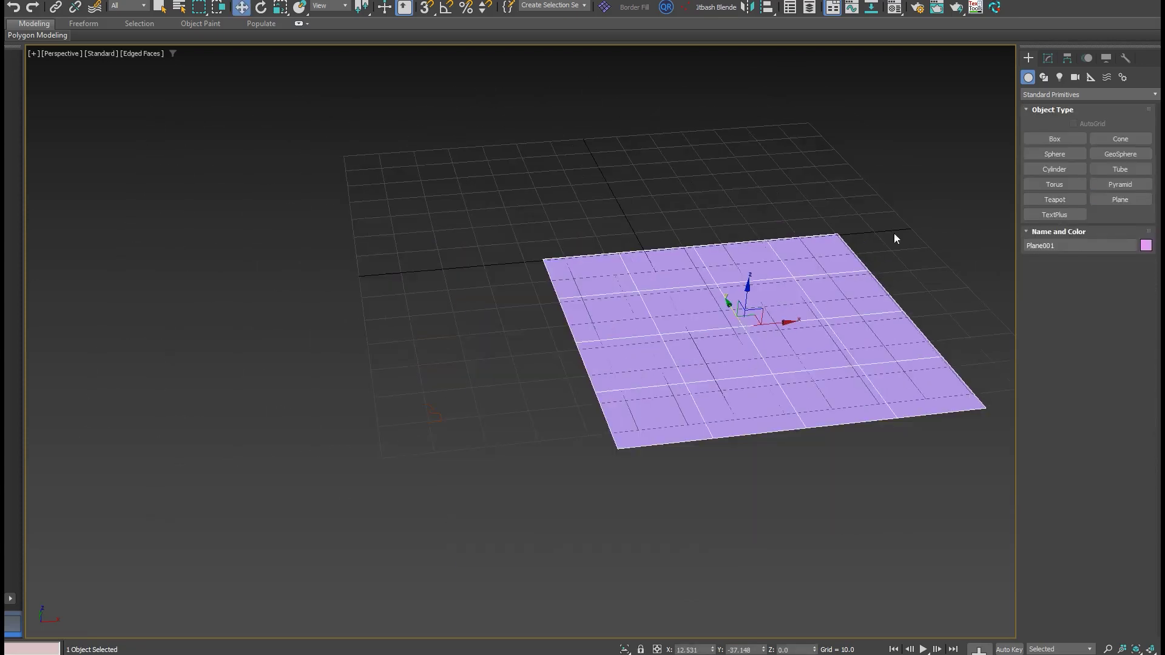
Step: Add a Shell modifier with Bevel Edges using the moulding profile line as Bevel Spline, and increase its Outer Amount
{"action": "left_click", "coordinate": [1047, 57]}
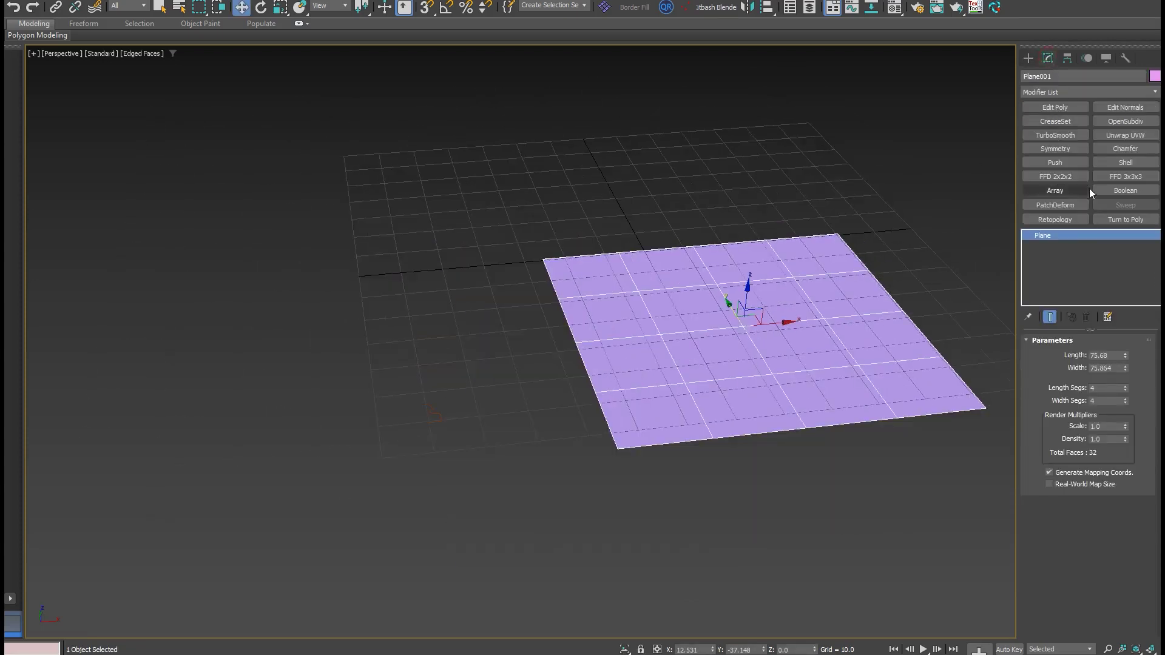
{"action": "left_click", "coordinate": [1120, 168]}
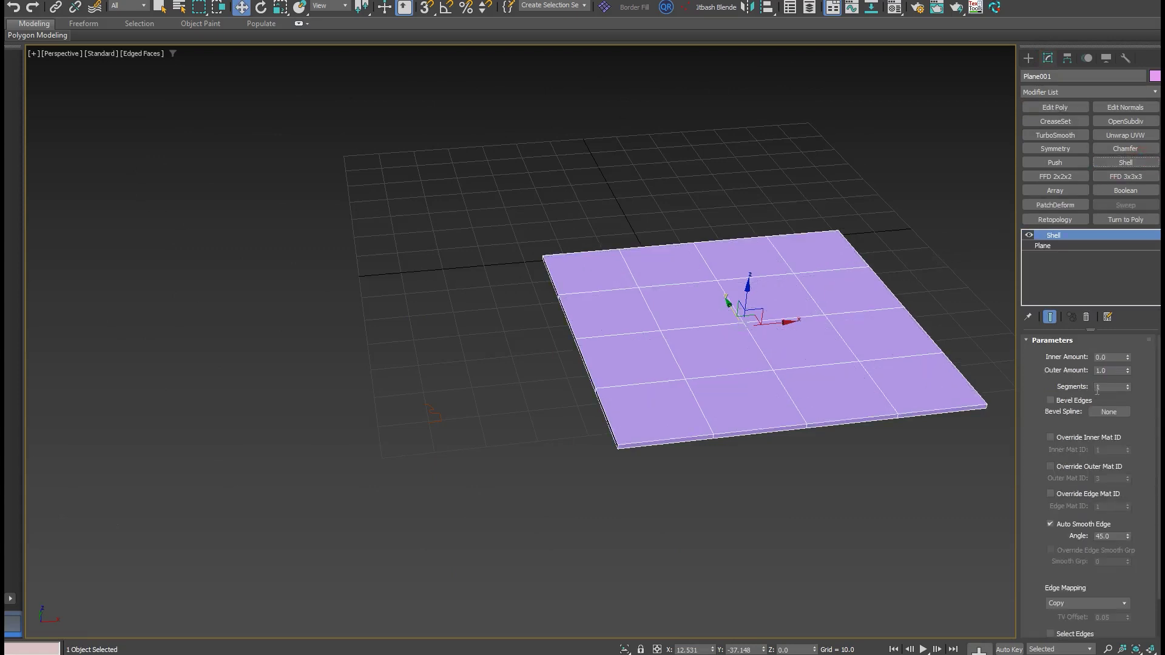
{"action": "left_click", "coordinate": [1050, 401]}
{"action": "left_click", "coordinate": [1108, 412]}
{"action": "left_click", "coordinate": [438, 417]}
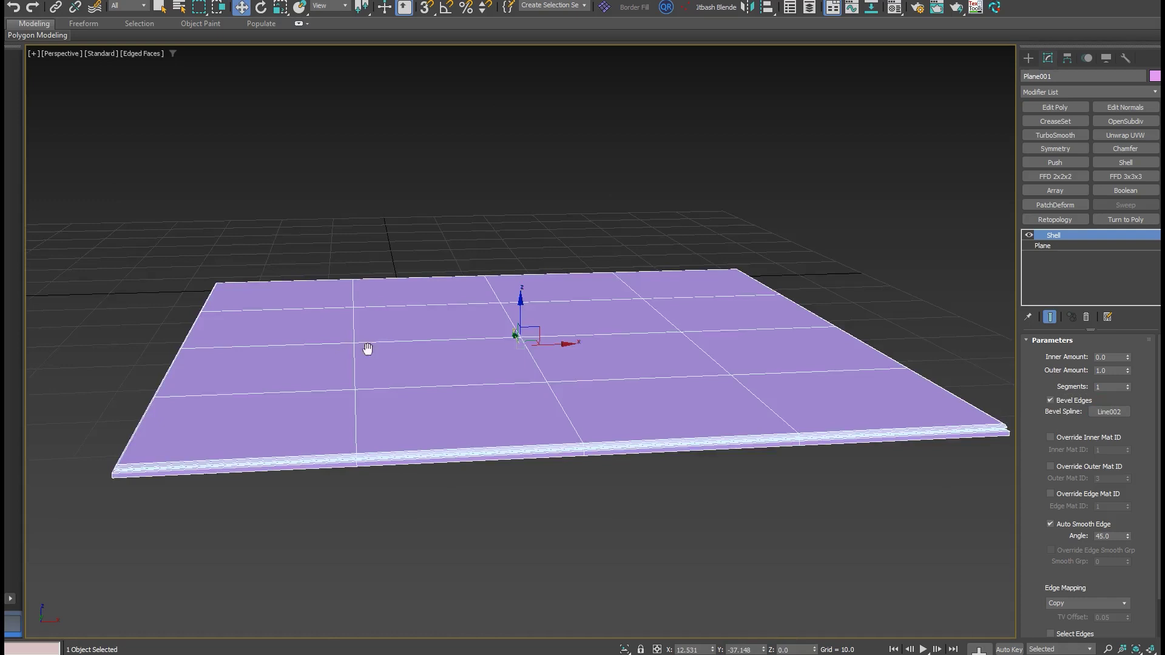
{"action": "scroll", "coordinate": [369, 346], "scroll_direction": "up", "scroll_amount": 3}
{"action": "left_click_drag", "start_coordinate": [1128, 372], "coordinate": [1128, 255]}
Step: Select the moulding profile line and change the two vertices of its outer edge segment to Smooth
{"action": "middle_click_drag", "start_coordinate": [244, 431], "coordinate": [285, 360], "text": "alt"}
{"action": "left_click", "coordinate": [286, 358]}
{"action": "scroll", "coordinate": [285, 359], "scroll_direction": "up", "scroll_amount": 2}
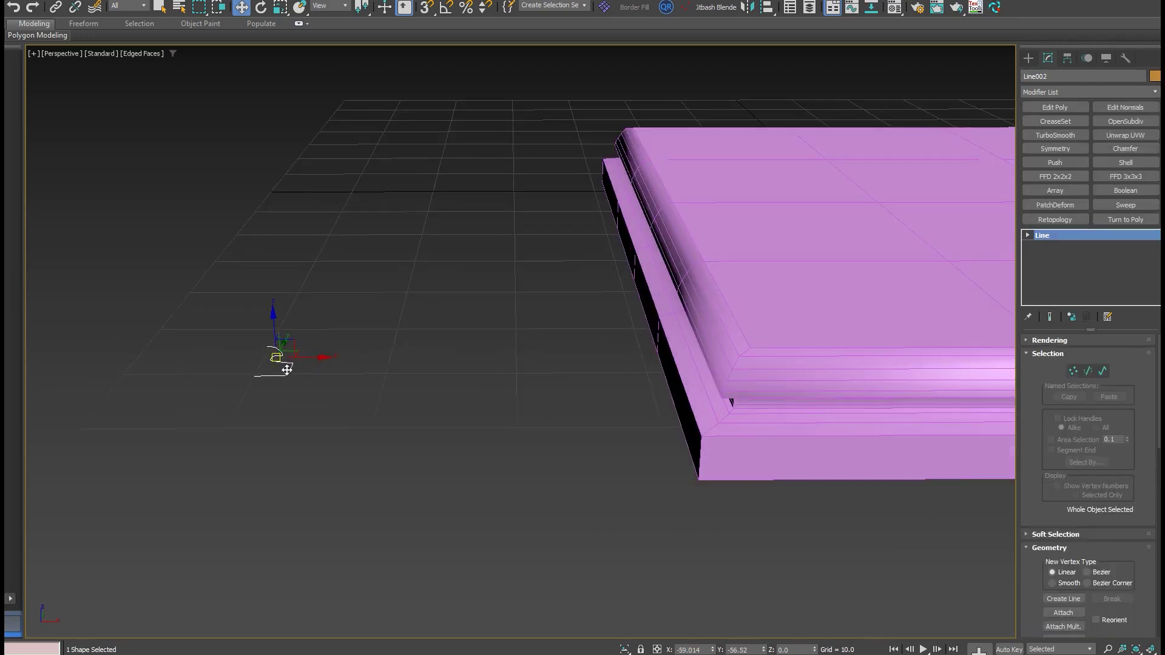
{"action": "key", "text": "1"}
{"action": "left_click", "coordinate": [287, 373]}
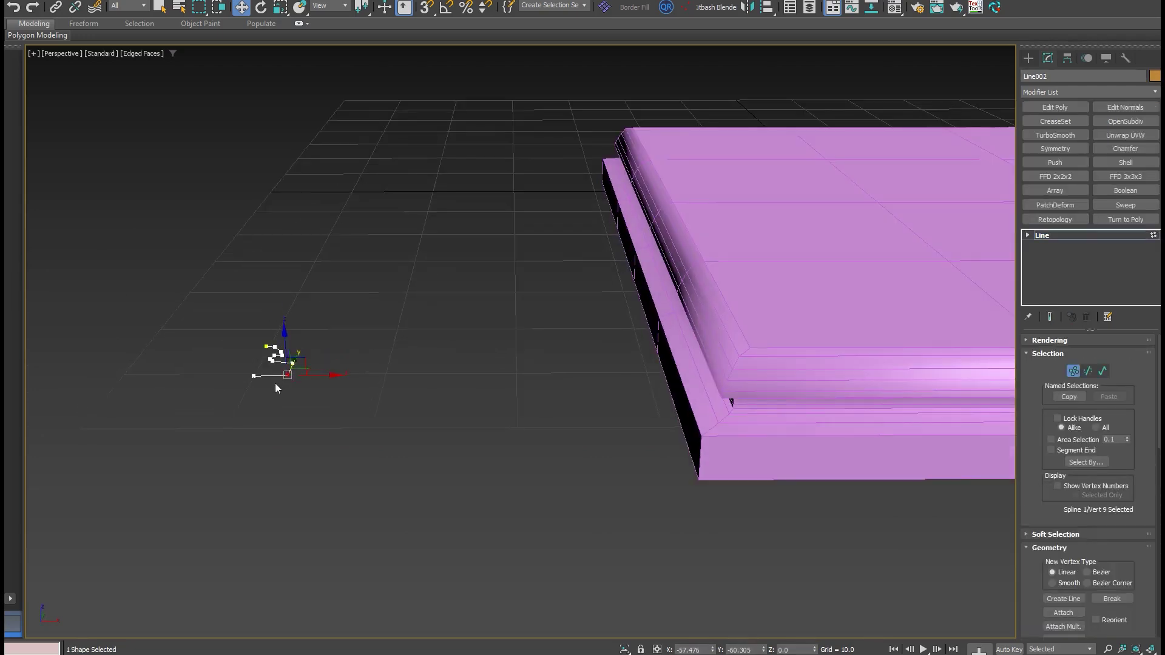
{"action": "key", "text": "2"}
{"action": "left_click", "coordinate": [281, 367]}
{"action": "middle_click_drag", "start_coordinate": [281, 367], "coordinate": [294, 391], "text": "alt"}
{"action": "key", "text": "1"}
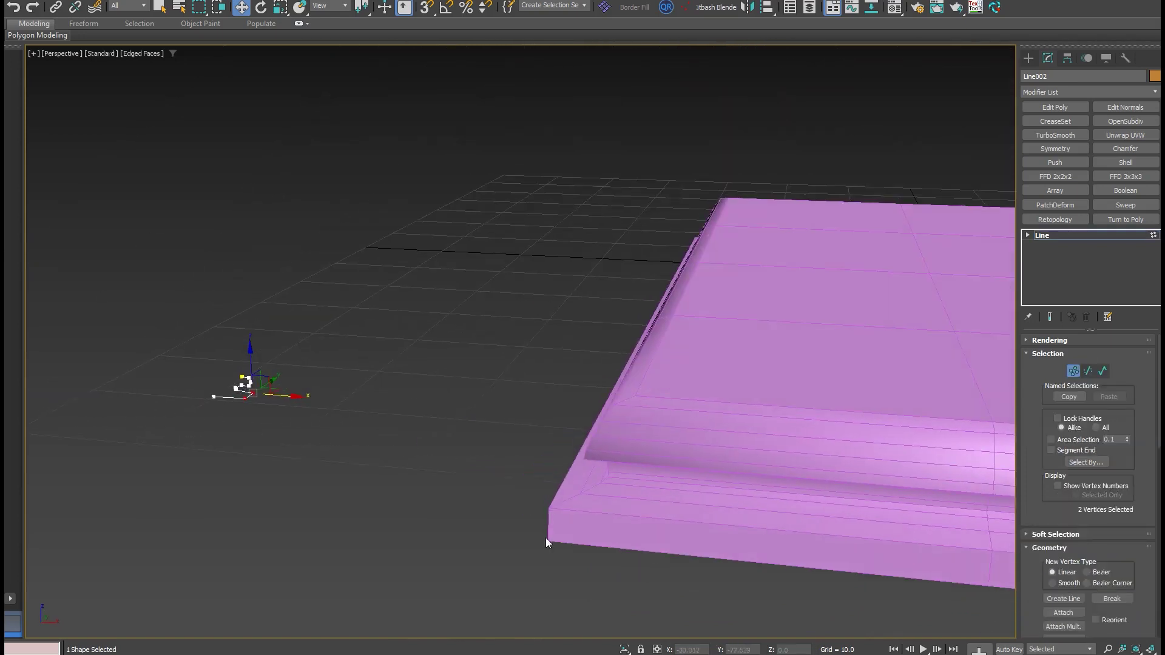
{"action": "right_click", "coordinate": [332, 371]}
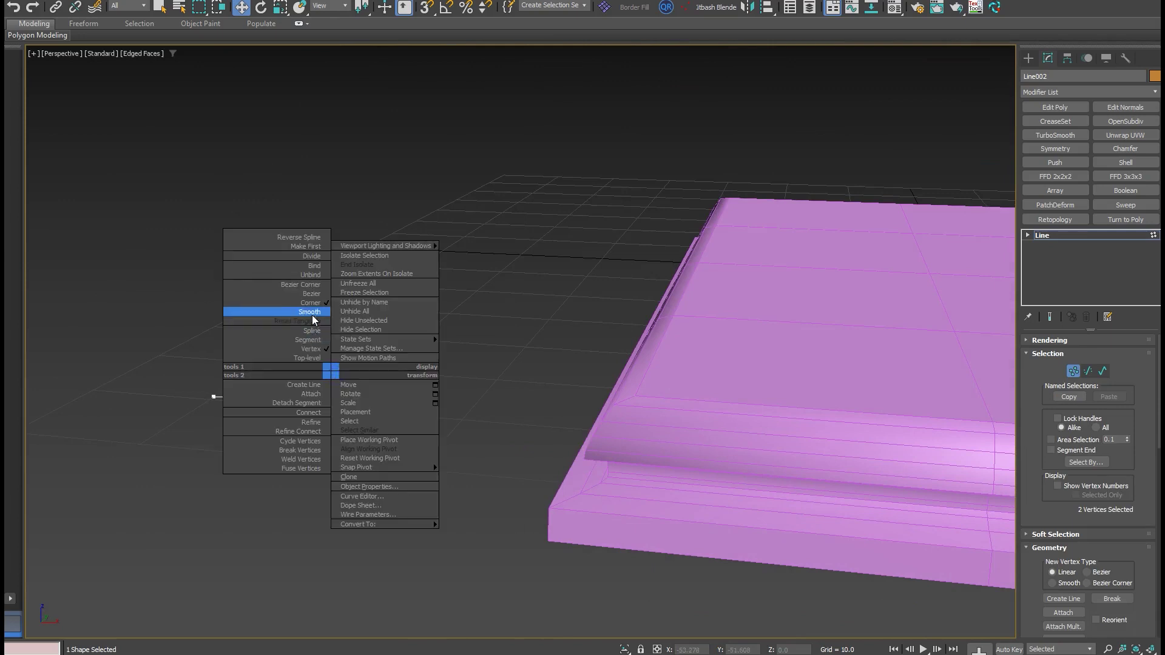
{"action": "left_click", "coordinate": [313, 312]}
{"action": "middle_click_drag", "start_coordinate": [550, 534], "coordinate": [571, 492], "text": "alt"}
{"action": "middle_click_drag", "start_coordinate": [425, 439], "coordinate": [327, 406], "text": "alt"}
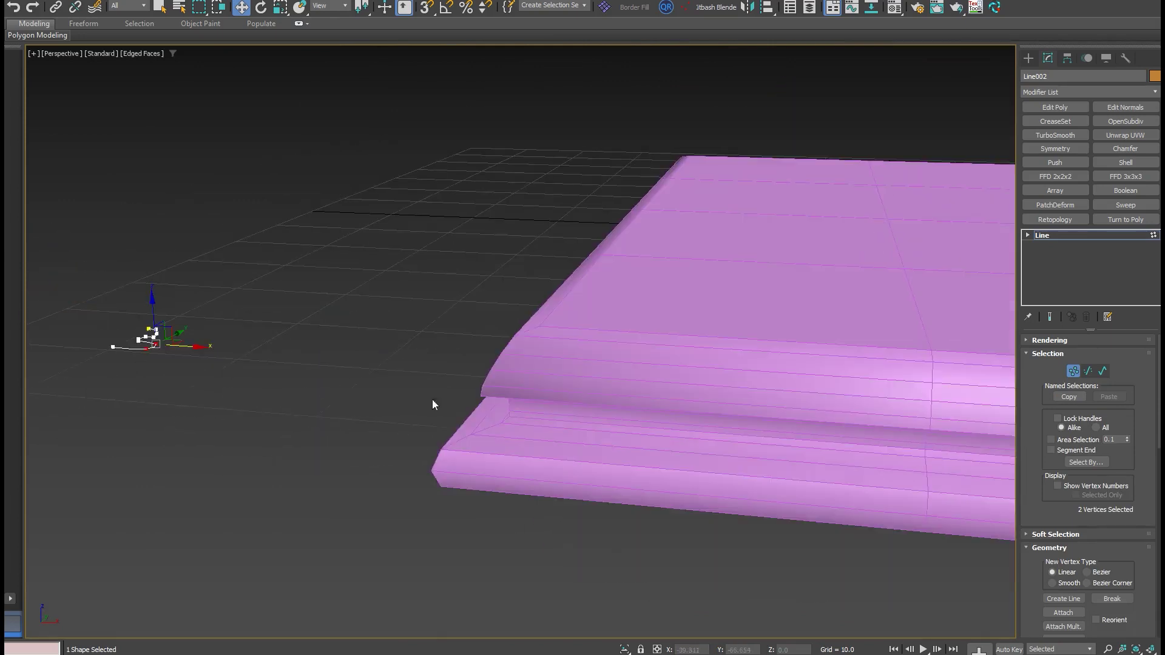
{"action": "middle_click_drag", "start_coordinate": [433, 404], "coordinate": [1020, 398], "text": "alt"}
Step: Set the profile line's interpolation steps to 4 and inspect the smoother bevel on the slab
{"action": "left_click_drag", "start_coordinate": [1156, 446], "coordinate": [1151, 520]}
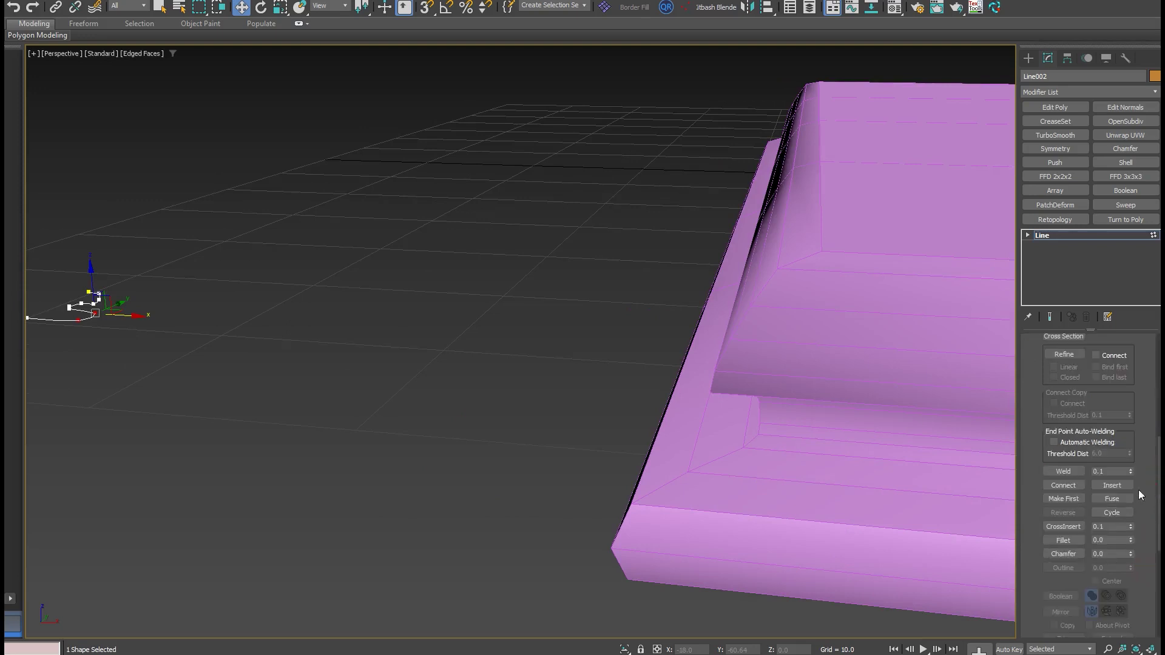
{"action": "scroll", "coordinate": [1040, 413], "scroll_direction": "up", "scroll_amount": 5}
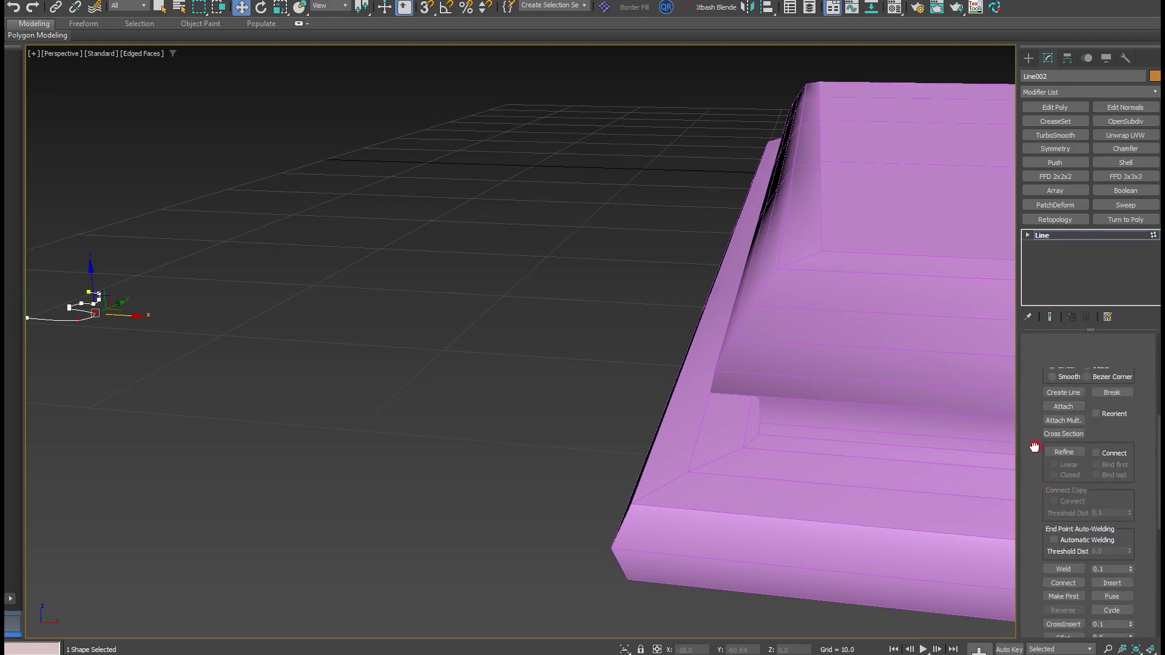
{"action": "left_click", "coordinate": [1039, 370]}
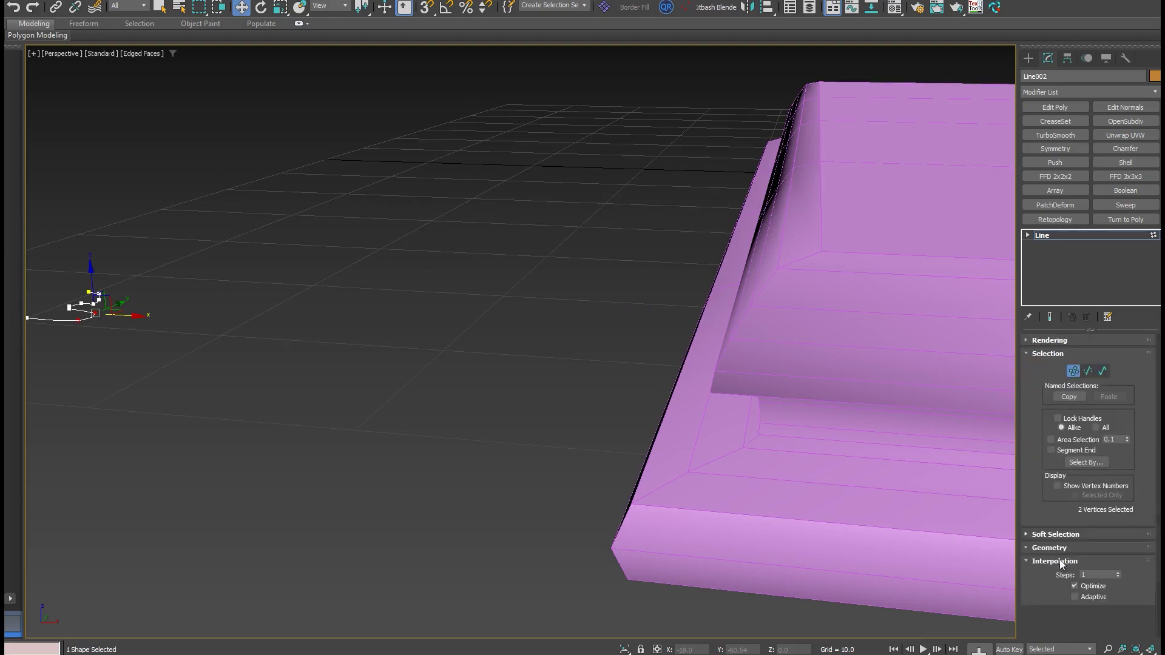
{"action": "left_click", "coordinate": [1118, 573]}
{"action": "left_click", "coordinate": [1118, 573]}
{"action": "left_click", "coordinate": [1118, 573]}
{"action": "middle_click_drag", "start_coordinate": [636, 456], "coordinate": [437, 332], "text": "alt"}
{"action": "key", "text": "F4"}
{"action": "key", "text": "F4"}
{"action": "scroll", "coordinate": [444, 354], "scroll_direction": "down", "scroll_amount": 4}
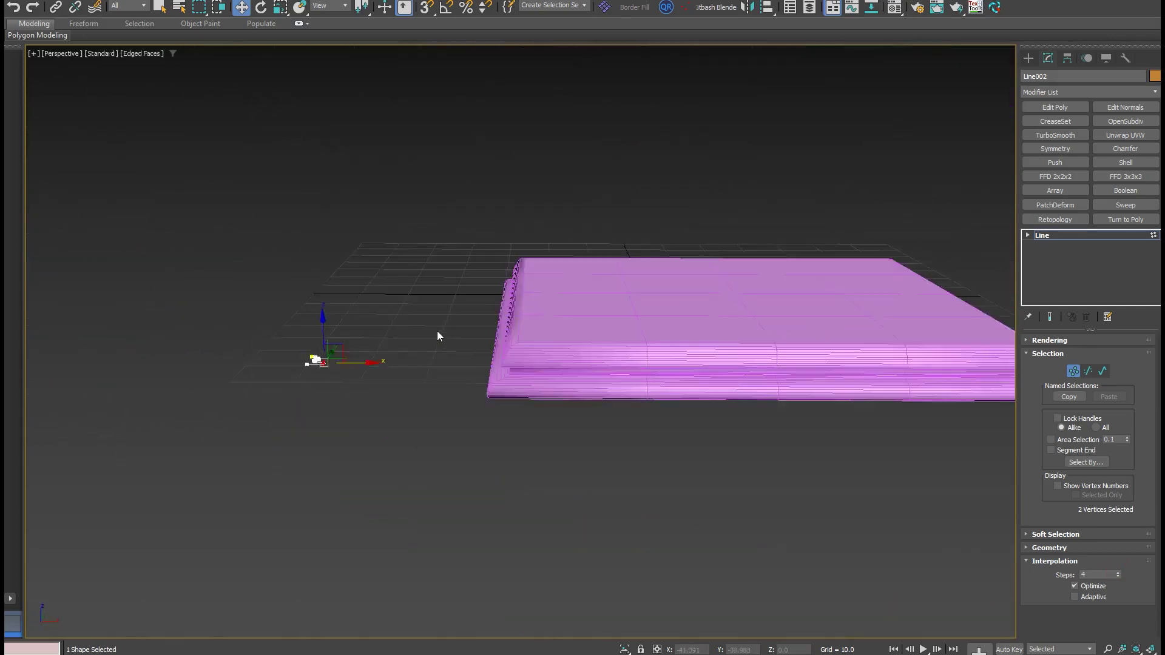
Step: Exit vertex editing of the profile and delete both the profile line and the bevelled slab
{"action": "scroll", "coordinate": [437, 331], "scroll_direction": "down", "scroll_amount": 2}
{"action": "left_click", "coordinate": [266, 408]}
{"action": "left_click_drag", "start_coordinate": [266, 408], "coordinate": [478, 331]}
{"action": "scroll", "coordinate": [478, 332], "scroll_direction": "up", "scroll_amount": 3}
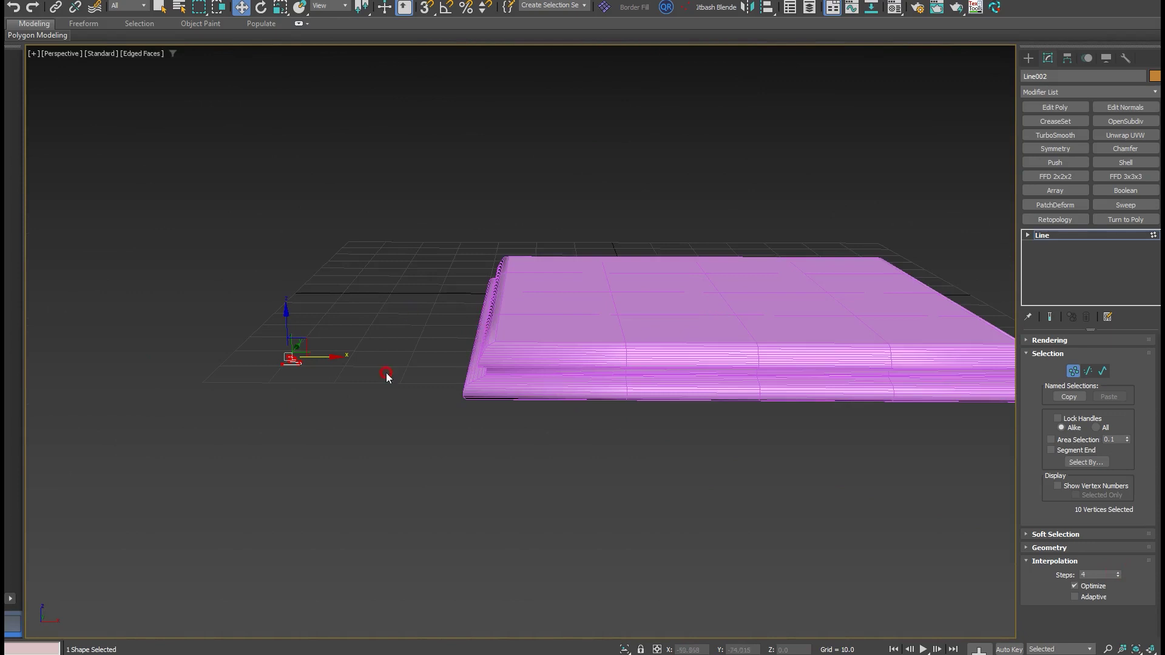
{"action": "middle_click_drag", "start_coordinate": [512, 370], "coordinate": [521, 376], "text": "alt"}
{"action": "key", "text": "1"}
{"action": "middle_click_drag", "start_coordinate": [620, 267], "coordinate": [618, 302], "text": "alt"}
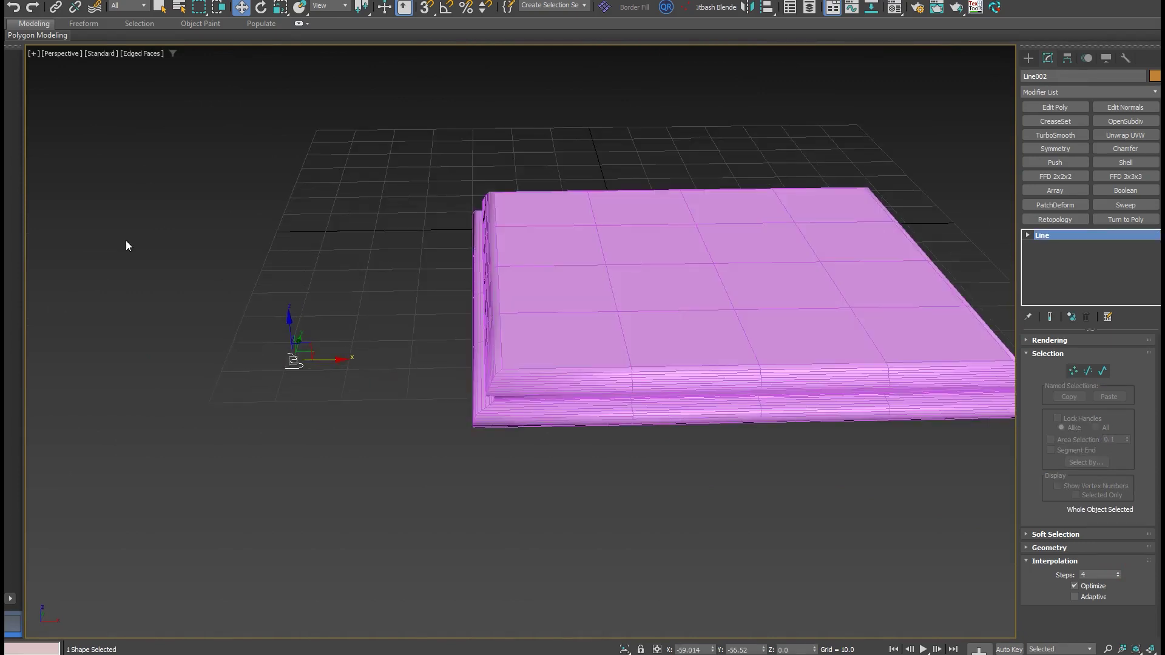
{"action": "left_click_drag", "start_coordinate": [795, 499], "coordinate": [795, 499]}
{"action": "key", "text": "Delete"}
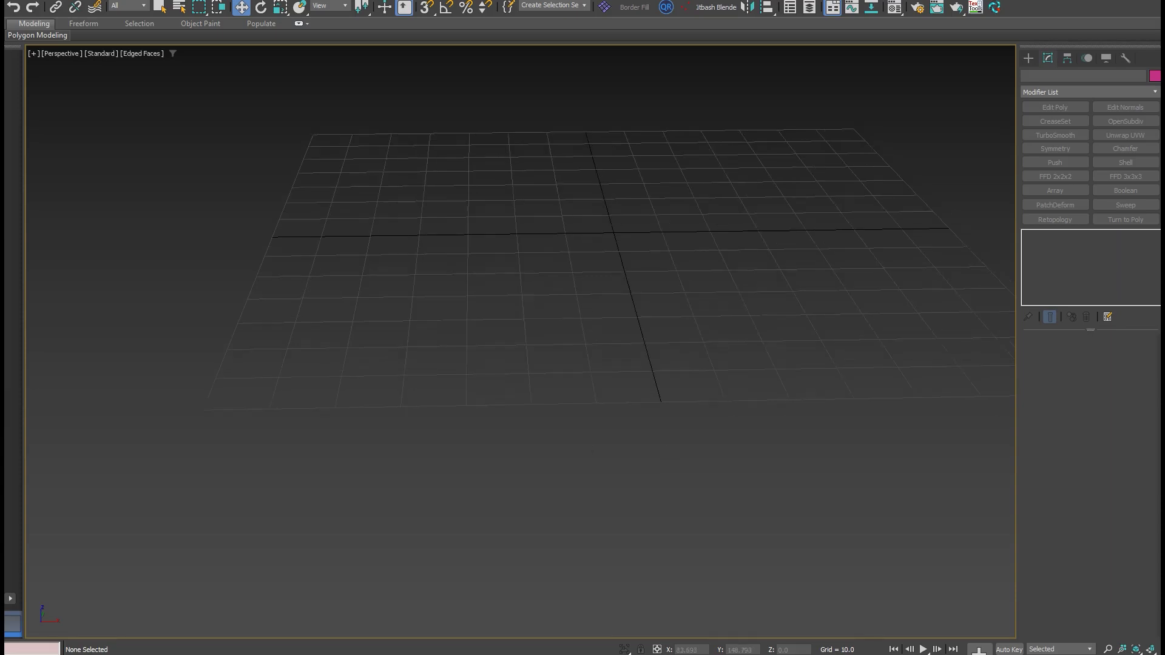
Step: Create a tall box with a base about 9.5 units long and 6.9 units wide on the grid
{"action": "left_click", "coordinate": [1029, 57]}
{"action": "scroll", "coordinate": [778, 285], "scroll_direction": "up", "scroll_amount": 4}
{"action": "left_click_drag", "start_coordinate": [801, 245], "coordinate": [747, 289]}
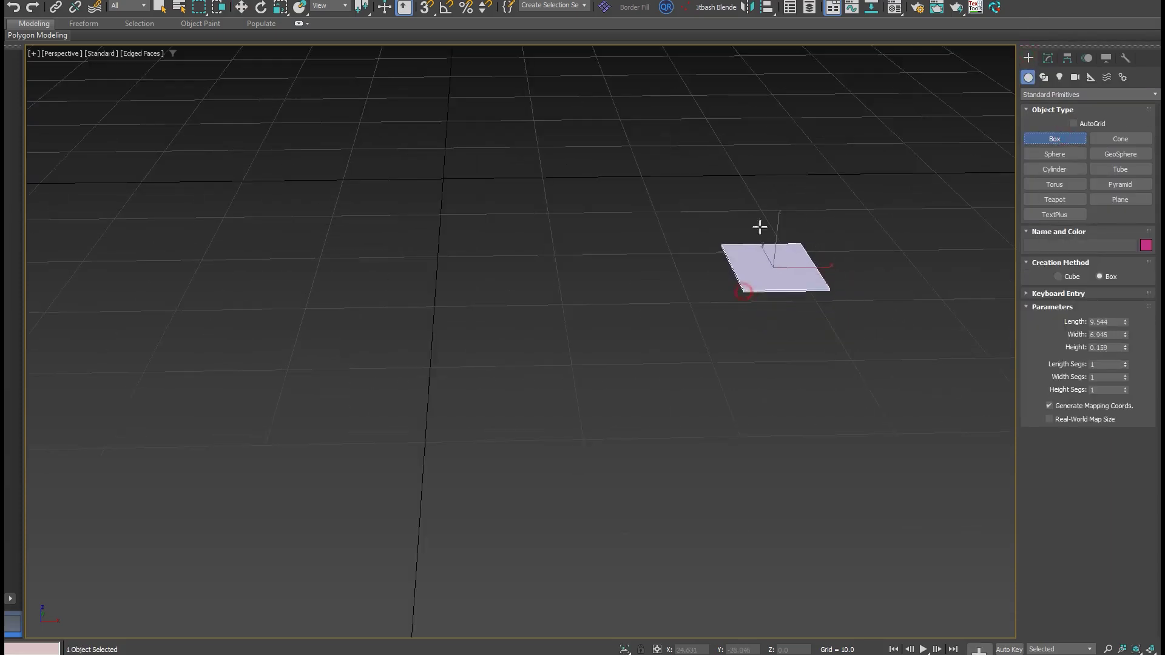
{"action": "left_click", "coordinate": [761, 162]}
{"action": "right_click", "coordinate": [766, 165]}
{"action": "scroll", "coordinate": [796, 177], "scroll_direction": "up", "scroll_amount": 4}
{"action": "scroll", "coordinate": [795, 182], "scroll_direction": "down", "scroll_amount": 6}
{"action": "middle_click_drag", "start_coordinate": [794, 184], "coordinate": [786, 187], "text": "alt"}
{"action": "scroll", "coordinate": [787, 187], "scroll_direction": "up", "scroll_amount": 4}
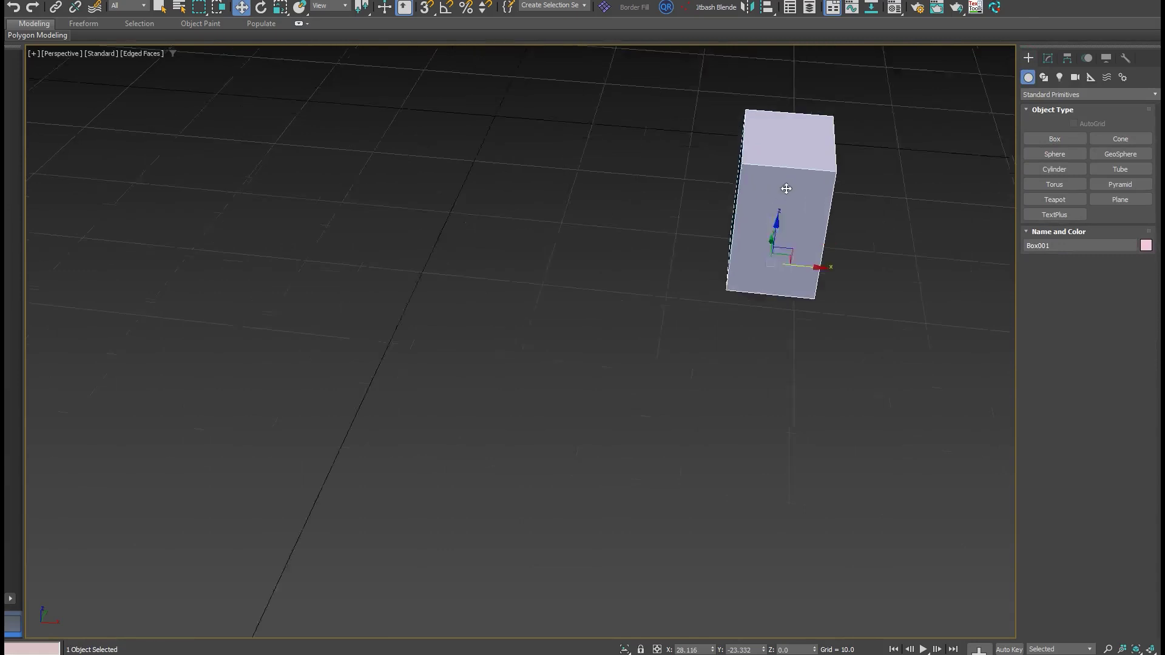
Step: Convert the box to an editable poly and insert a series of closely spaced parallel edge loops across its width
{"action": "key", "text": "ctrl+e"}
{"action": "key", "text": "alt+1"}
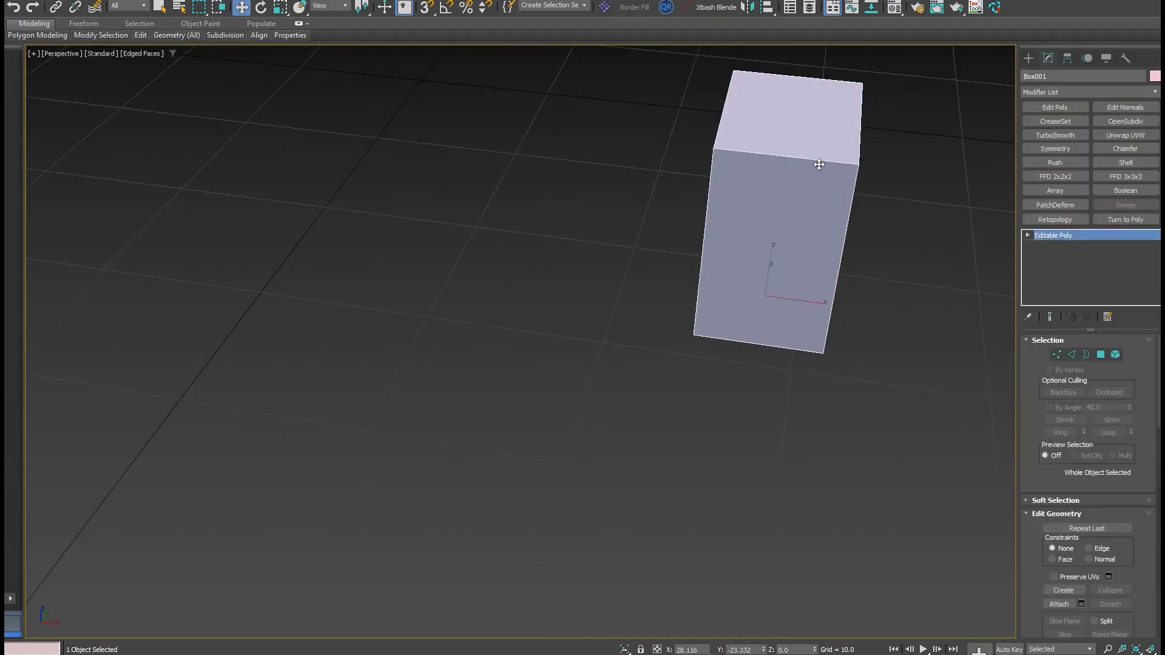
{"action": "left_click", "coordinate": [840, 163]}
{"action": "left_click", "coordinate": [821, 161]}
{"action": "left_click", "coordinate": [800, 157]}
{"action": "left_click", "coordinate": [780, 155]}
{"action": "left_click", "coordinate": [780, 156]}
{"action": "left_click", "coordinate": [760, 153]}
{"action": "left_click", "coordinate": [741, 151]}
{"action": "left_click", "coordinate": [750, 152]}
{"action": "left_click", "coordinate": [731, 150]}
{"action": "left_click", "coordinate": [722, 150]}
{"action": "left_click", "coordinate": [770, 154]}
{"action": "left_click", "coordinate": [809, 159]}
{"action": "left_click", "coordinate": [827, 162]}
{"action": "left_click", "coordinate": [844, 162]}
{"action": "middle_click_drag", "start_coordinate": [844, 163], "coordinate": [812, 229], "text": "alt"}
{"action": "key", "text": "w"}
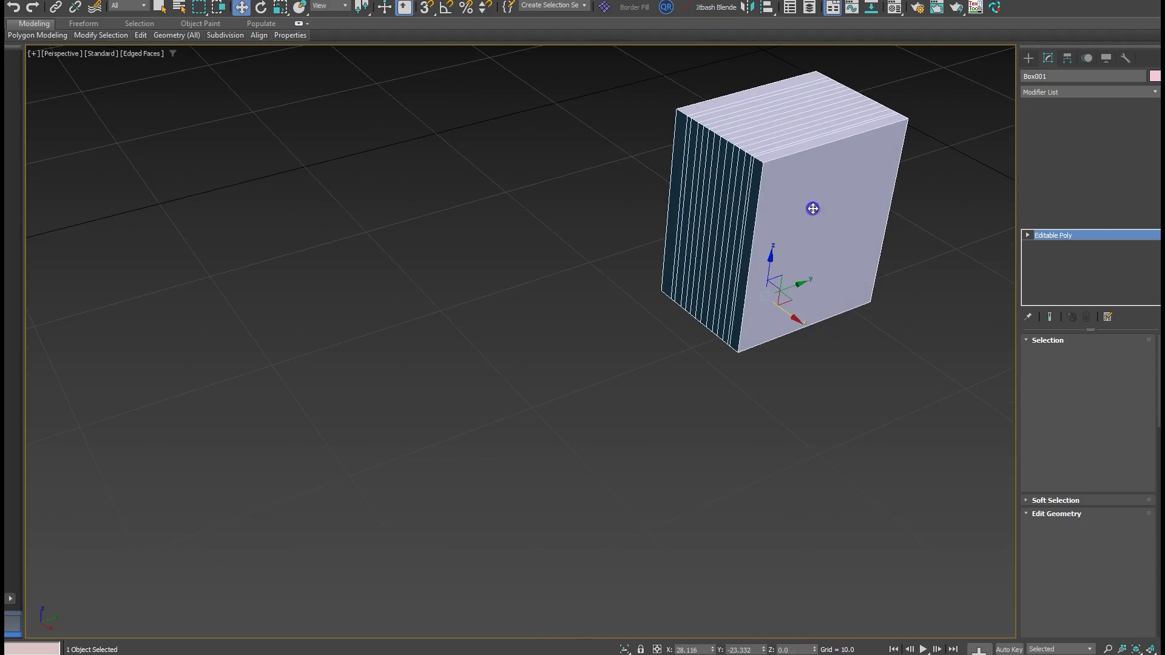
Step: Delete the faces at both ends of the looped box and scale its open ends inward to form a hollow sleeve
{"action": "key", "text": "4"}
{"action": "right_click", "coordinate": [744, 216]}
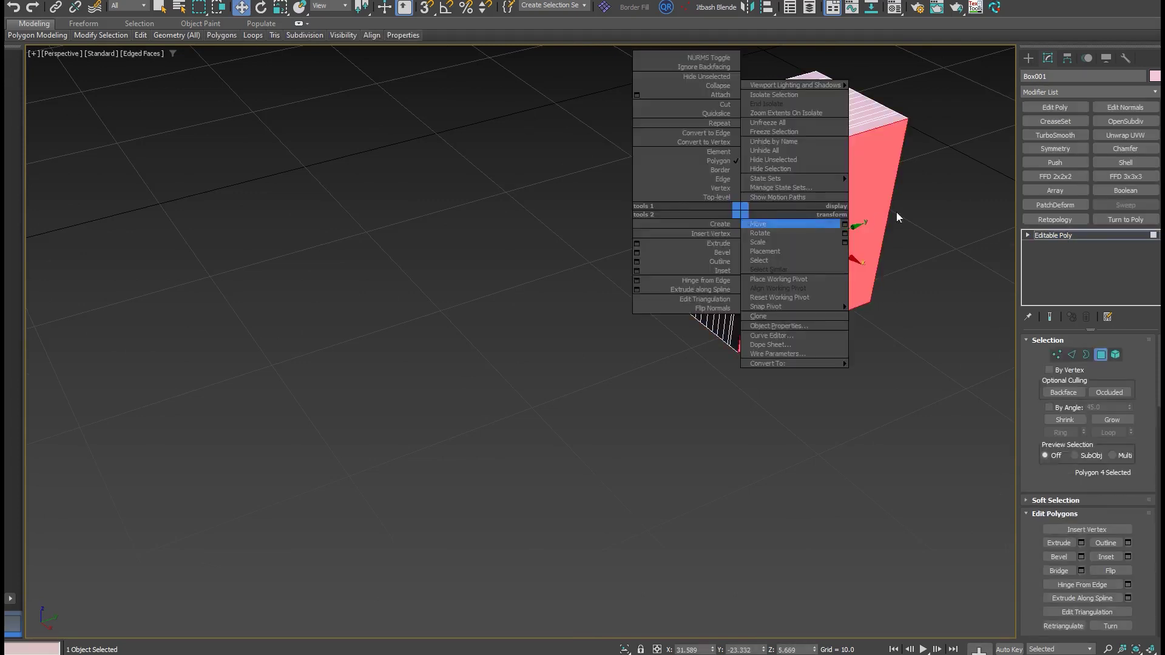
{"action": "left_click", "coordinate": [897, 213]}
{"action": "middle_click_drag", "start_coordinate": [830, 222], "coordinate": [829, 238]}
{"action": "key", "text": "4"}
{"action": "scroll", "coordinate": [810, 228], "scroll_direction": "up", "scroll_amount": 2}
{"action": "key", "text": "4"}
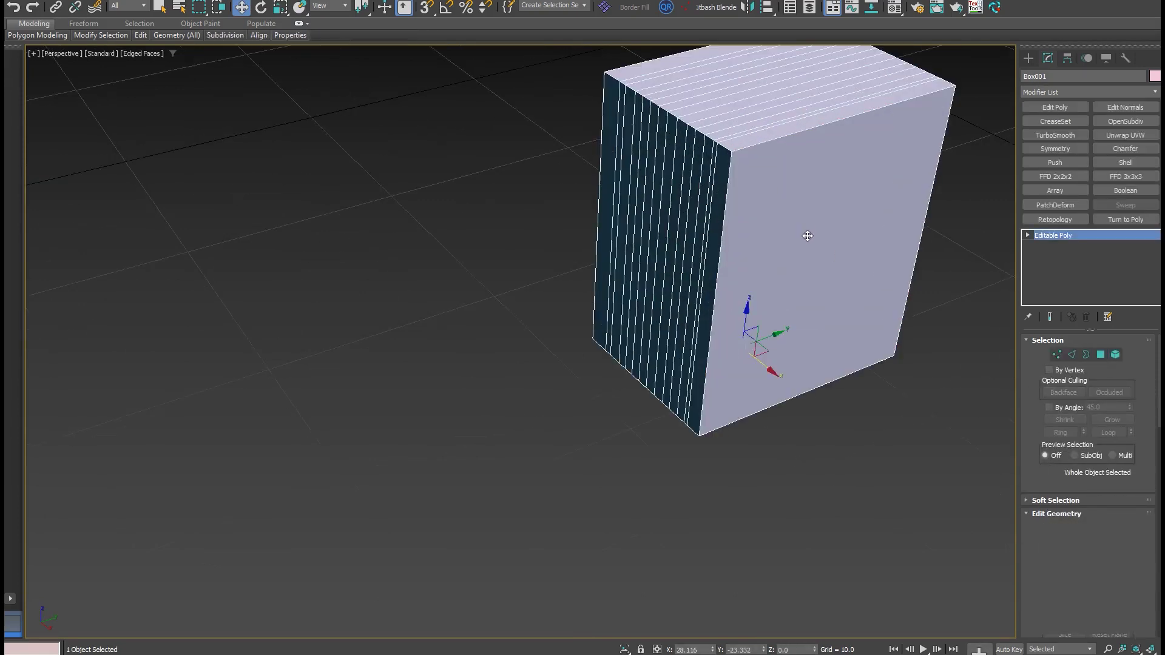
{"action": "key", "text": "r"}
{"action": "left_click_drag", "start_coordinate": [824, 264], "coordinate": [608, 184]}
{"action": "key", "text": "w"}
{"action": "scroll", "coordinate": [644, 207], "scroll_direction": "down", "scroll_amount": 5}
{"action": "middle_click_drag", "start_coordinate": [684, 216], "coordinate": [724, 227], "text": "alt"}
{"action": "key", "text": "4"}
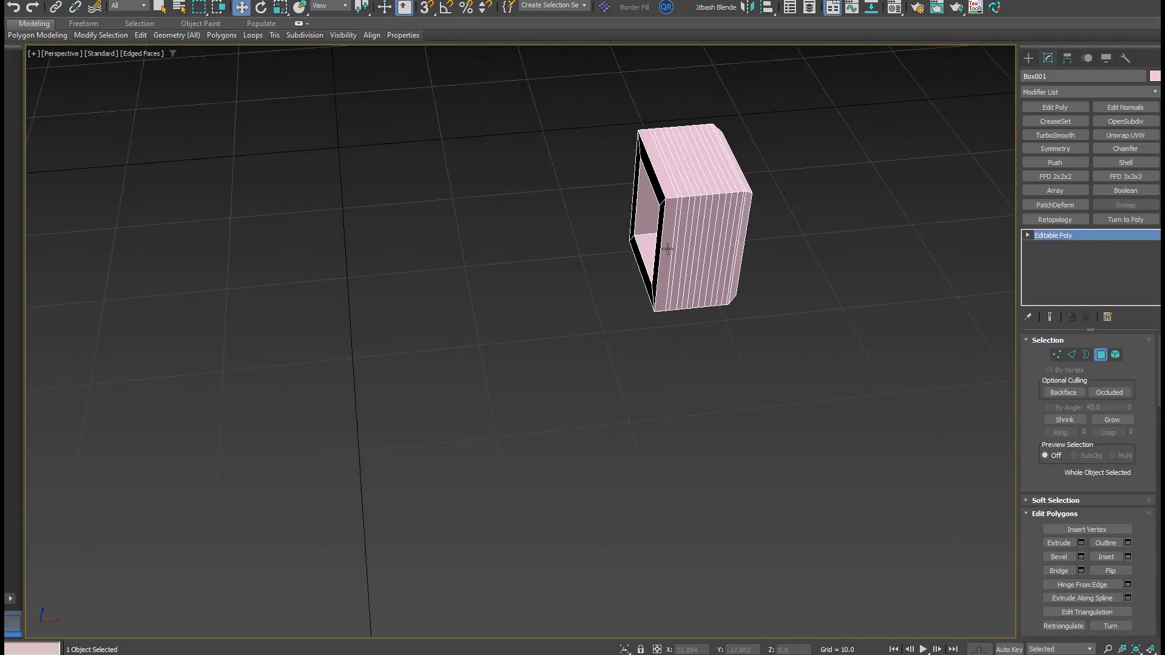
{"action": "key", "text": "4"}
Step: Draw an open five-point line spline on the grid, curving from beside the hollow box around its front and away along X
{"action": "scroll", "coordinate": [672, 248], "scroll_direction": "down", "scroll_amount": 2}
{"action": "left_click", "coordinate": [812, 259]}
{"action": "scroll", "coordinate": [811, 258], "scroll_direction": "down", "scroll_amount": 5}
{"action": "right_click", "coordinate": [813, 259]}
{"action": "left_click", "coordinate": [1029, 67]}
{"action": "left_click", "coordinate": [1034, 93]}
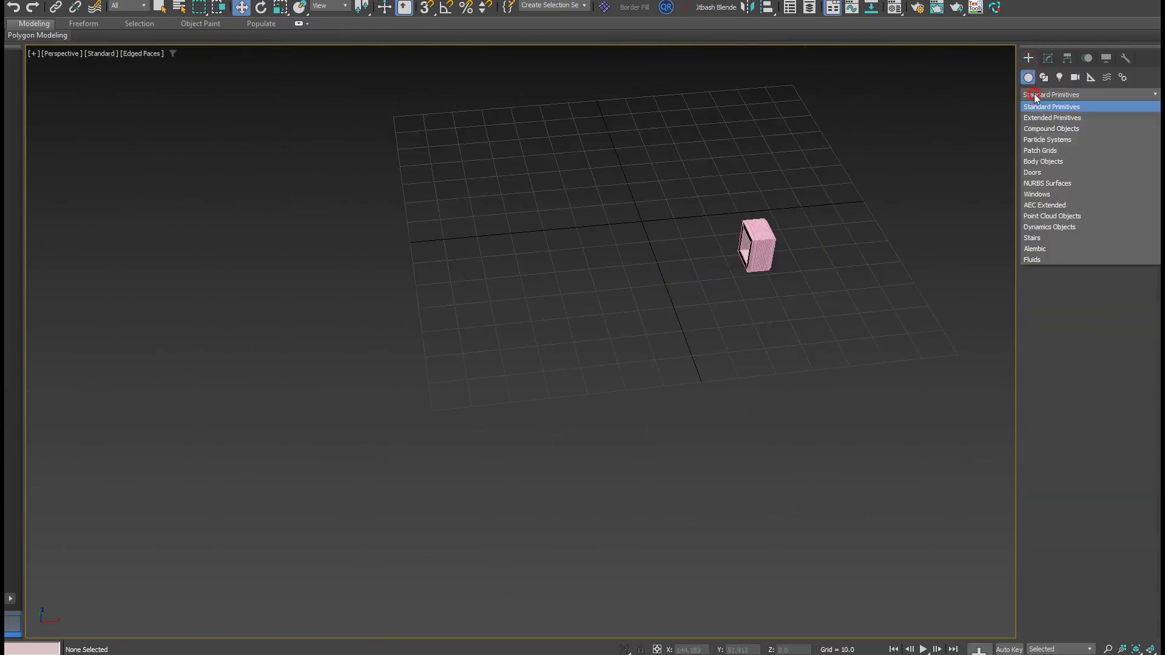
{"action": "left_click", "coordinate": [1036, 107]}
{"action": "left_click", "coordinate": [1044, 77]}
{"action": "left_click", "coordinate": [1049, 152]}
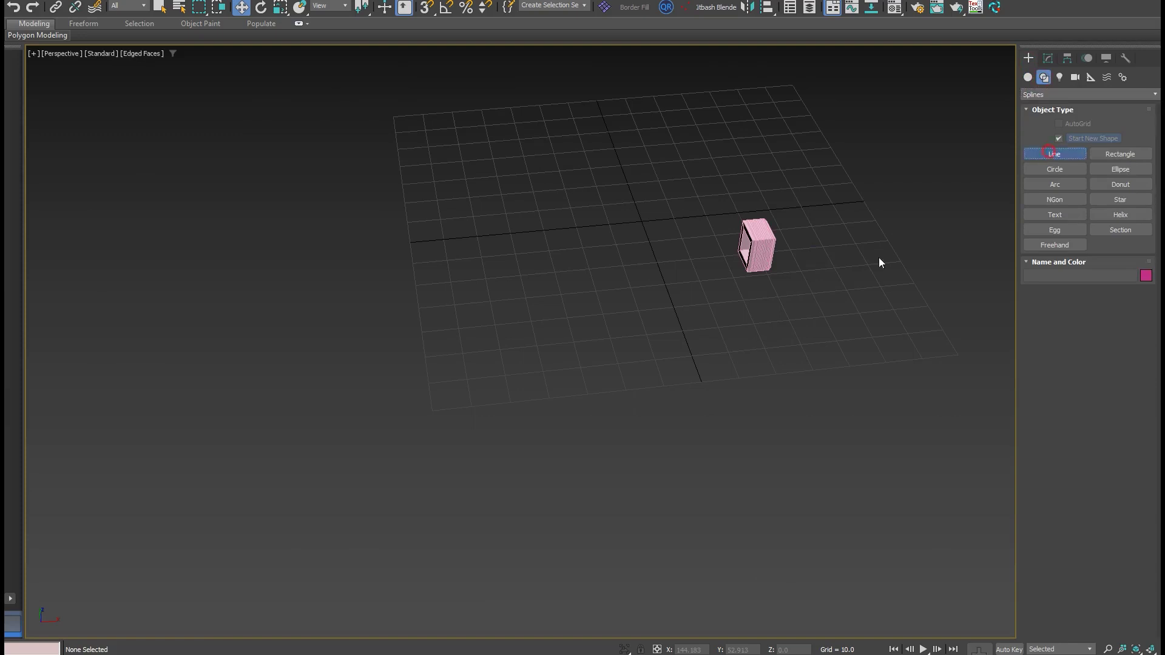
{"action": "left_click", "coordinate": [826, 247]}
{"action": "left_click", "coordinate": [804, 329]}
{"action": "left_click", "coordinate": [714, 368]}
{"action": "left_click", "coordinate": [599, 392]}
{"action": "left_click", "coordinate": [382, 393]}
{"action": "left_click", "coordinate": [341, 406]}
{"action": "right_click", "coordinate": [341, 406]}
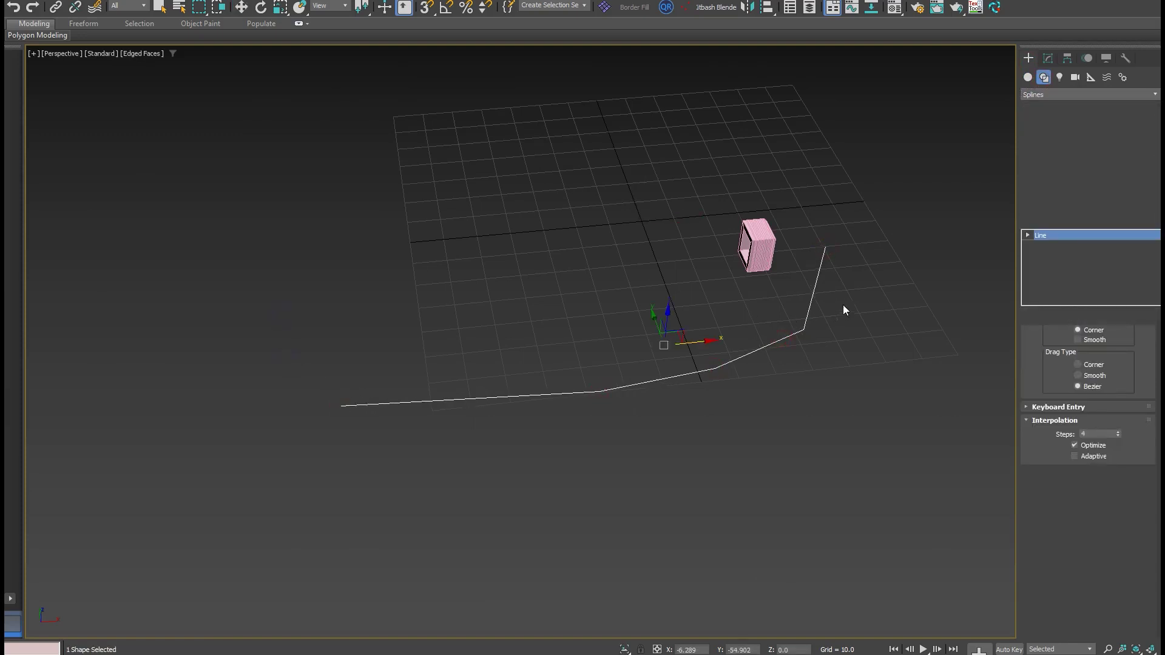
Step: Convert the line's three inner vertices to Smooth and exit vertex editing
{"action": "right_click", "coordinate": [691, 311]}
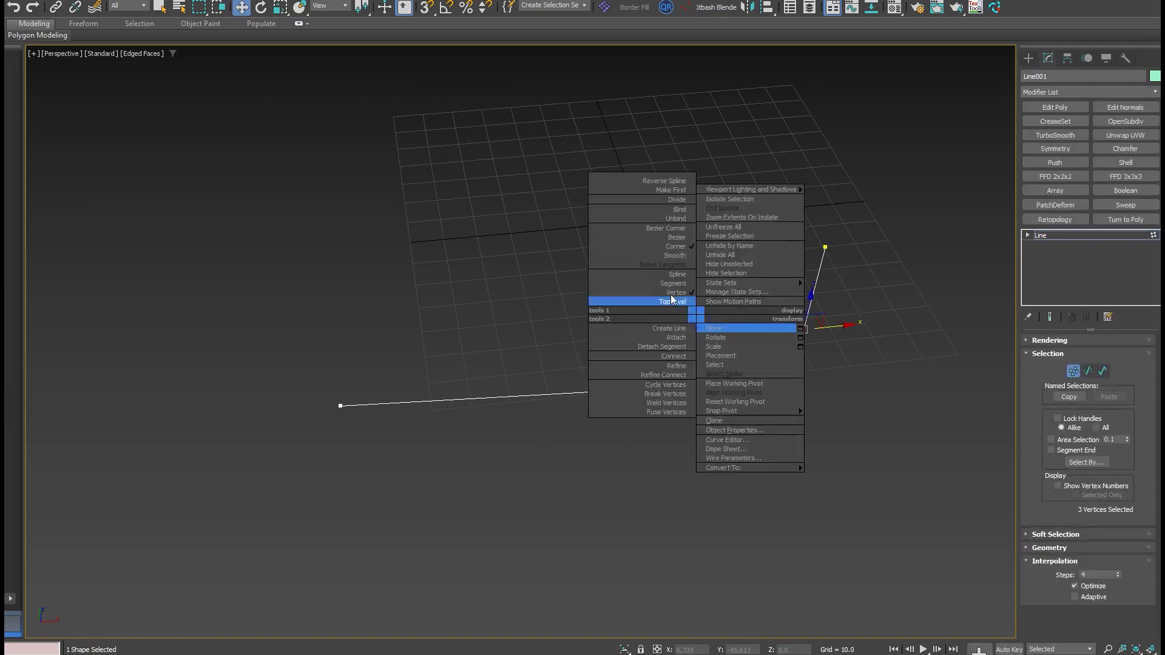
{"action": "left_click", "coordinate": [681, 253]}
{"action": "key", "text": "1"}
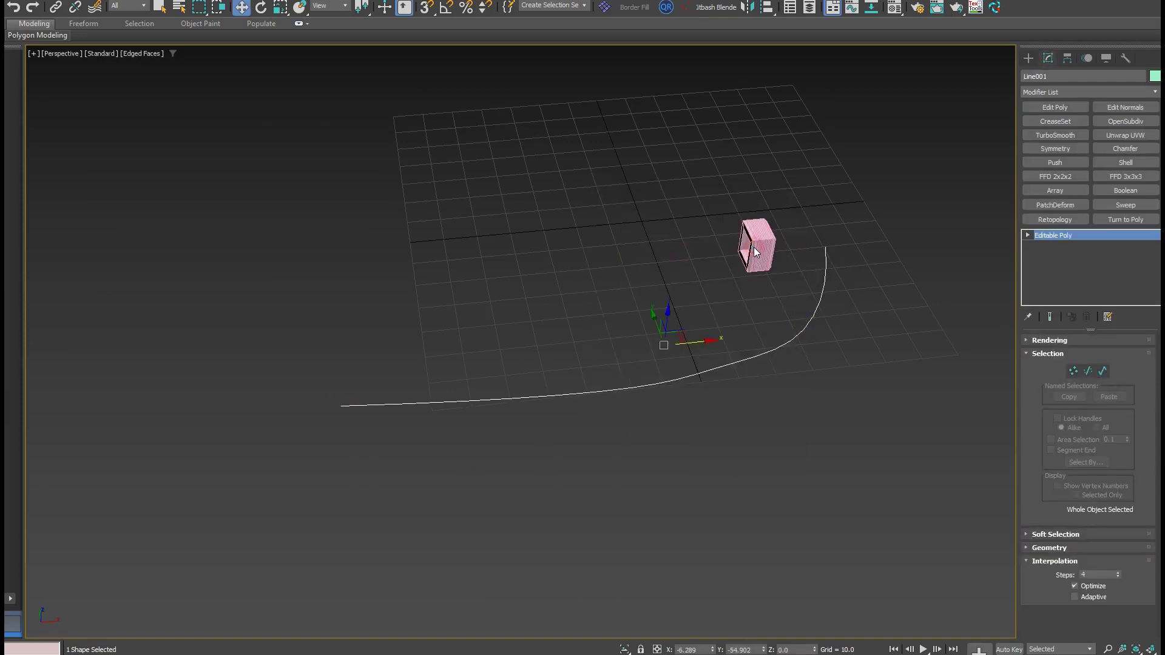
Step: Apply a Path Deform modifier to the hollow box and pick the curved line as its path
{"action": "left_click", "coordinate": [753, 247]}
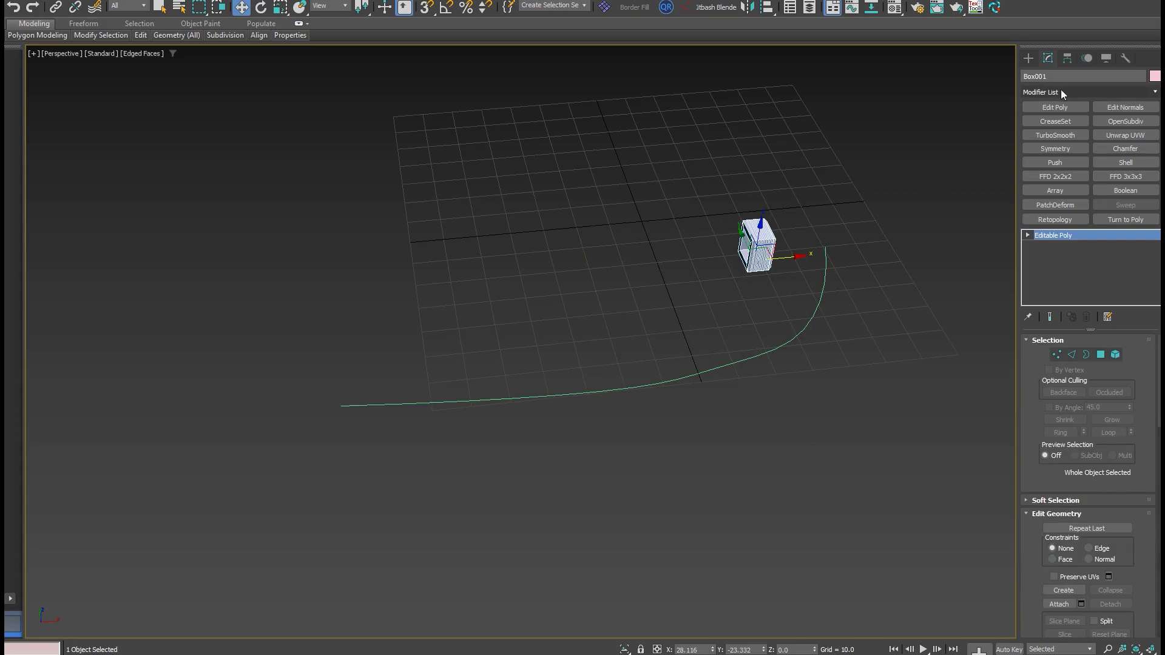
{"action": "left_click", "coordinate": [1087, 94]}
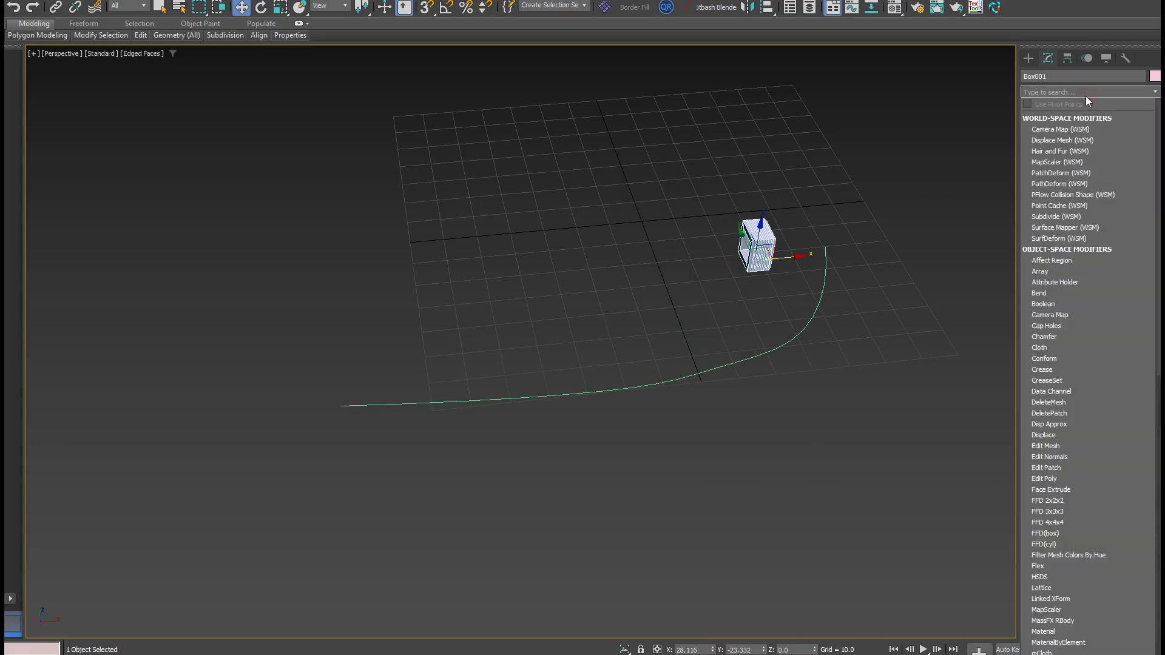
{"action": "type", "text": "pa"}
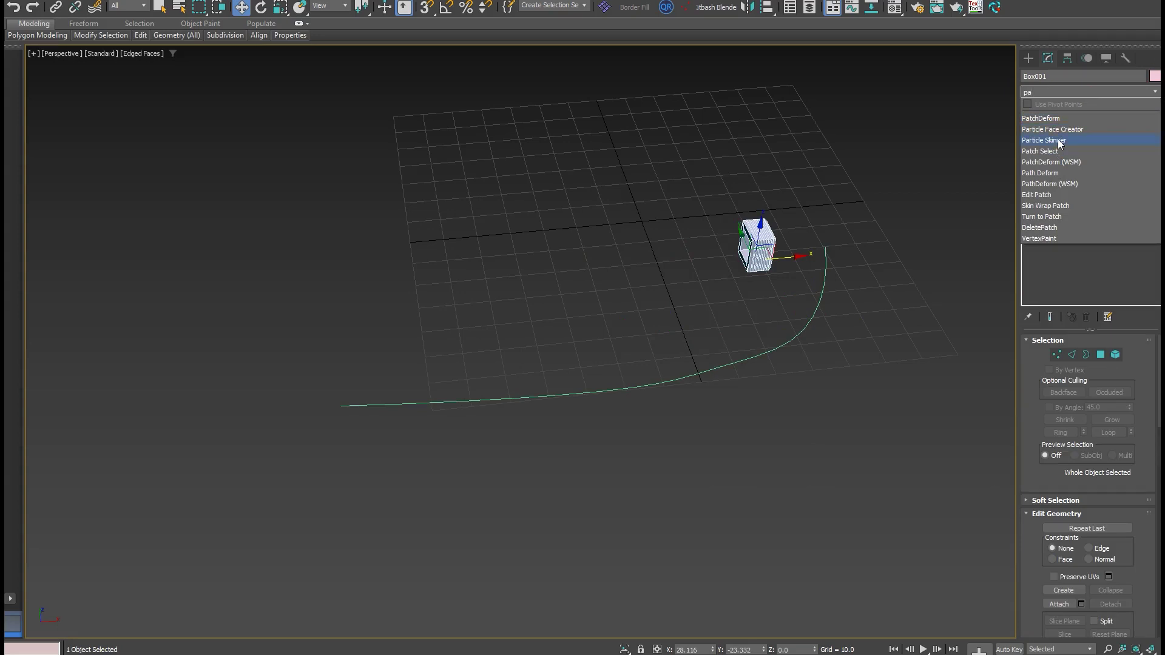
{"action": "left_click", "coordinate": [1054, 175]}
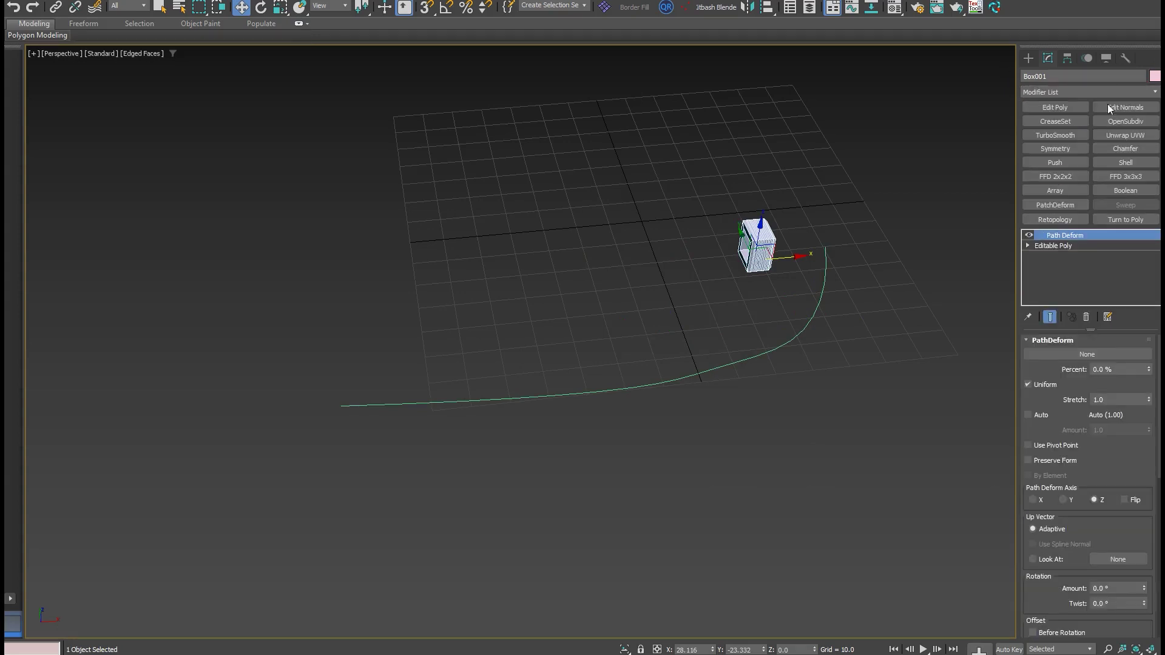
{"action": "left_click", "coordinate": [1086, 354]}
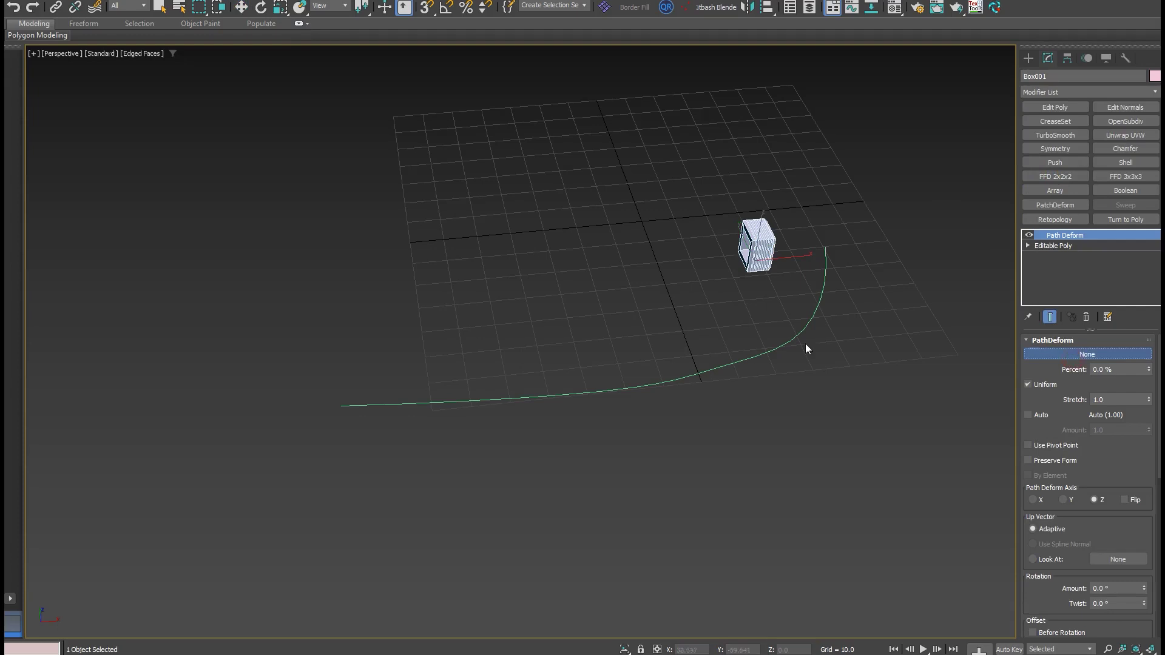
{"action": "left_click", "coordinate": [803, 338]}
{"action": "key", "text": "w"}
{"action": "middle_click_drag", "start_coordinate": [803, 337], "coordinate": [741, 328], "text": "alt"}
{"action": "scroll", "coordinate": [834, 250], "scroll_direction": "up", "scroll_amount": 5}
{"action": "scroll", "coordinate": [420, 365], "scroll_direction": "down", "scroll_amount": 4}
{"action": "middle_click_drag", "start_coordinate": [577, 359], "coordinate": [778, 400]}
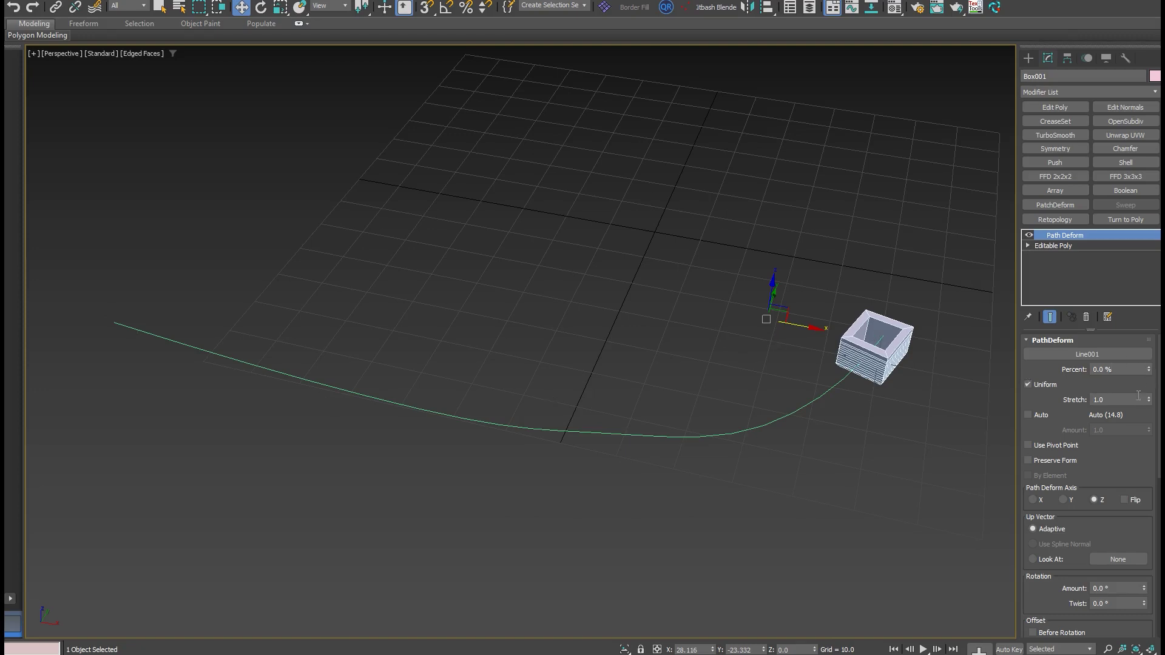
Step: Set the path deform axis to flipped X, Stretch to about 7.6 and Percent to about 46.1
{"action": "left_click", "coordinate": [1039, 500]}
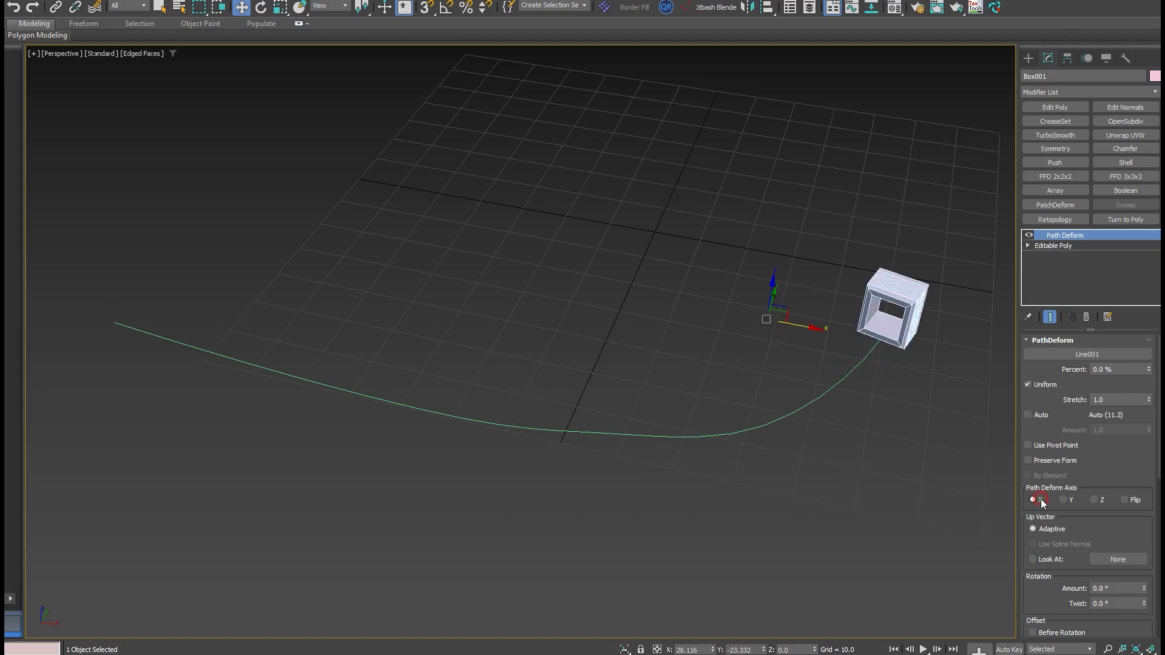
{"action": "left_click", "coordinate": [1133, 499]}
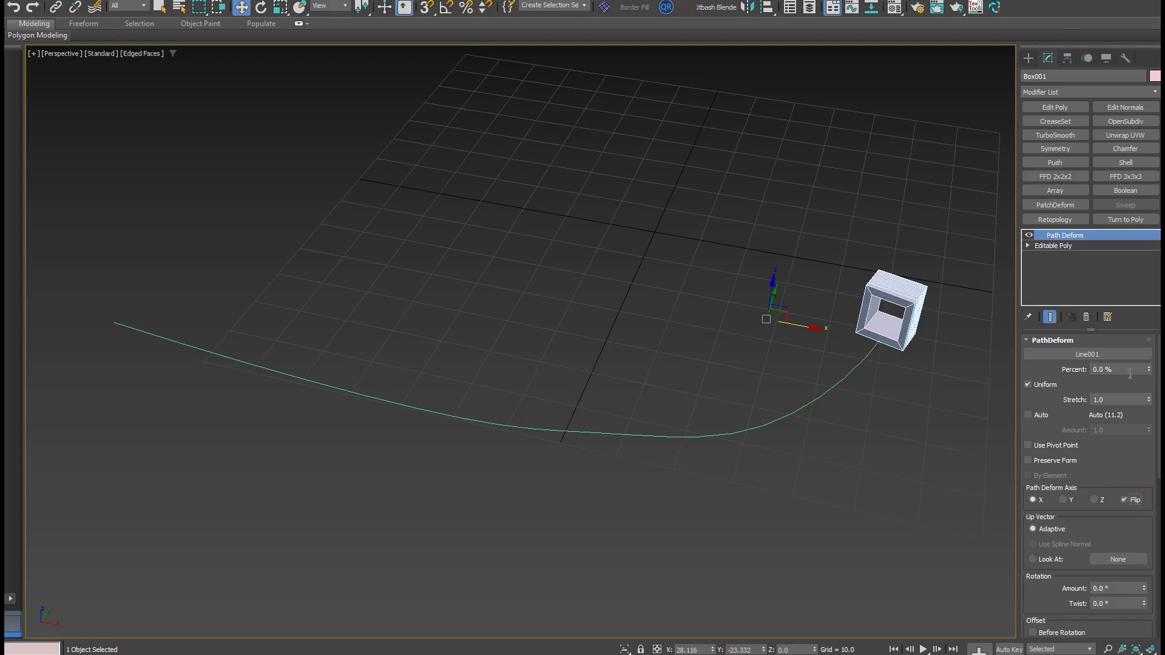
{"action": "left_click_drag", "start_coordinate": [1149, 401], "coordinate": [905, 85]}
{"action": "mouse_move", "coordinate": [1147, 392]}
{"action": "left_mouse_down"}
{"action": "mouse_move", "coordinate": [1146, 363]}
{"action": "mouse_move", "coordinate": [1147, 378]}
{"action": "left_mouse_up"}
{"action": "middle_click_drag", "start_coordinate": [705, 373], "coordinate": [742, 352], "text": "alt"}
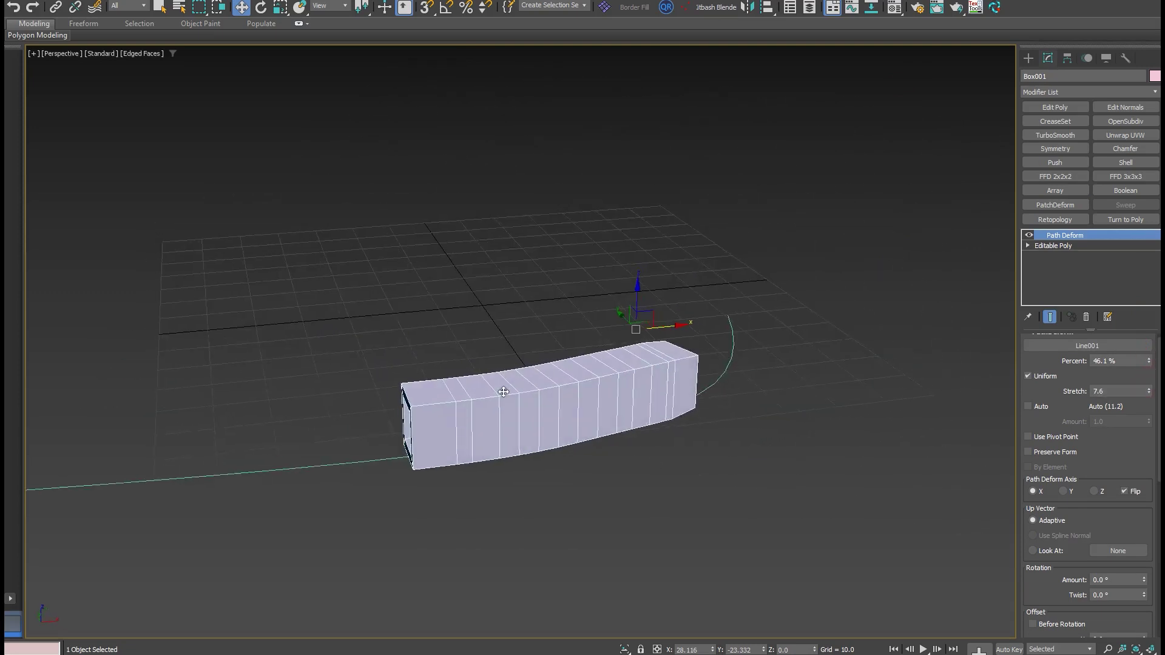
{"action": "scroll", "coordinate": [503, 392], "scroll_direction": "up", "scroll_amount": 4}
{"action": "scroll", "coordinate": [563, 361], "scroll_direction": "down", "scroll_amount": 4}
{"action": "middle_click_drag", "start_coordinate": [563, 360], "coordinate": [541, 360], "text": "alt"}
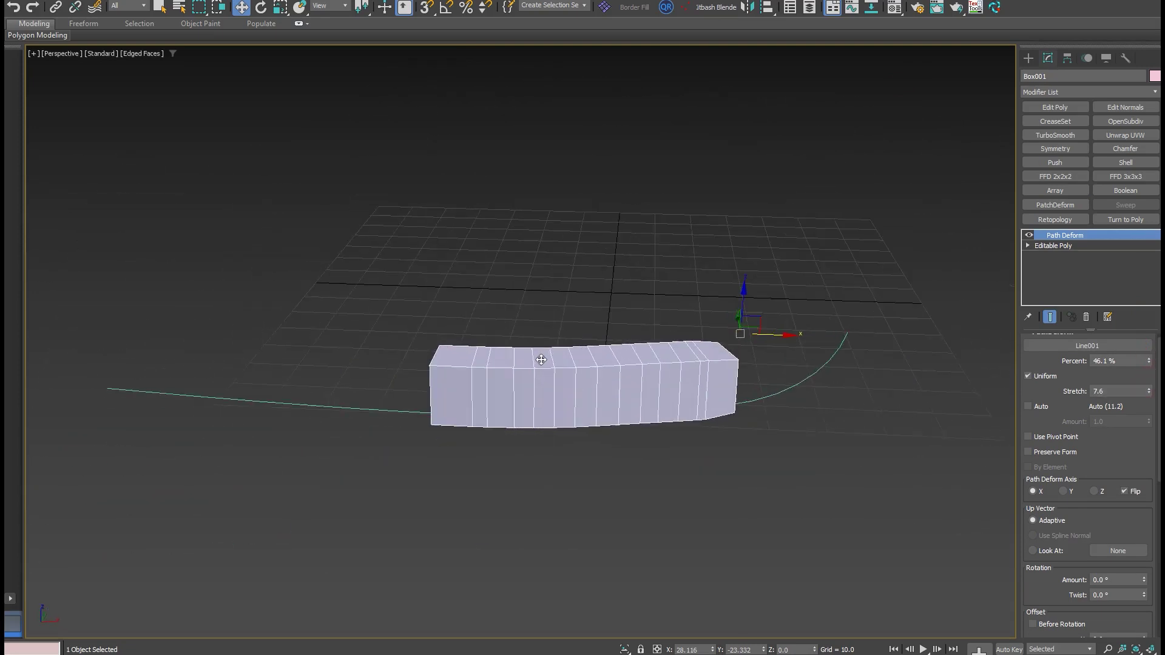
Step: Undo the box deletion and the stretch adjustments, and remove the Path Deform modifier from the box
{"action": "key", "text": "Delete"}
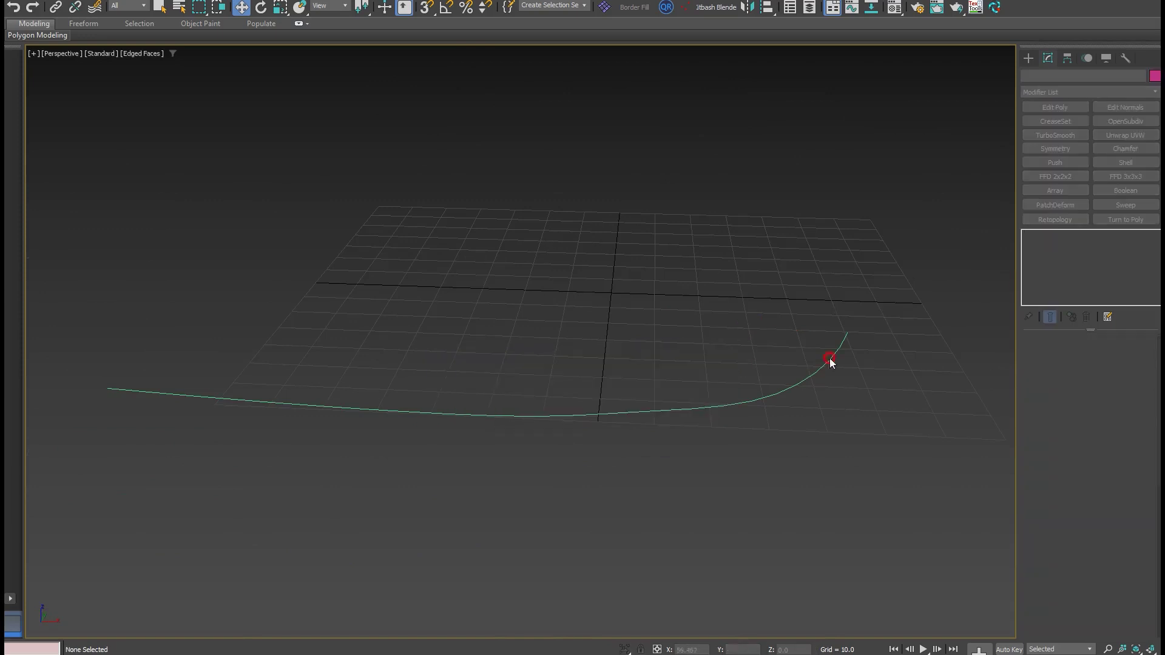
{"action": "left_click_drag", "start_coordinate": [831, 362], "coordinate": [820, 370]}
{"action": "key", "text": "ctrl+z"}
{"action": "key", "text": "ctrl+z"}
{"action": "key", "text": "ctrl+z"}
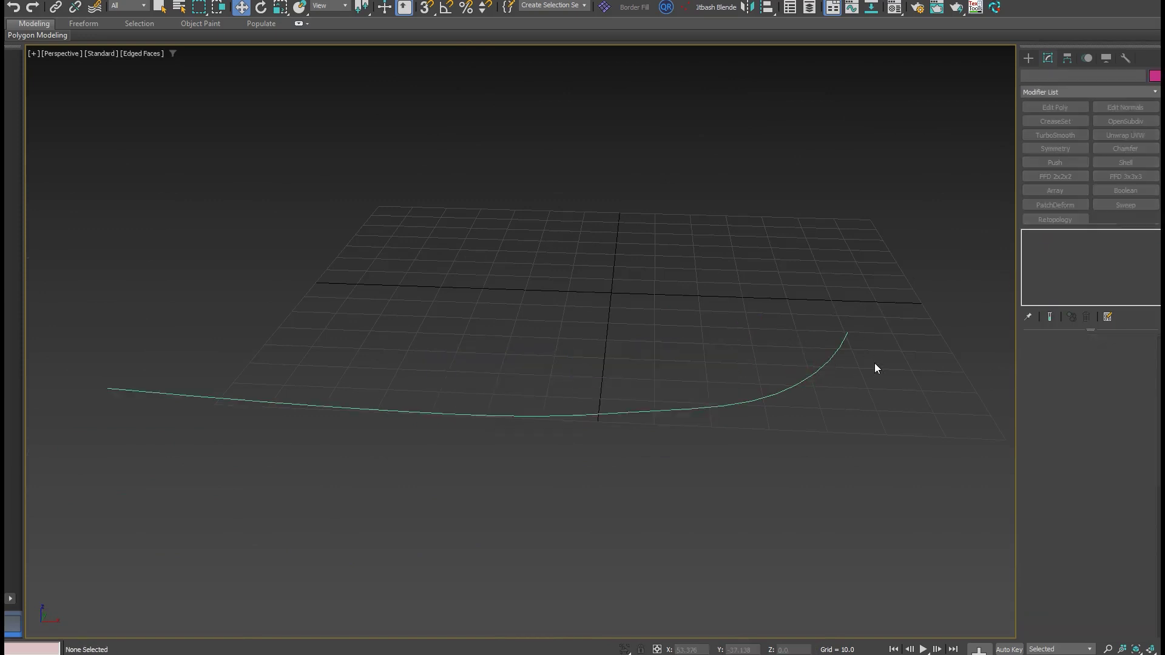
{"action": "key", "text": "ctrl+z"}
{"action": "key", "text": "ctrl+z"}
{"action": "middle_click_drag", "start_coordinate": [875, 365], "coordinate": [921, 347], "text": "alt"}
{"action": "left_click", "coordinate": [1086, 317]}
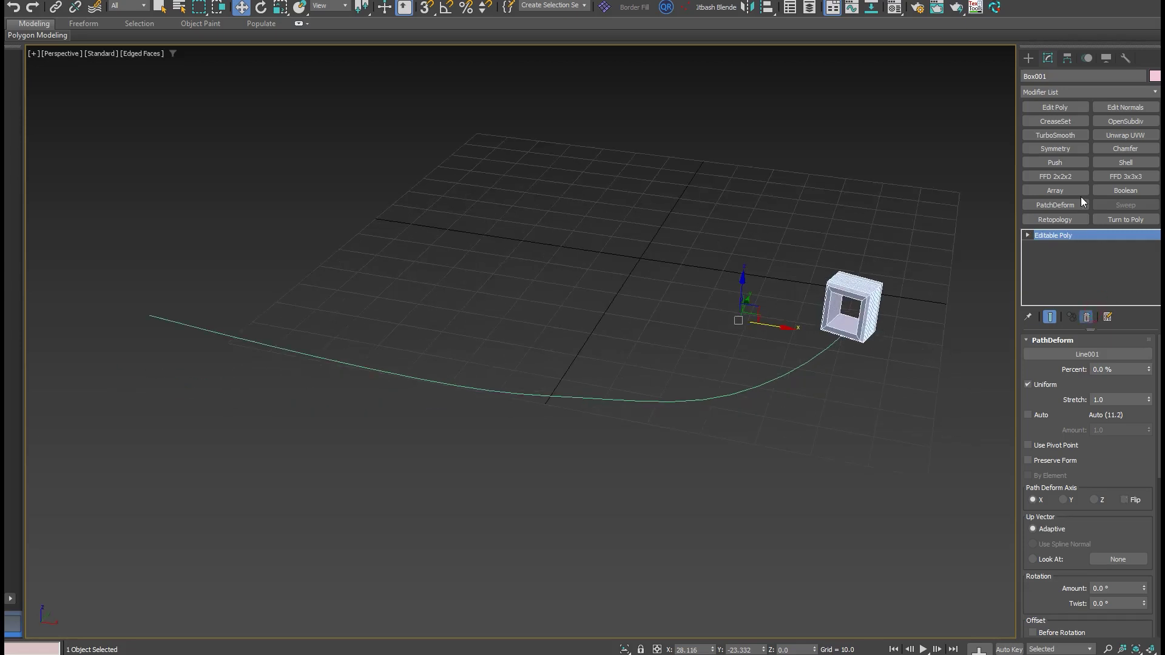
Step: Add an Array modifier to the hollow box and try the Radial distribution around Z
{"action": "left_click", "coordinate": [1055, 191]}
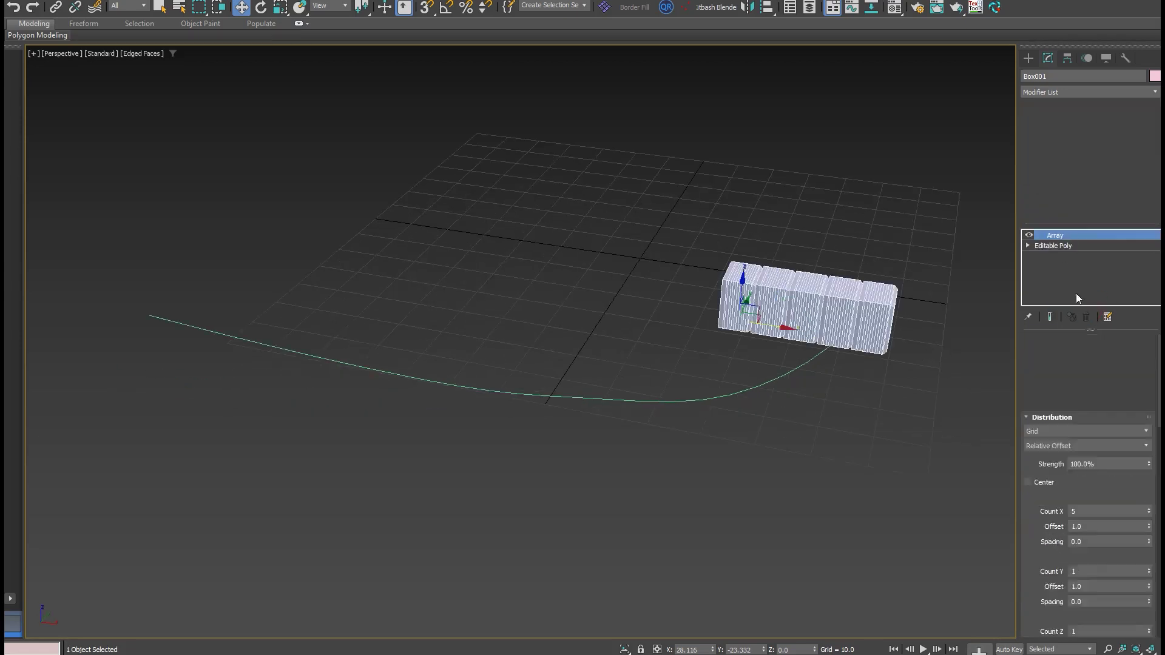
{"action": "left_click", "coordinate": [1057, 354]}
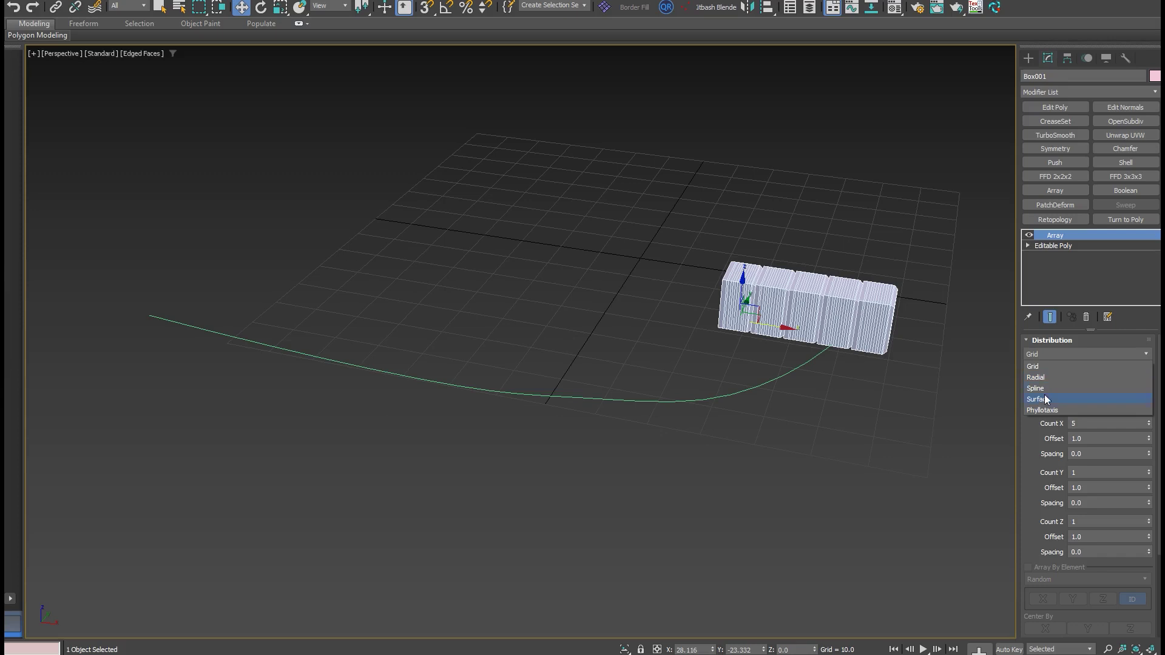
{"action": "left_click", "coordinate": [1036, 378]}
{"action": "scroll", "coordinate": [876, 324], "scroll_direction": "up", "scroll_amount": 5}
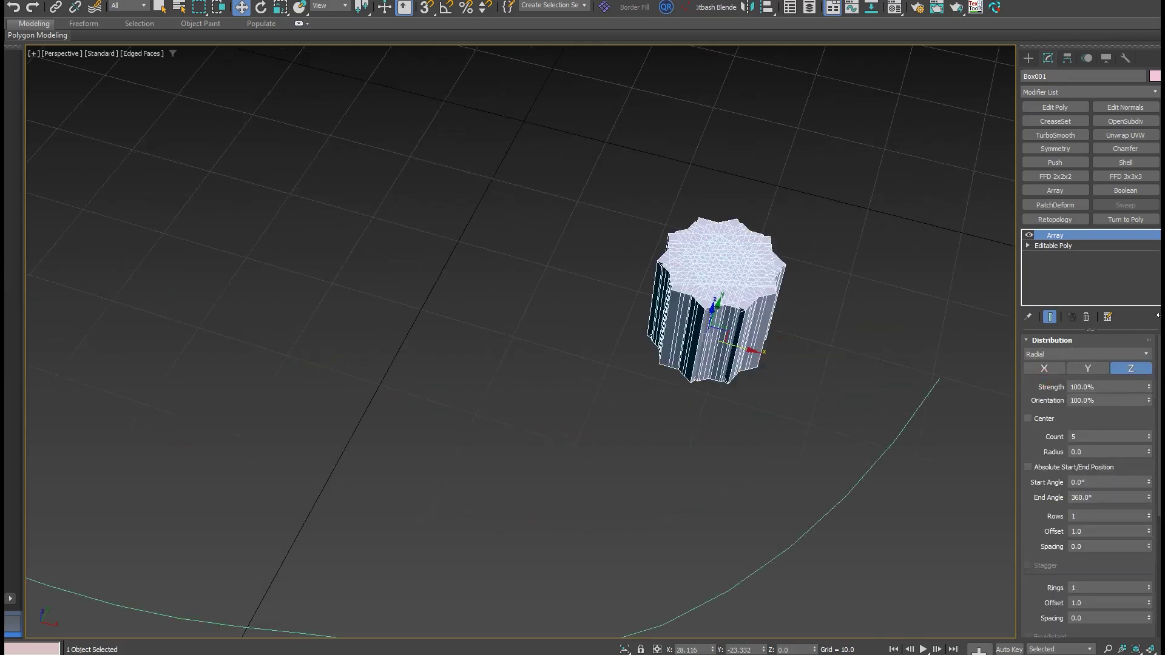
Step: Switch the array distribution to Spline and pick the curved line as its path
{"action": "left_click", "coordinate": [1080, 356]}
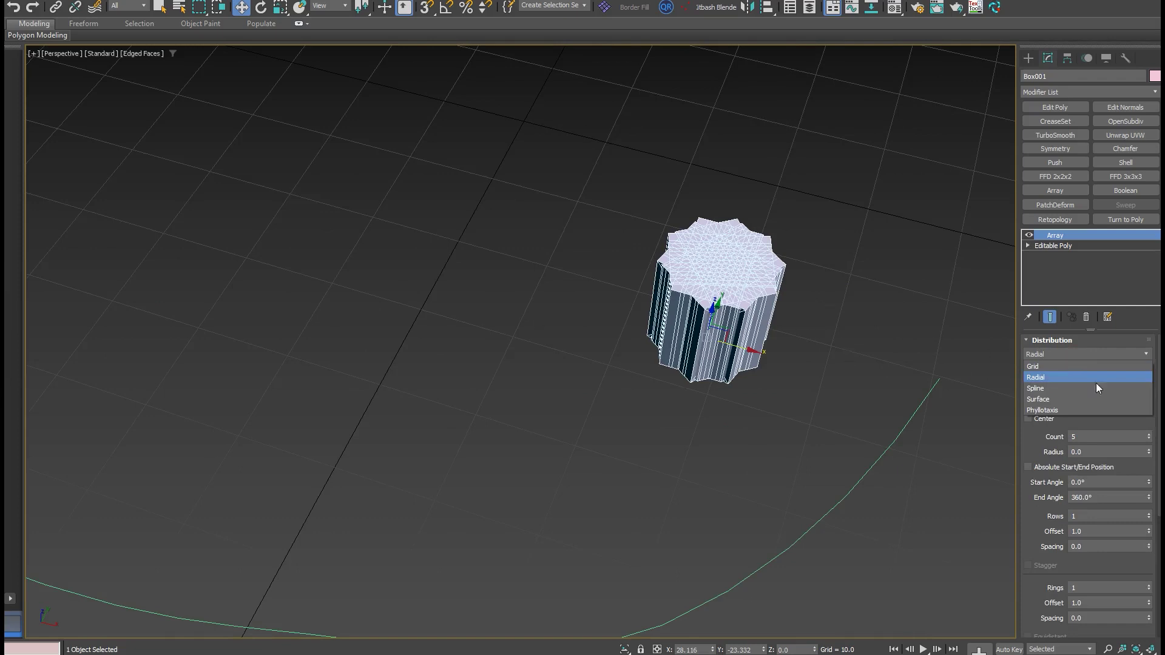
{"action": "left_click", "coordinate": [1051, 388]}
{"action": "left_click", "coordinate": [1061, 398]}
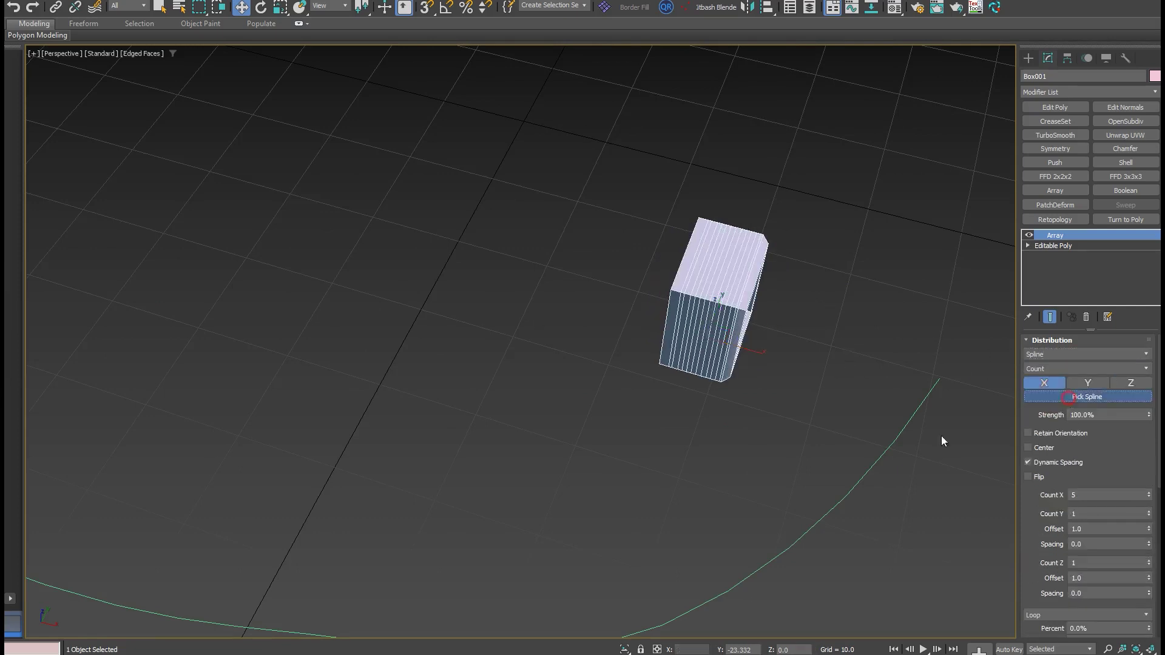
{"action": "left_click", "coordinate": [898, 430]}
{"action": "scroll", "coordinate": [912, 407], "scroll_direction": "down", "scroll_amount": 5}
{"action": "middle_click_drag", "start_coordinate": [907, 405], "coordinate": [921, 397]}
{"action": "scroll", "coordinate": [874, 402], "scroll_direction": "up", "scroll_amount": 3}
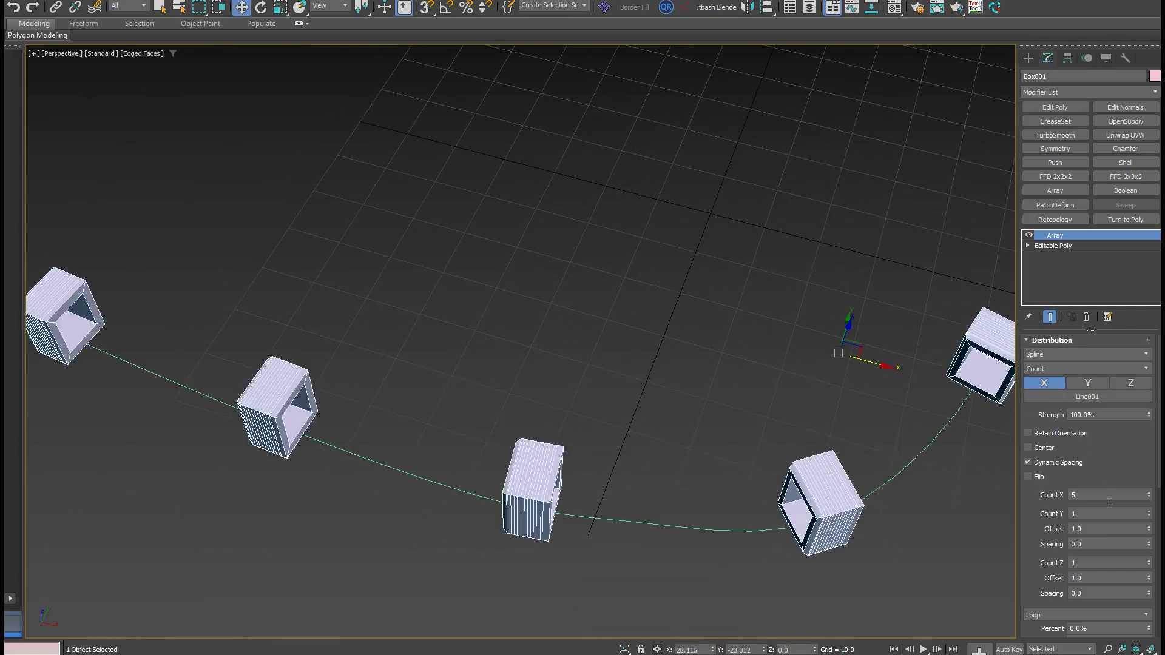
Step: Set the array's Count X to 17 and its path-end behaviour to Continue
{"action": "left_click_drag", "start_coordinate": [1152, 495], "coordinate": [1151, 494]}
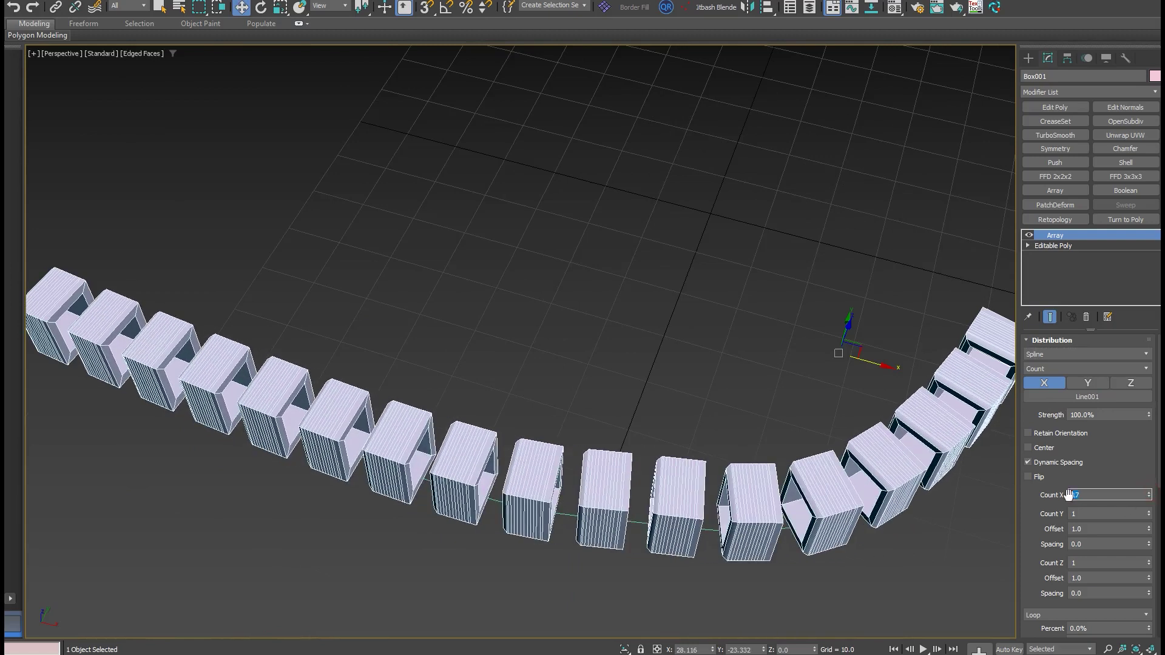
{"action": "scroll", "coordinate": [1032, 482], "scroll_direction": "down", "scroll_amount": 6}
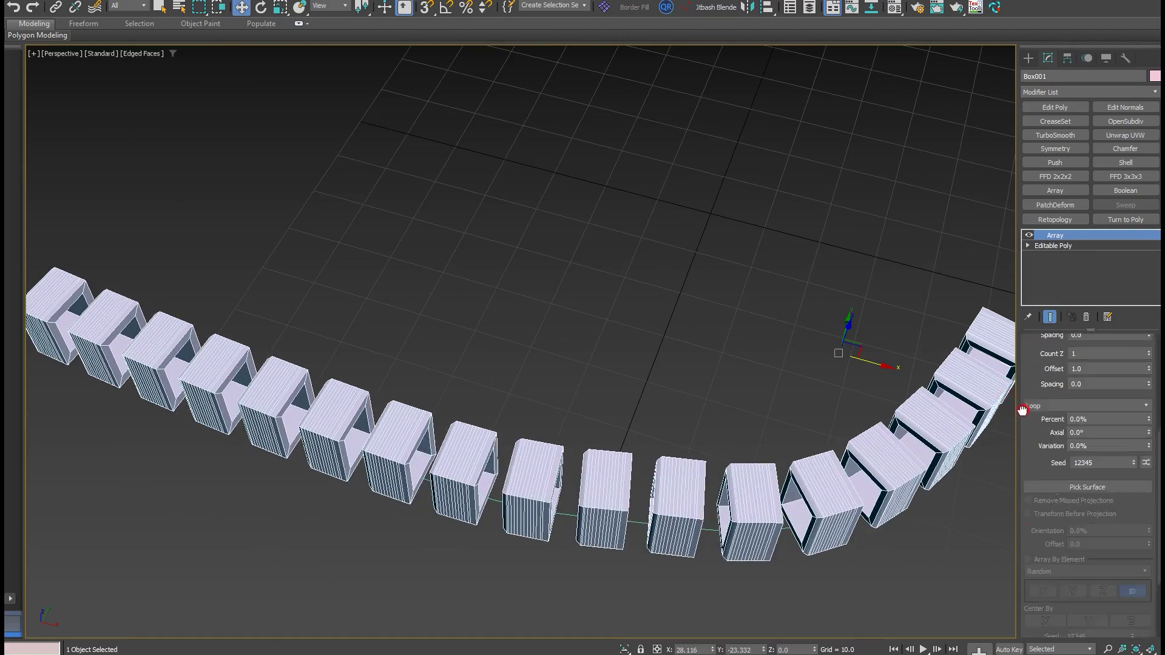
{"action": "scroll", "coordinate": [1025, 364], "scroll_direction": "up", "scroll_amount": 2}
{"action": "left_click", "coordinate": [1053, 397]}
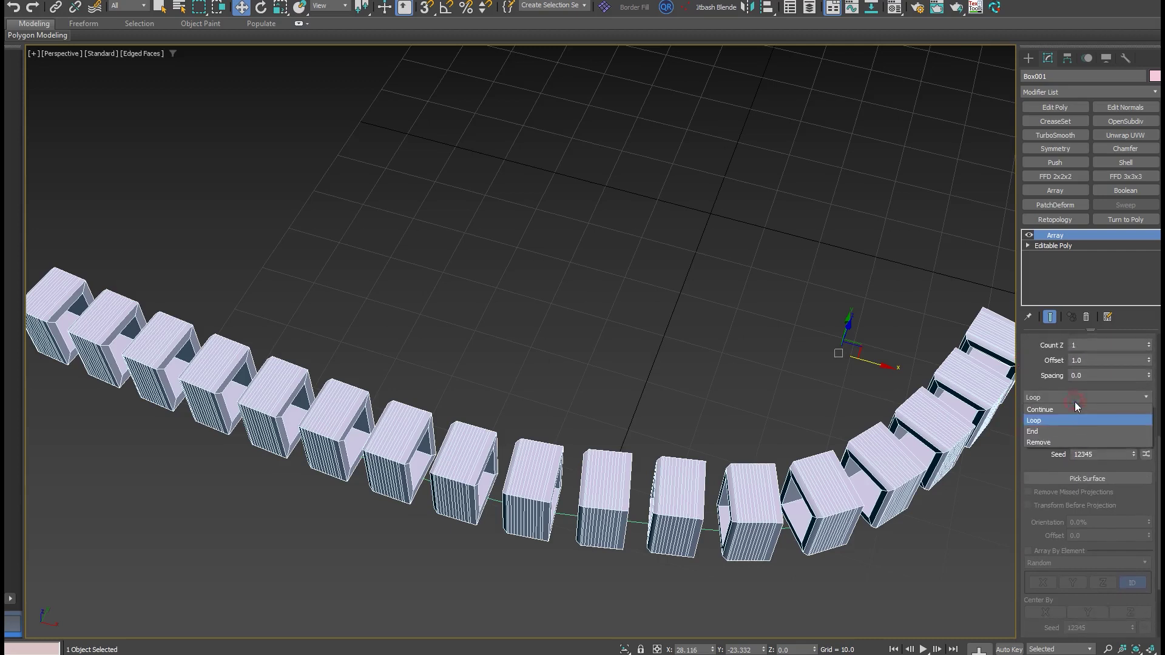
{"action": "left_click", "coordinate": [1039, 411]}
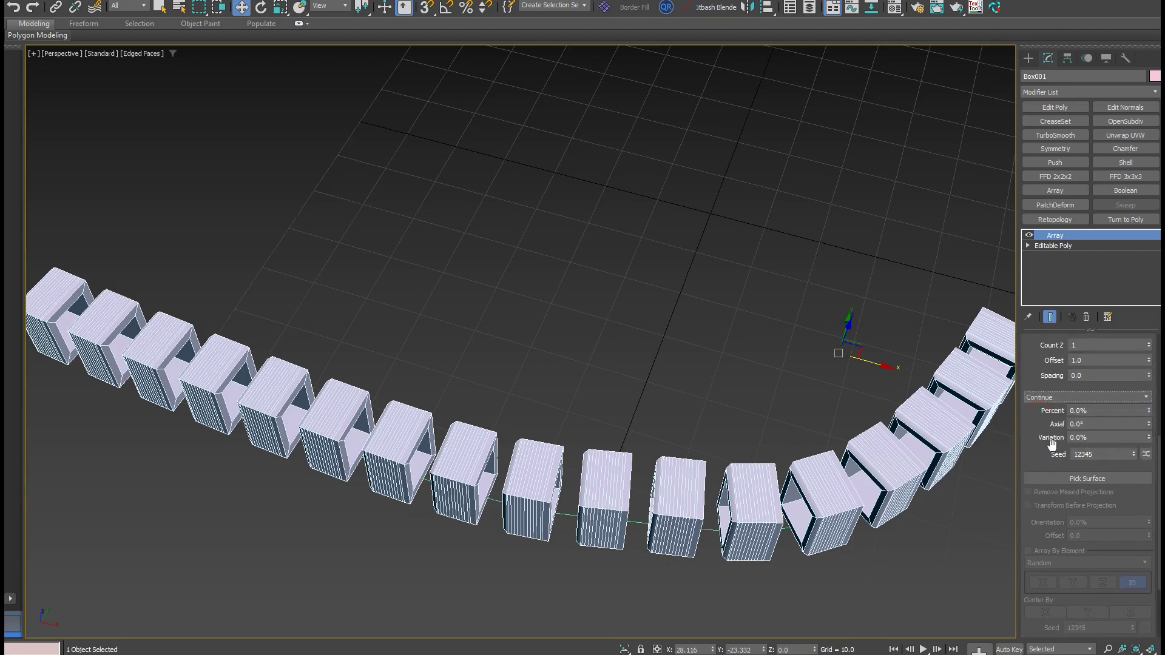
Step: Randomize the array clones' X rotation by about 25.3°
{"action": "scroll", "coordinate": [1052, 445], "scroll_direction": "down", "scroll_amount": 2}
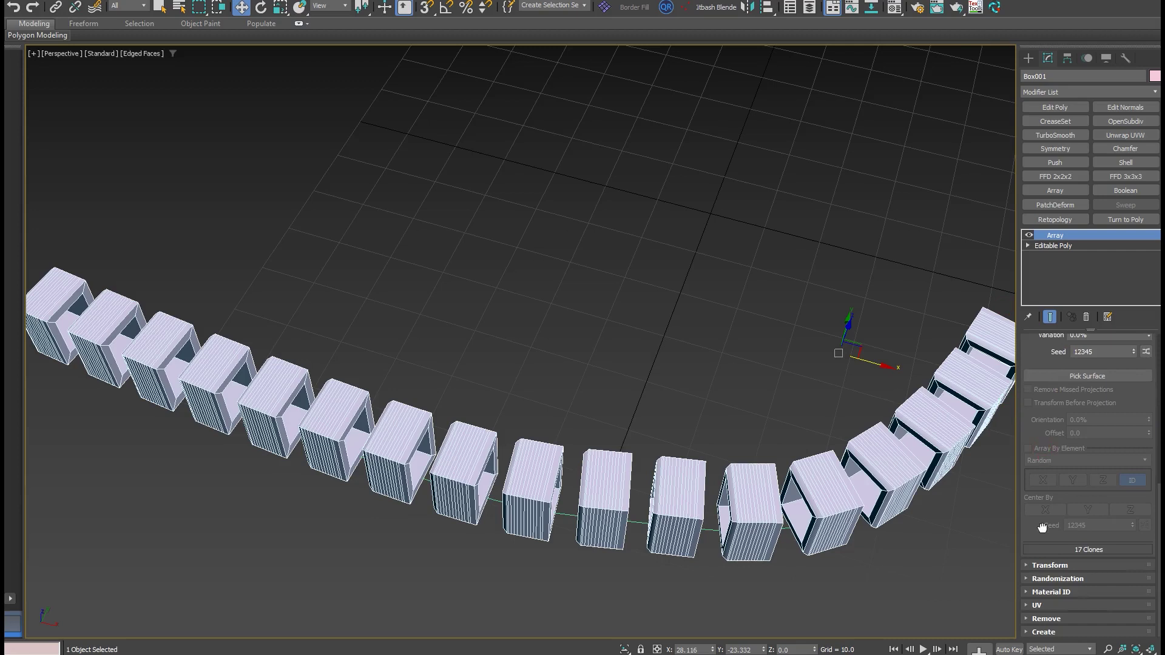
{"action": "left_click", "coordinate": [1056, 578]}
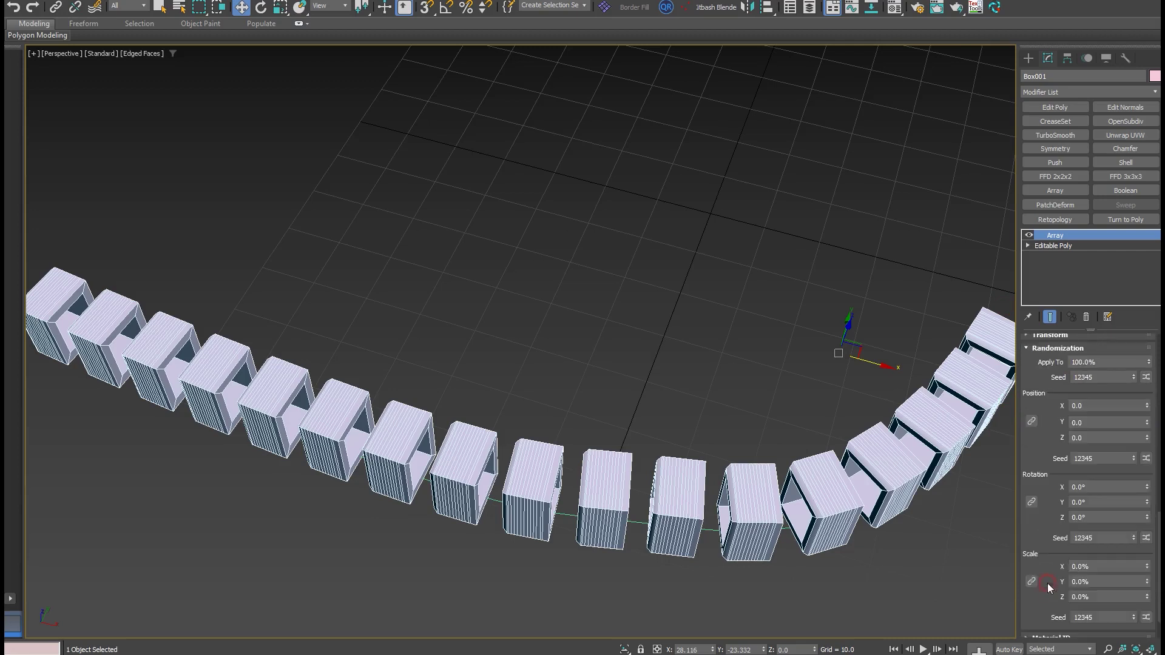
{"action": "left_click_drag", "start_coordinate": [1147, 487], "coordinate": [1147, 443]}
{"action": "scroll", "coordinate": [417, 402], "scroll_direction": "down", "scroll_amount": 5}
Step: Select the arrayed boxes together with the path line and delete them
{"action": "middle_click_drag", "start_coordinate": [417, 401], "coordinate": [467, 383], "text": "alt"}
{"action": "scroll", "coordinate": [468, 384], "scroll_direction": "down", "scroll_amount": 4}
{"action": "left_click_drag", "start_coordinate": [150, 442], "coordinate": [393, 371]}
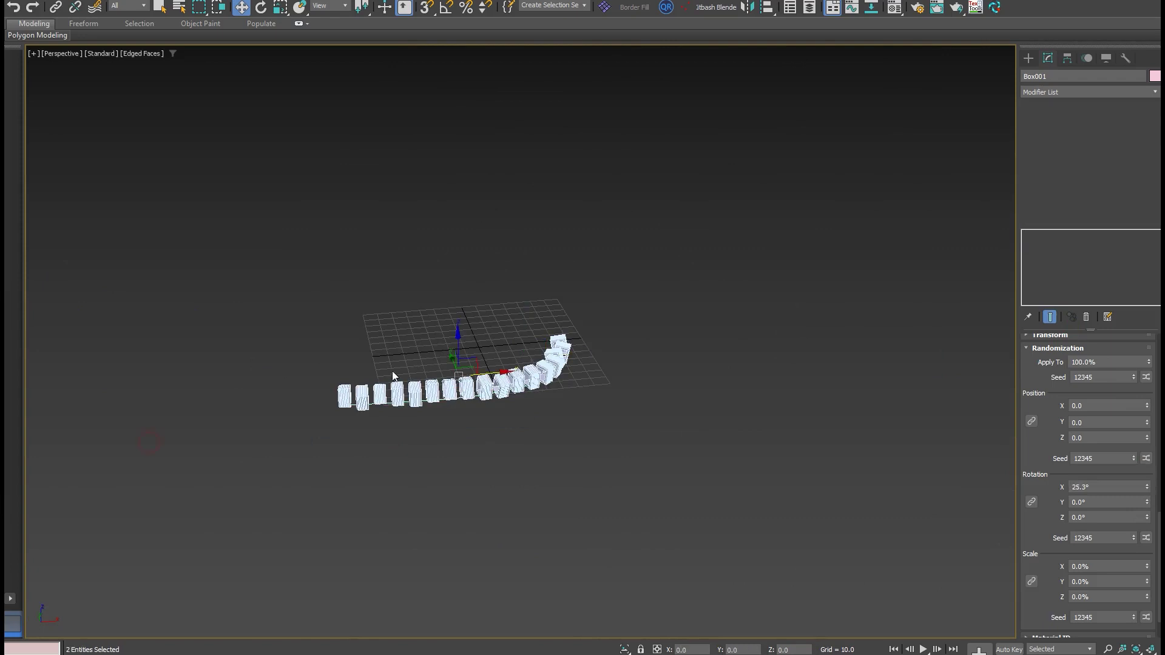
{"action": "key", "text": "Delete"}
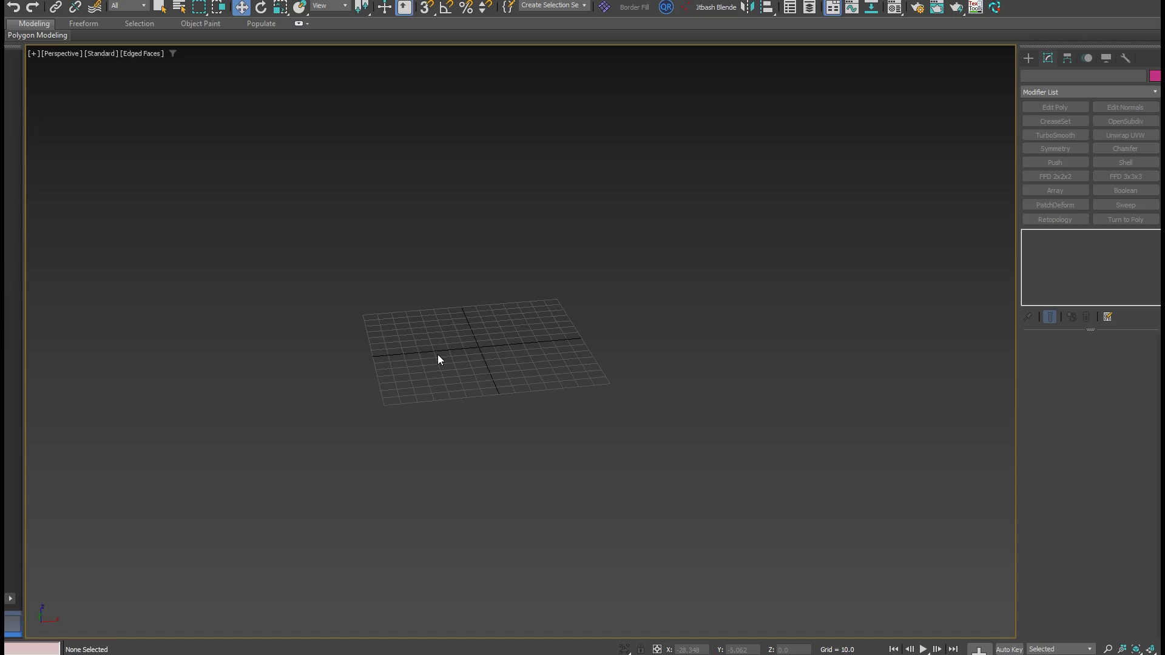
Step: Create a circle spline with a radius of about 19.3 near the grid origin
{"action": "middle_click_drag", "start_coordinate": [438, 354], "coordinate": [465, 365], "text": "alt"}
{"action": "scroll", "coordinate": [471, 361], "scroll_direction": "up", "scroll_amount": 5}
{"action": "middle_click_drag", "start_coordinate": [568, 244], "coordinate": [554, 357]}
{"action": "right_click", "coordinate": [555, 355]}
{"action": "scroll", "coordinate": [419, 406], "scroll_direction": "up", "scroll_amount": 3}
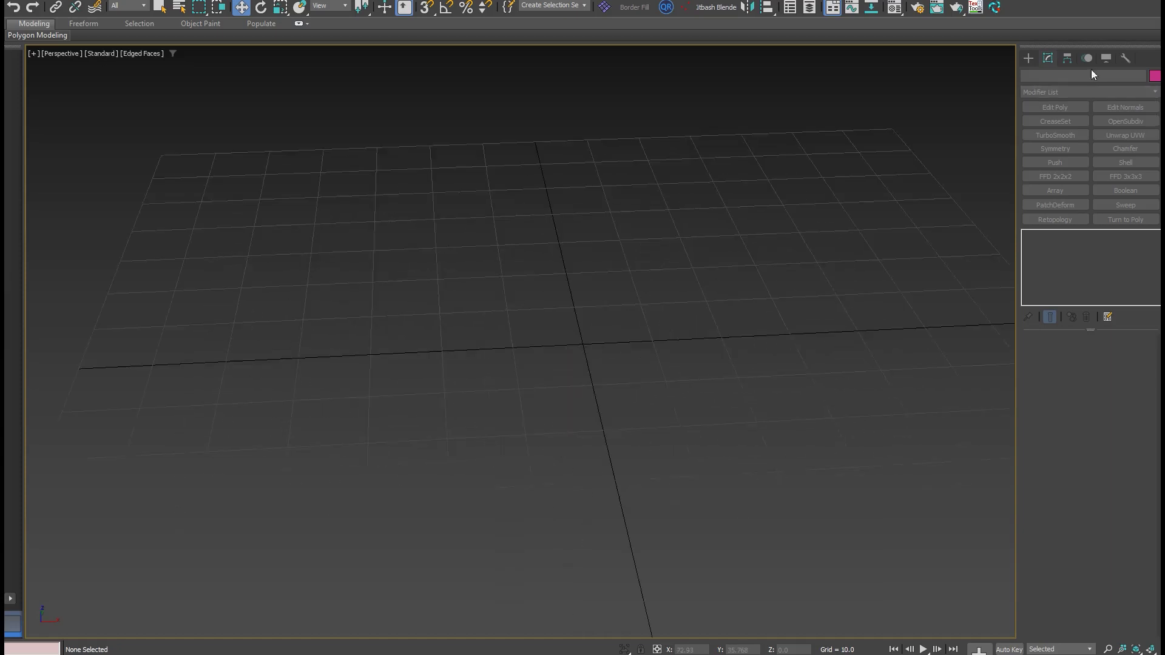
{"action": "left_click", "coordinate": [1029, 57]}
{"action": "left_click", "coordinate": [1056, 171]}
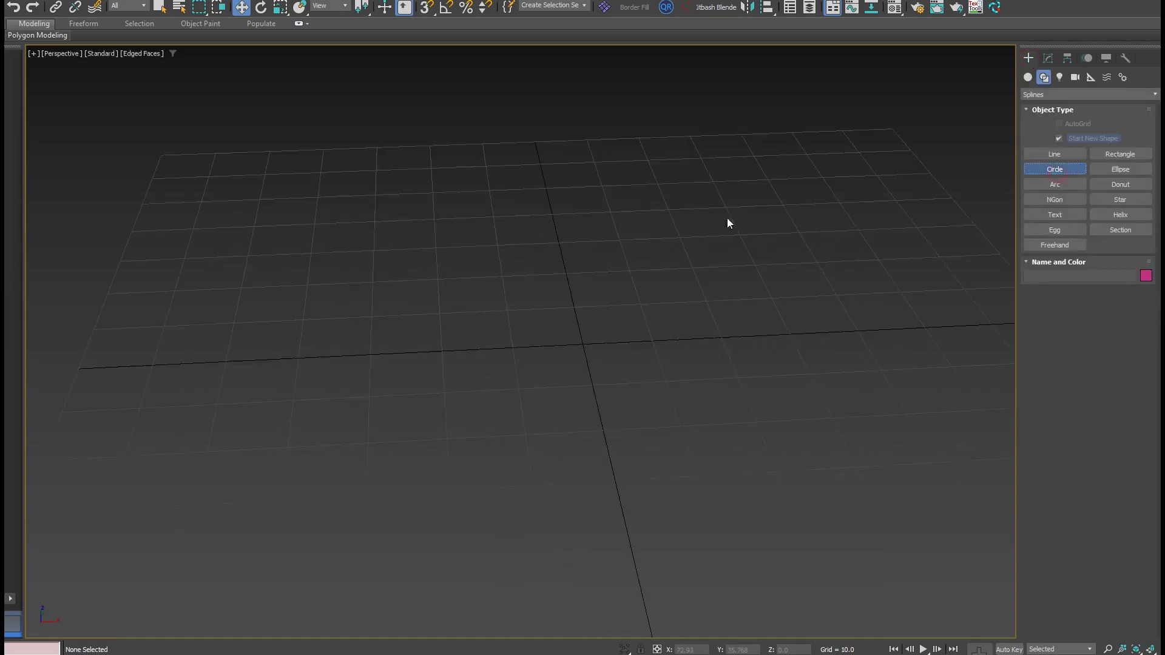
{"action": "scroll", "coordinate": [557, 343], "scroll_direction": "up", "scroll_amount": 2}
{"action": "left_click_drag", "start_coordinate": [546, 345], "coordinate": [676, 450]}
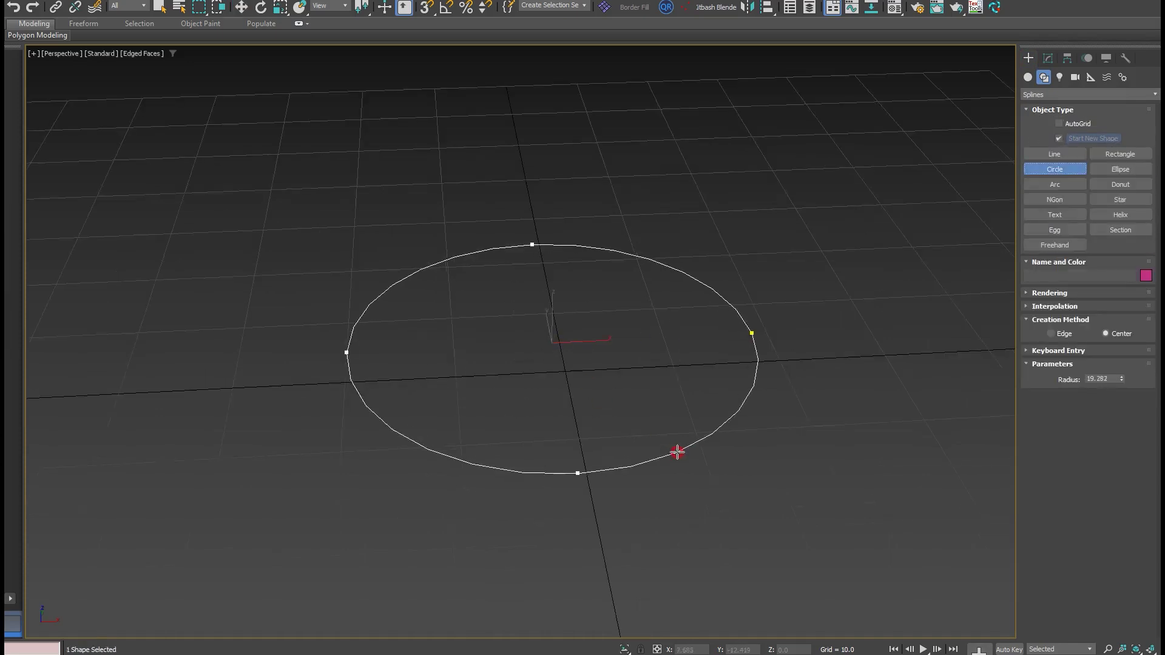
Step: Convert the circle near the grid origin to an editable spline
{"action": "key", "text": "w"}
{"action": "middle_click_drag", "start_coordinate": [573, 333], "coordinate": [560, 306], "text": "alt"}
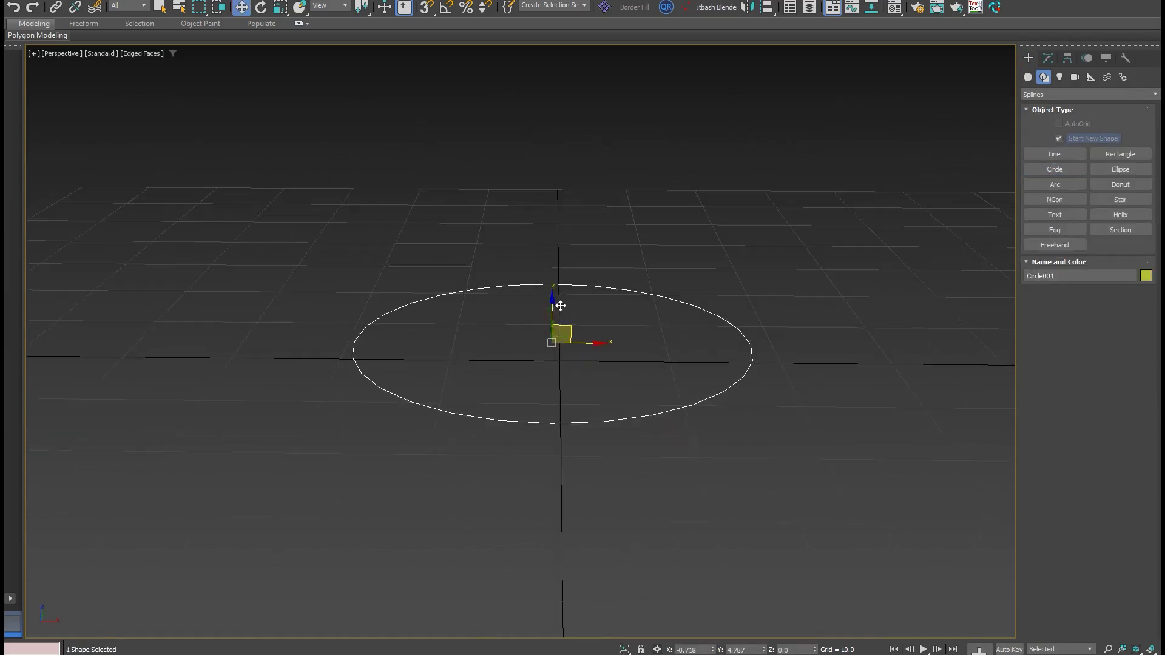
{"action": "right_click", "coordinate": [609, 309]}
{"action": "mouse_move", "coordinate": [690, 455]}
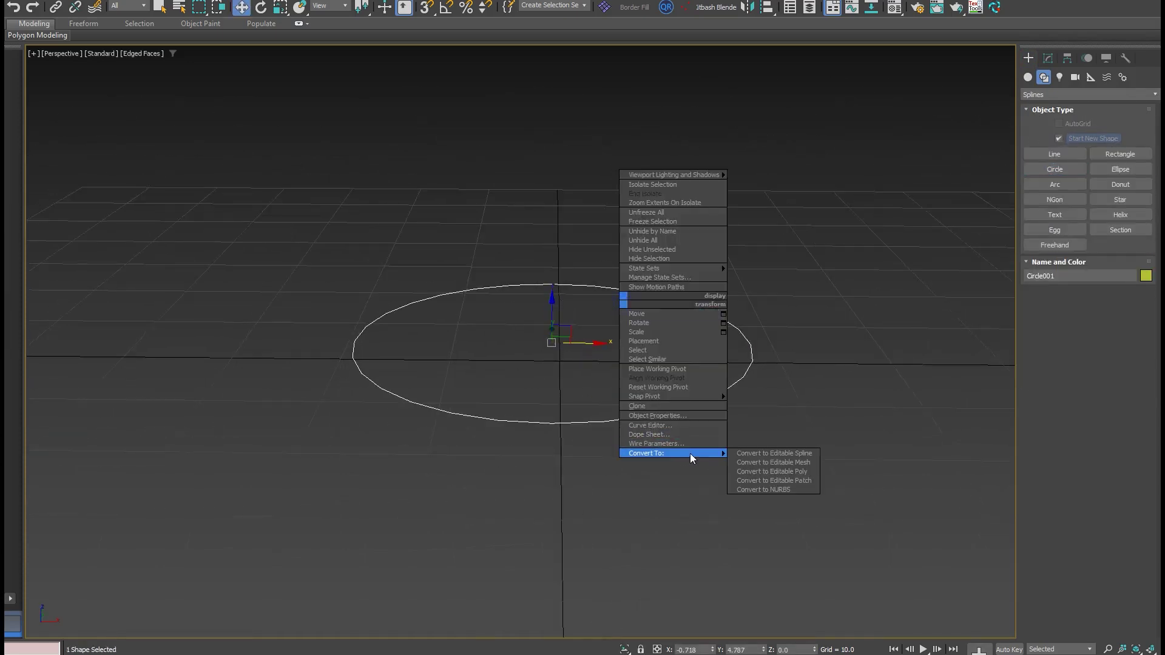
{"action": "left_click", "coordinate": [778, 455]}
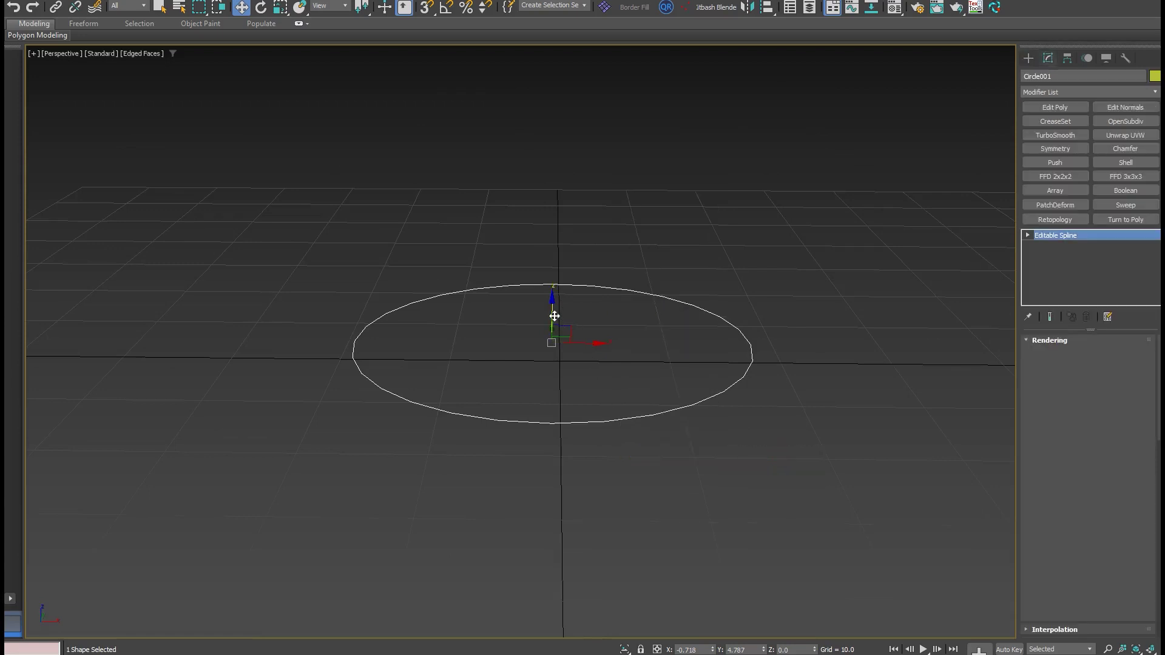
Step: Clone the circle upward into six evenly spaced copies, about 6.07 units apart
{"action": "mouse_move", "coordinate": [544, 264]}
{"action": "left_mouse_down", "text": "shift"}
{"action": "mouse_move", "coordinate": [546, 174]}
{"action": "mouse_move", "coordinate": [547, 203]}
{"action": "left_mouse_up", "text": "shift"}
{"action": "left_click", "coordinate": [622, 336]}
{"action": "left_click", "coordinate": [593, 391]}
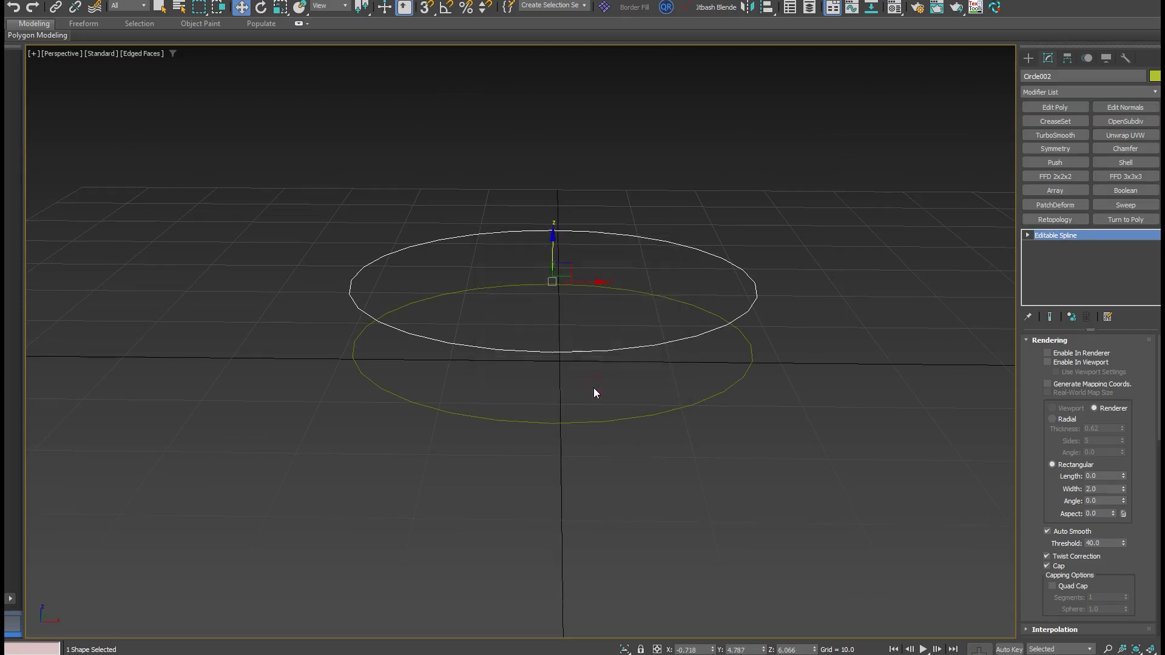
Step: Attach the six copied circles to the lowest circle, one after another in order from lowest to highest
{"action": "scroll", "coordinate": [593, 387], "scroll_direction": "down", "scroll_amount": 6}
{"action": "middle_click_drag", "start_coordinate": [622, 363], "coordinate": [624, 396]}
{"action": "scroll", "coordinate": [625, 396], "scroll_direction": "up", "scroll_amount": 2}
{"action": "left_click", "coordinate": [628, 440]}
{"action": "left_click", "coordinate": [628, 441]}
{"action": "right_click", "coordinate": [627, 440]}
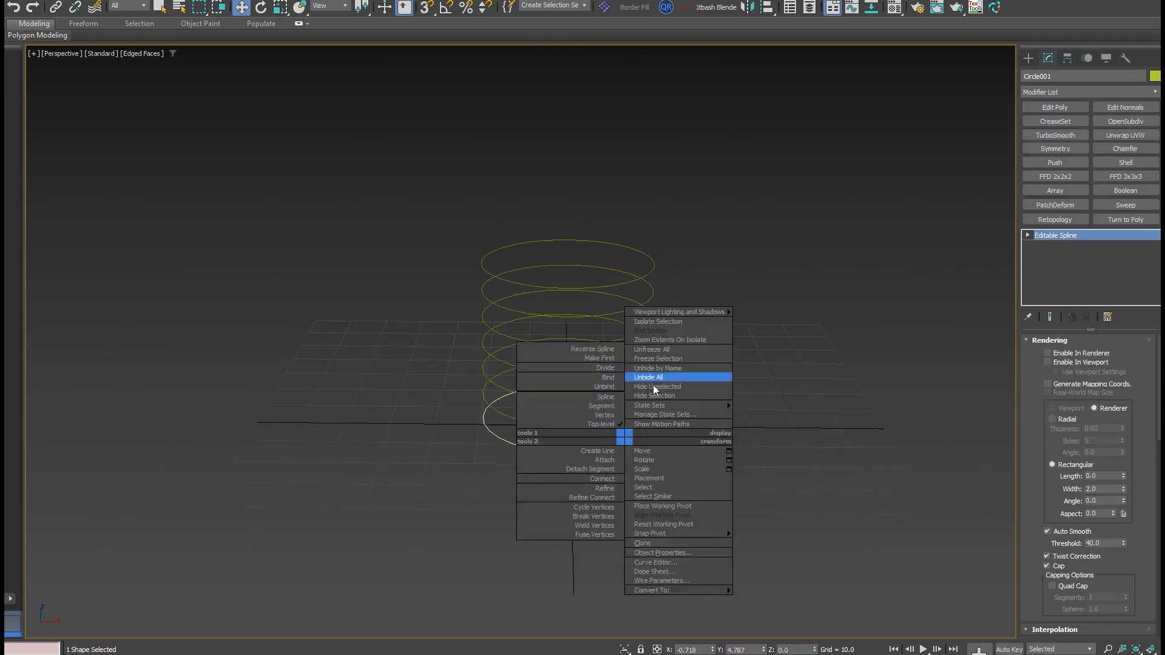
{"action": "left_click", "coordinate": [604, 460]}
{"action": "left_click", "coordinate": [597, 425]}
{"action": "left_click", "coordinate": [601, 401]}
{"action": "left_click", "coordinate": [602, 372]}
{"action": "left_click", "coordinate": [611, 342]}
{"action": "left_click", "coordinate": [618, 315]}
{"action": "left_click", "coordinate": [613, 285]}
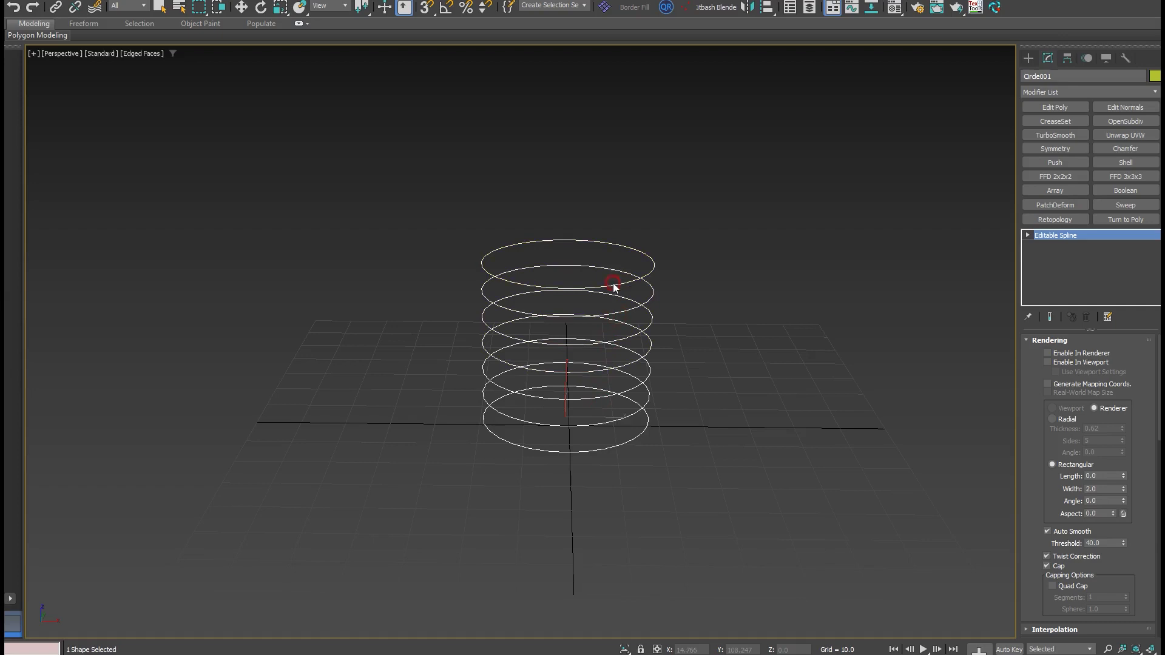
Step: Apply a CrossSection modifier to the attached circles, leaving its spline option at Linear
{"action": "left_click", "coordinate": [1081, 91]}
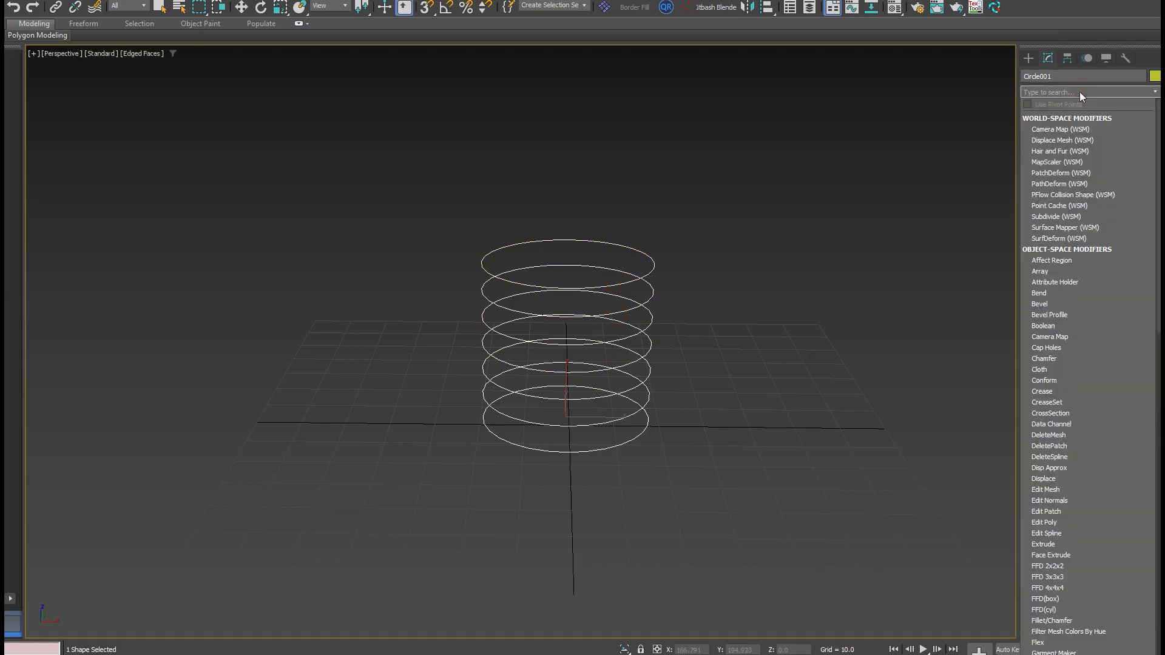
{"action": "type", "text": "cros"}
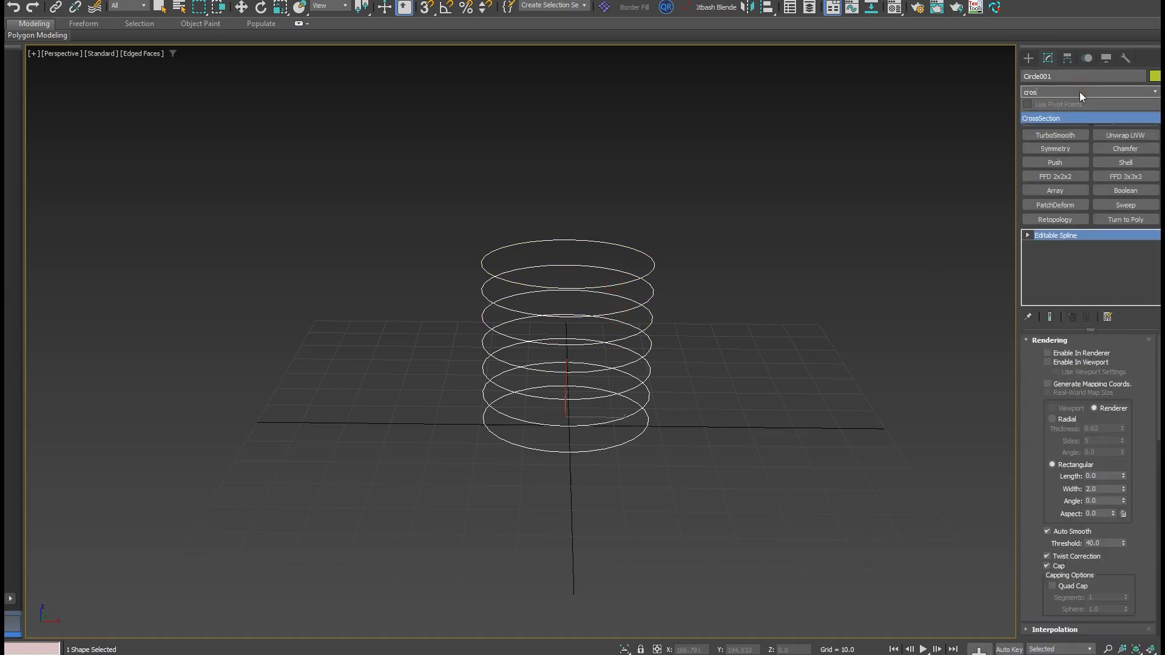
{"action": "left_click", "coordinate": [1061, 119]}
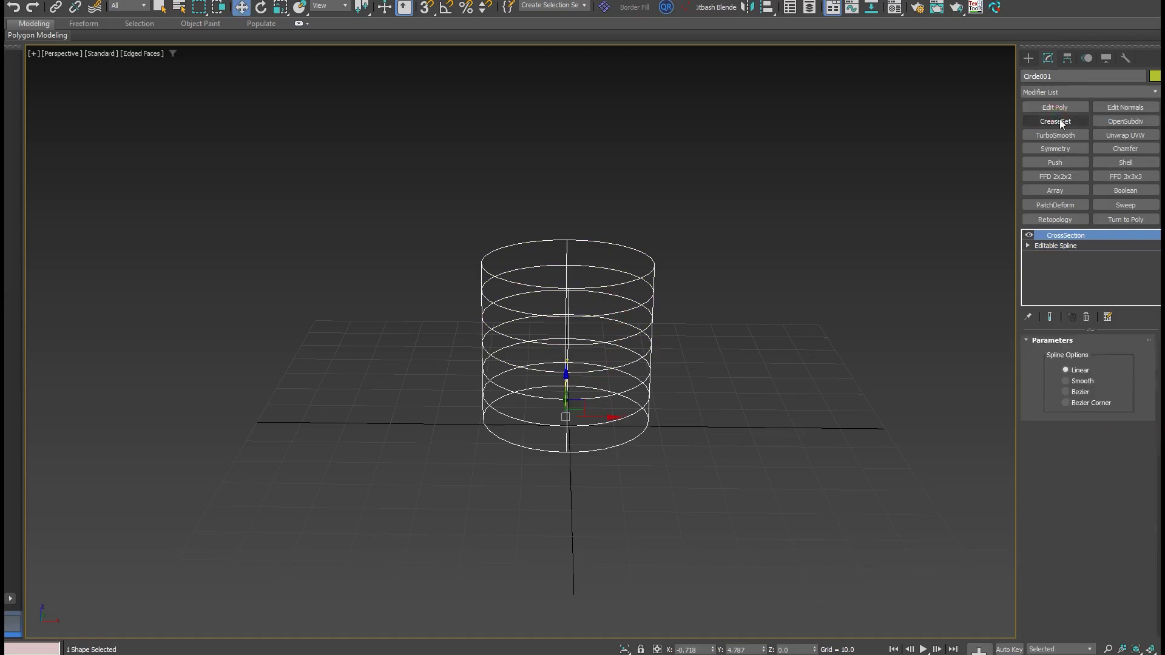
{"action": "middle_click_drag", "start_coordinate": [556, 297], "coordinate": [618, 311], "text": "alt"}
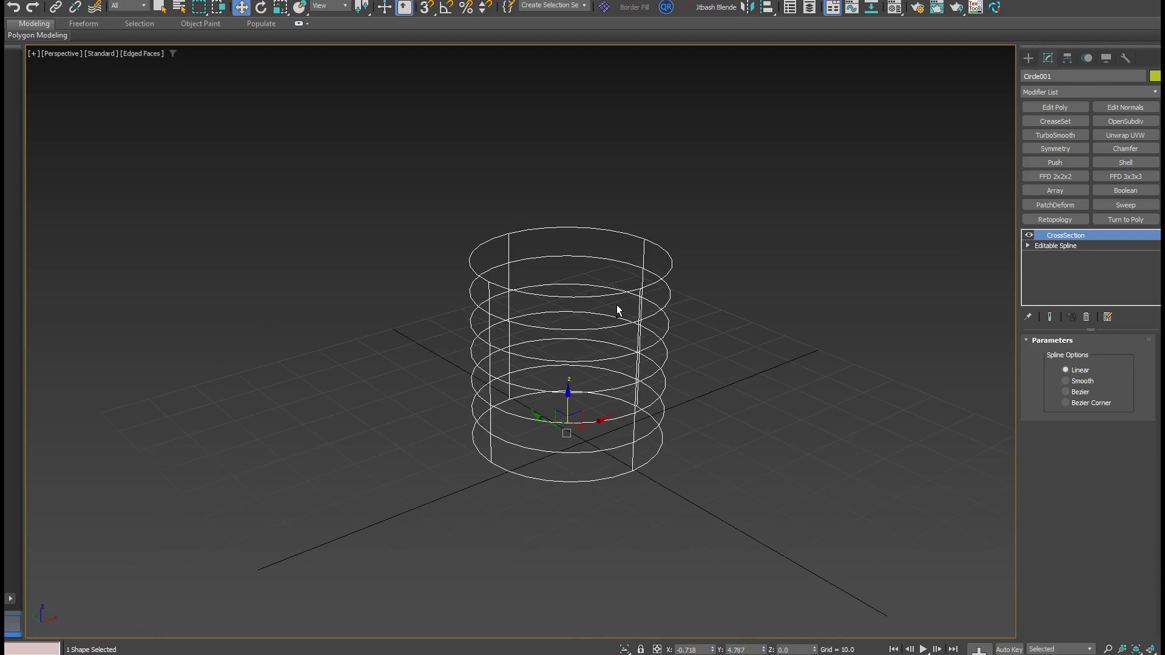
{"action": "middle_click_drag", "start_coordinate": [617, 305], "coordinate": [585, 320], "text": "alt"}
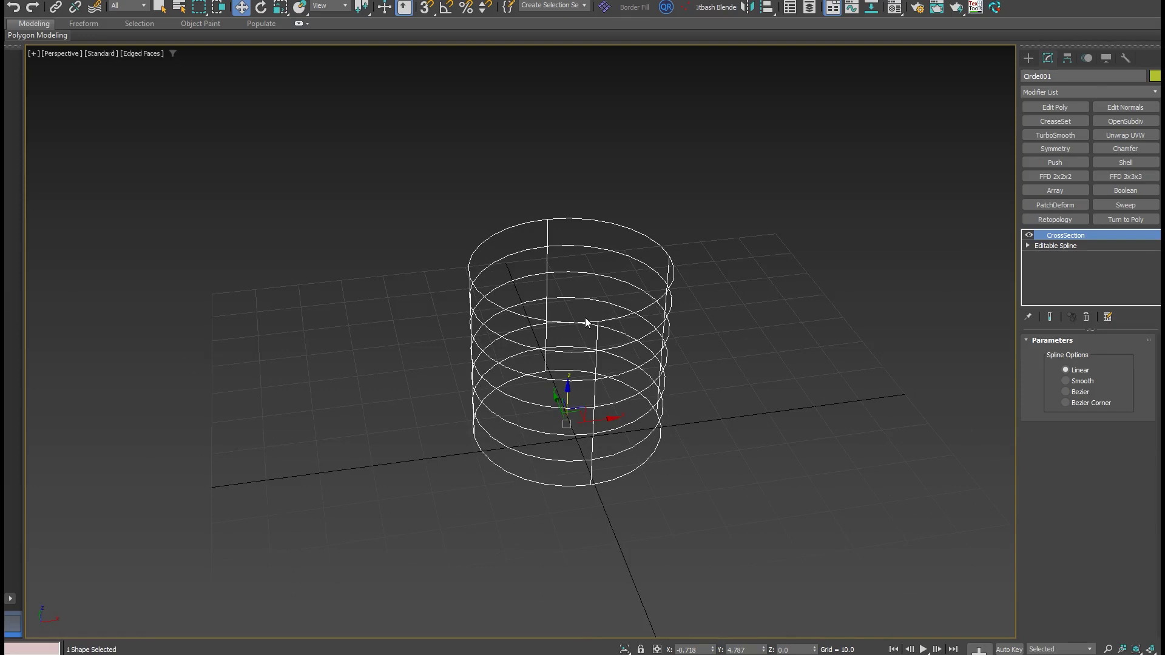
Step: Add a Surface modifier and a Shell modifier on the spline cage, with the Shell's outer amount set to 0.02
{"action": "left_click", "coordinate": [1029, 246]}
{"action": "left_click", "coordinate": [1062, 93]}
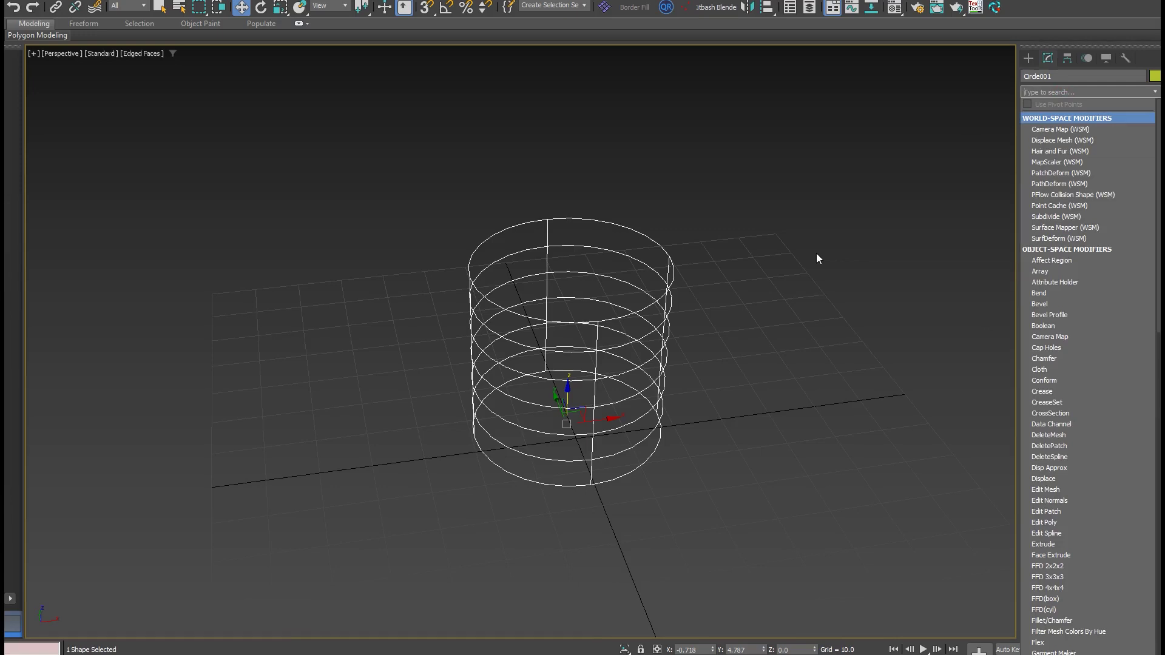
{"action": "type", "text": "sur"}
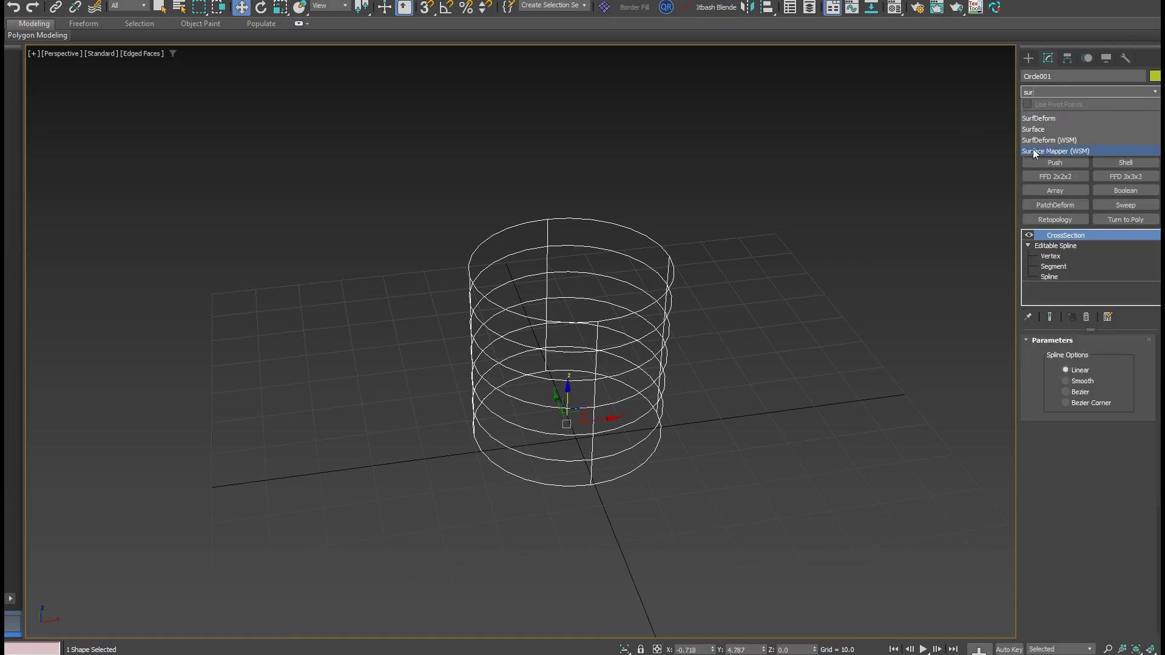
{"action": "left_click", "coordinate": [1039, 128]}
{"action": "left_click", "coordinate": [1124, 163]}
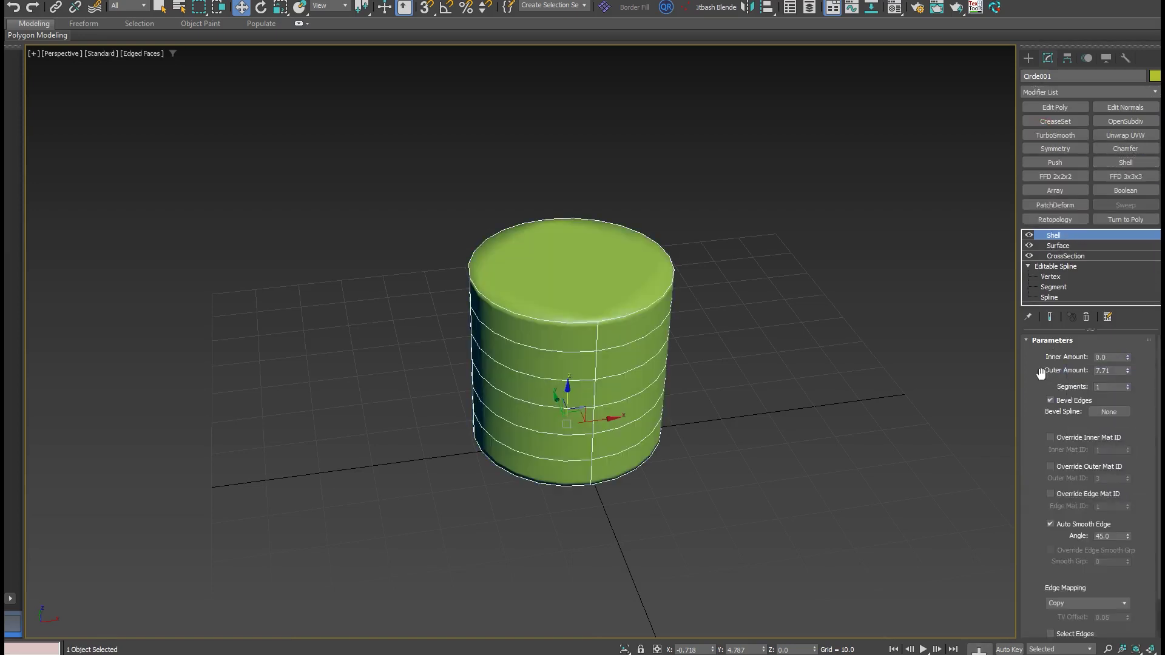
{"action": "right_click", "coordinate": [1127, 370]}
{"action": "left_click", "coordinate": [1127, 368]}
{"action": "left_click", "coordinate": [1127, 368]}
Step: Edit the base shape at Spline level with the end result shown, and shift the upper five rings sideways along X
{"action": "left_click", "coordinate": [1062, 267]}
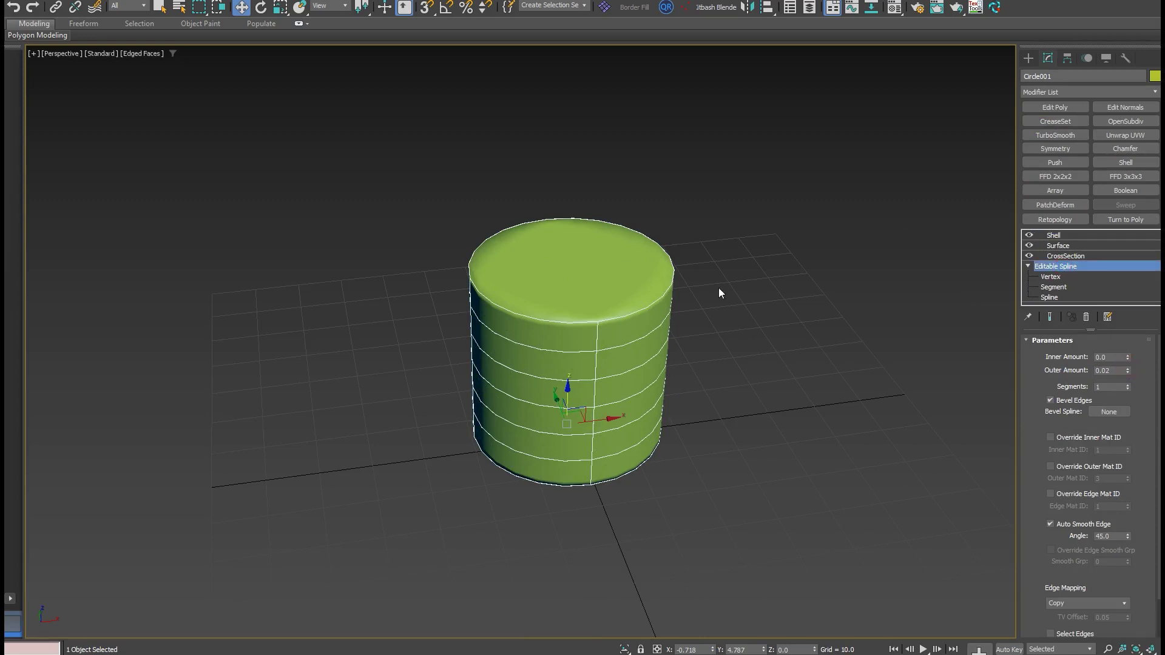
{"action": "left_click", "coordinate": [1056, 297]}
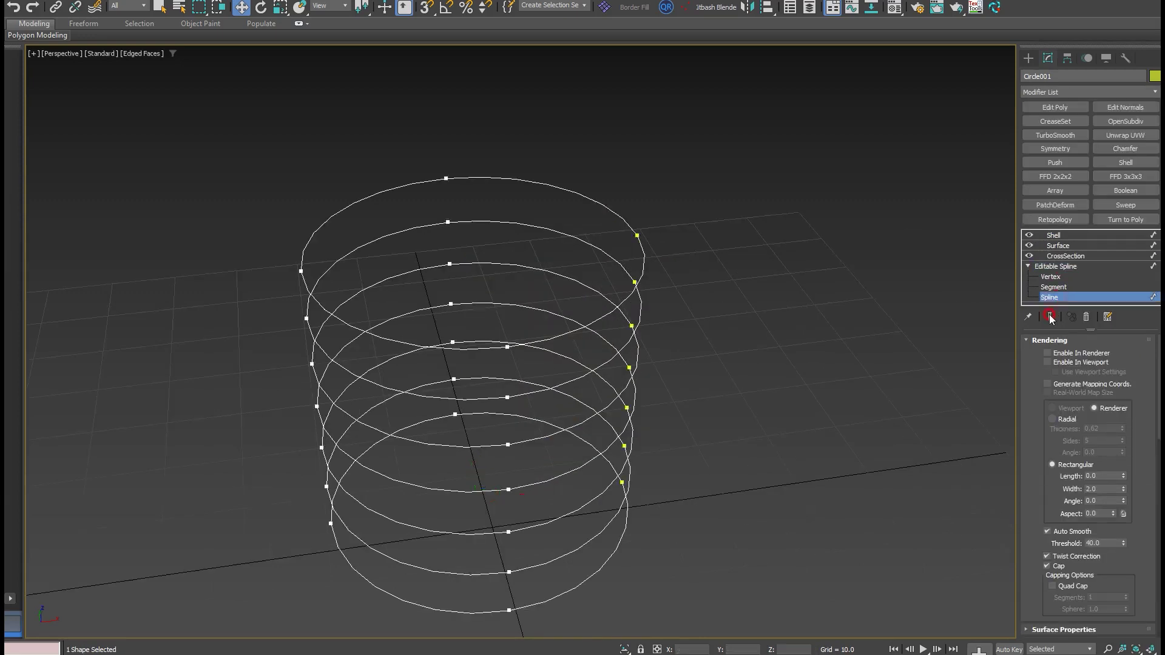
{"action": "left_click", "coordinate": [1050, 317]}
{"action": "middle_click_drag", "start_coordinate": [586, 362], "coordinate": [691, 319]}
{"action": "key", "text": "F3"}
{"action": "key", "text": "F3"}
{"action": "scroll", "coordinate": [530, 491], "scroll_direction": "down", "scroll_amount": 3}
{"action": "middle_click_drag", "start_coordinate": [530, 491], "coordinate": [736, 261], "text": "alt"}
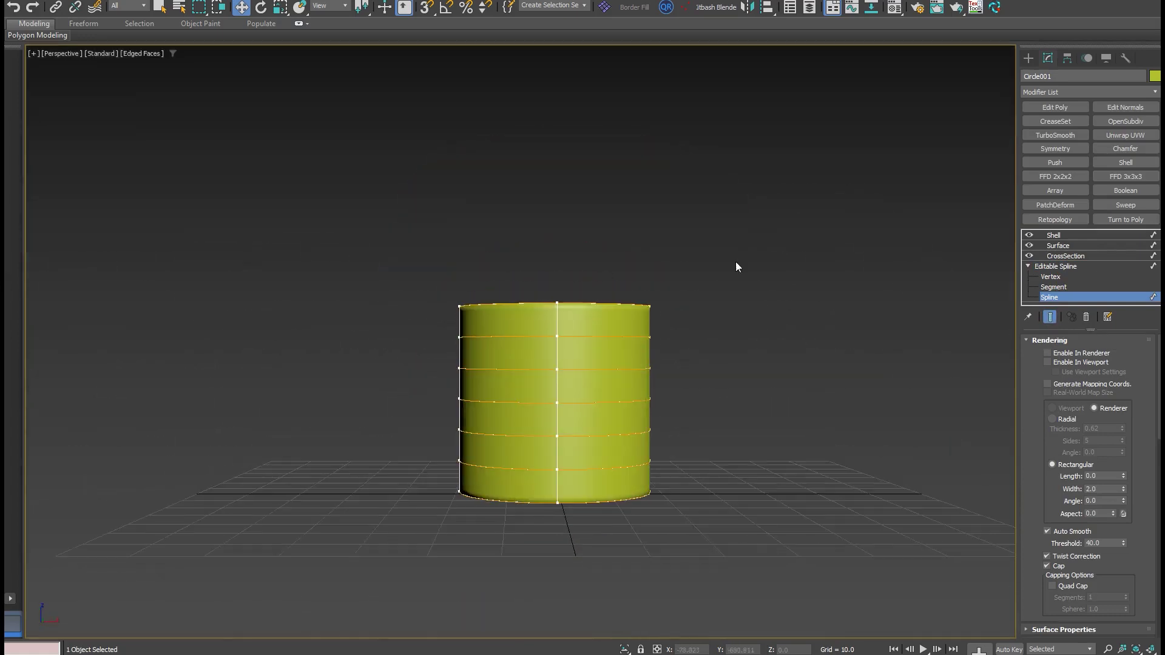
{"action": "left_click_drag", "start_coordinate": [775, 234], "coordinate": [398, 453]}
{"action": "left_click_drag", "start_coordinate": [570, 384], "coordinate": [618, 339]}
Step: Raise the ring second from the top to just beneath the top ring and enlarge it into a flared rim
{"action": "left_click", "coordinate": [612, 279]}
{"action": "left_click", "coordinate": [611, 283]}
{"action": "left_click", "coordinate": [605, 259]}
{"action": "left_click", "coordinate": [606, 288]}
{"action": "middle_click_drag", "start_coordinate": [605, 278], "coordinate": [568, 312], "text": "alt"}
{"action": "left_click", "coordinate": [570, 317]}
{"action": "key", "text": "r"}
{"action": "left_click_drag", "start_coordinate": [600, 292], "coordinate": [601, 236]}
{"action": "key", "text": "w"}
Step: Turn on Adaptive interpolation for the editable spline
{"action": "left_click_drag", "start_coordinate": [1157, 425], "coordinate": [1142, 637]}
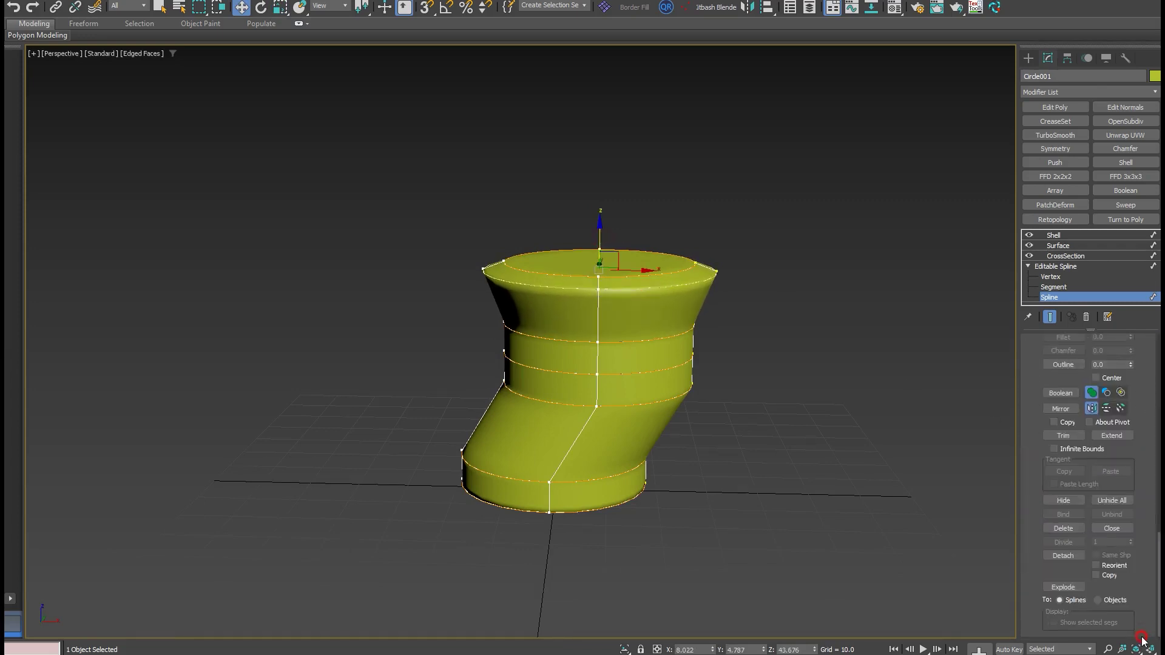
{"action": "scroll", "coordinate": [1135, 601], "scroll_direction": "up", "scroll_amount": 15}
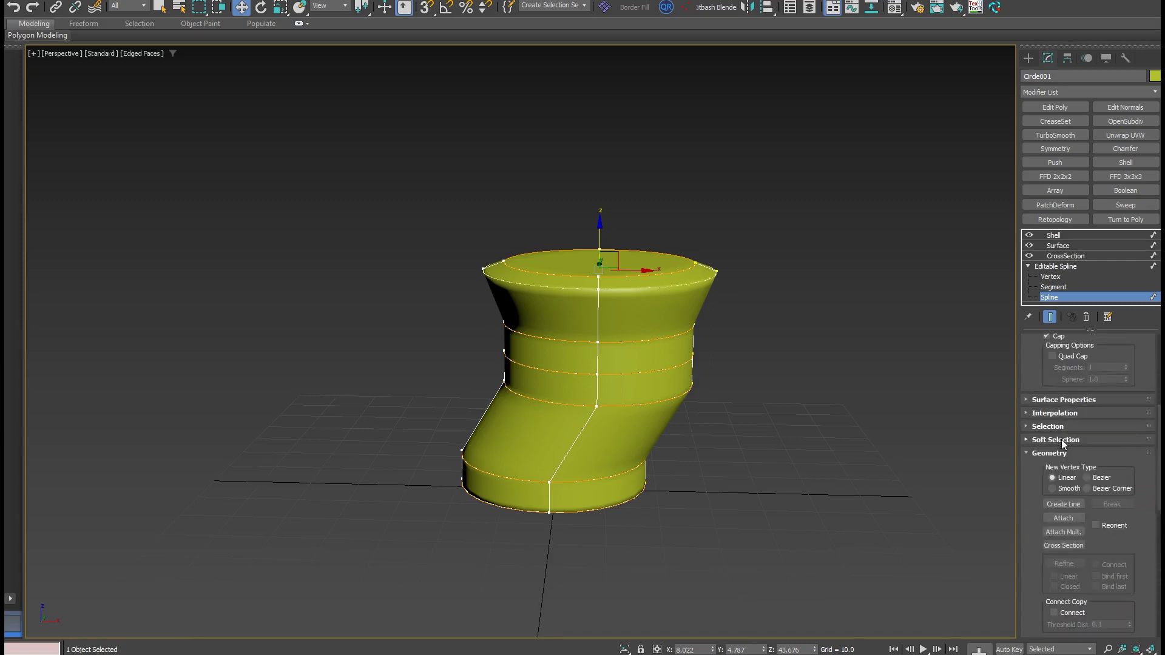
{"action": "left_click", "coordinate": [1030, 453]}
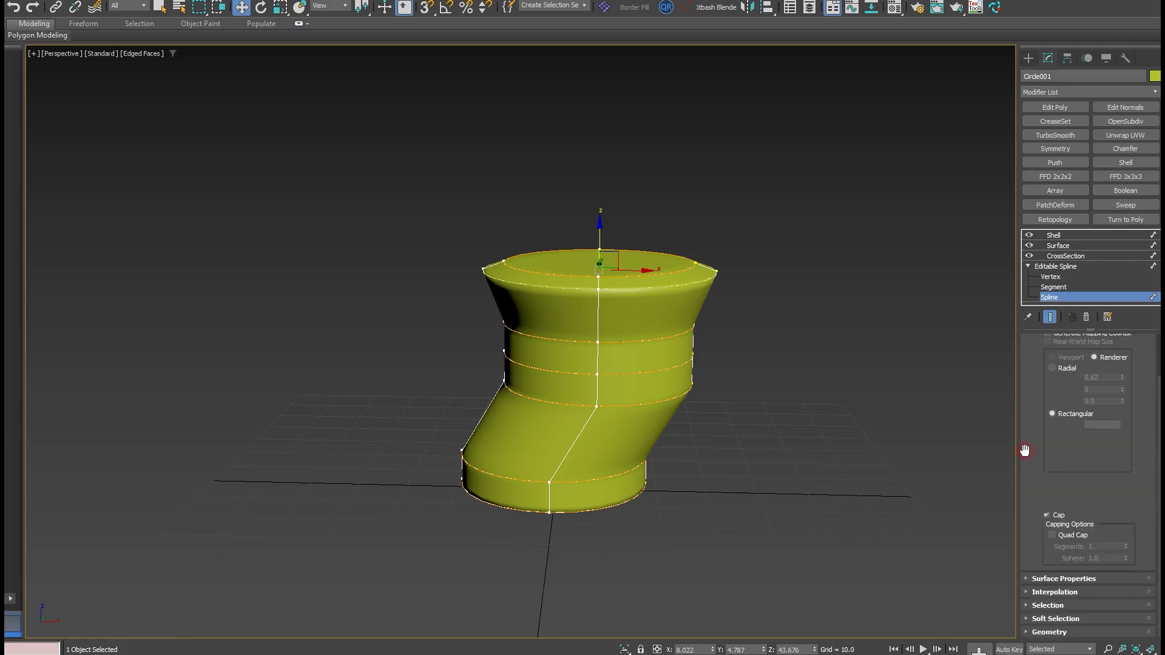
{"action": "left_click", "coordinate": [1039, 597]}
{"action": "left_click", "coordinate": [1075, 628]}
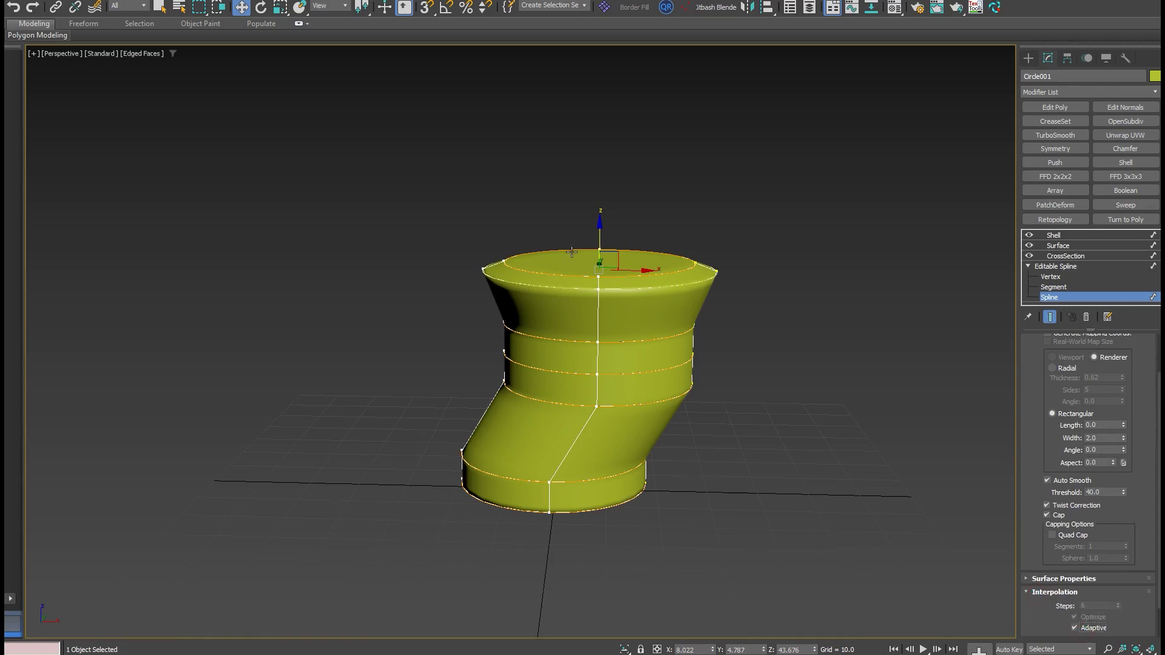
Step: Enlarge the top ring and lower it inside the flared rim to form a shallow recess
{"action": "scroll", "coordinate": [572, 251], "scroll_direction": "up", "scroll_amount": 4}
{"action": "left_click", "coordinate": [578, 323]}
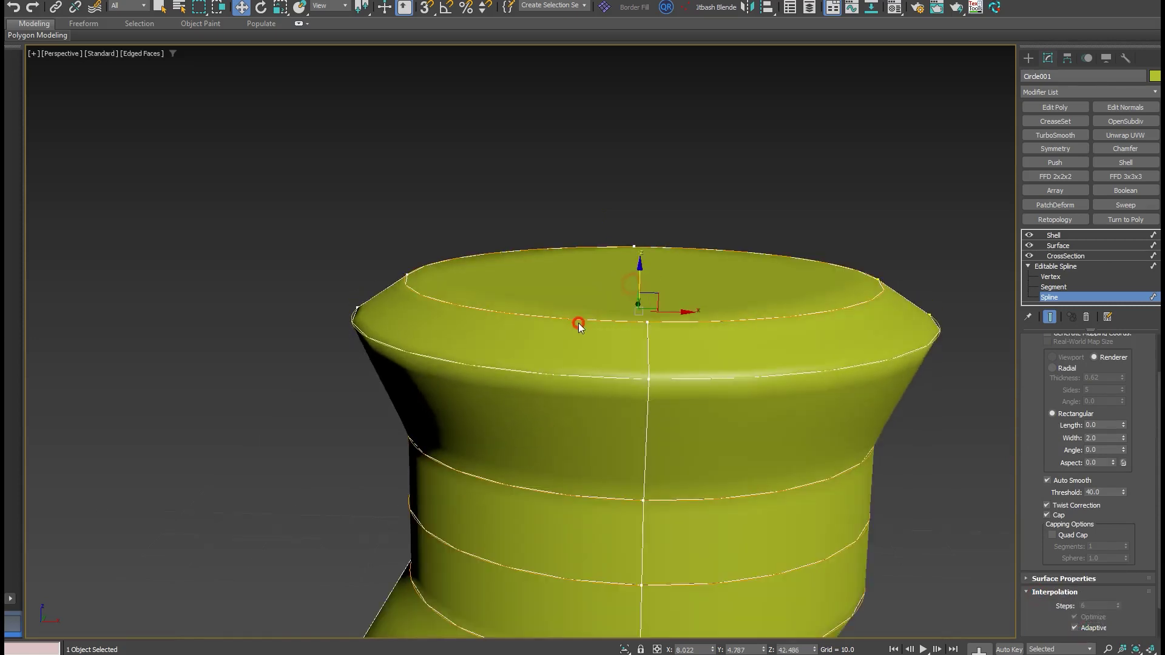
{"action": "middle_click_drag", "start_coordinate": [589, 302], "coordinate": [625, 286], "text": "alt"}
{"action": "key", "text": "r"}
{"action": "left_click_drag", "start_coordinate": [648, 286], "coordinate": [650, 304]}
{"action": "key", "text": "w"}
{"action": "middle_click_drag", "start_coordinate": [650, 304], "coordinate": [644, 268], "text": "alt"}
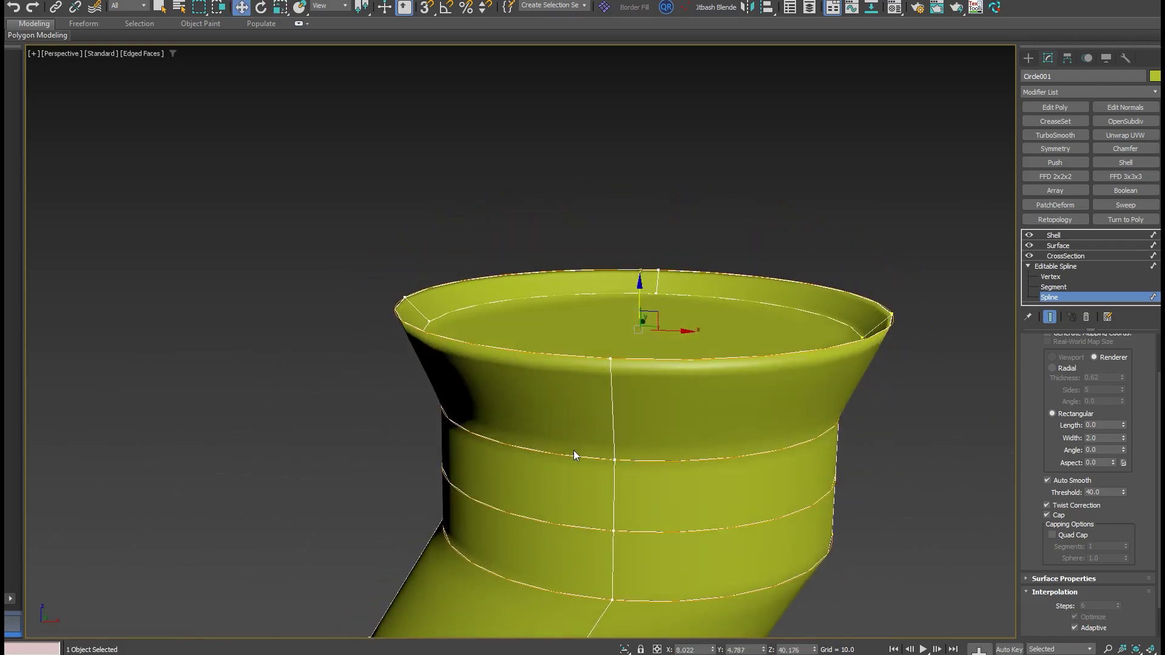
Step: Enlarge the ring below the rim and raise it to just beneath the rim to form a thin lip
{"action": "left_click", "coordinate": [574, 454]}
{"action": "left_click_drag", "start_coordinate": [640, 358], "coordinate": [638, 294]}
{"action": "right_click", "coordinate": [638, 295]}
{"action": "key", "text": "r"}
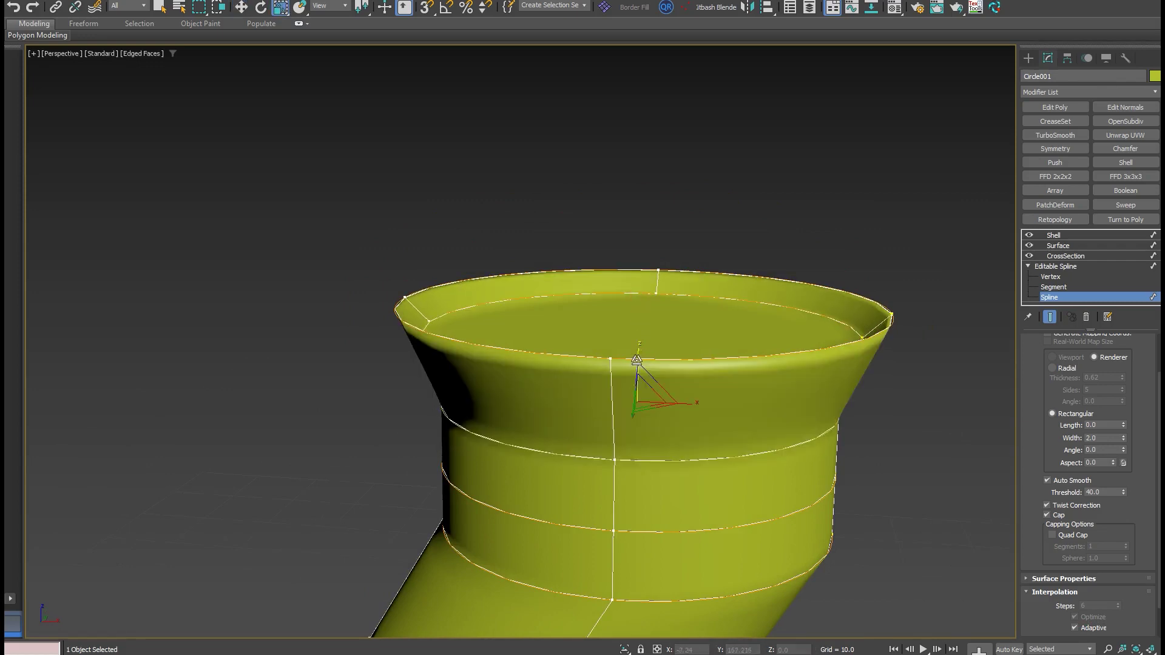
{"action": "left_click_drag", "start_coordinate": [643, 391], "coordinate": [642, 385]}
{"action": "key", "text": "w"}
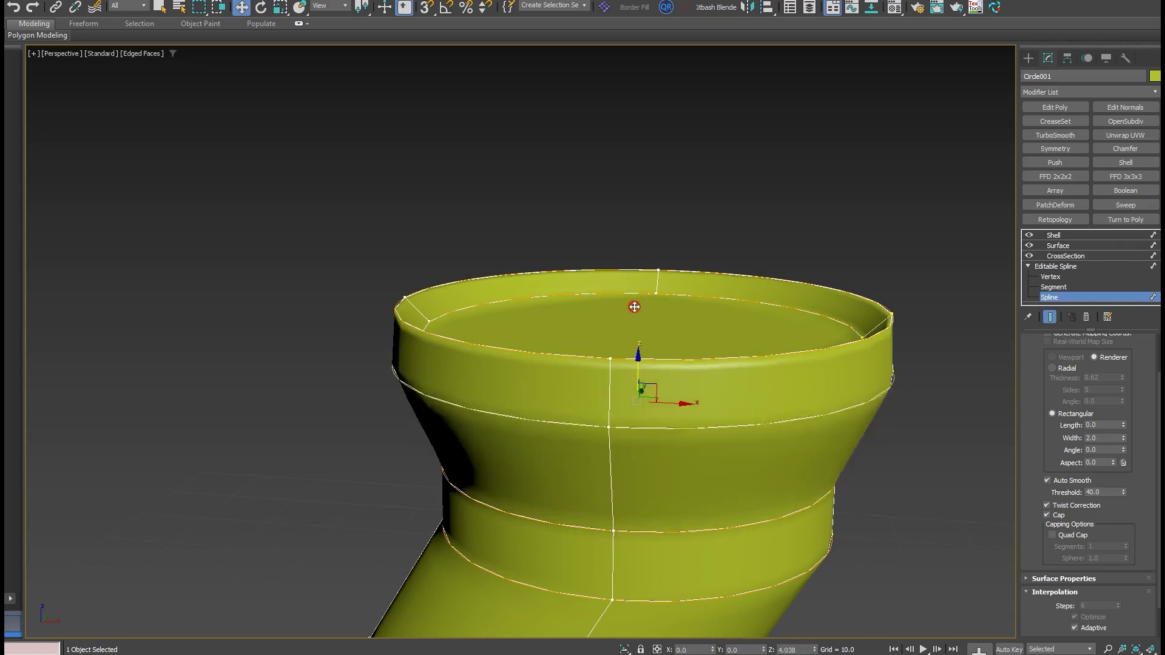
{"action": "left_click", "coordinate": [634, 306]}
{"action": "scroll", "coordinate": [619, 337], "scroll_direction": "down", "scroll_amount": 5}
{"action": "left_click", "coordinate": [545, 309]}
{"action": "left_click_drag", "start_coordinate": [637, 277], "coordinate": [637, 270]}
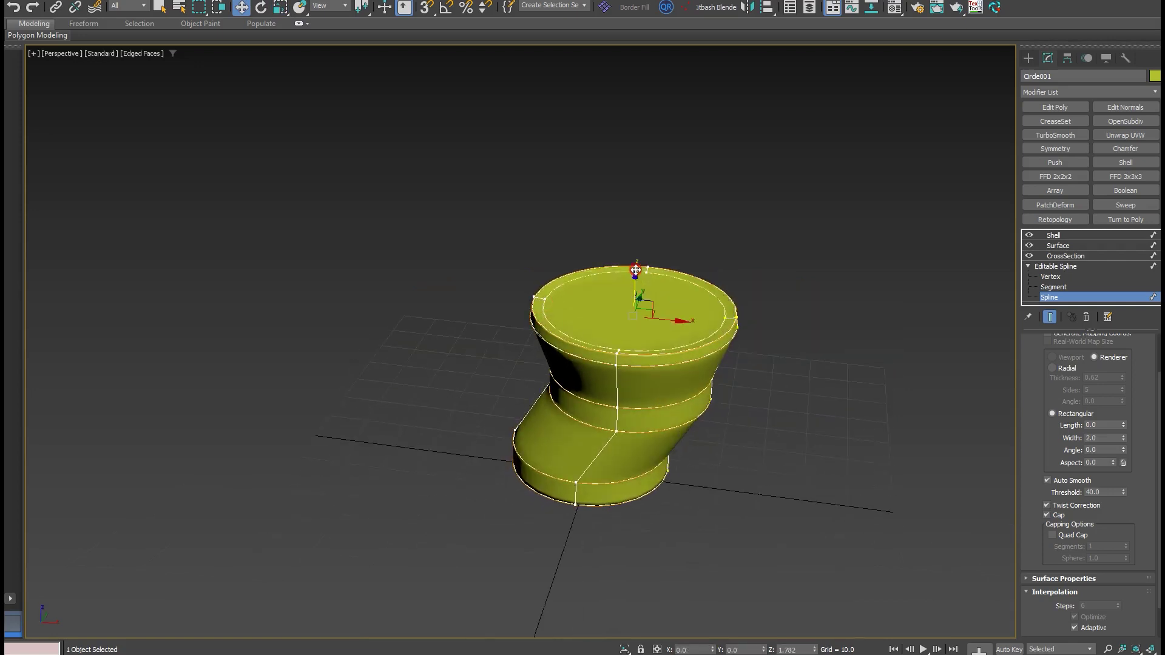
Step: Select the upper four rings and raise them together to lengthen the neck
{"action": "middle_click_drag", "start_coordinate": [636, 273], "coordinate": [633, 336], "text": "alt"}
{"action": "left_click_drag", "start_coordinate": [463, 417], "coordinate": [463, 417]}
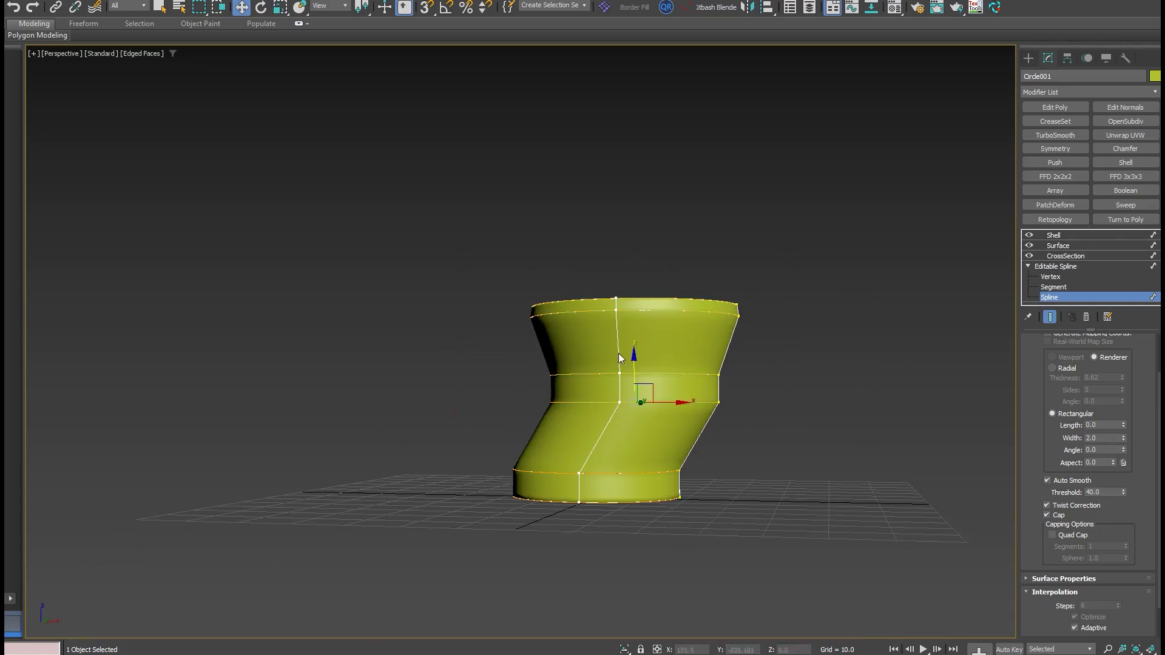
{"action": "left_click_drag", "start_coordinate": [629, 380], "coordinate": [647, 265]}
{"action": "middle_click_drag", "start_coordinate": [647, 272], "coordinate": [652, 295], "text": "alt"}
Step: Scale down the ring below the flare together with the next lower ring to narrow the stem
{"action": "left_click", "coordinate": [686, 302]}
{"action": "left_click", "coordinate": [682, 293]}
{"action": "key", "text": "r"}
{"action": "mouse_move", "coordinate": [642, 291]}
{"action": "left_mouse_down"}
{"action": "mouse_move", "coordinate": [638, 317]}
{"action": "mouse_move", "coordinate": [637, 281]}
{"action": "mouse_move", "coordinate": [638, 294]}
{"action": "left_mouse_up"}
{"action": "key", "text": "ctrl+z"}
{"action": "left_click", "coordinate": [618, 401]}
{"action": "left_click", "coordinate": [630, 263]}
{"action": "key", "text": "r"}
{"action": "middle_click_drag", "start_coordinate": [646, 315], "coordinate": [625, 455], "text": "alt"}
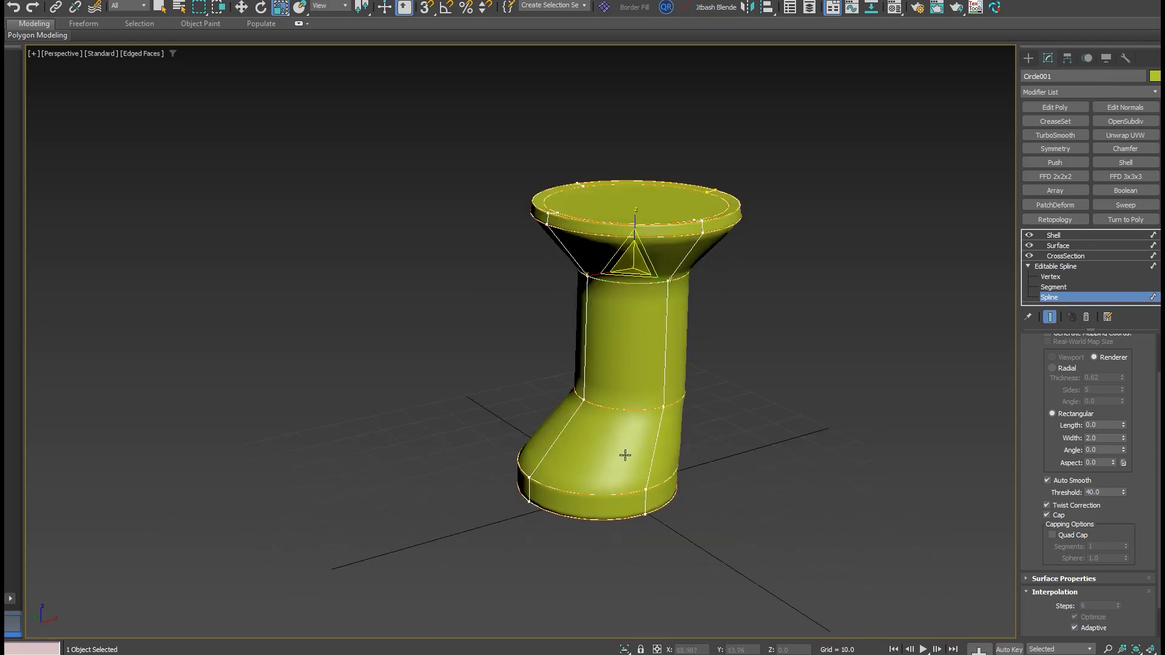
Step: Lower the second-lowest ring close to the bottom ring and bring the stem's lower ring down onto it, forming a thin base flange
{"action": "left_click", "coordinate": [596, 489]}
{"action": "key", "text": "w"}
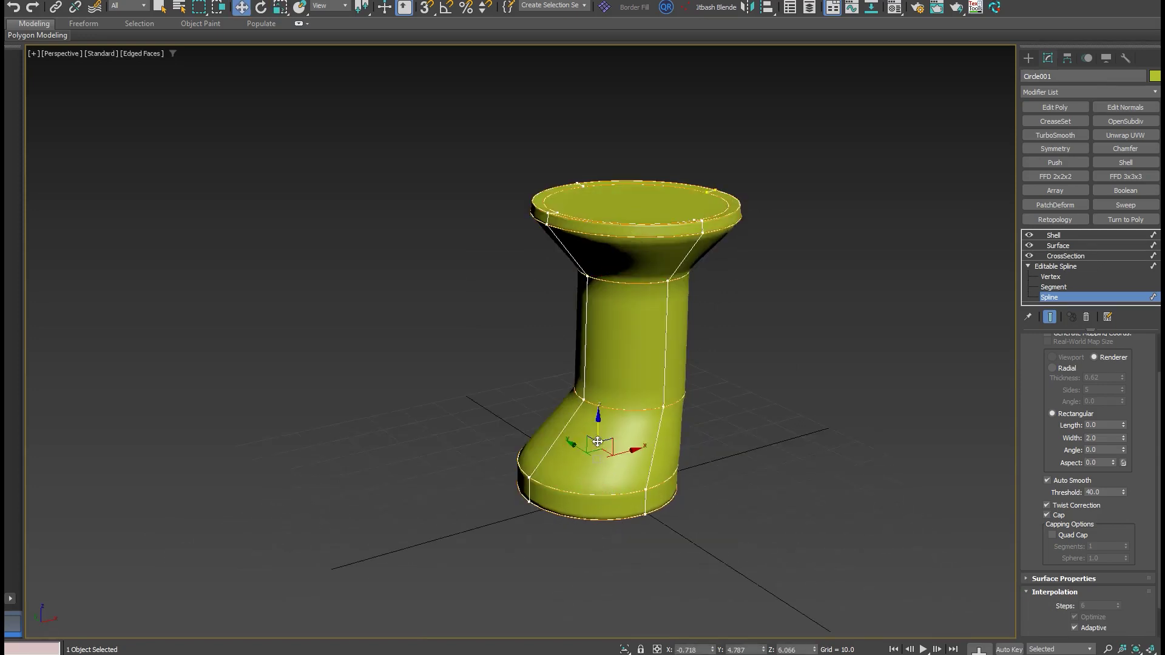
{"action": "left_click_drag", "start_coordinate": [599, 439], "coordinate": [603, 457]}
{"action": "left_click", "coordinate": [621, 406]}
{"action": "left_click", "coordinate": [624, 409]}
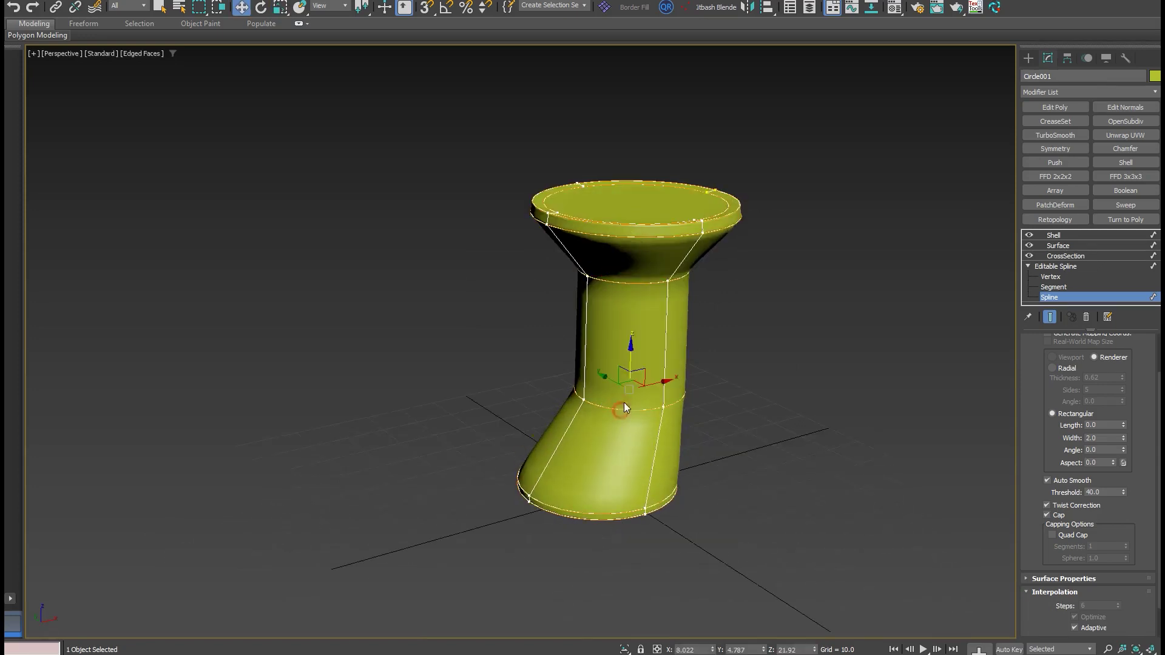
{"action": "left_click_drag", "start_coordinate": [642, 372], "coordinate": [613, 456]}
{"action": "middle_click_drag", "start_coordinate": [614, 437], "coordinate": [588, 418], "text": "alt"}
Step: Clone the stem's lower ring up into the top recess to form a smaller inner floor ring
{"action": "left_click_drag", "start_coordinate": [598, 443], "coordinate": [656, 193], "text": "shift"}
{"action": "middle_click_drag", "start_coordinate": [655, 193], "coordinate": [668, 260], "text": "alt"}
{"action": "left_click", "coordinate": [406, 467]}
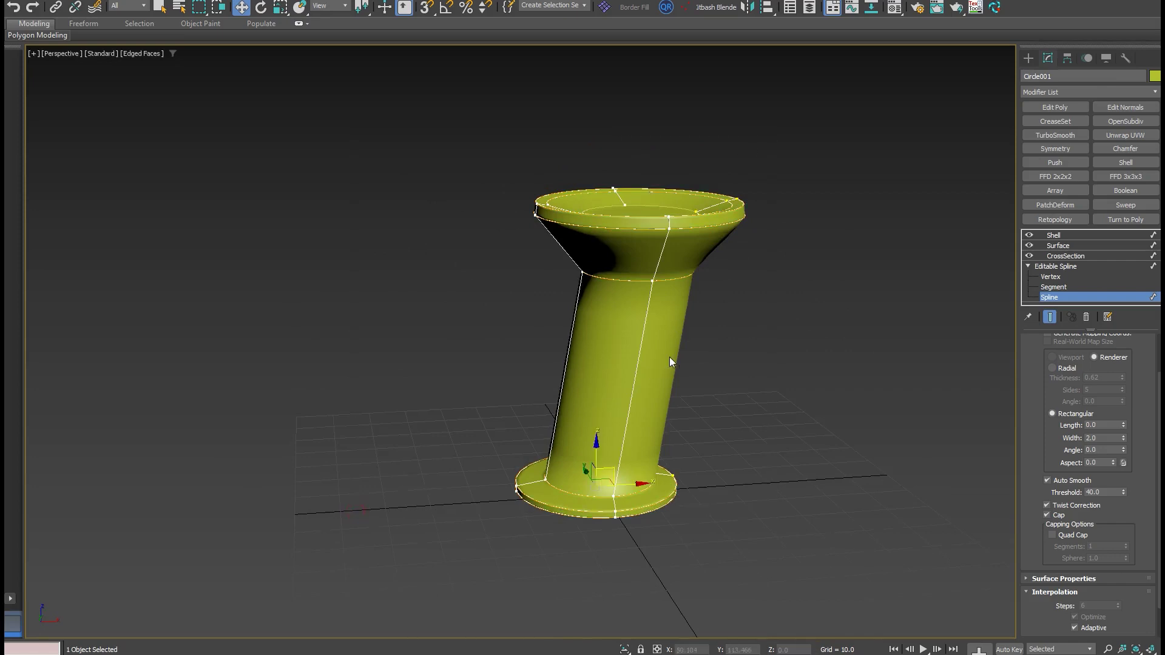
{"action": "middle_click_drag", "start_coordinate": [695, 315], "coordinate": [592, 299], "text": "alt"}
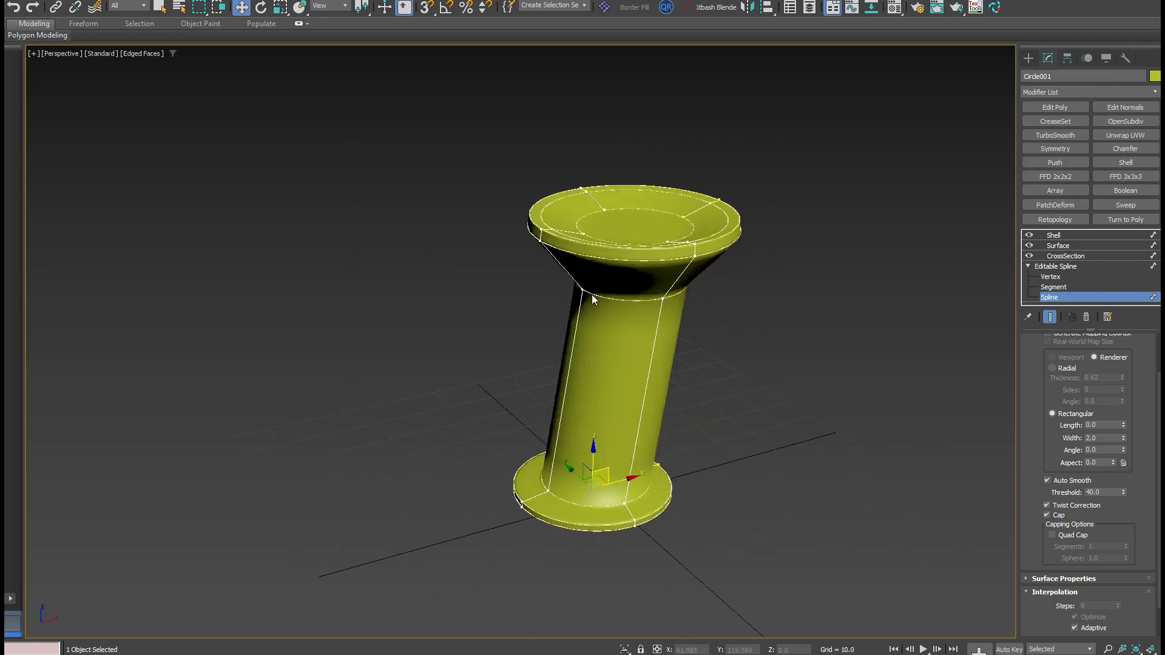
Step: Leave spline editing, select the whole flared model and delete it
{"action": "left_click", "coordinate": [1073, 239]}
{"action": "left_click_drag", "start_coordinate": [819, 138], "coordinate": [419, 575]}
{"action": "key", "text": "Delete"}
{"action": "scroll", "coordinate": [510, 398], "scroll_direction": "down", "scroll_amount": 1}
{"action": "middle_click_drag", "start_coordinate": [510, 398], "coordinate": [442, 405], "text": "alt"}
{"action": "right_click", "coordinate": [681, 436], "text": "shift"}
{"action": "left_click", "coordinate": [402, 402]}
{"action": "scroll", "coordinate": [587, 460], "scroll_direction": "up", "scroll_amount": 3}
{"action": "right_click", "coordinate": [656, 416], "text": "shift"}
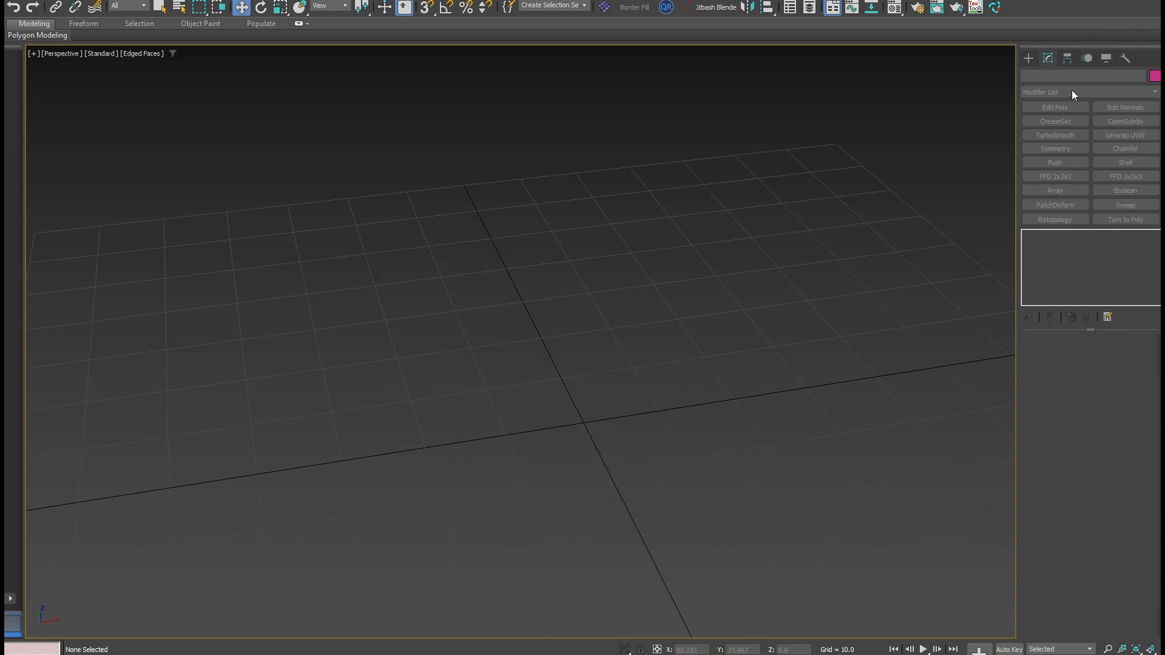
Step: Create a cylinder near the grid origin and convert it to an editable poly
{"action": "left_click", "coordinate": [1029, 58]}
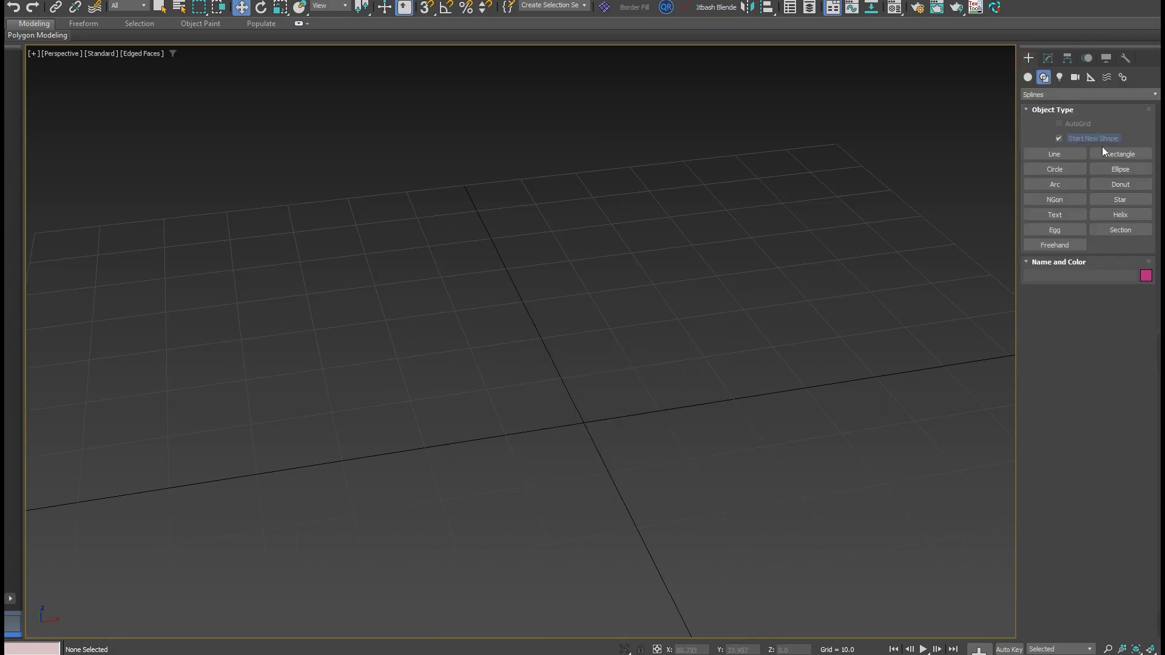
{"action": "right_click", "coordinate": [636, 424]}
{"action": "right_click", "coordinate": [580, 432]}
{"action": "left_click", "coordinate": [547, 459]}
{"action": "left_click_drag", "start_coordinate": [515, 436], "coordinate": [562, 445]}
{"action": "left_click", "coordinate": [557, 265]}
{"action": "scroll", "coordinate": [558, 267], "scroll_direction": "up", "scroll_amount": 4}
{"action": "scroll", "coordinate": [557, 266], "scroll_direction": "down", "scroll_amount": 3}
{"action": "scroll", "coordinate": [556, 265], "scroll_direction": "up", "scroll_amount": 3}
{"action": "key", "text": "4"}
{"action": "scroll", "coordinate": [671, 260], "scroll_direction": "down", "scroll_amount": 2}
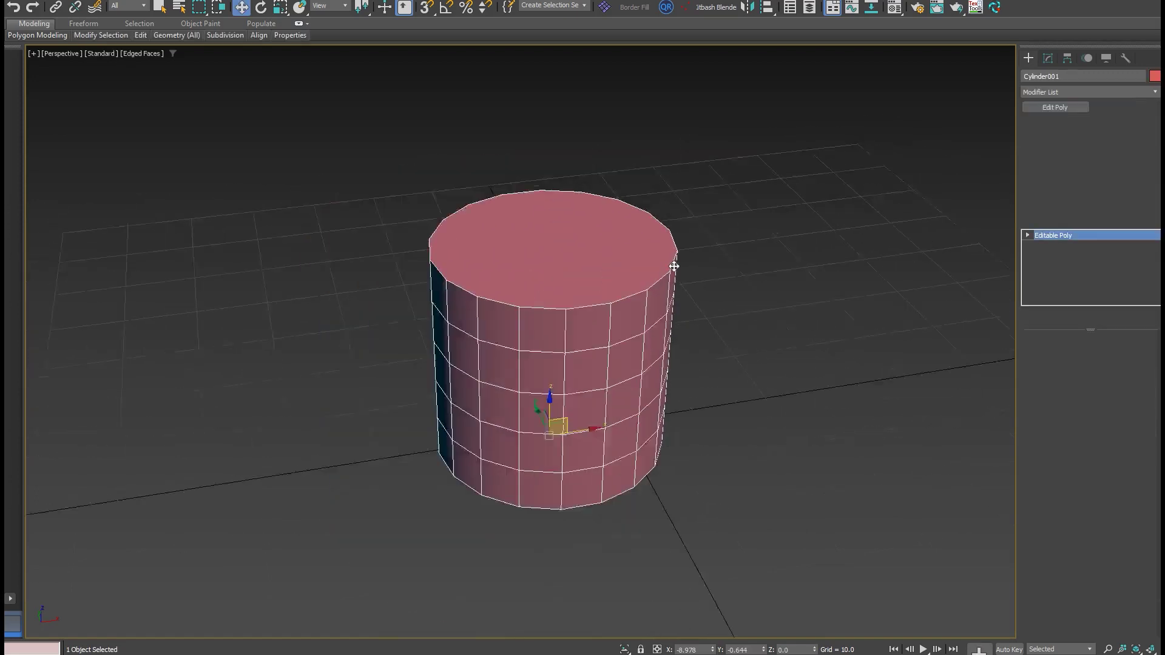
Step: Select the cylinder's top and bottom cap polygons and inset both to leave a narrow rim around each cap
{"action": "key", "text": "4"}
{"action": "left_click", "coordinate": [619, 271]}
{"action": "middle_click_drag", "start_coordinate": [616, 279], "coordinate": [590, 257], "text": "alt"}
{"action": "left_click", "coordinate": [547, 450], "text": "ctrl"}
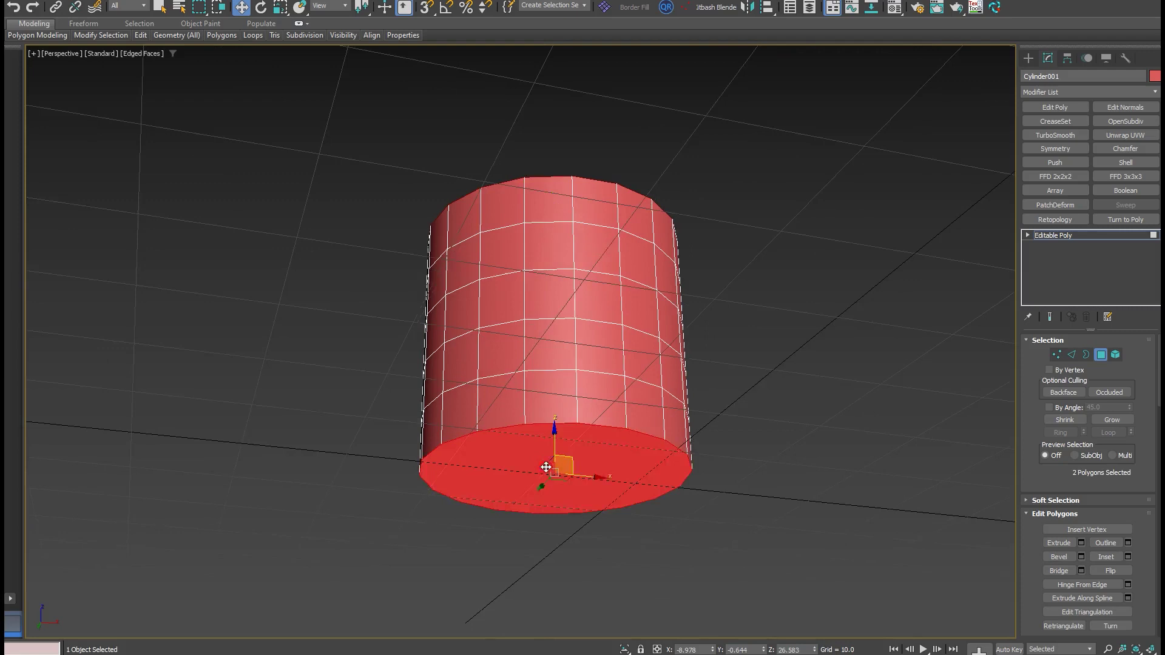
{"action": "scroll", "coordinate": [549, 451], "scroll_direction": "up", "scroll_amount": 4}
{"action": "right_click", "coordinate": [550, 451]}
{"action": "left_click", "coordinate": [538, 512]}
{"action": "left_click_drag", "start_coordinate": [559, 468], "coordinate": [562, 471]}
{"action": "right_click", "coordinate": [562, 470]}
{"action": "scroll", "coordinate": [562, 470], "scroll_direction": "down", "scroll_amount": 4}
{"action": "middle_click_drag", "start_coordinate": [561, 470], "coordinate": [604, 536], "text": "alt"}
{"action": "middle_click_drag", "start_coordinate": [576, 446], "coordinate": [642, 442], "text": "alt"}
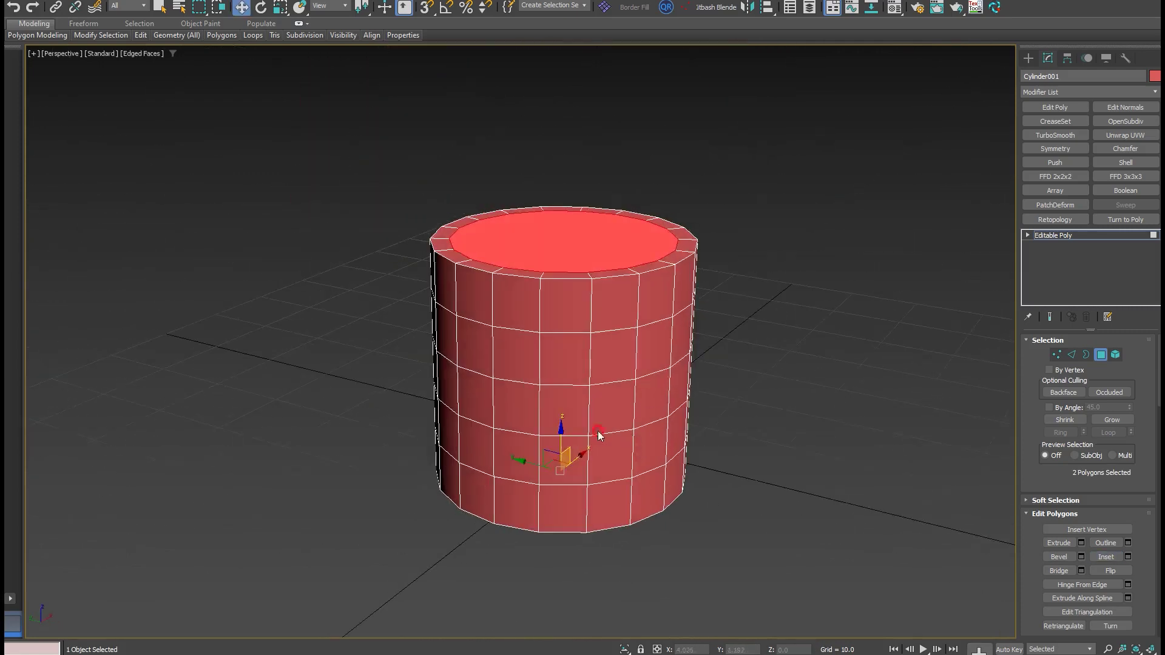
Step: Select two groups of side polygons in turn and pull each group outward to give the cylinder an irregular lobed shape
{"action": "left_click_drag", "start_coordinate": [719, 288], "coordinate": [601, 435]}
{"action": "middle_click_drag", "start_coordinate": [631, 375], "coordinate": [658, 399], "text": "alt"}
{"action": "left_click_drag", "start_coordinate": [614, 380], "coordinate": [633, 399]}
{"action": "left_click_drag", "start_coordinate": [400, 242], "coordinate": [534, 441]}
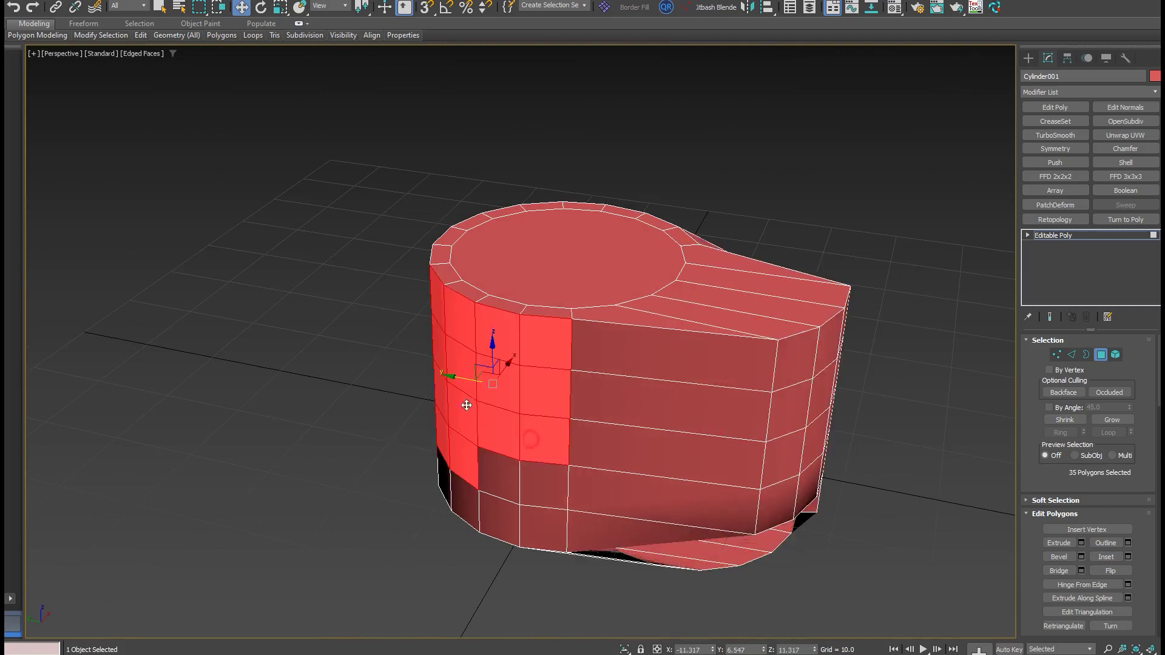
{"action": "left_click_drag", "start_coordinate": [491, 372], "coordinate": [403, 403]}
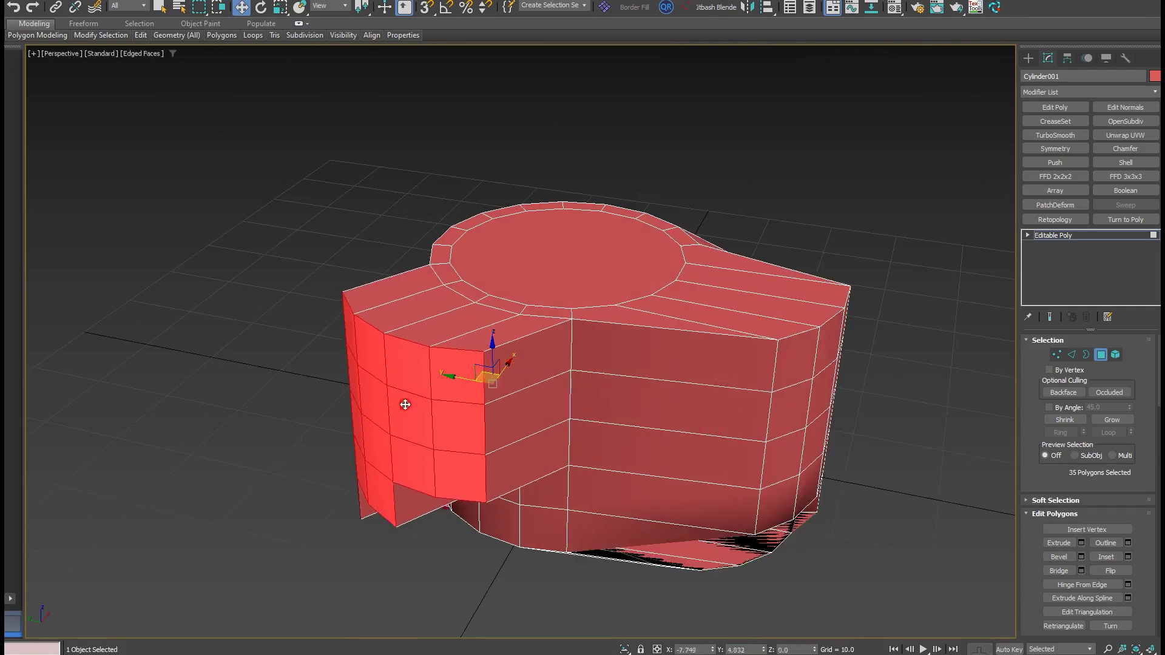
{"action": "middle_click_drag", "start_coordinate": [403, 403], "coordinate": [486, 390], "text": "alt"}
{"action": "right_click", "coordinate": [489, 384]}
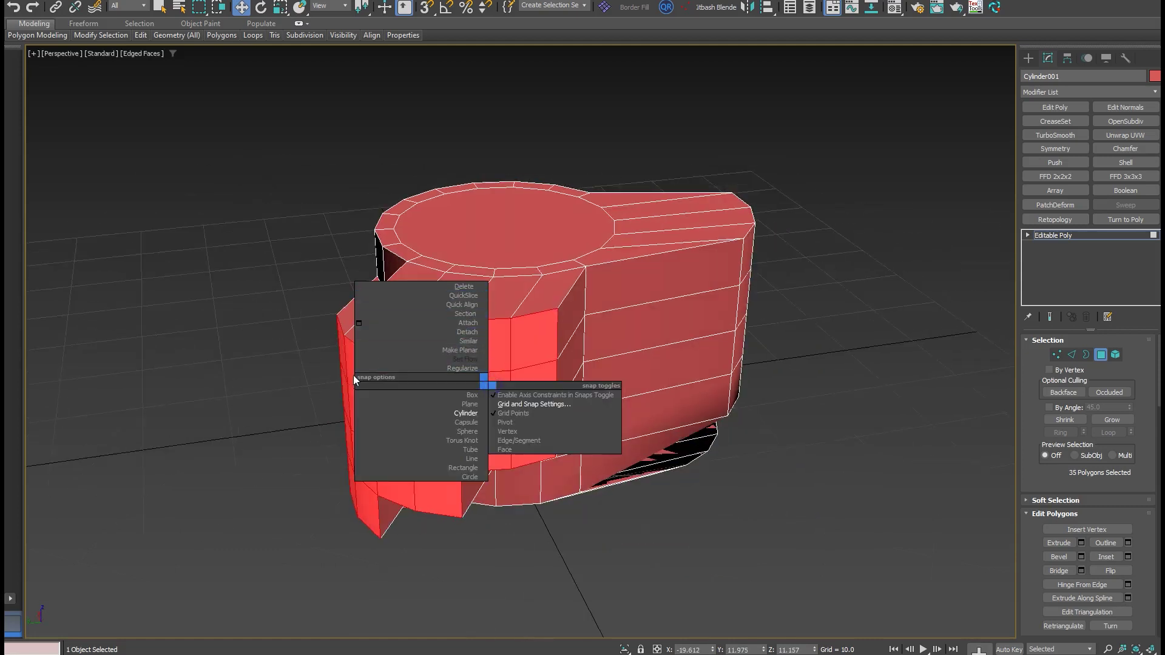
{"action": "left_click", "coordinate": [426, 368]}
{"action": "middle_click_drag", "start_coordinate": [607, 364], "coordinate": [742, 368], "text": "alt"}
{"action": "key", "text": "ctrl+z"}
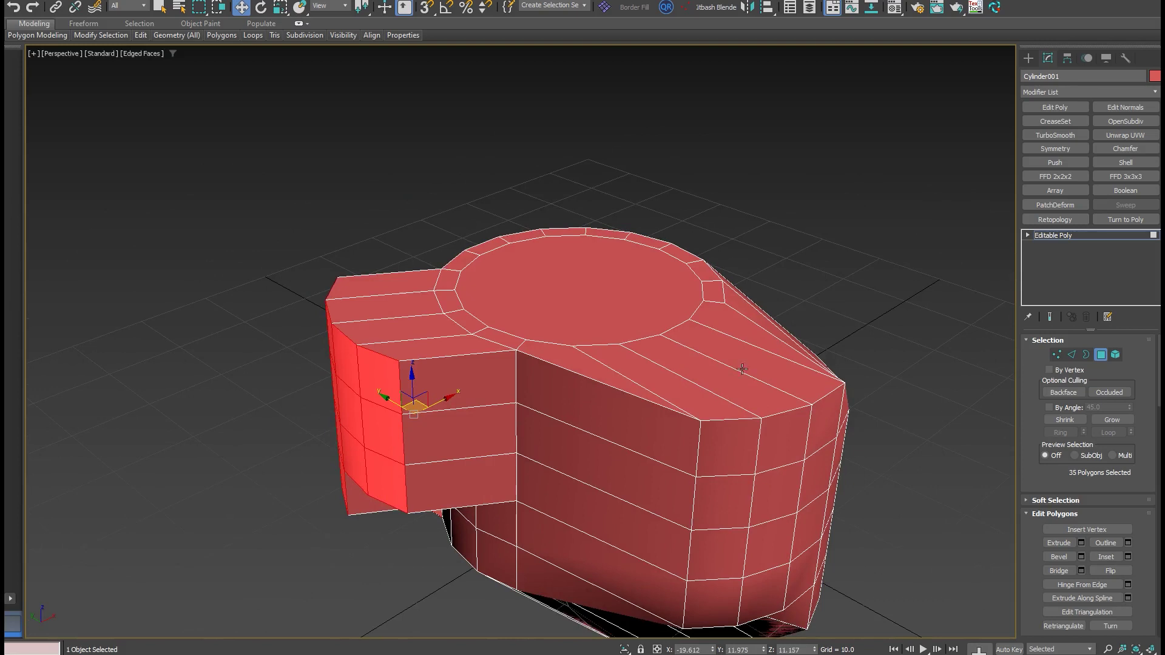
Step: Leave polygon editing, apply TurboSmooth with 1 iteration to the whole model and collapse it to an editable poly
{"action": "key", "text": "4"}
{"action": "left_click", "coordinate": [1059, 135]}
{"action": "key", "text": "ctrl+z"}
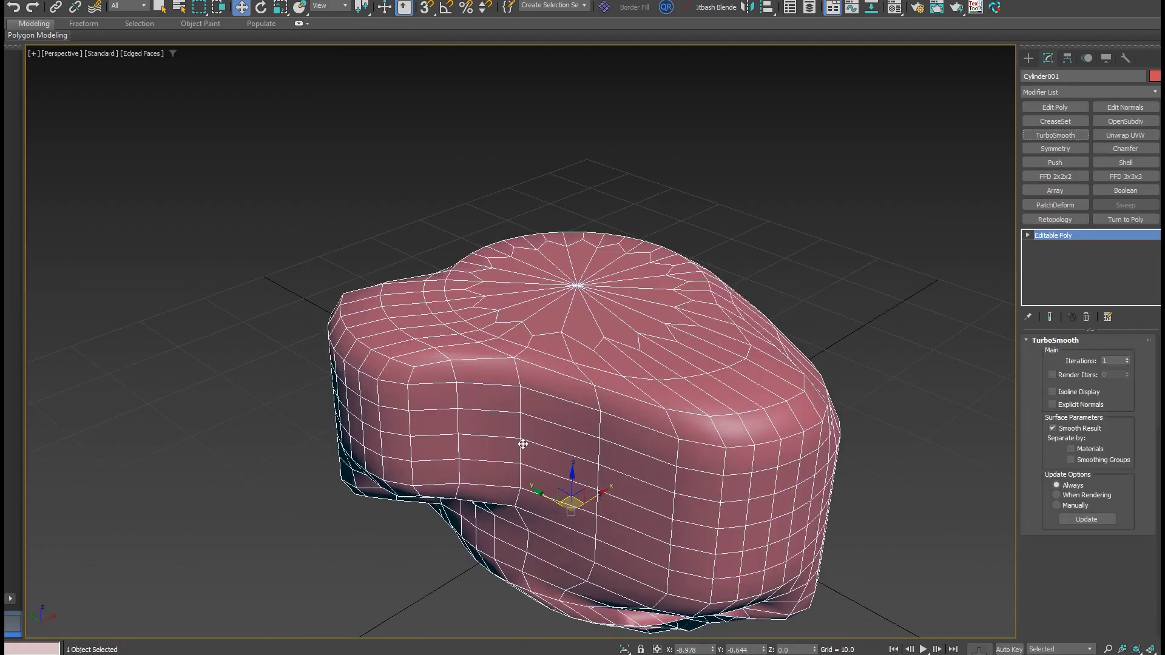
{"action": "scroll", "coordinate": [543, 435], "scroll_direction": "down", "scroll_amount": 2}
{"action": "middle_click_drag", "start_coordinate": [567, 421], "coordinate": [594, 402], "text": "alt"}
{"action": "scroll", "coordinate": [580, 420], "scroll_direction": "up", "scroll_amount": 2}
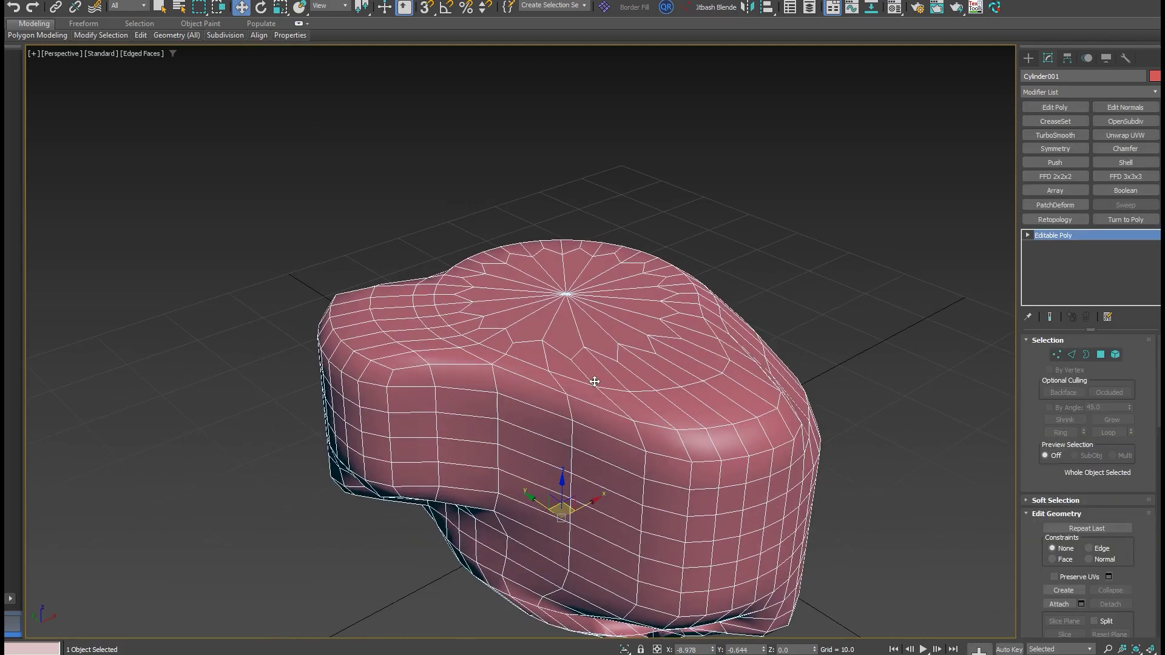
Step: Create a large Section shape across the ground beneath the model and raise it so its plane cuts through the sides
{"action": "left_click", "coordinate": [1030, 58]}
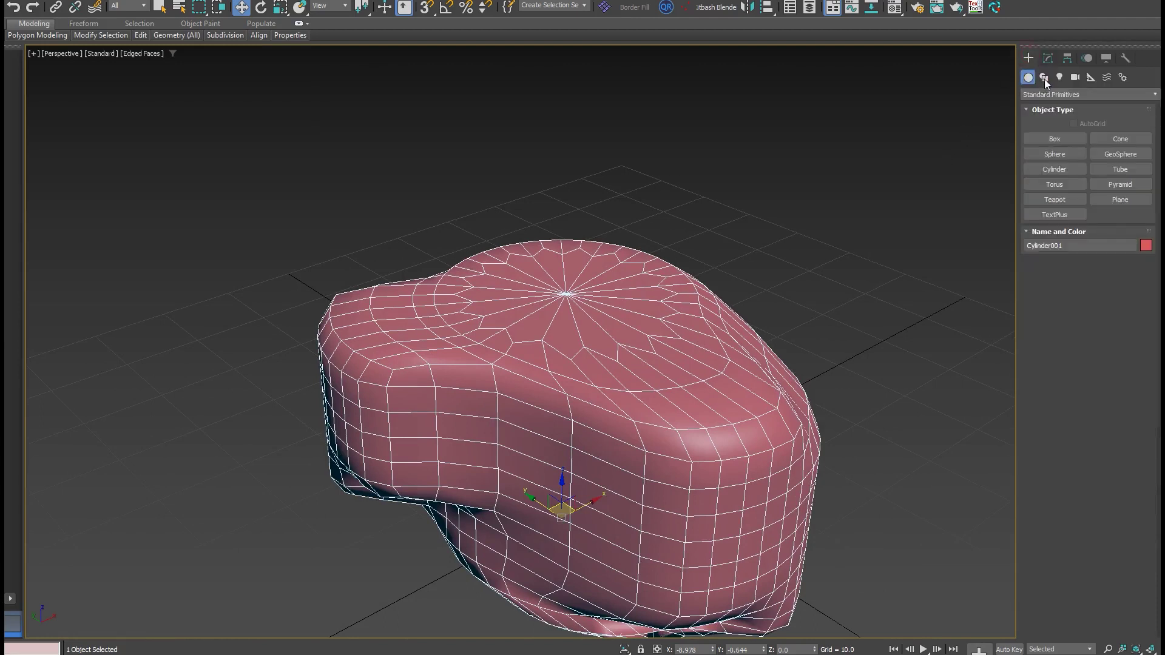
{"action": "left_click", "coordinate": [1044, 77]}
{"action": "left_click", "coordinate": [1122, 230]}
{"action": "scroll", "coordinate": [546, 377], "scroll_direction": "down", "scroll_amount": 4}
{"action": "left_click_drag", "start_coordinate": [244, 354], "coordinate": [736, 547]}
{"action": "key", "text": "w"}
{"action": "left_click_drag", "start_coordinate": [460, 406], "coordinate": [476, 335]}
Step: Fine-tune the section plane's height to about Z 15.67 so it cuts across the model's lower side
{"action": "middle_click_drag", "start_coordinate": [522, 357], "coordinate": [567, 349], "text": "alt"}
{"action": "scroll", "coordinate": [567, 346], "scroll_direction": "up", "scroll_amount": 4}
{"action": "middle_click_drag", "start_coordinate": [464, 369], "coordinate": [388, 363], "text": "alt"}
{"action": "left_click_drag", "start_coordinate": [338, 348], "coordinate": [338, 361]}
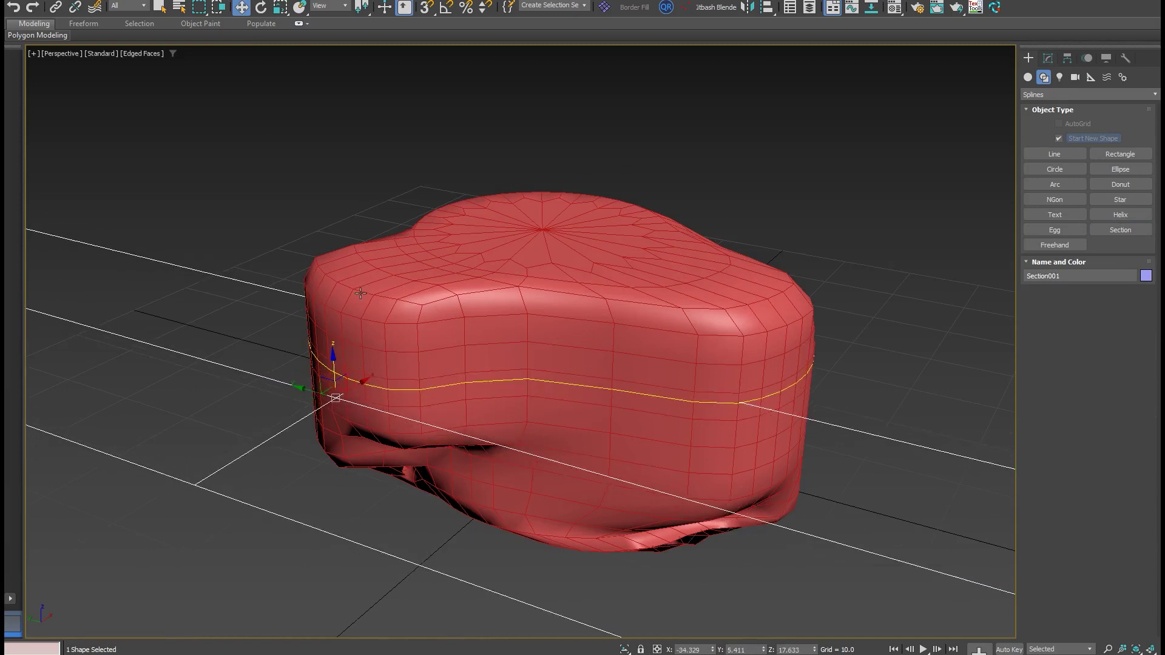
{"action": "scroll", "coordinate": [332, 386], "scroll_direction": "up", "scroll_amount": 4}
{"action": "middle_click_drag", "start_coordinate": [333, 387], "coordinate": [496, 416], "text": "alt"}
{"action": "left_click_drag", "start_coordinate": [620, 399], "coordinate": [579, 468]}
{"action": "middle_click_drag", "start_coordinate": [579, 469], "coordinate": [536, 416], "text": "alt"}
{"action": "scroll", "coordinate": [535, 416], "scroll_direction": "down", "scroll_amount": 4}
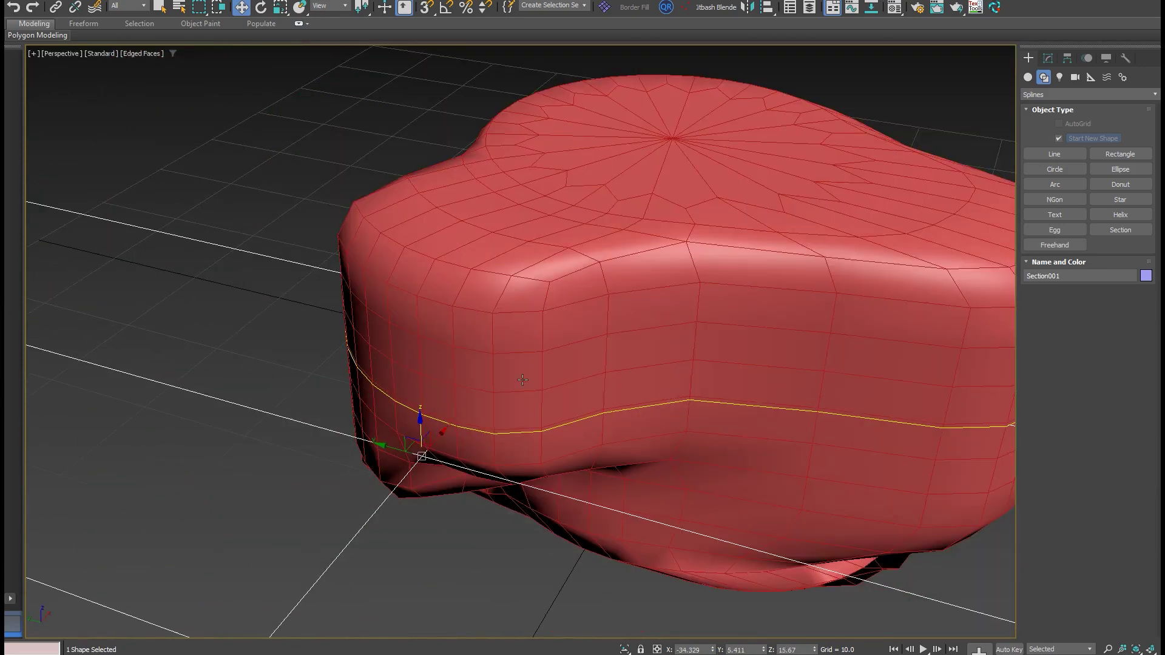
Step: Create a spline shape from the section's intersection with the model, accepting the suggested name
{"action": "left_click", "coordinate": [1049, 60]}
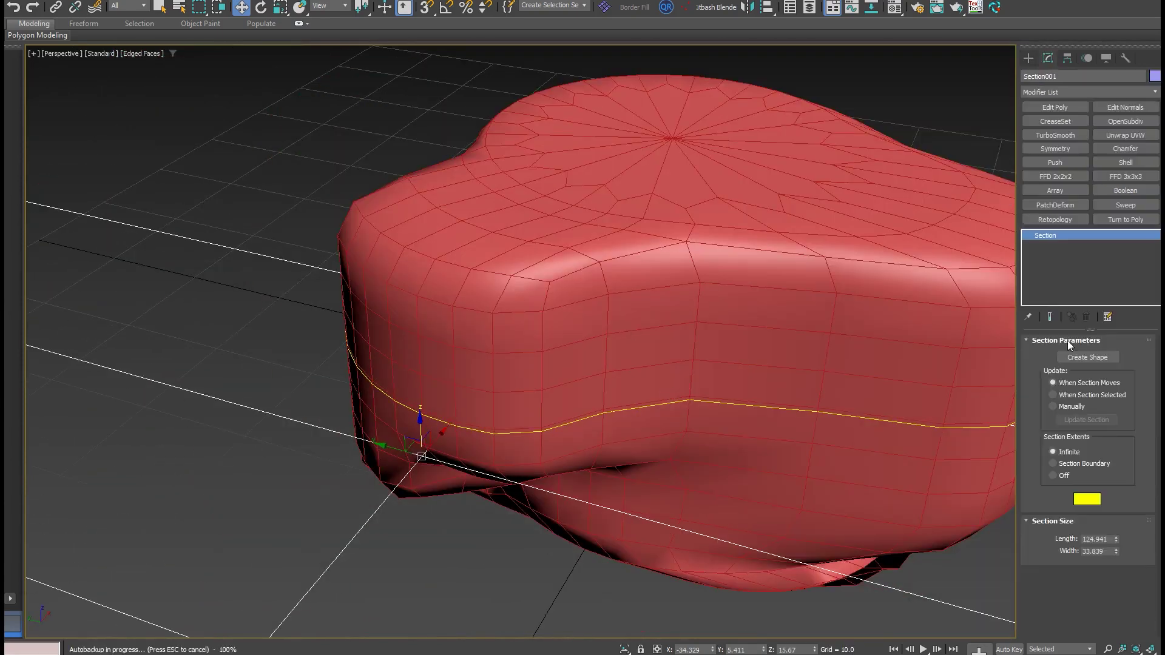
{"action": "left_click", "coordinate": [1059, 355]}
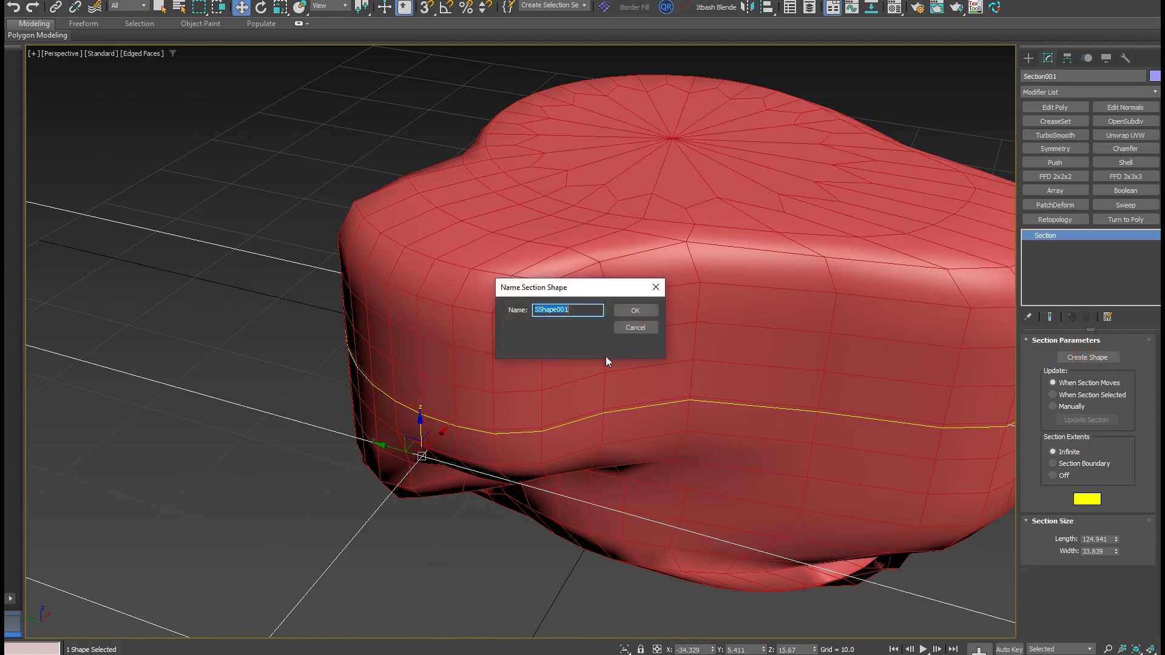
{"action": "left_click", "coordinate": [633, 316]}
Step: Select the new section spline, enable its rectangular rendering in the viewport and set the length to 3.07 to form a band
{"action": "scroll", "coordinate": [514, 386], "scroll_direction": "down", "scroll_amount": 5}
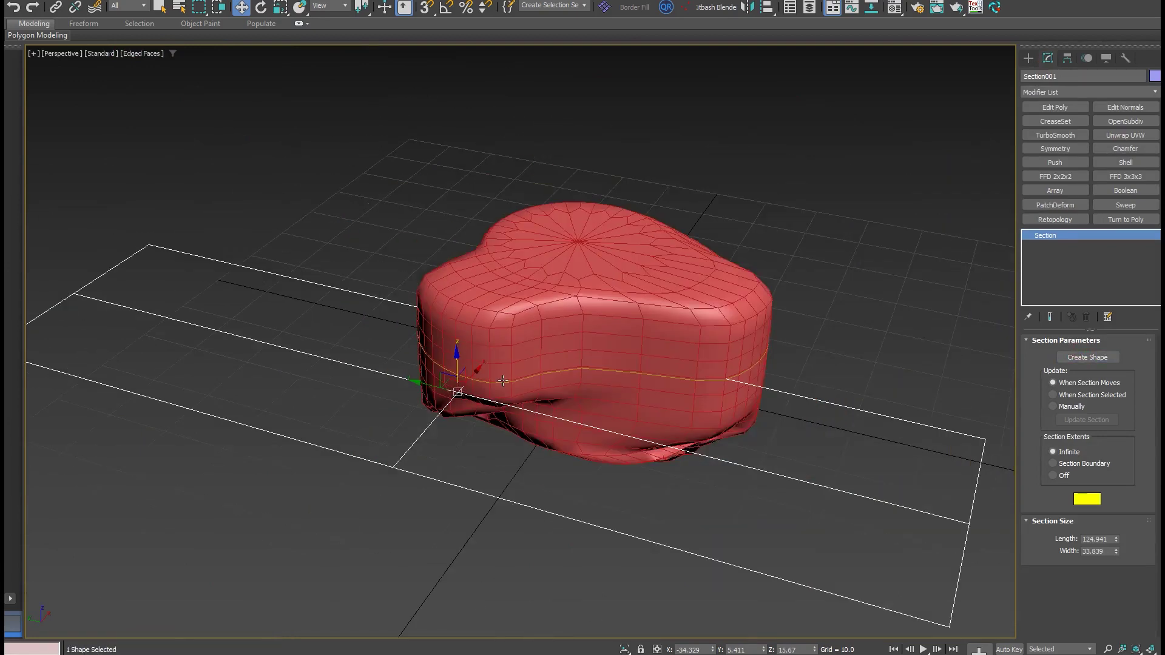
{"action": "scroll", "coordinate": [515, 386], "scroll_direction": "up", "scroll_amount": 6}
{"action": "left_click", "coordinate": [514, 386]}
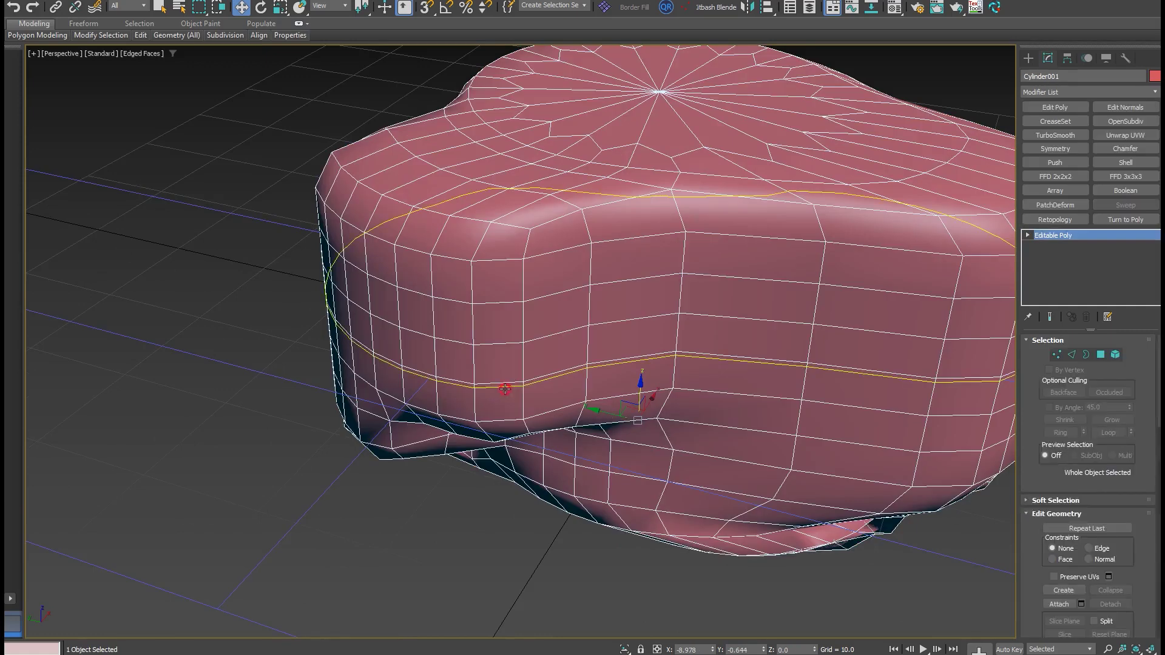
{"action": "left_click", "coordinate": [1018, 275]}
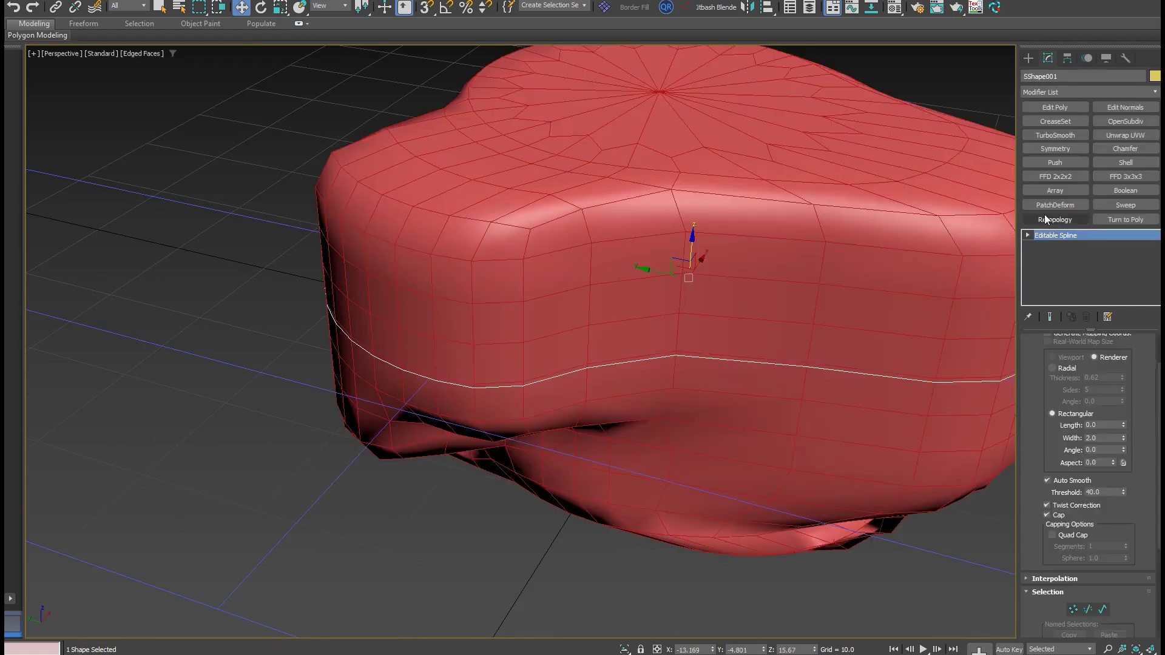
{"action": "scroll", "coordinate": [1069, 361], "scroll_direction": "up", "scroll_amount": 2}
{"action": "left_click", "coordinate": [1049, 362]}
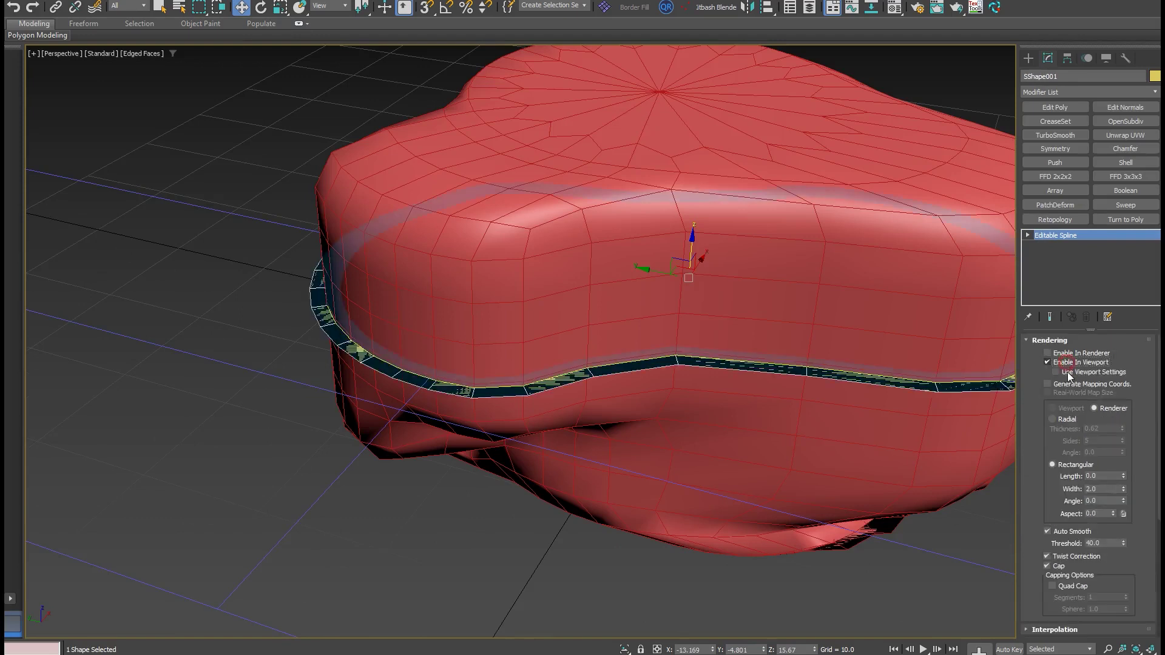
{"action": "left_click_drag", "start_coordinate": [1123, 476], "coordinate": [1123, 456]}
{"action": "scroll", "coordinate": [630, 291], "scroll_direction": "down", "scroll_amount": 2}
{"action": "middle_click_drag", "start_coordinate": [630, 290], "coordinate": [530, 299], "text": "alt"}
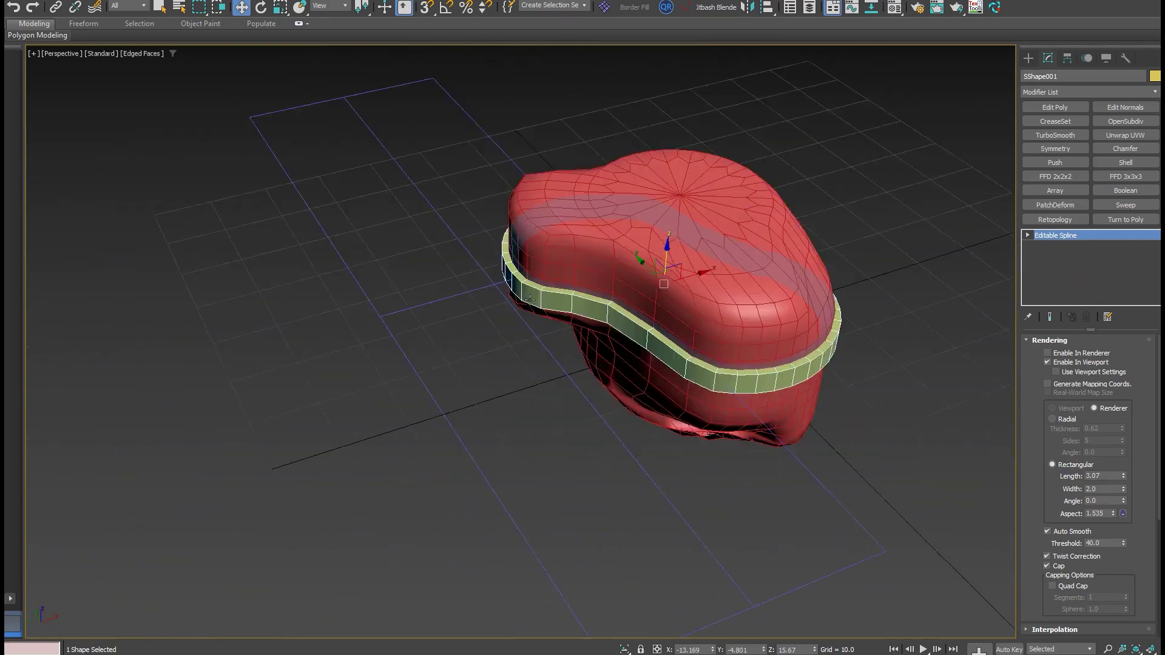